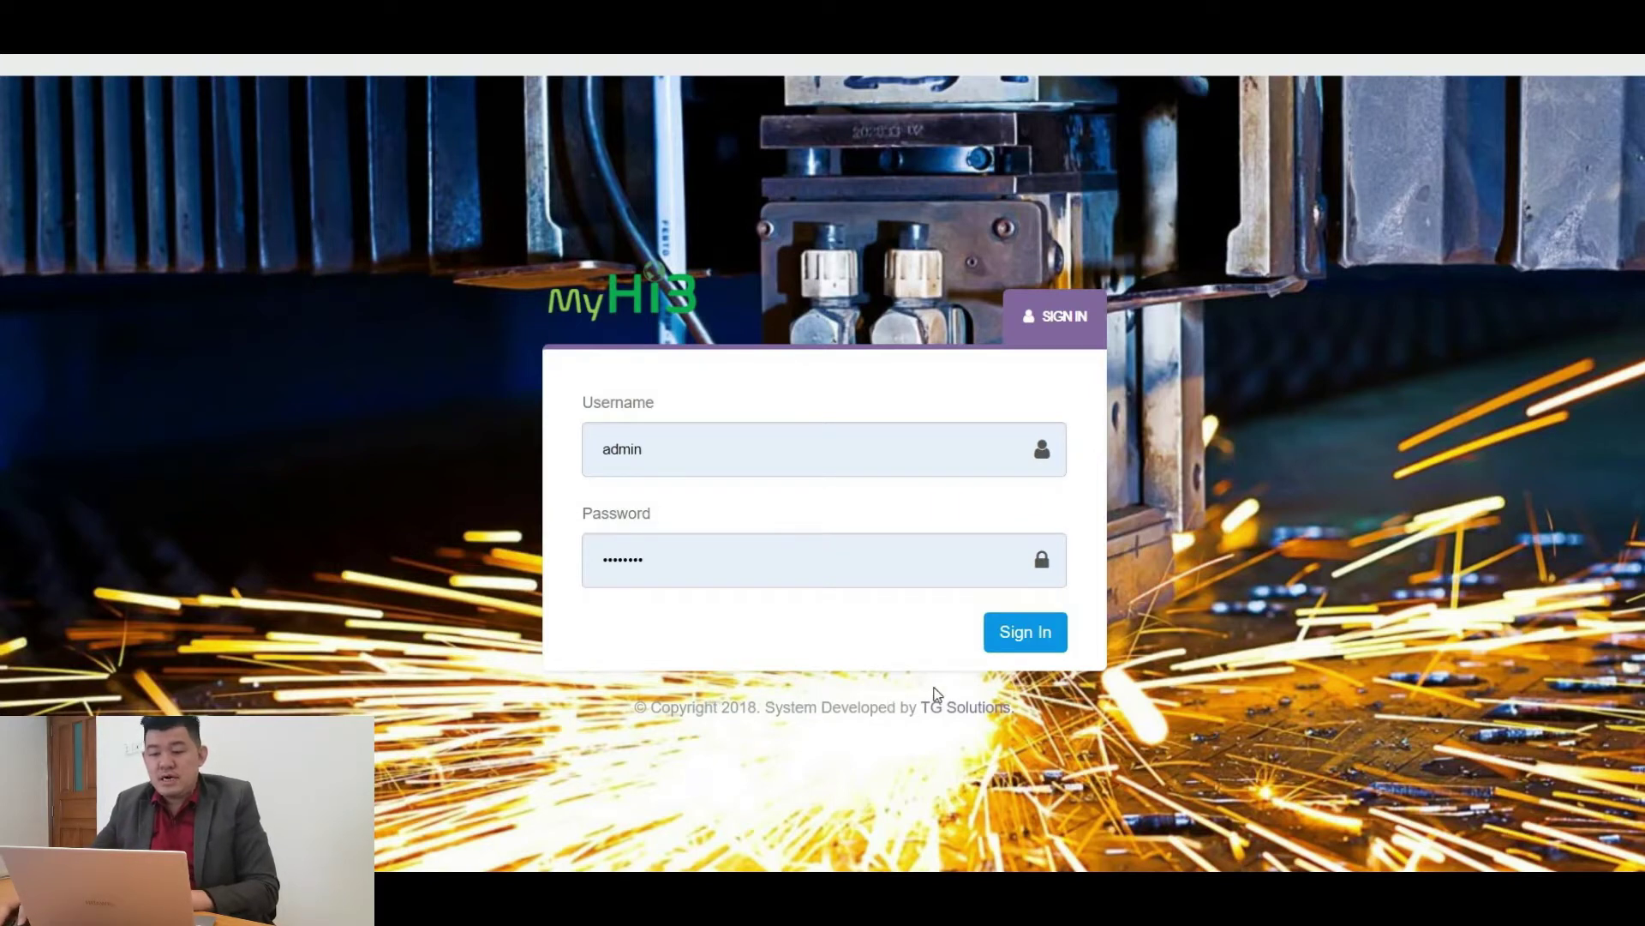
Sign in to MyHi3 with the prefilled administrator username and saved password
click(738, 450)
click(754, 573)
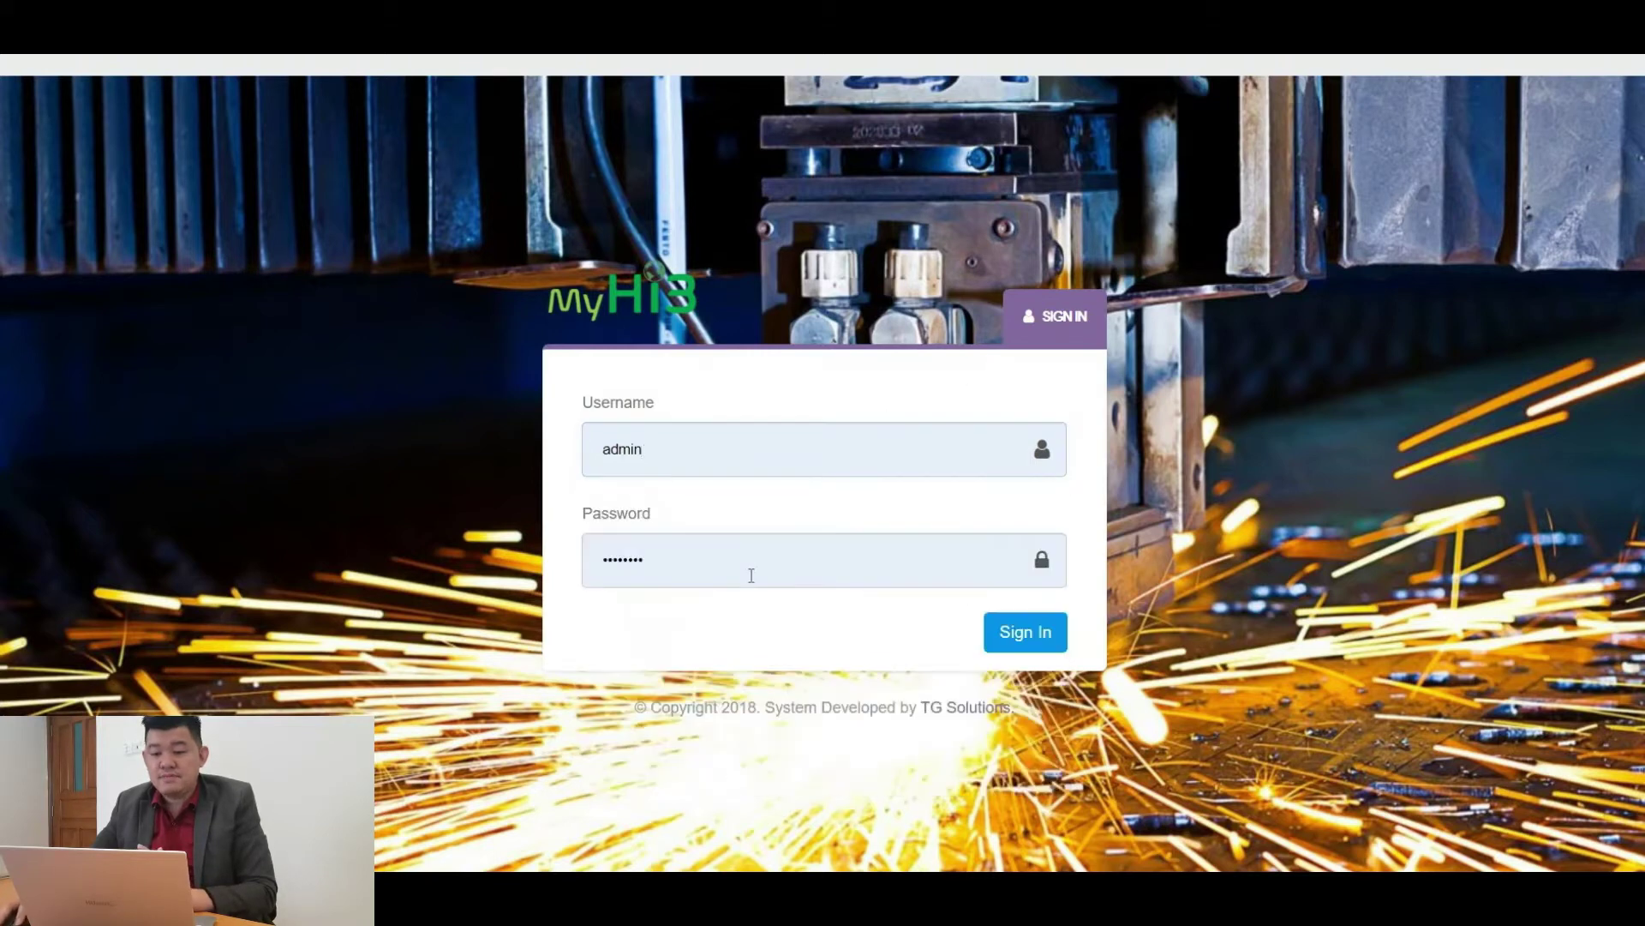
click(1015, 654)
click(1015, 642)
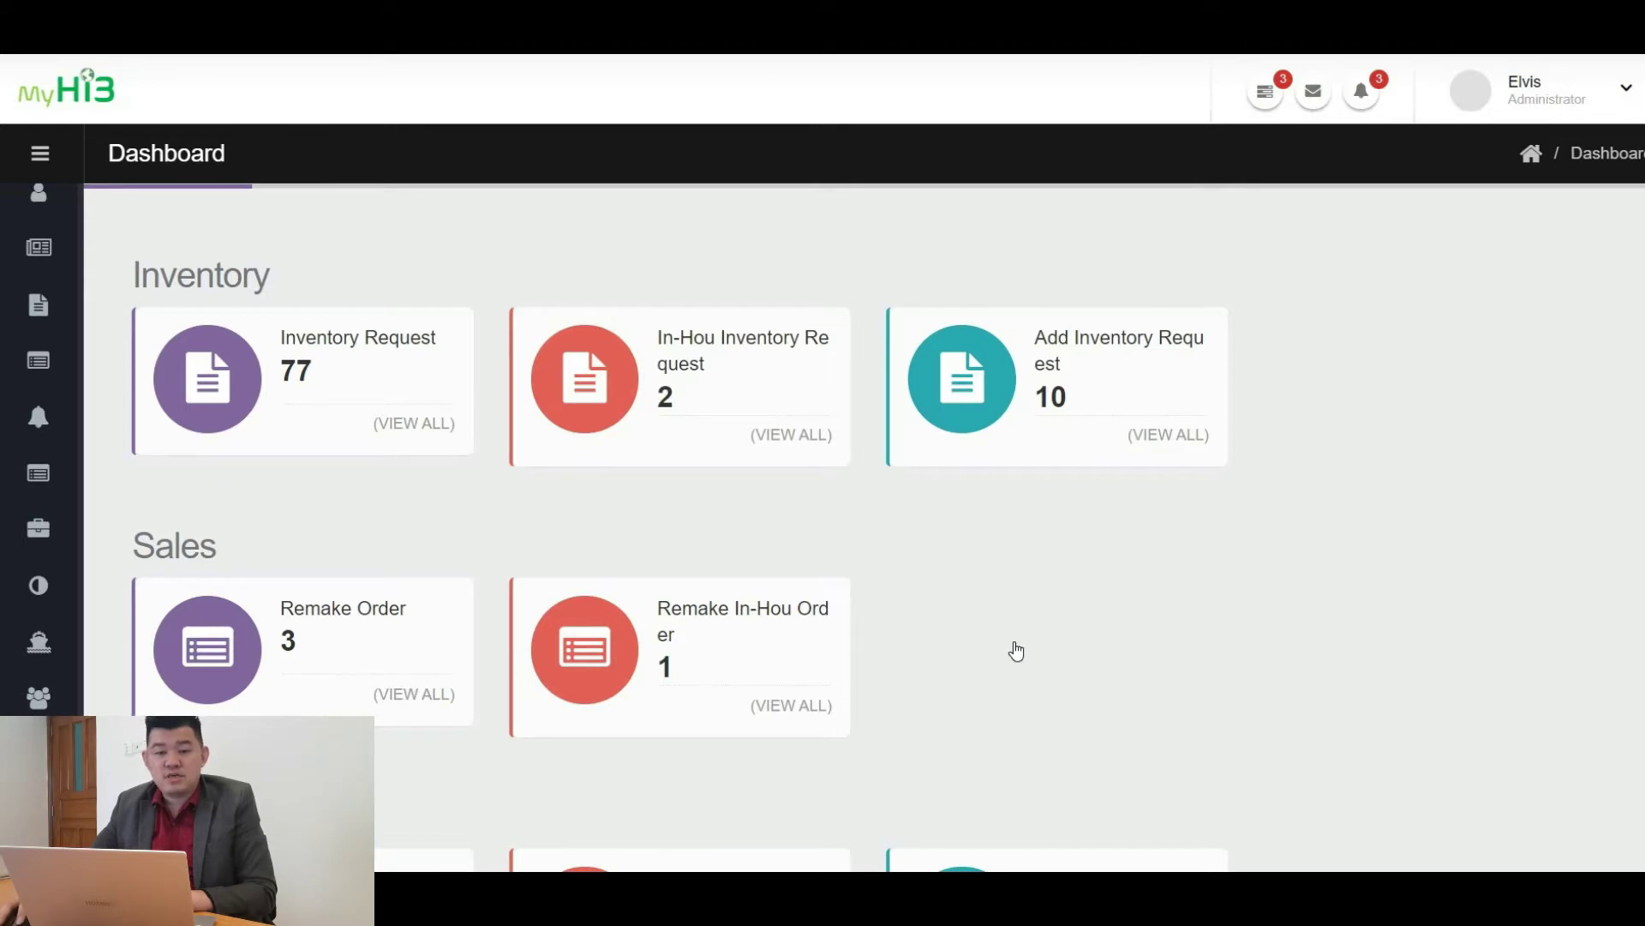
Examine the full list of modules available in the system's navigation
mouse_move(19, 287)
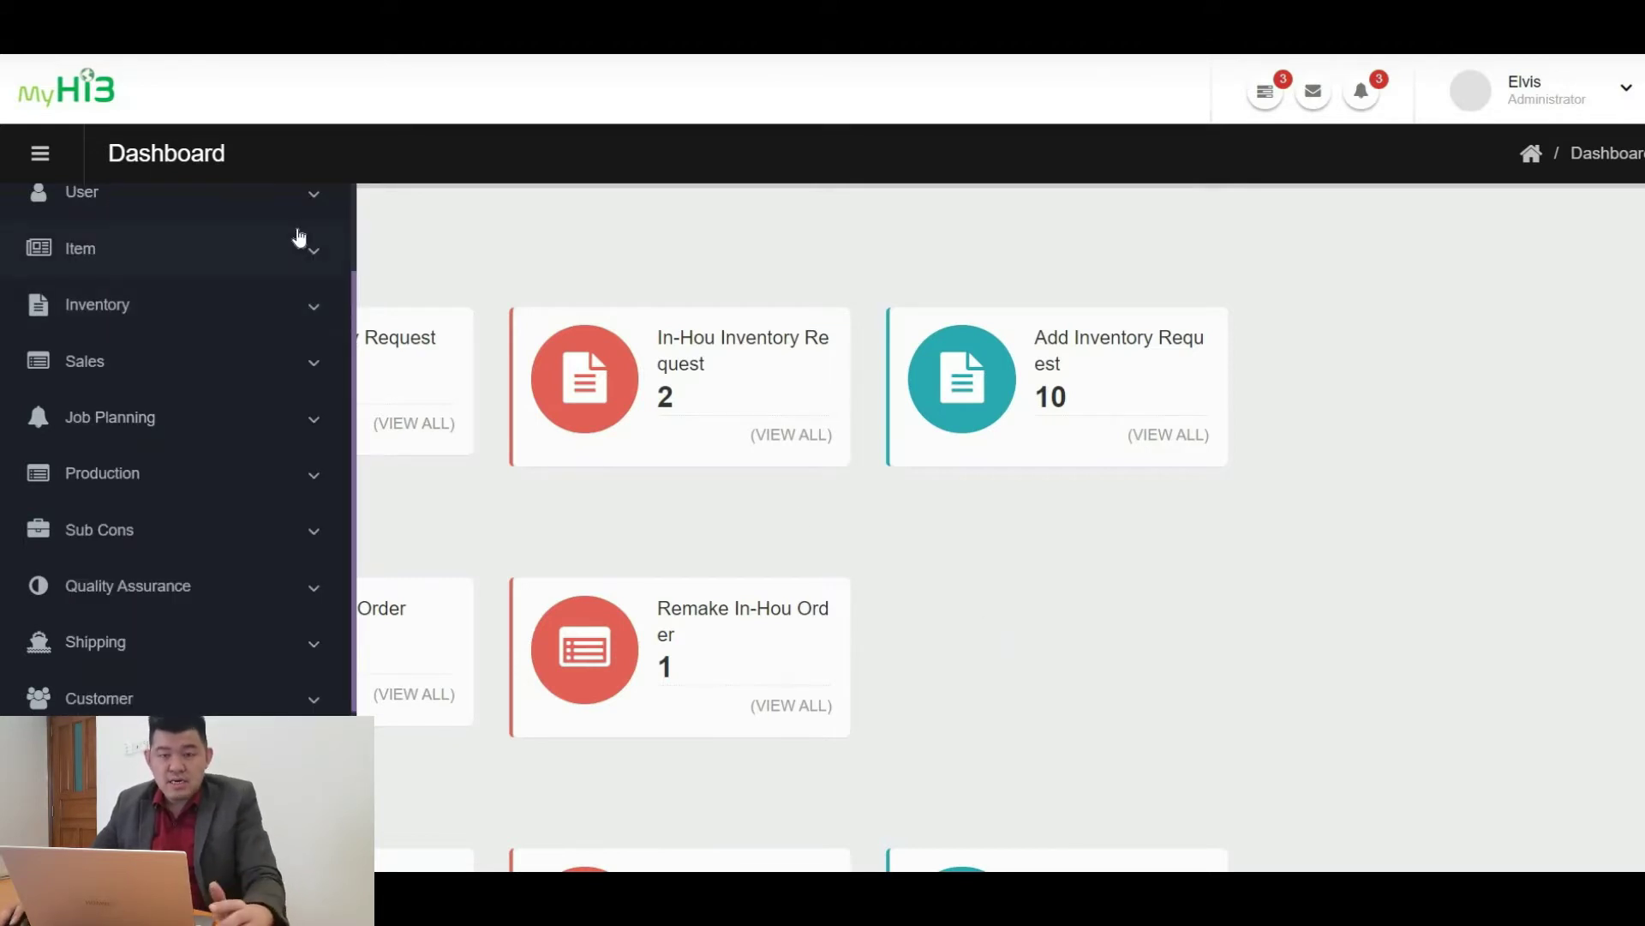
scroll(288, 256, down, 2)
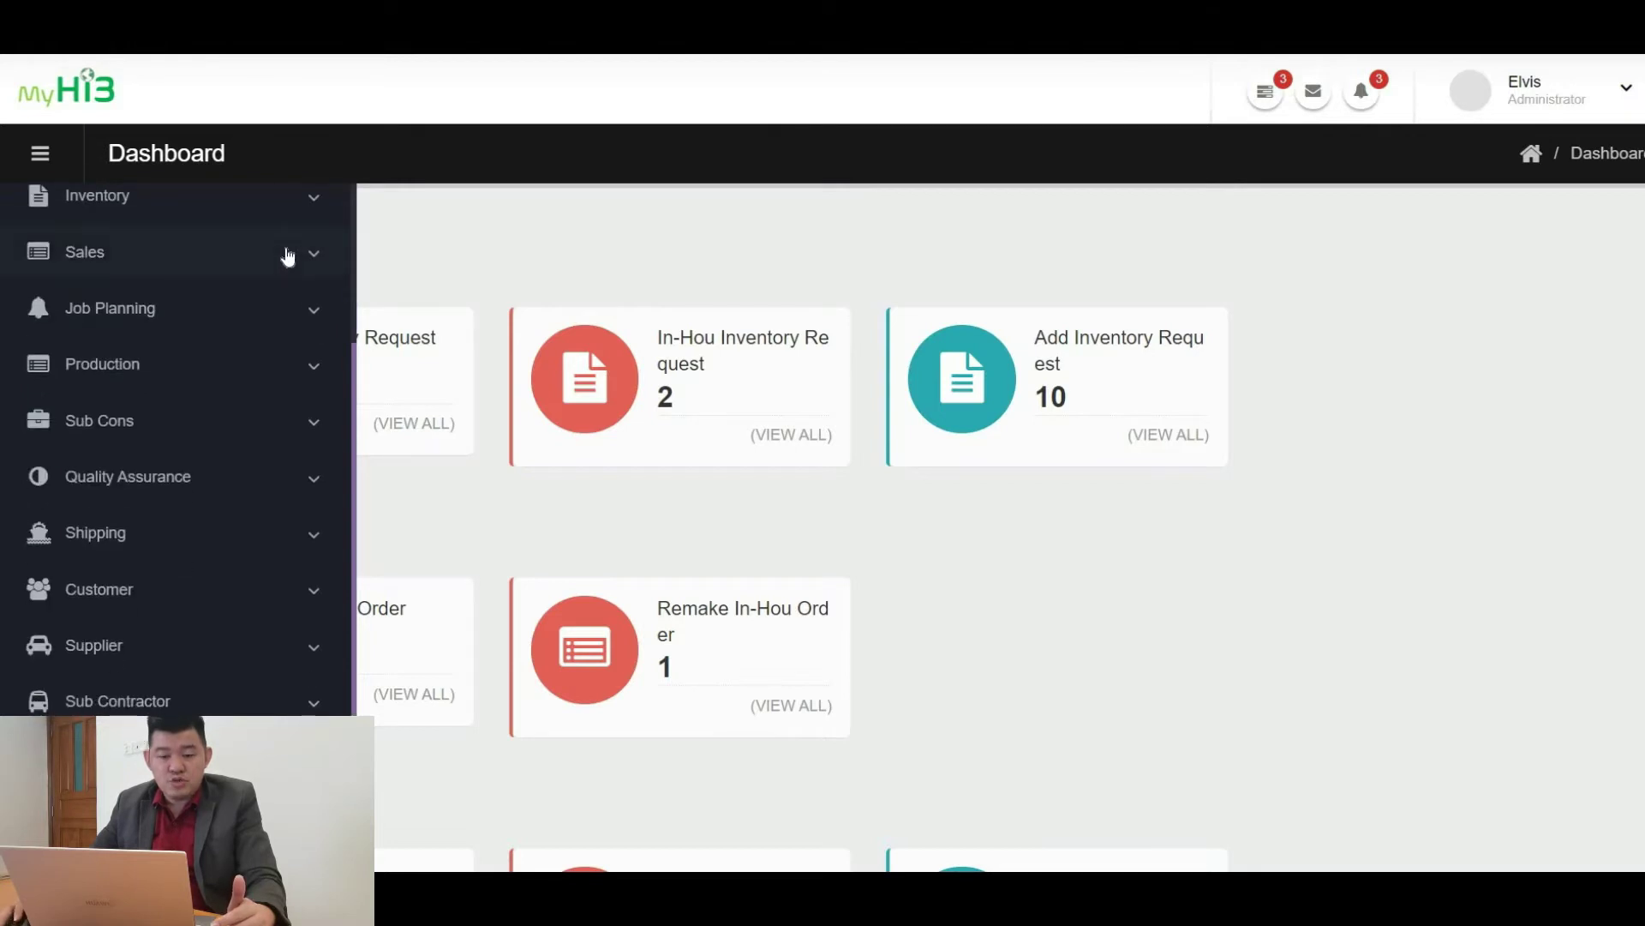
scroll(154, 551, down, 3)
scroll(155, 551, up, 1)
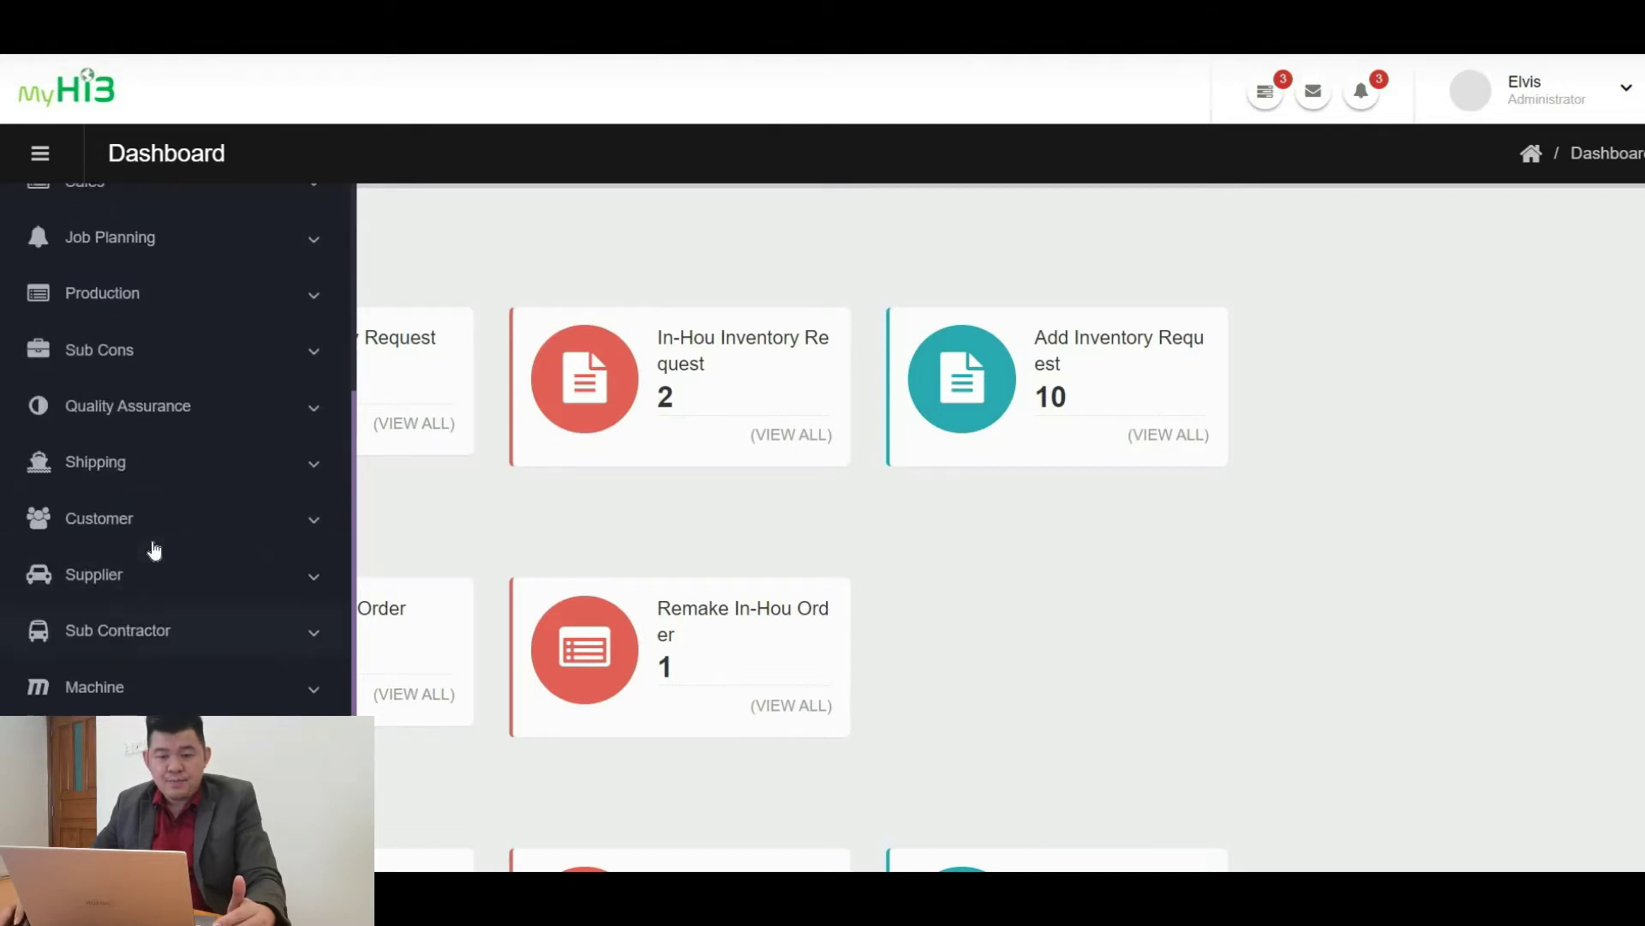
scroll(154, 548, up, 6)
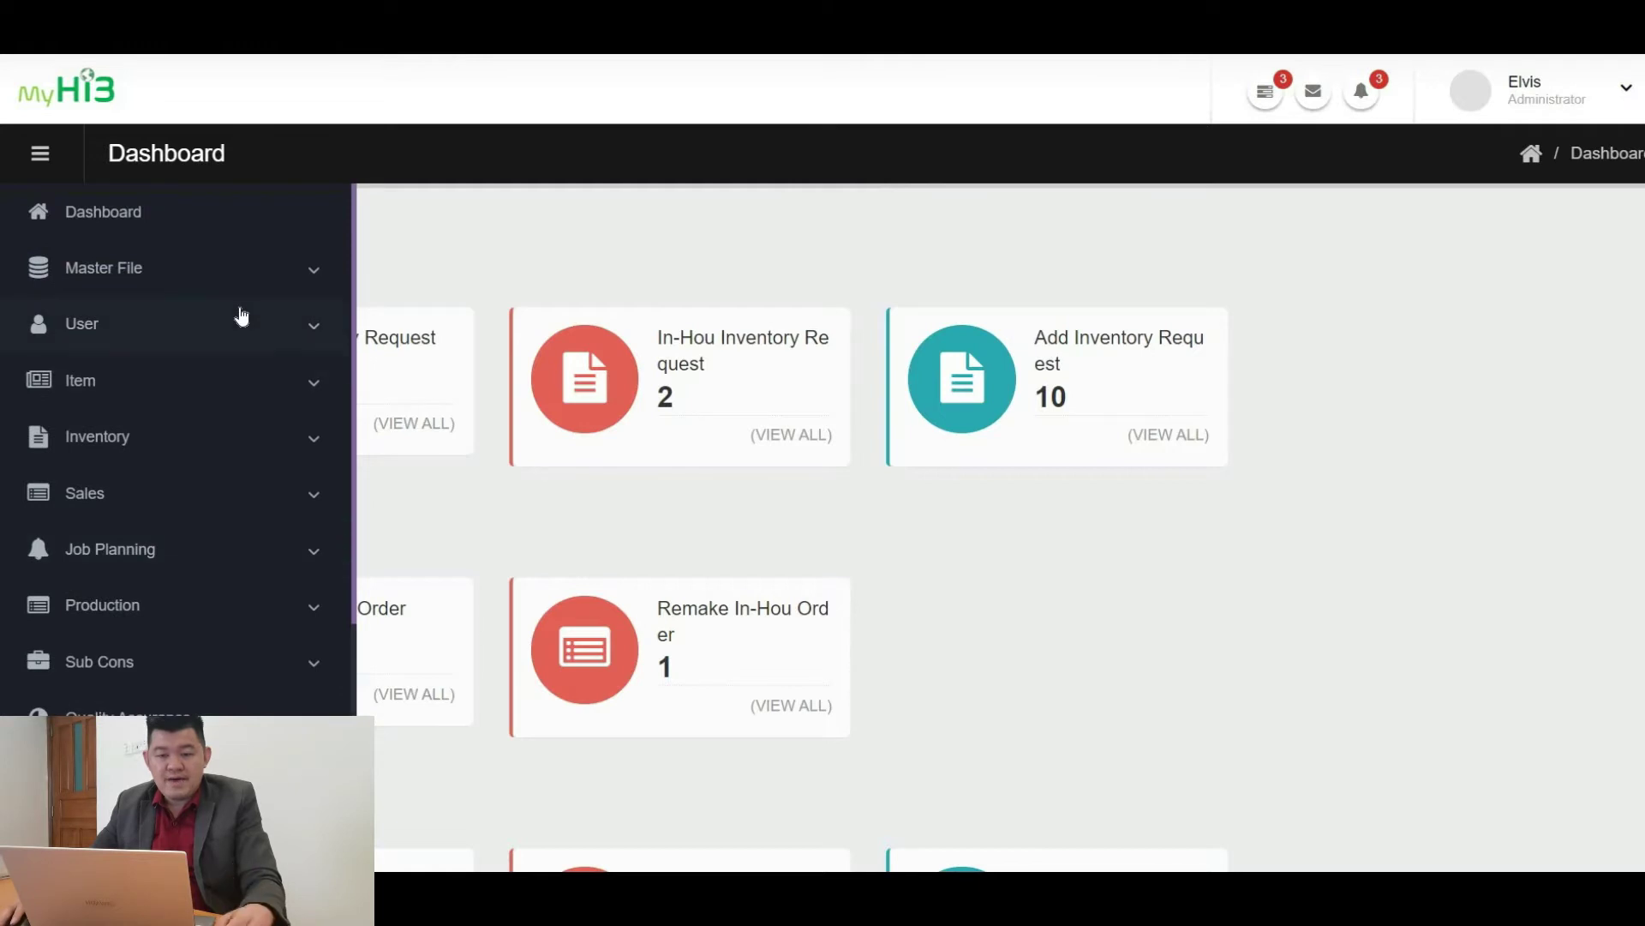
scroll(242, 316, down, 6)
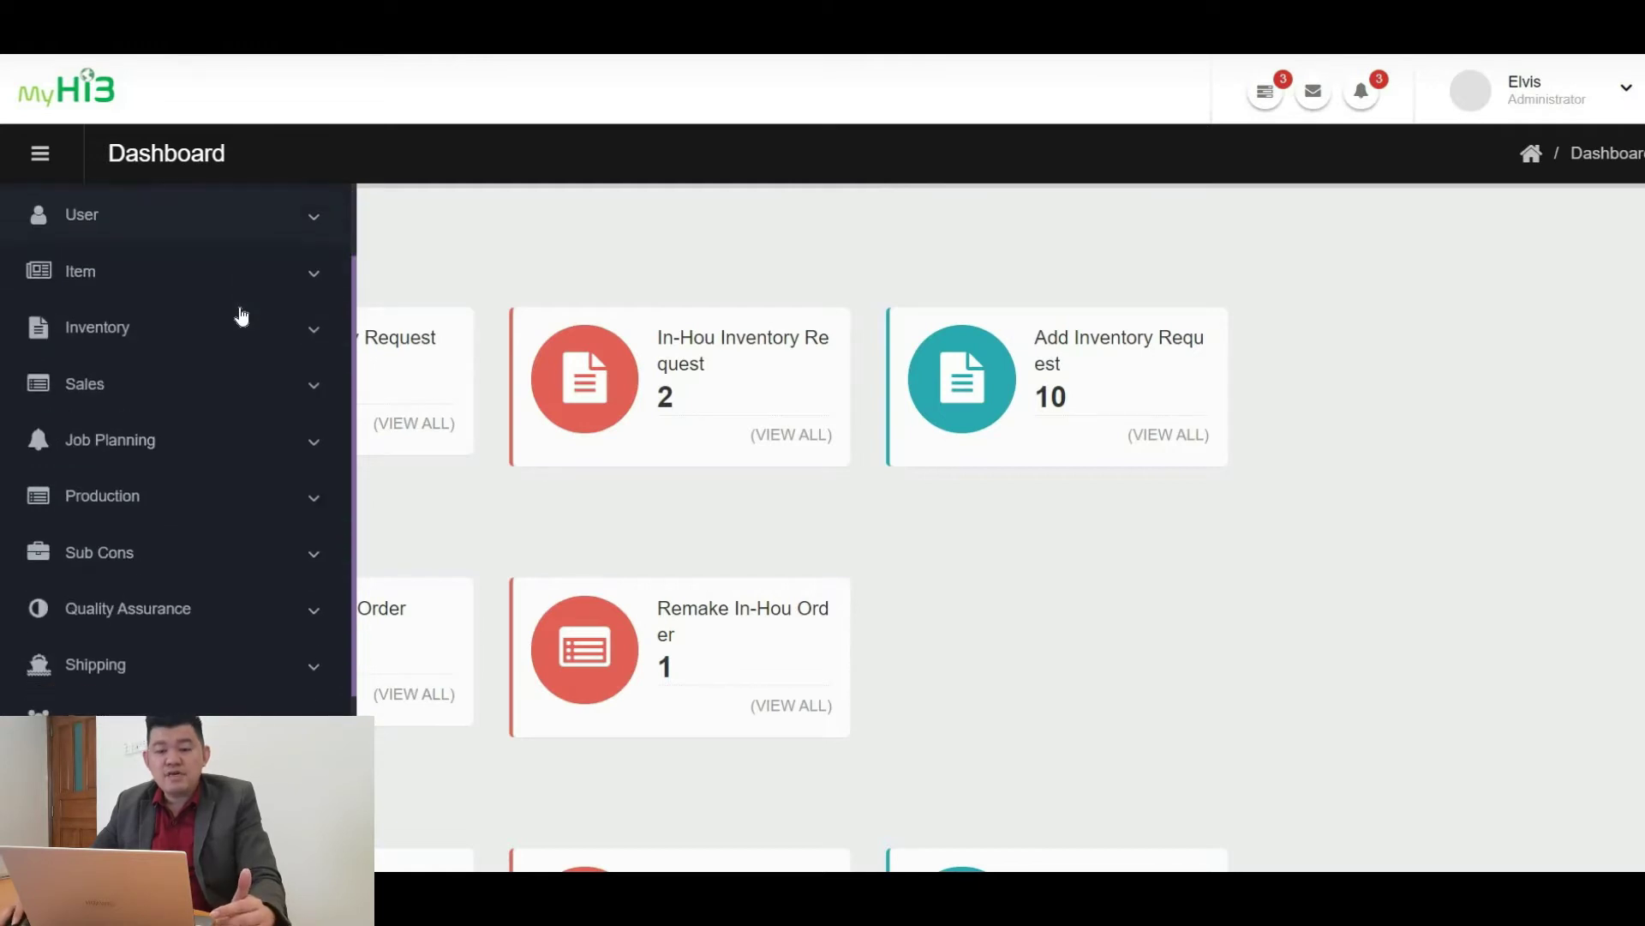
scroll(241, 316, up, 6)
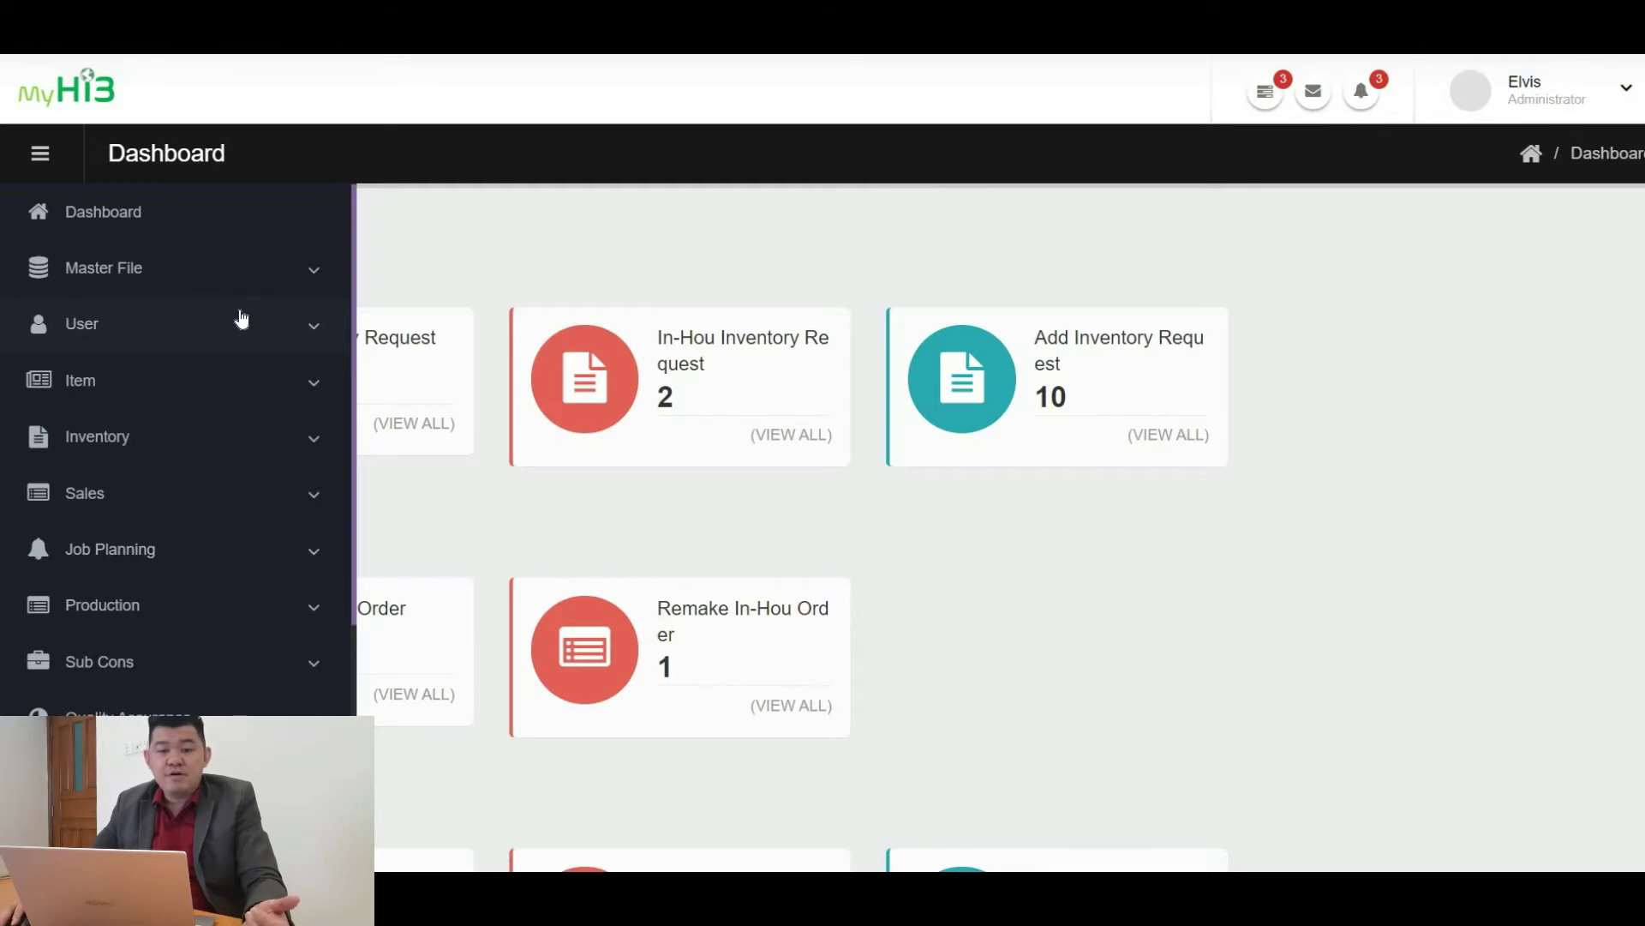
scroll(241, 318, down, 1)
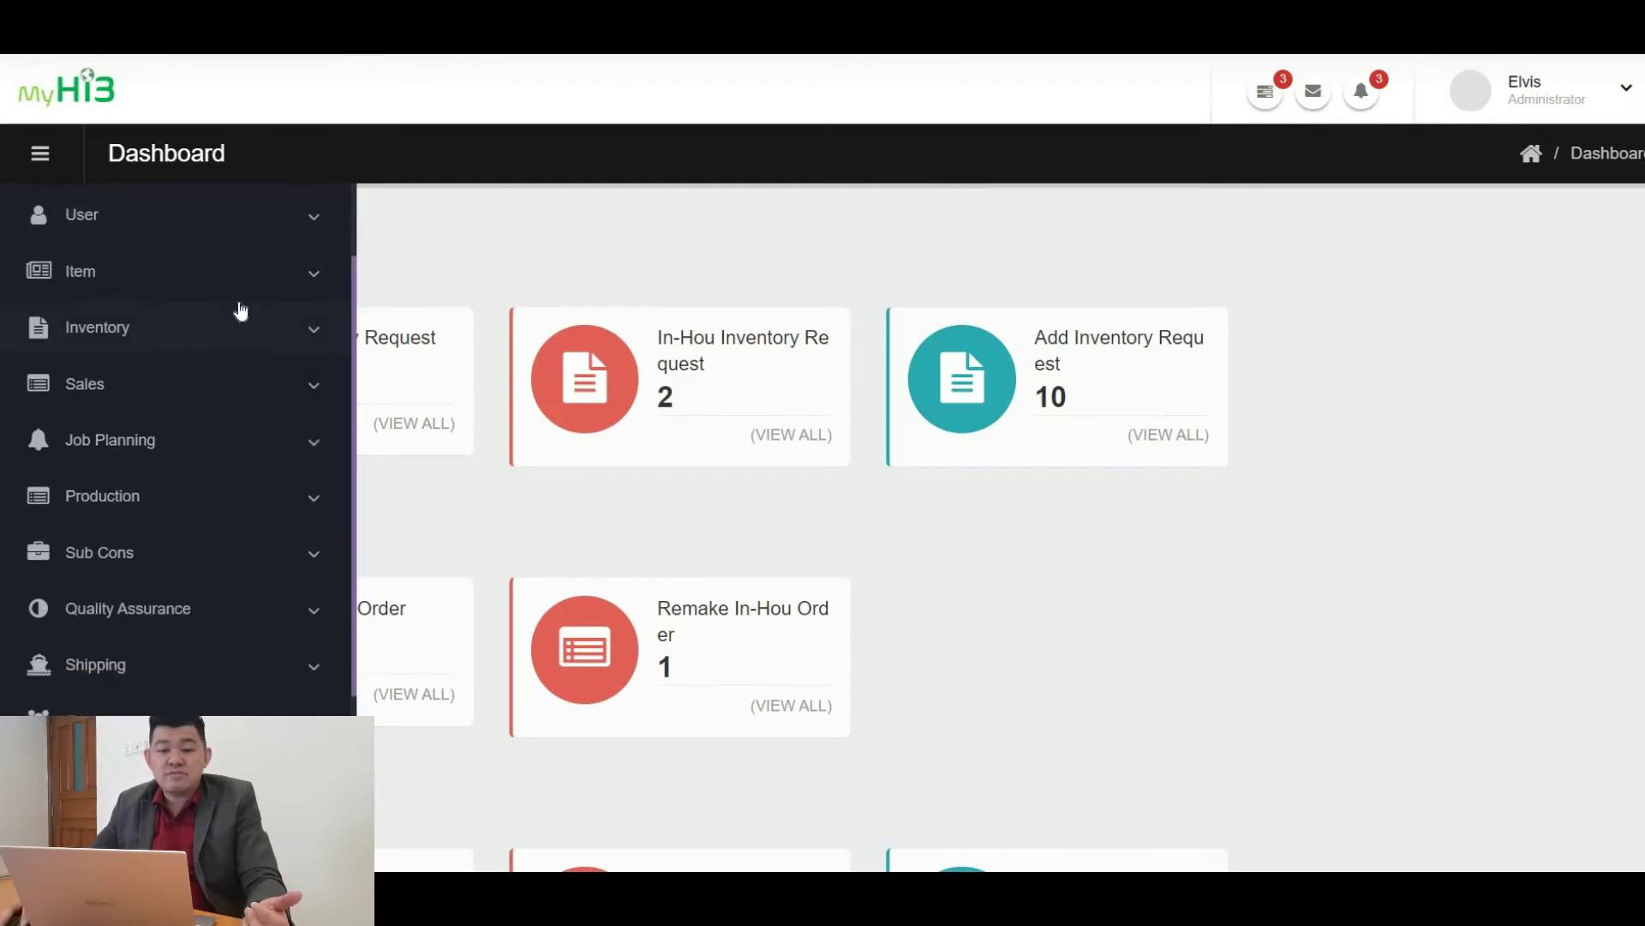
Expand the Sales module and look through its quotation, order, remake and invoice functions
scroll(243, 304, down, 1)
click(244, 290)
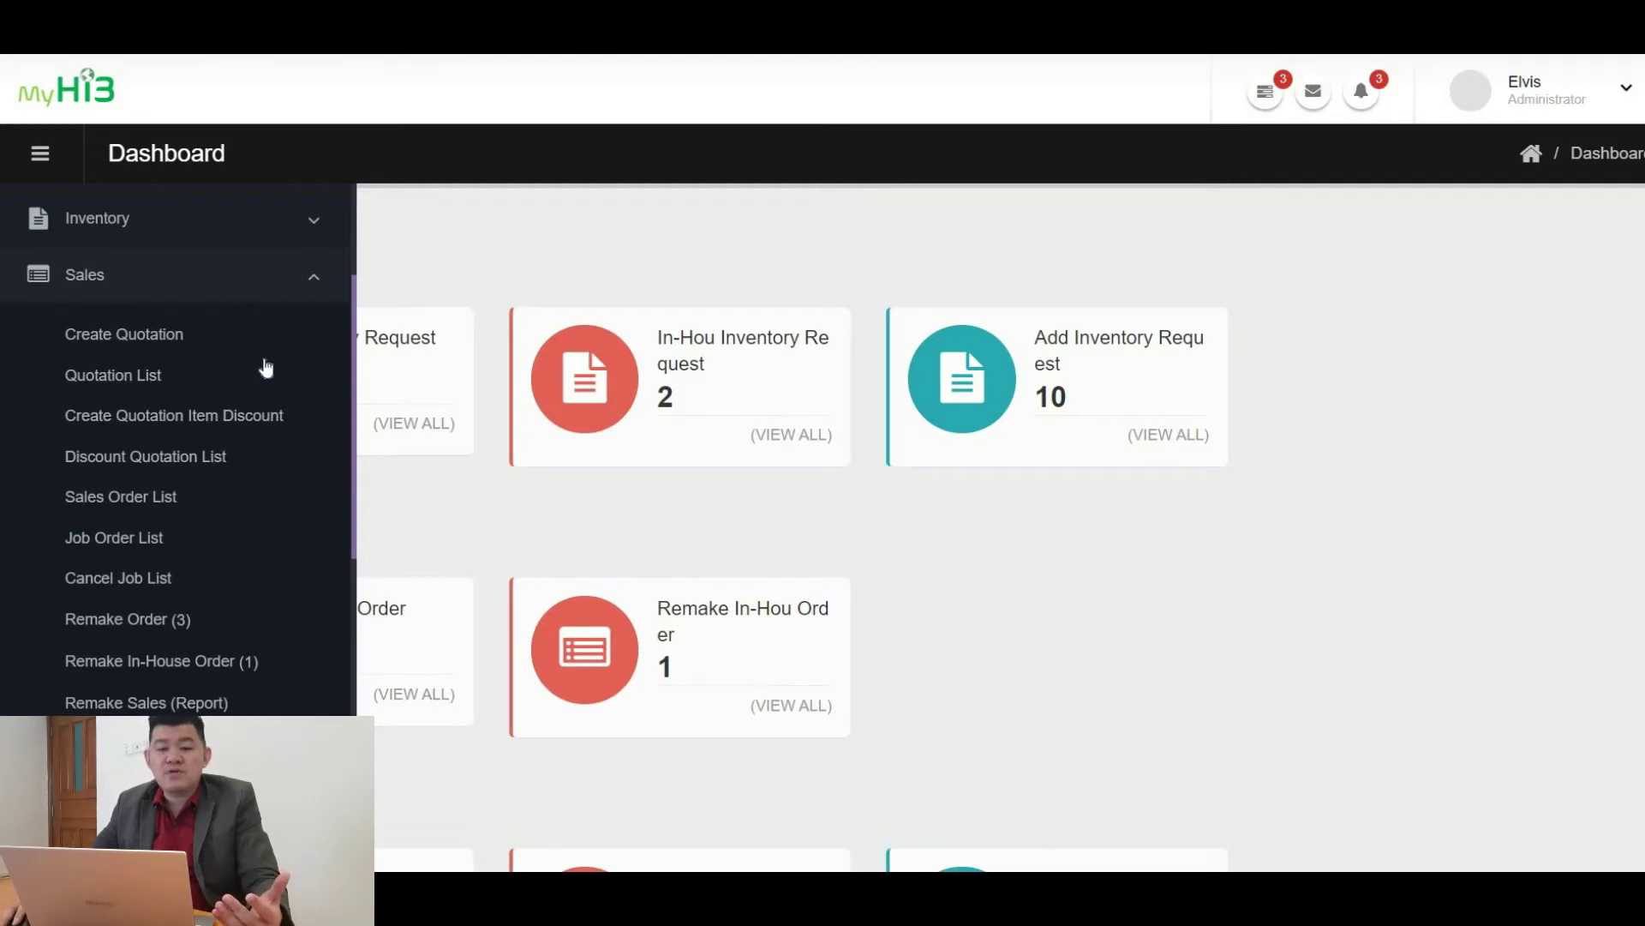
scroll(117, 324, down, 3)
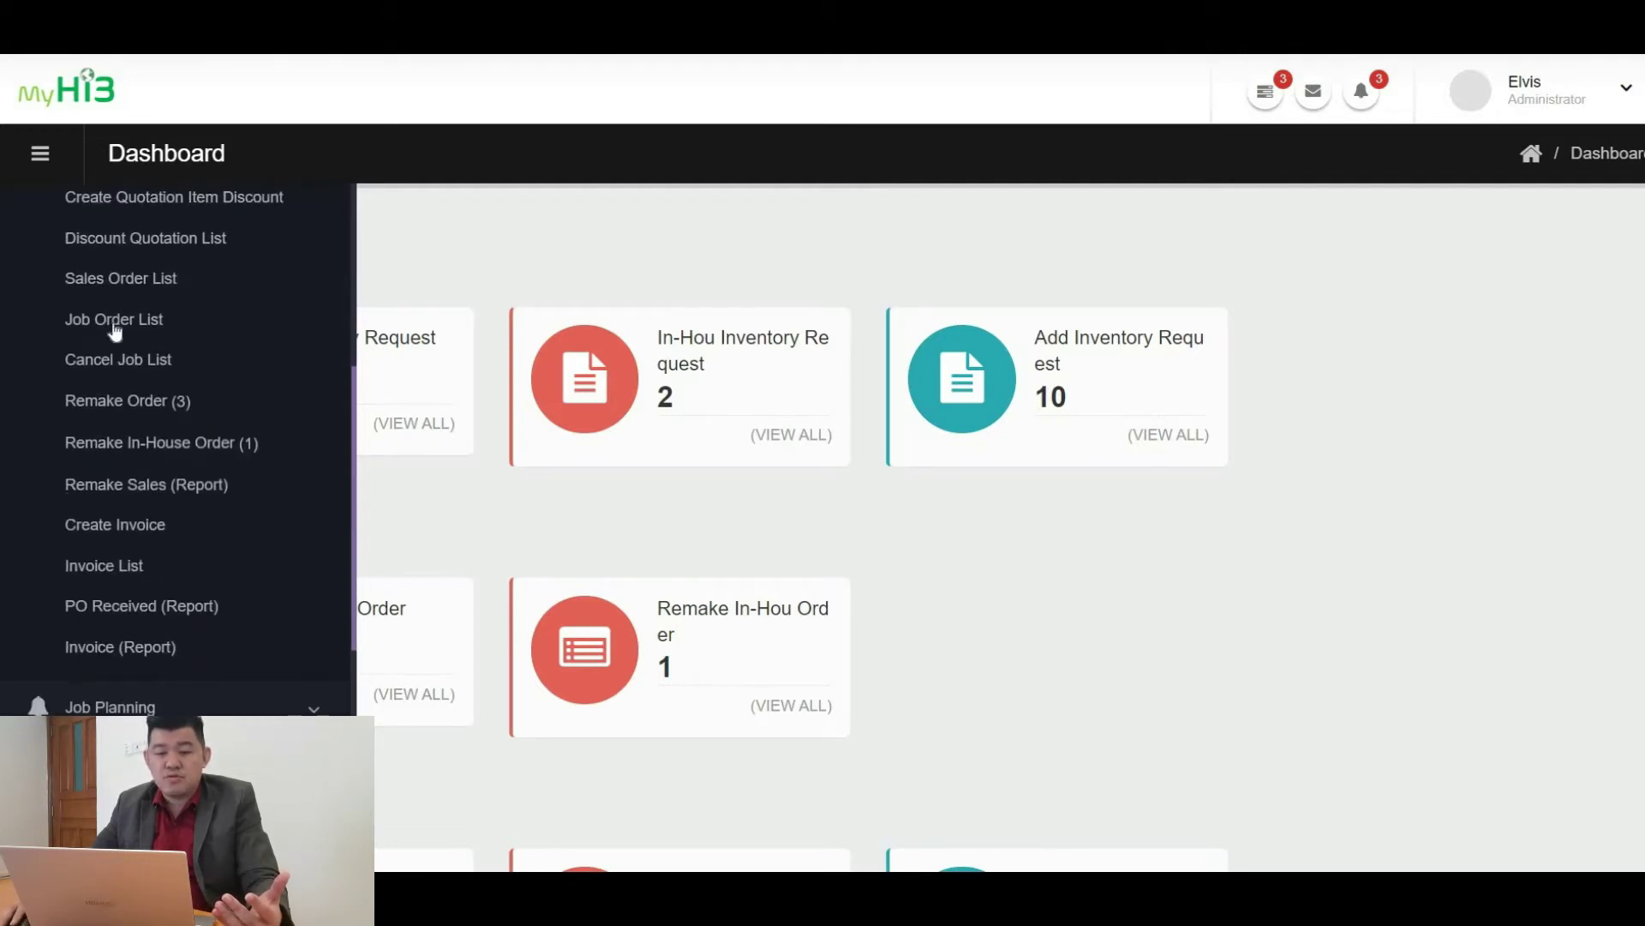
scroll(200, 352, up, 1)
scroll(202, 357, down, 8)
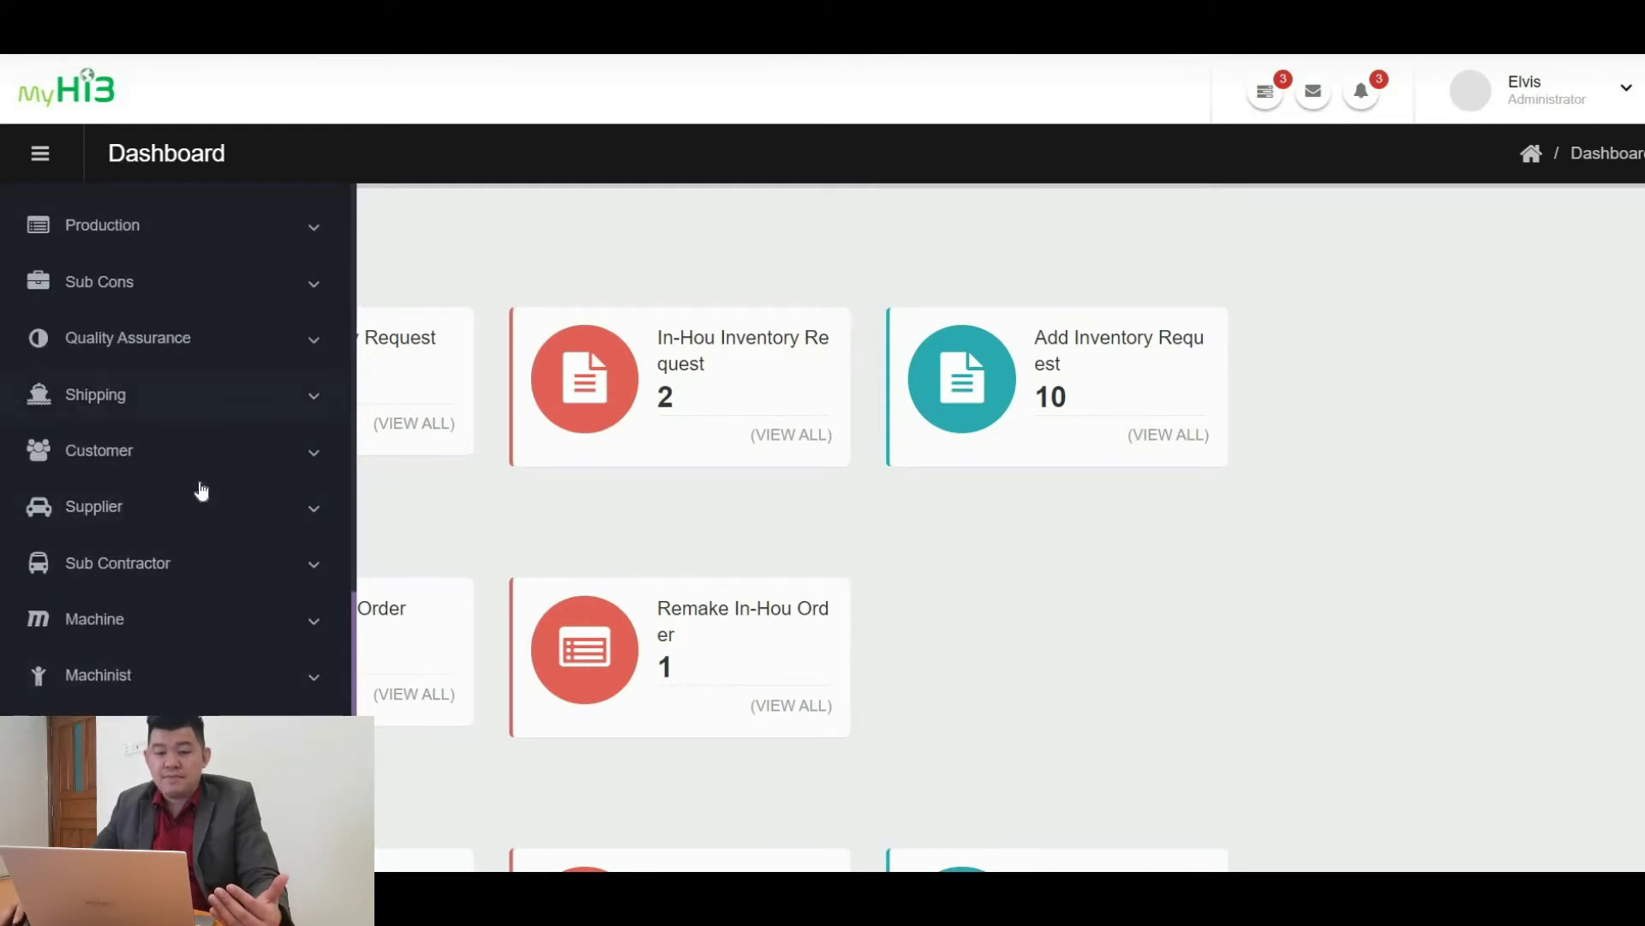
scroll(198, 488, up, 6)
scroll(202, 488, up, 4)
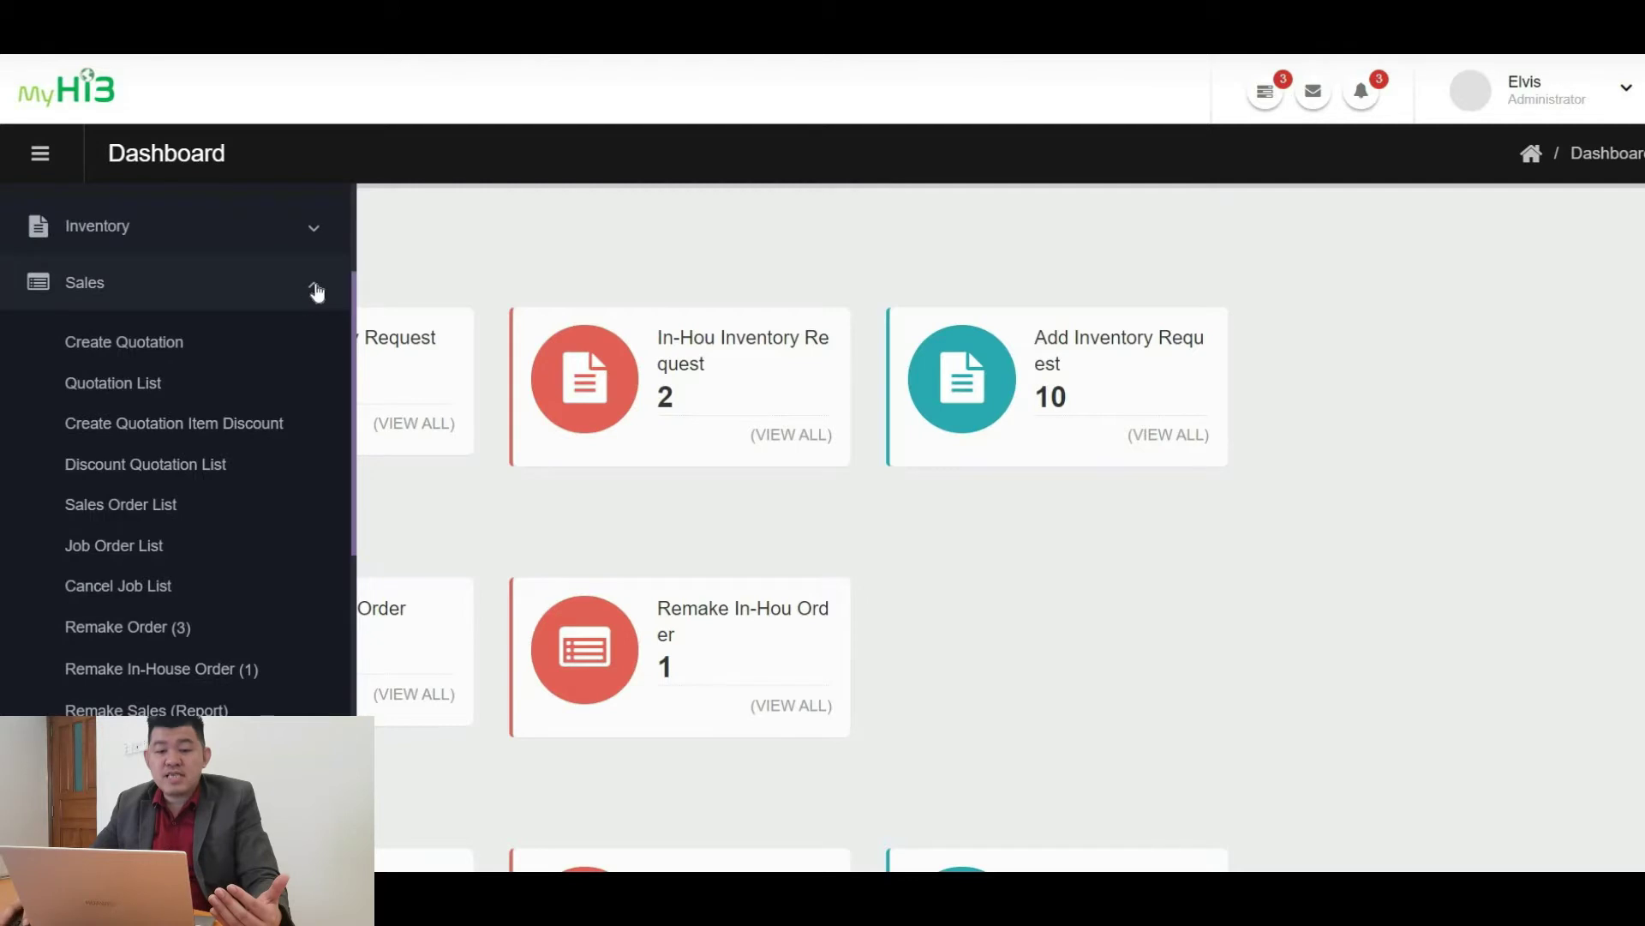
Collapse the Sales module and check which functions the Production module contains
click(316, 289)
click(256, 398)
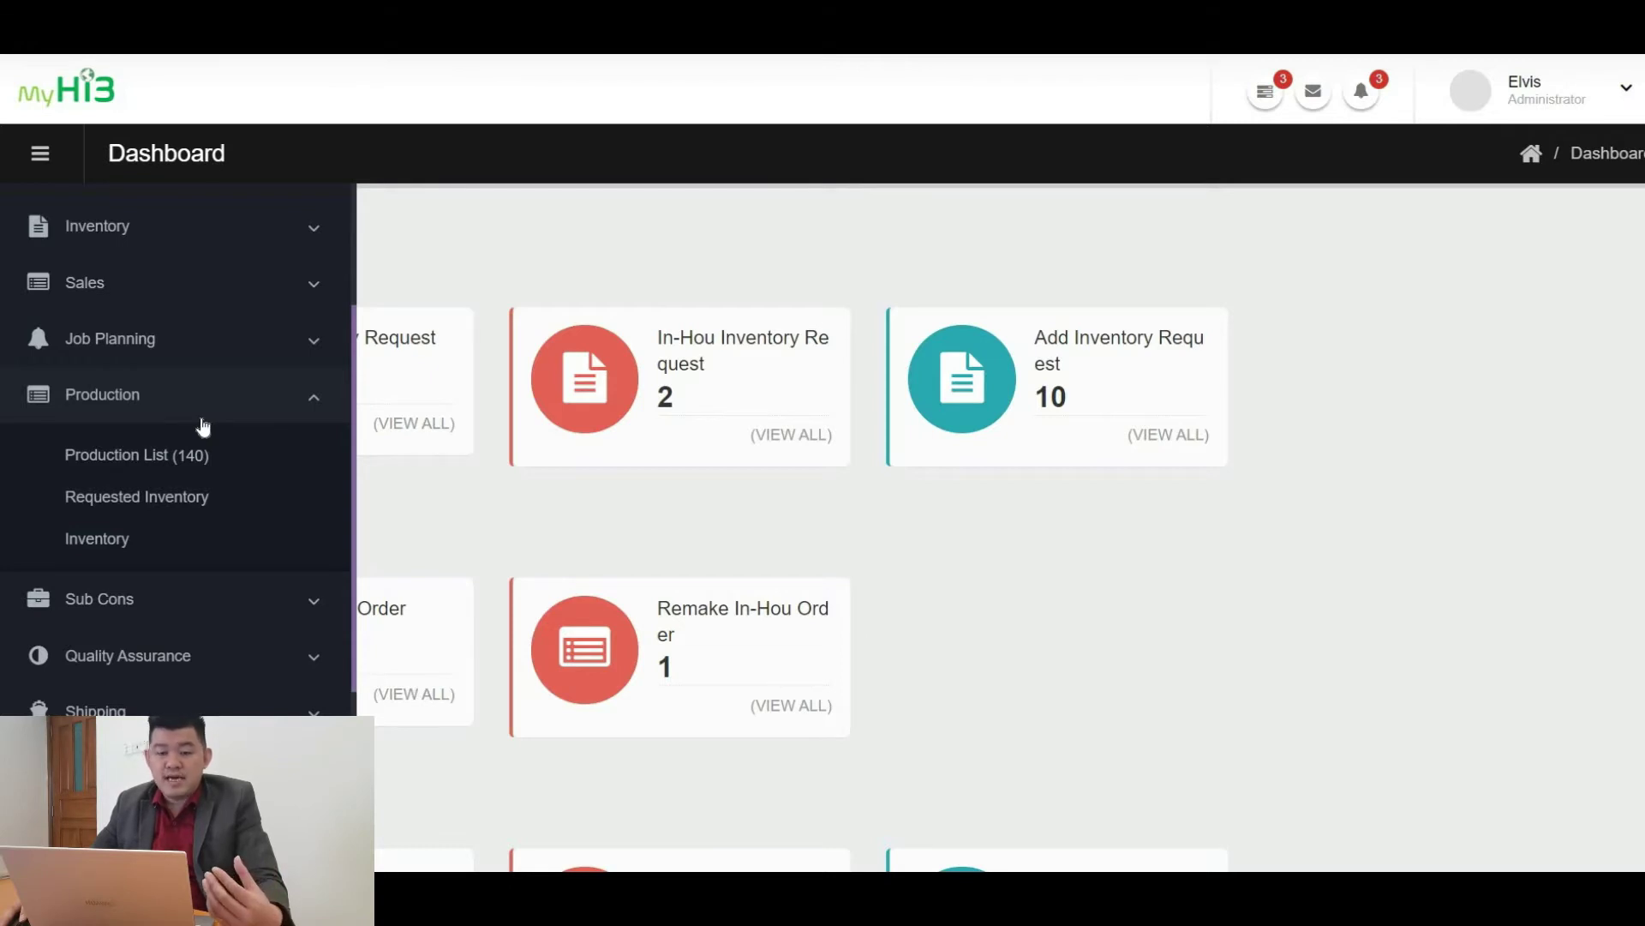
click(287, 395)
scroll(242, 405, down, 3)
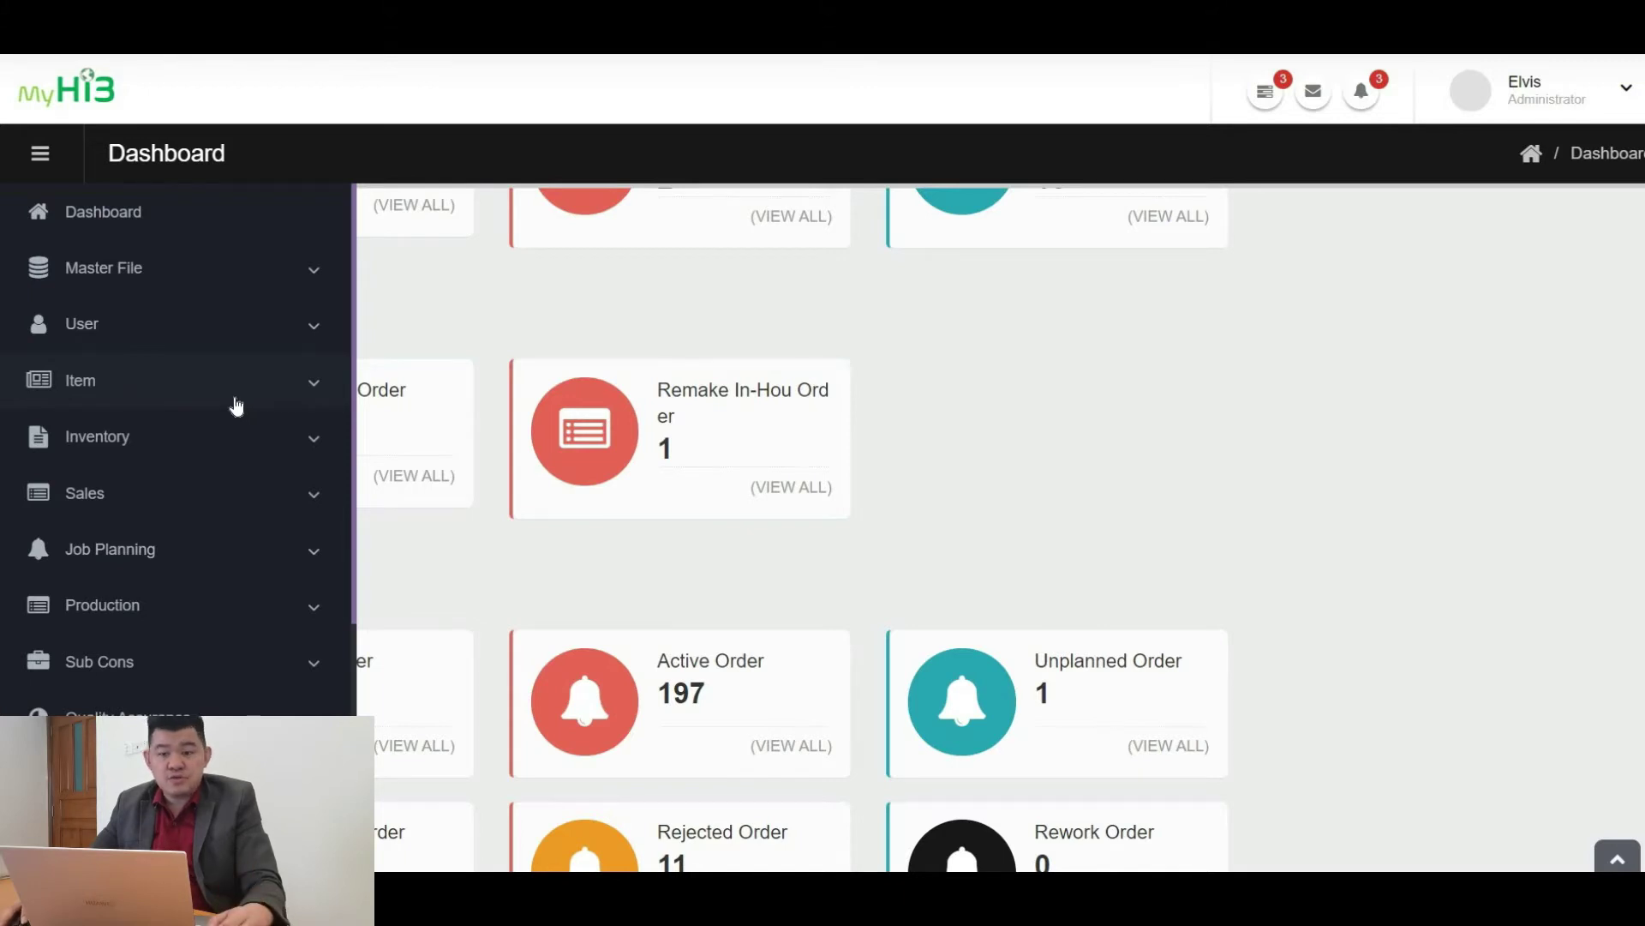
Expand Master File and examine its setup categories, from Department, Currency and Process through to Holidays
click(313, 285)
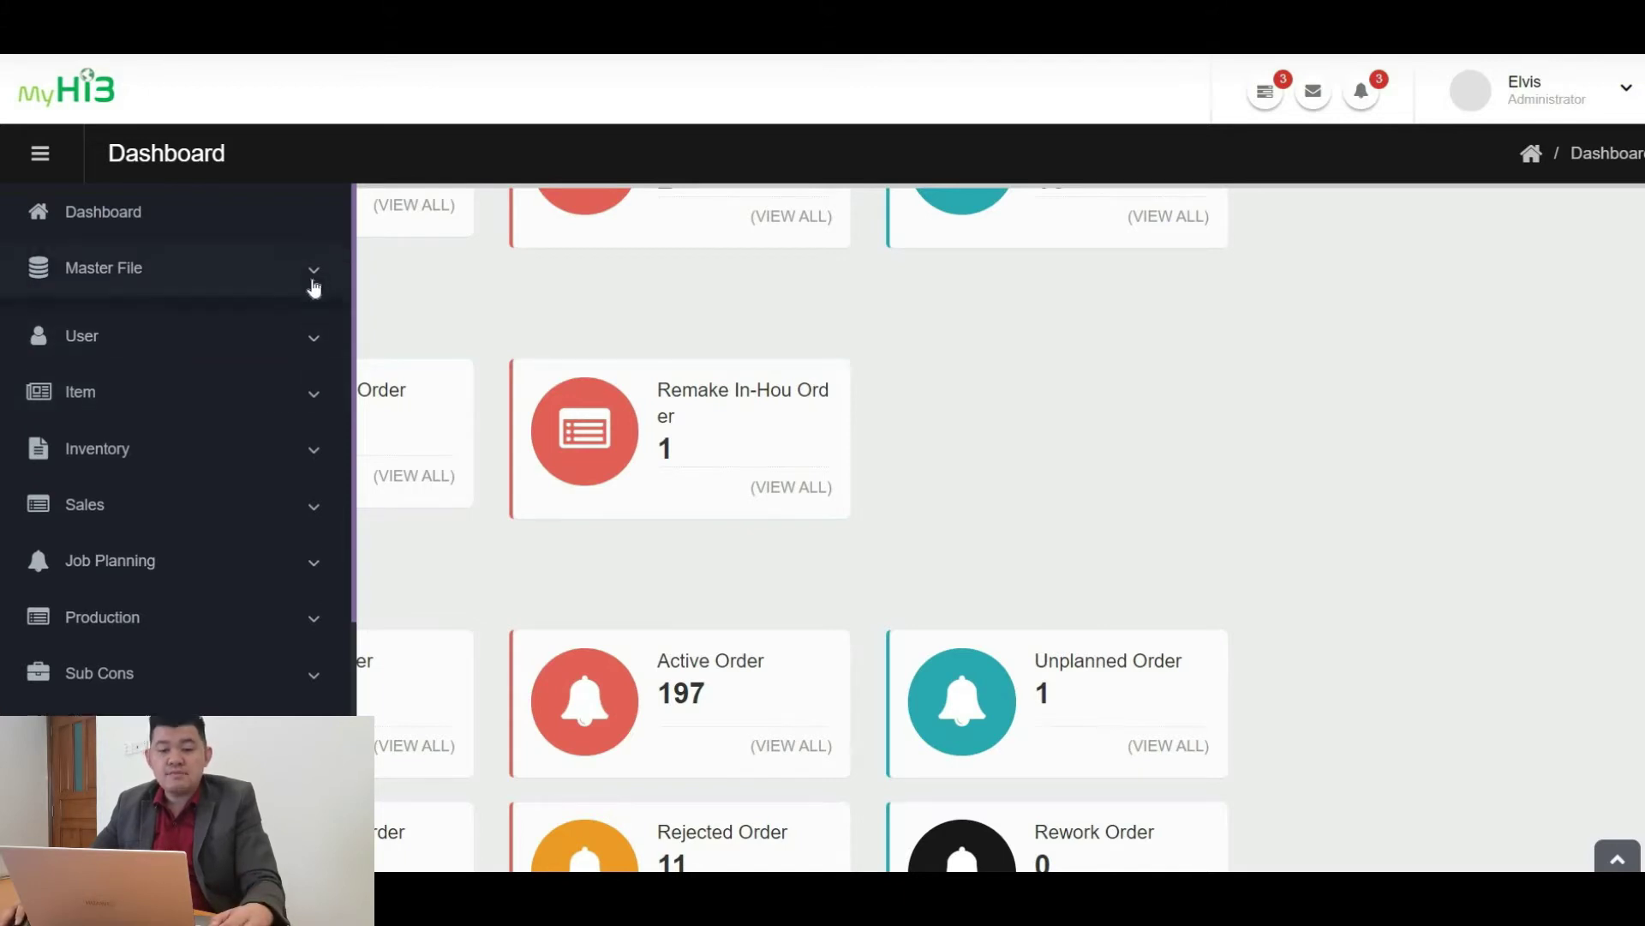
scroll(177, 463, down, 2)
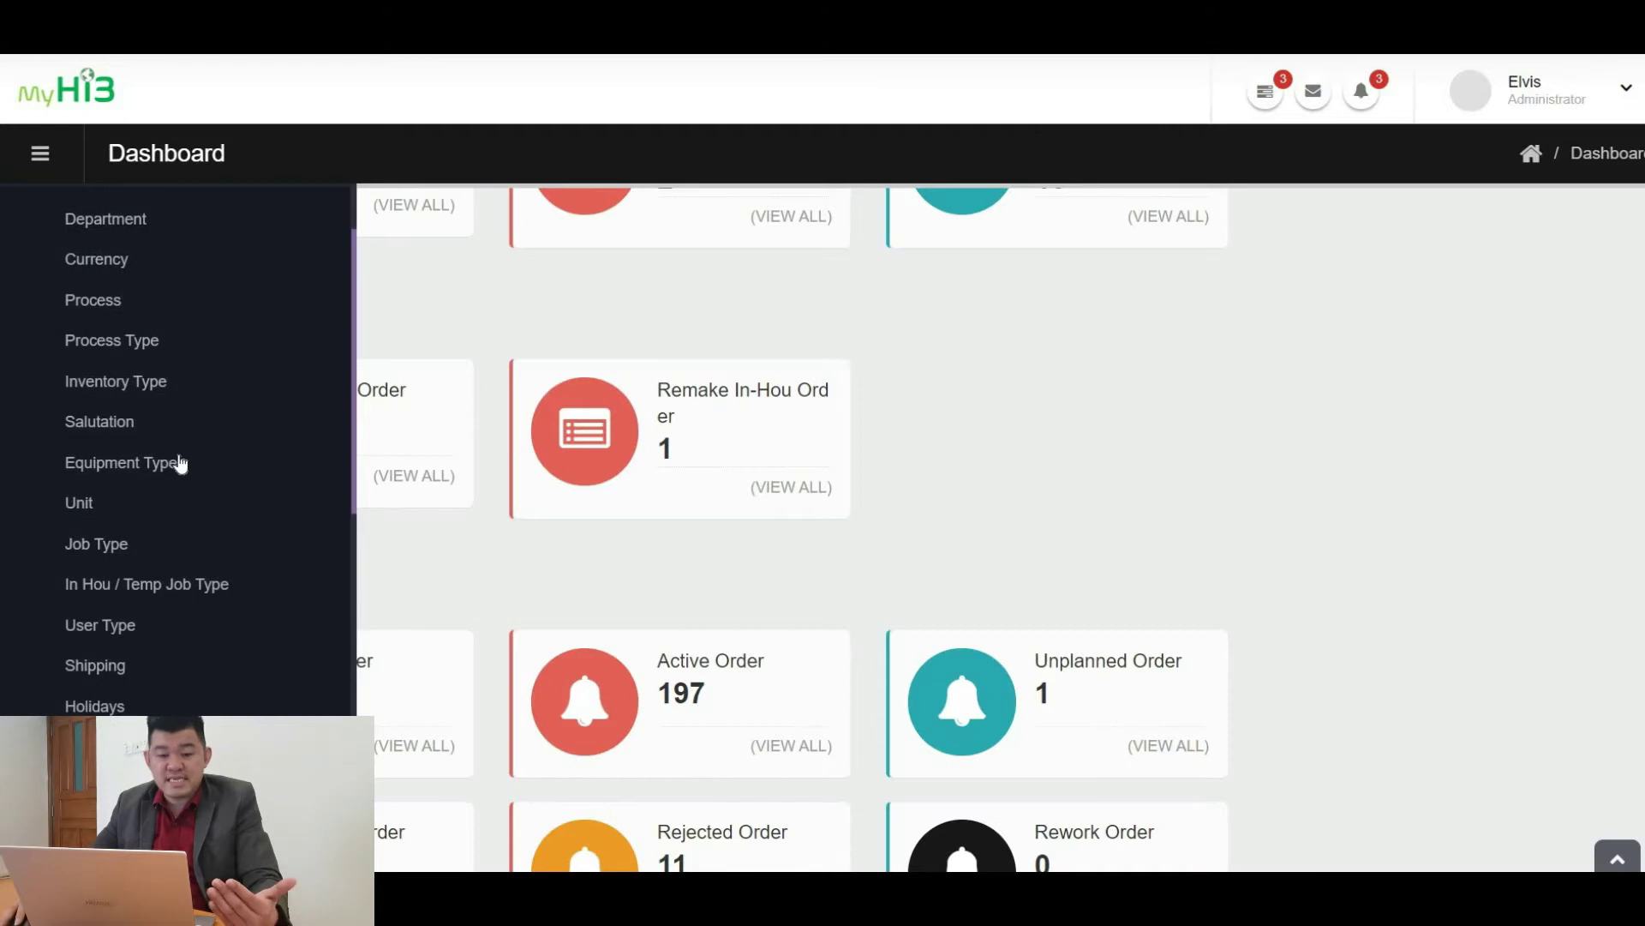
scroll(178, 463, up, 2)
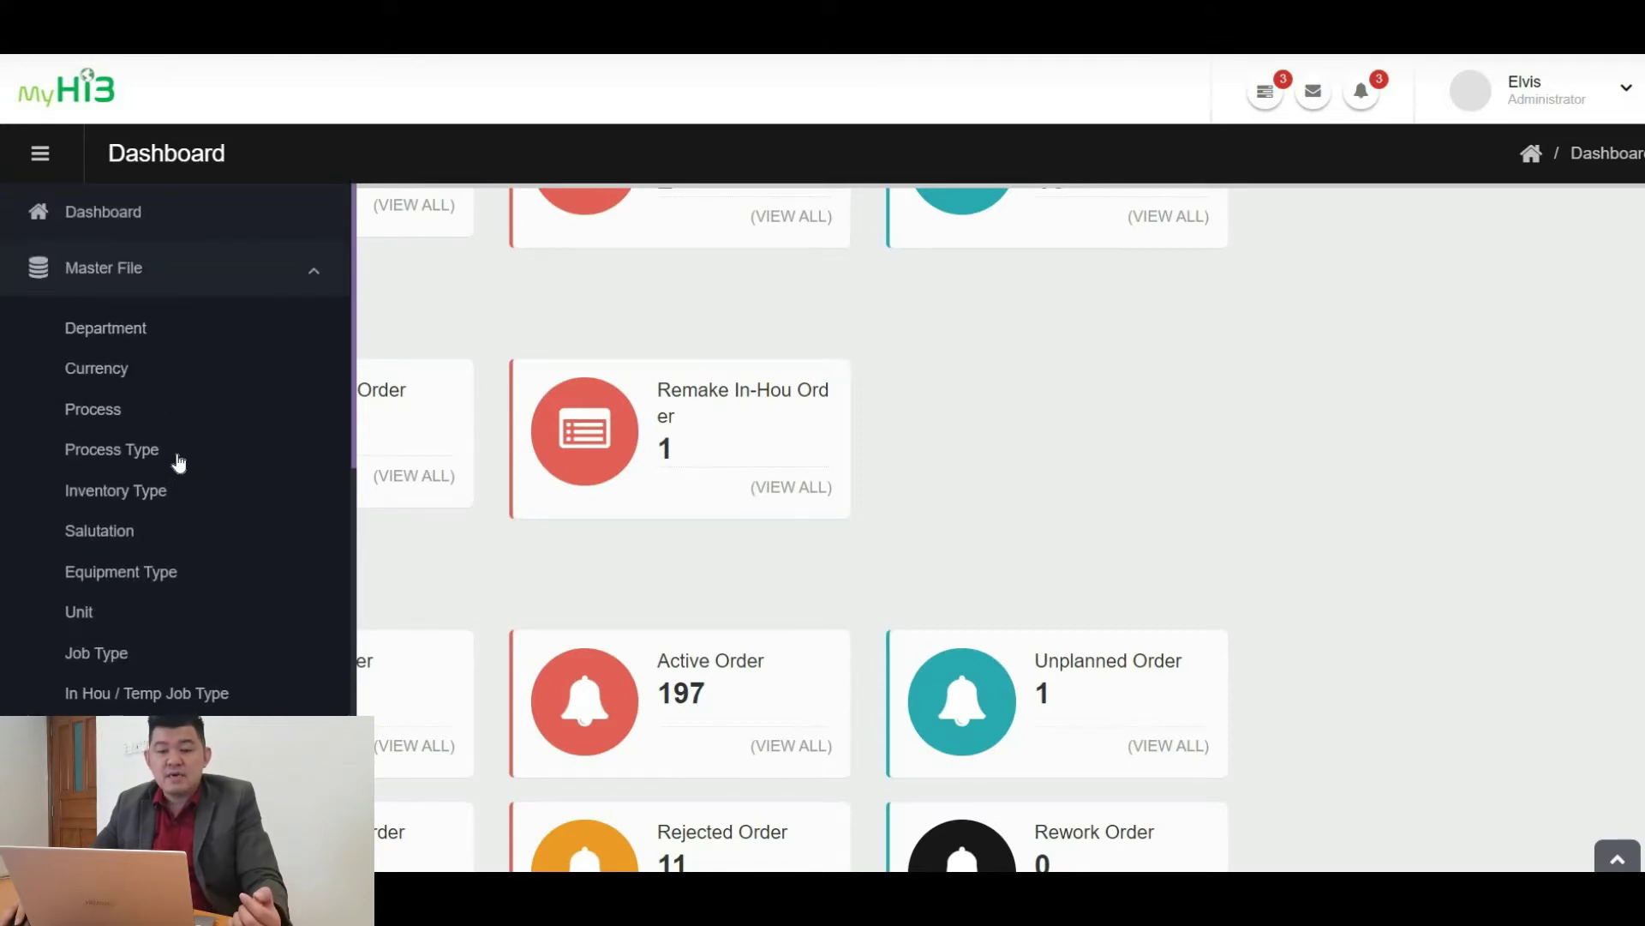
scroll(178, 463, down, 2)
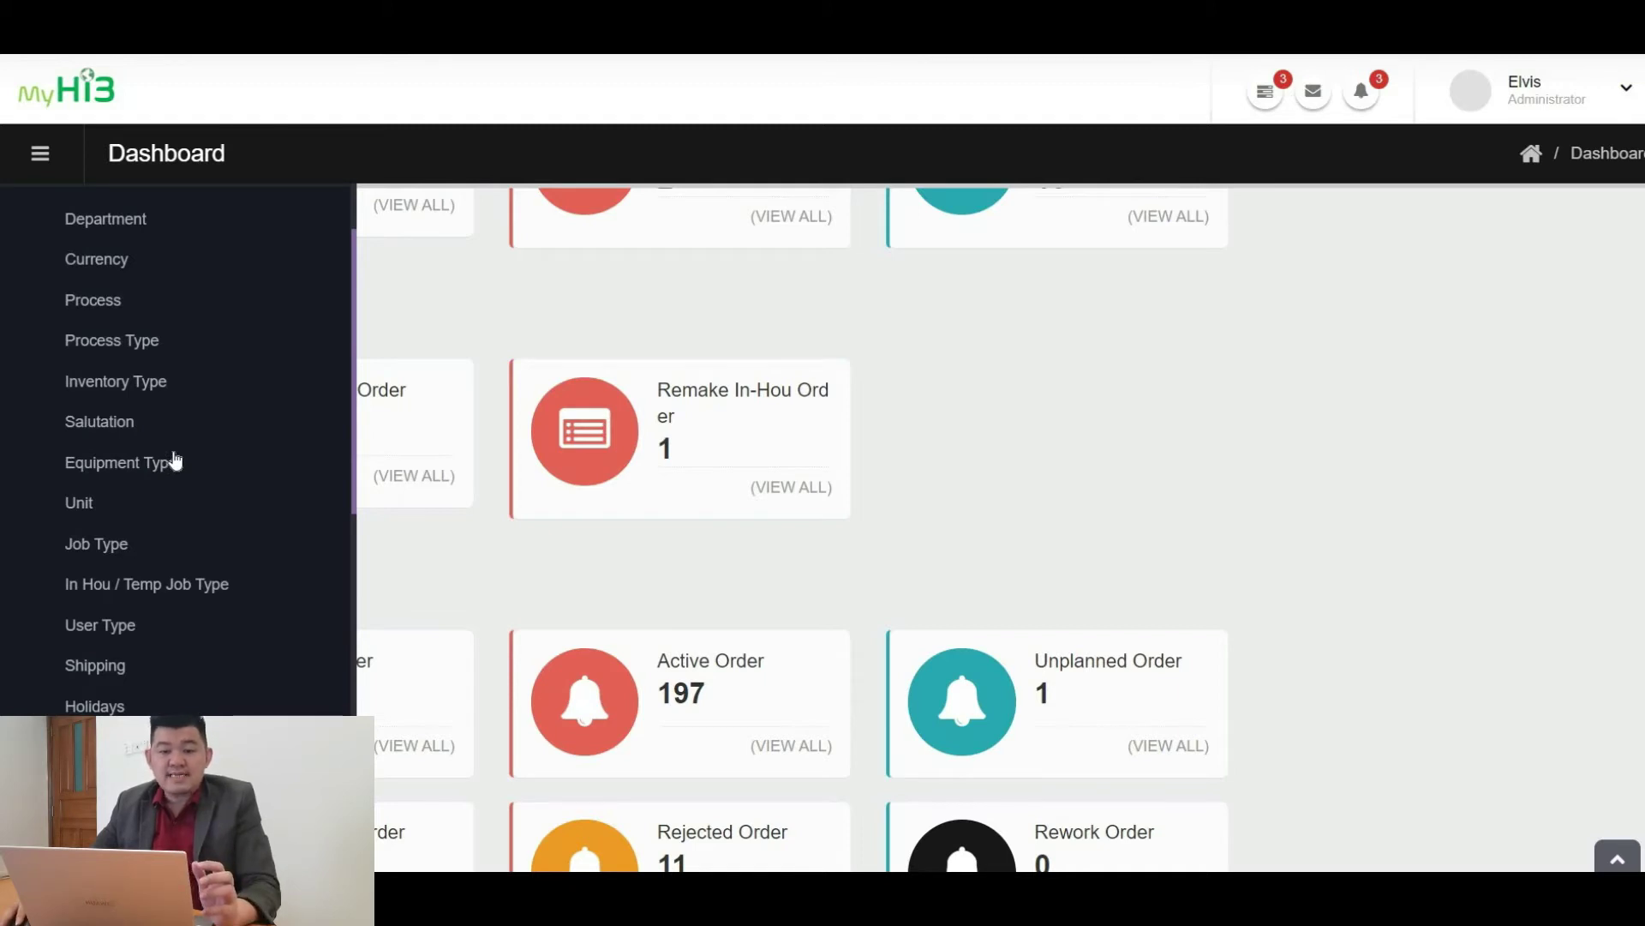
scroll(154, 446, up, 2)
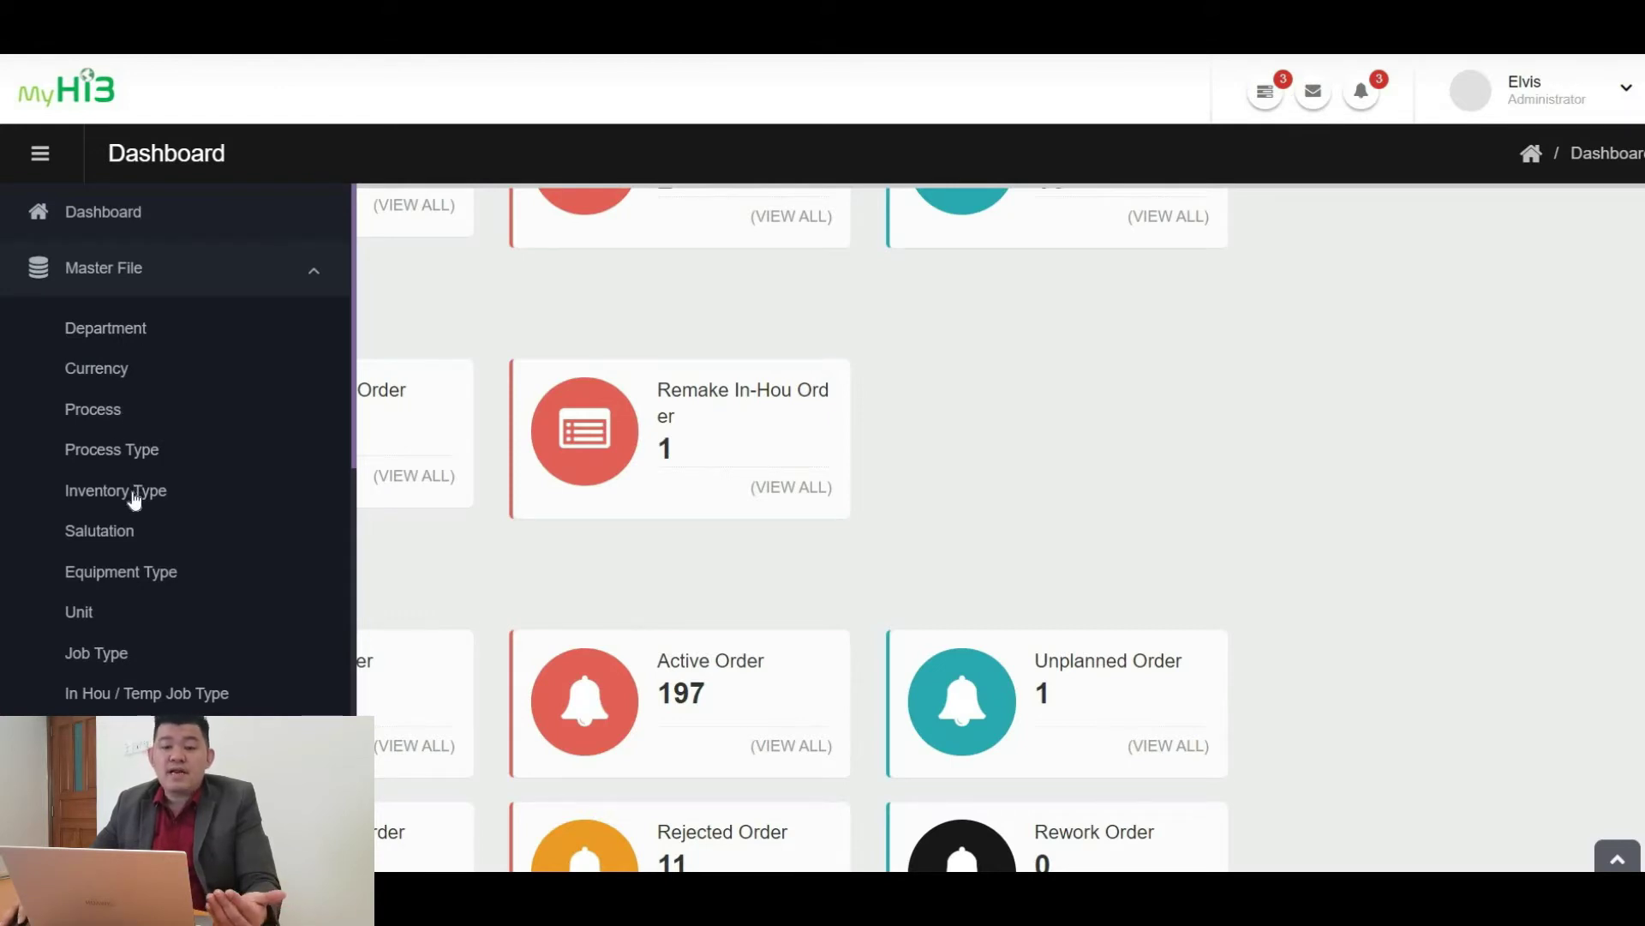
scroll(135, 500, down, 1)
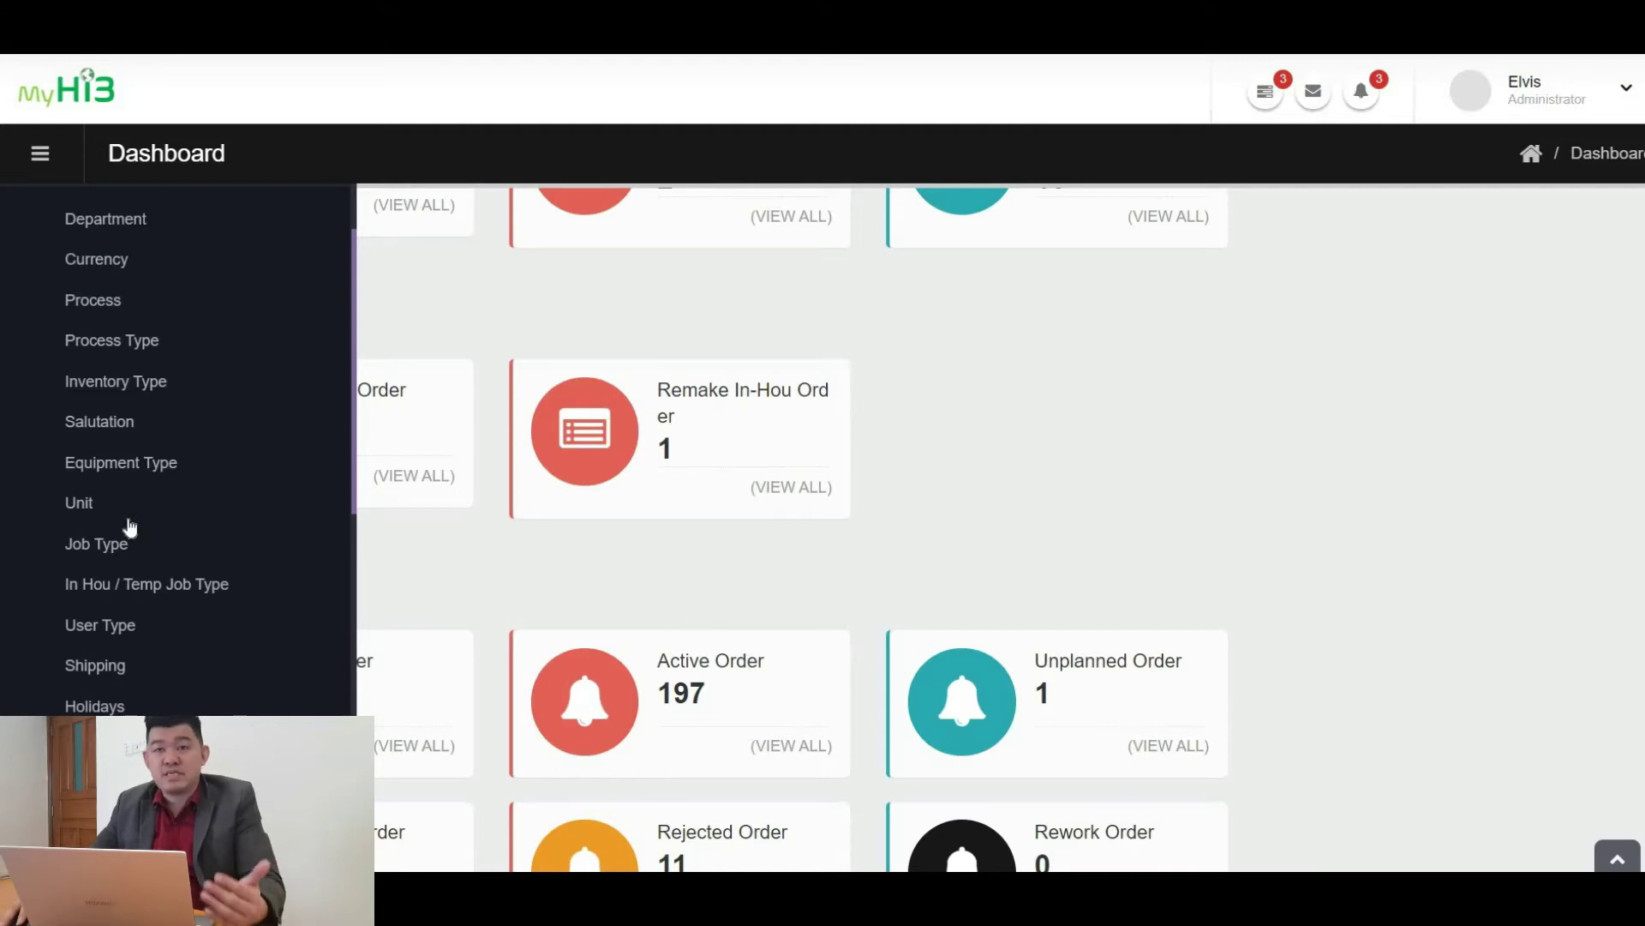
scroll(130, 526, up, 2)
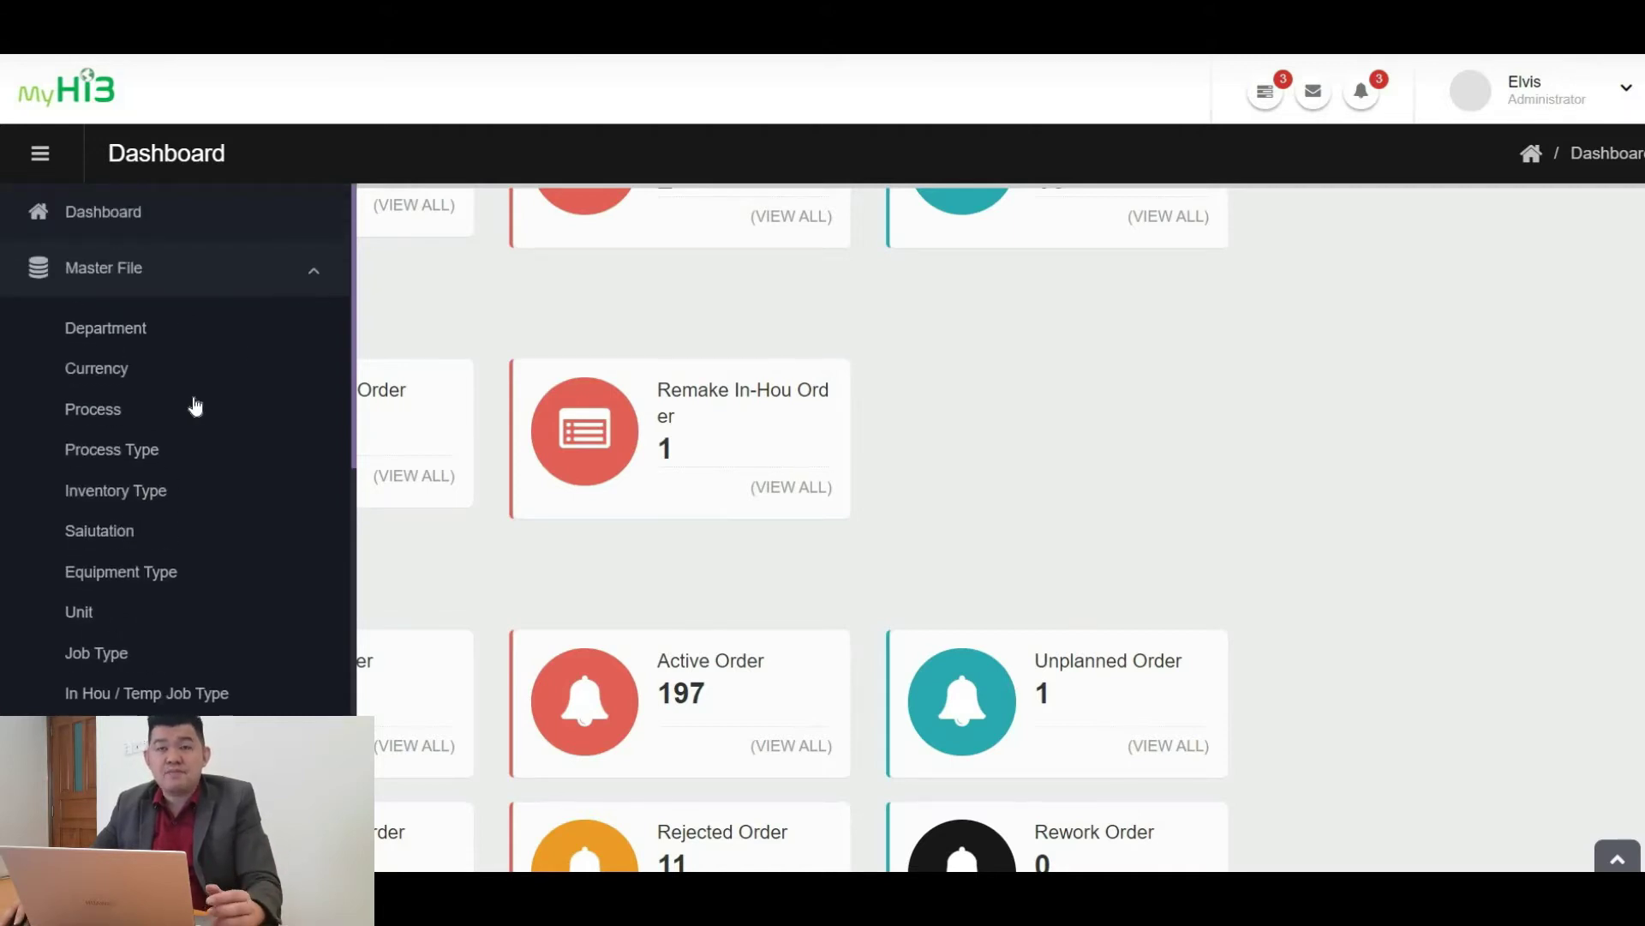
scroll(195, 407, down, 1)
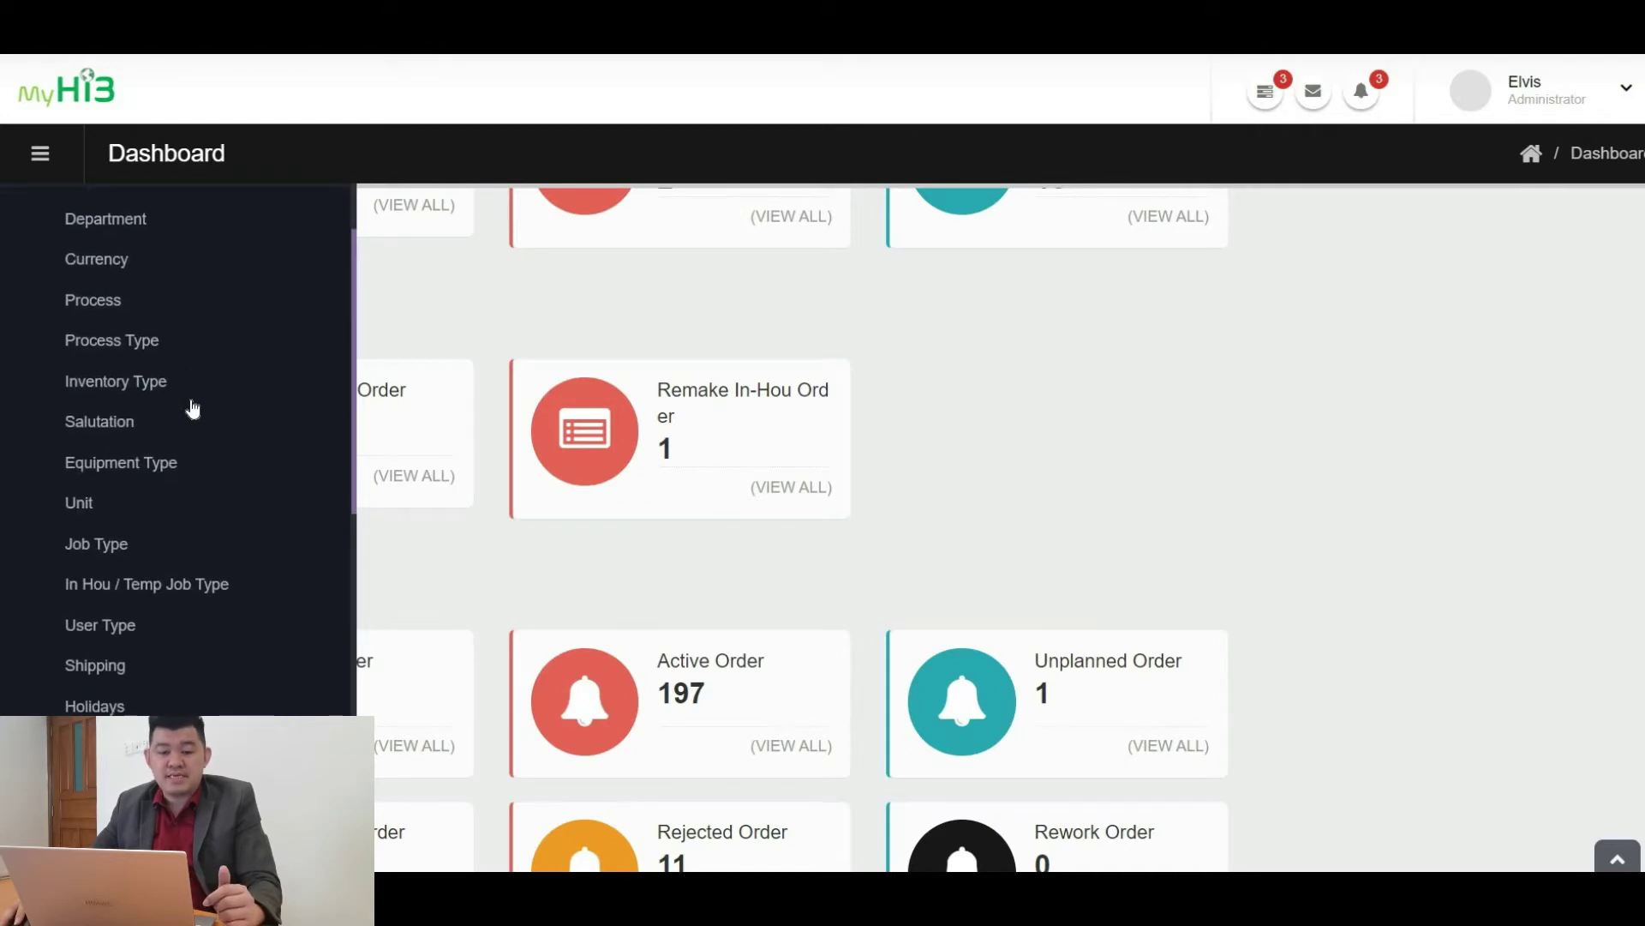
scroll(194, 409, up, 1)
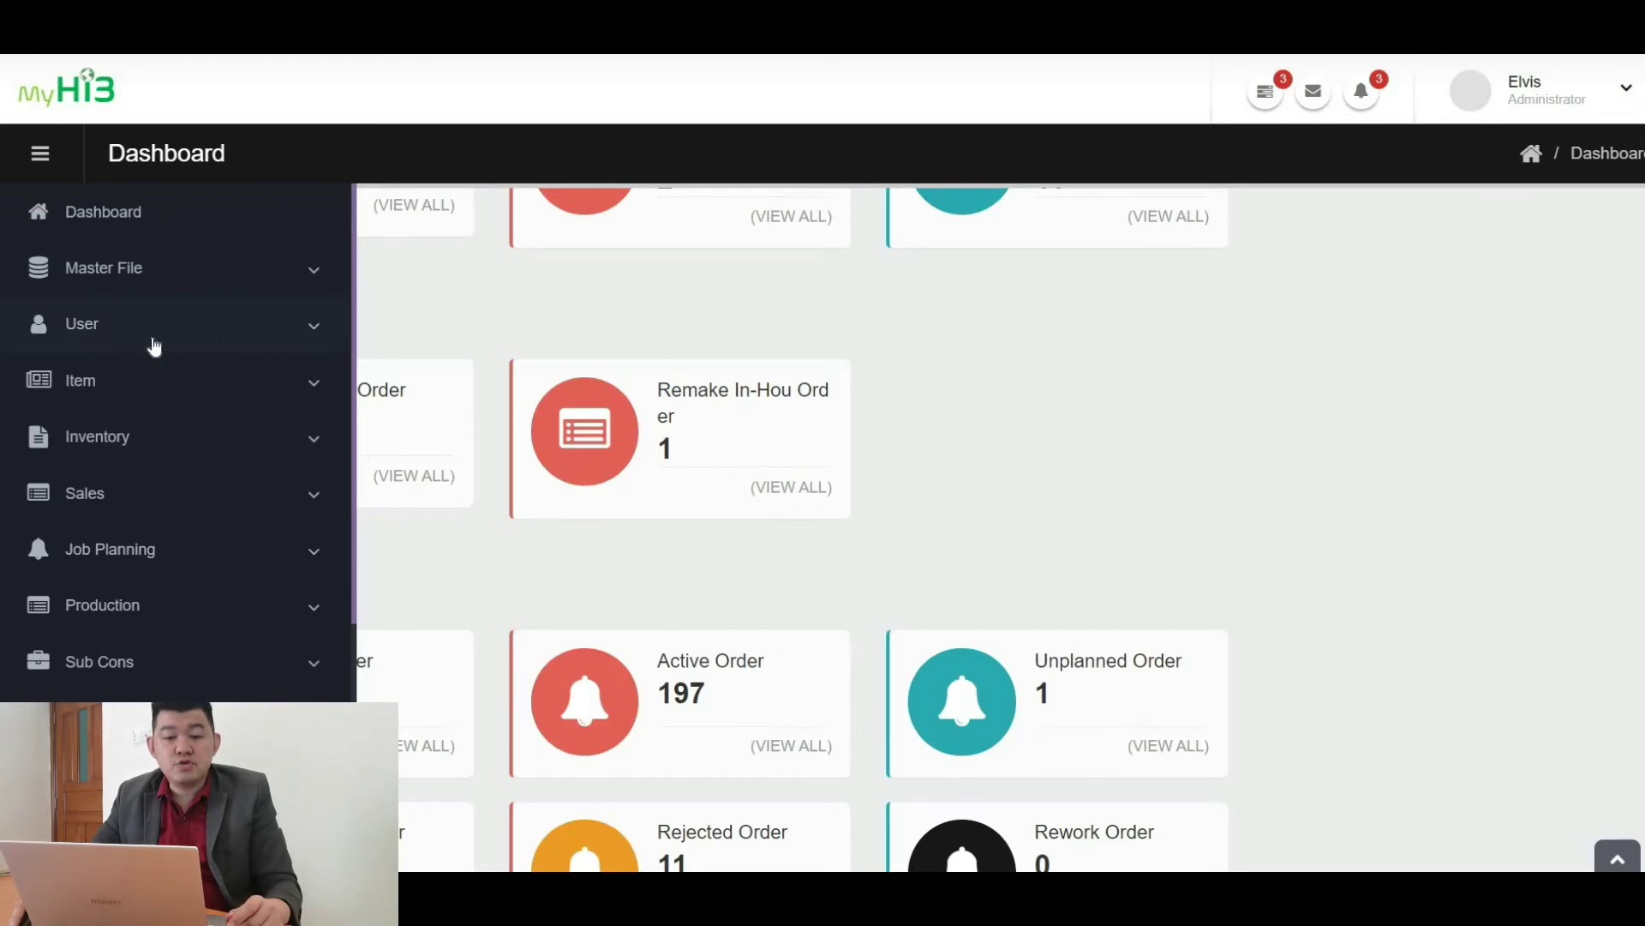
Open the Create User form in the User module and review its account fields and module access options
click(315, 341)
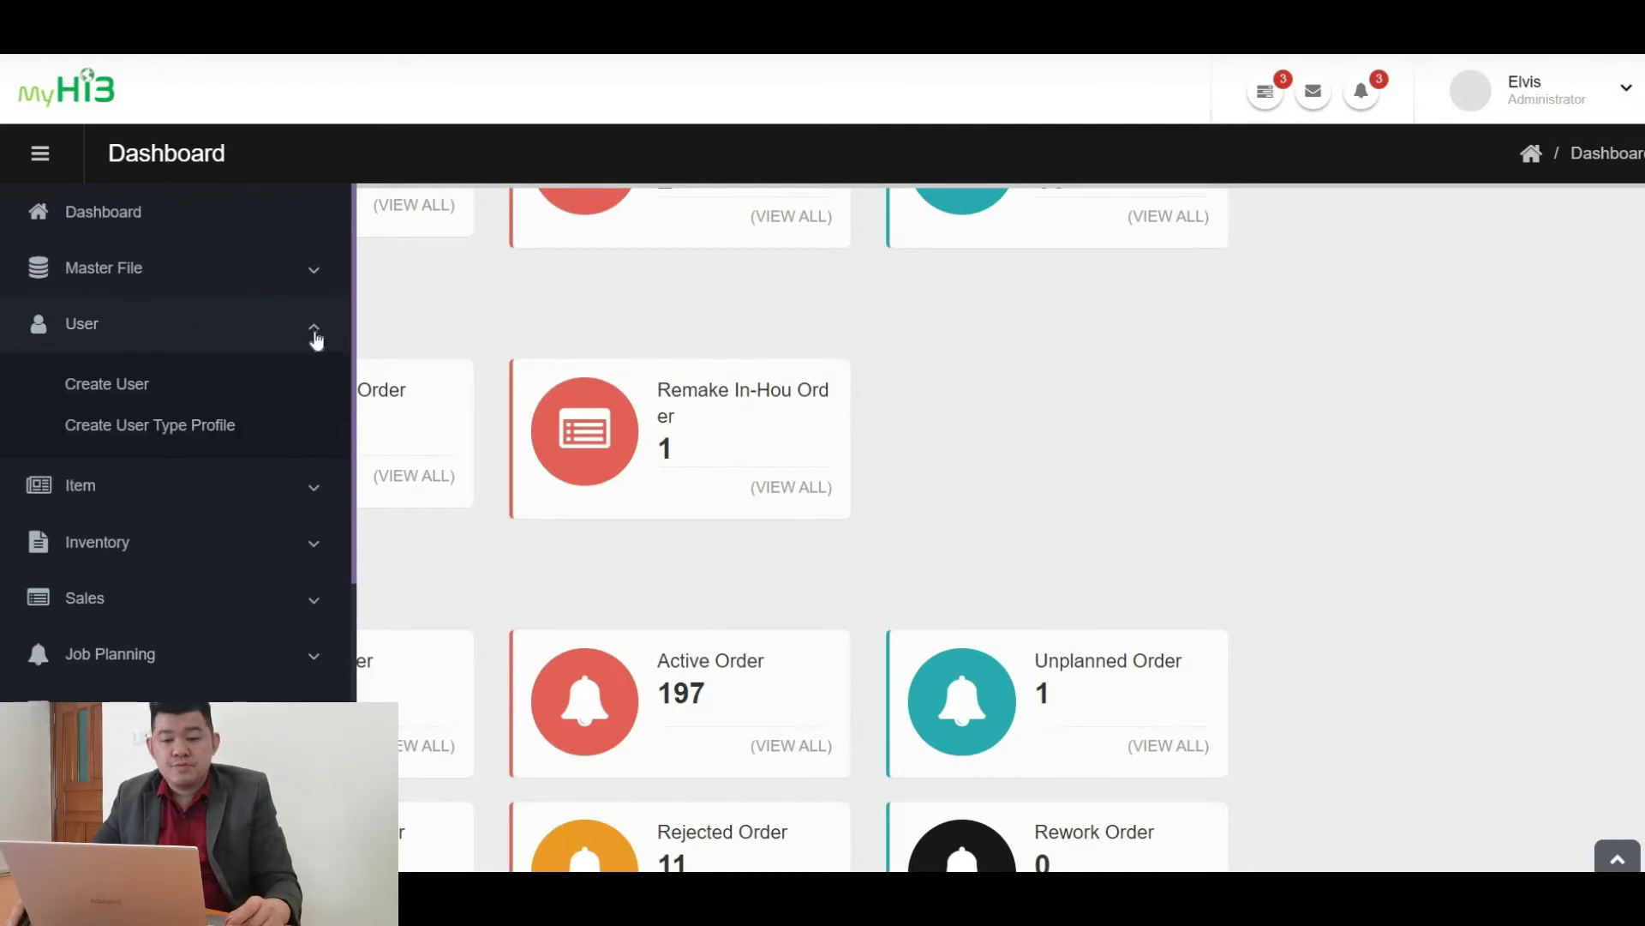
click(142, 393)
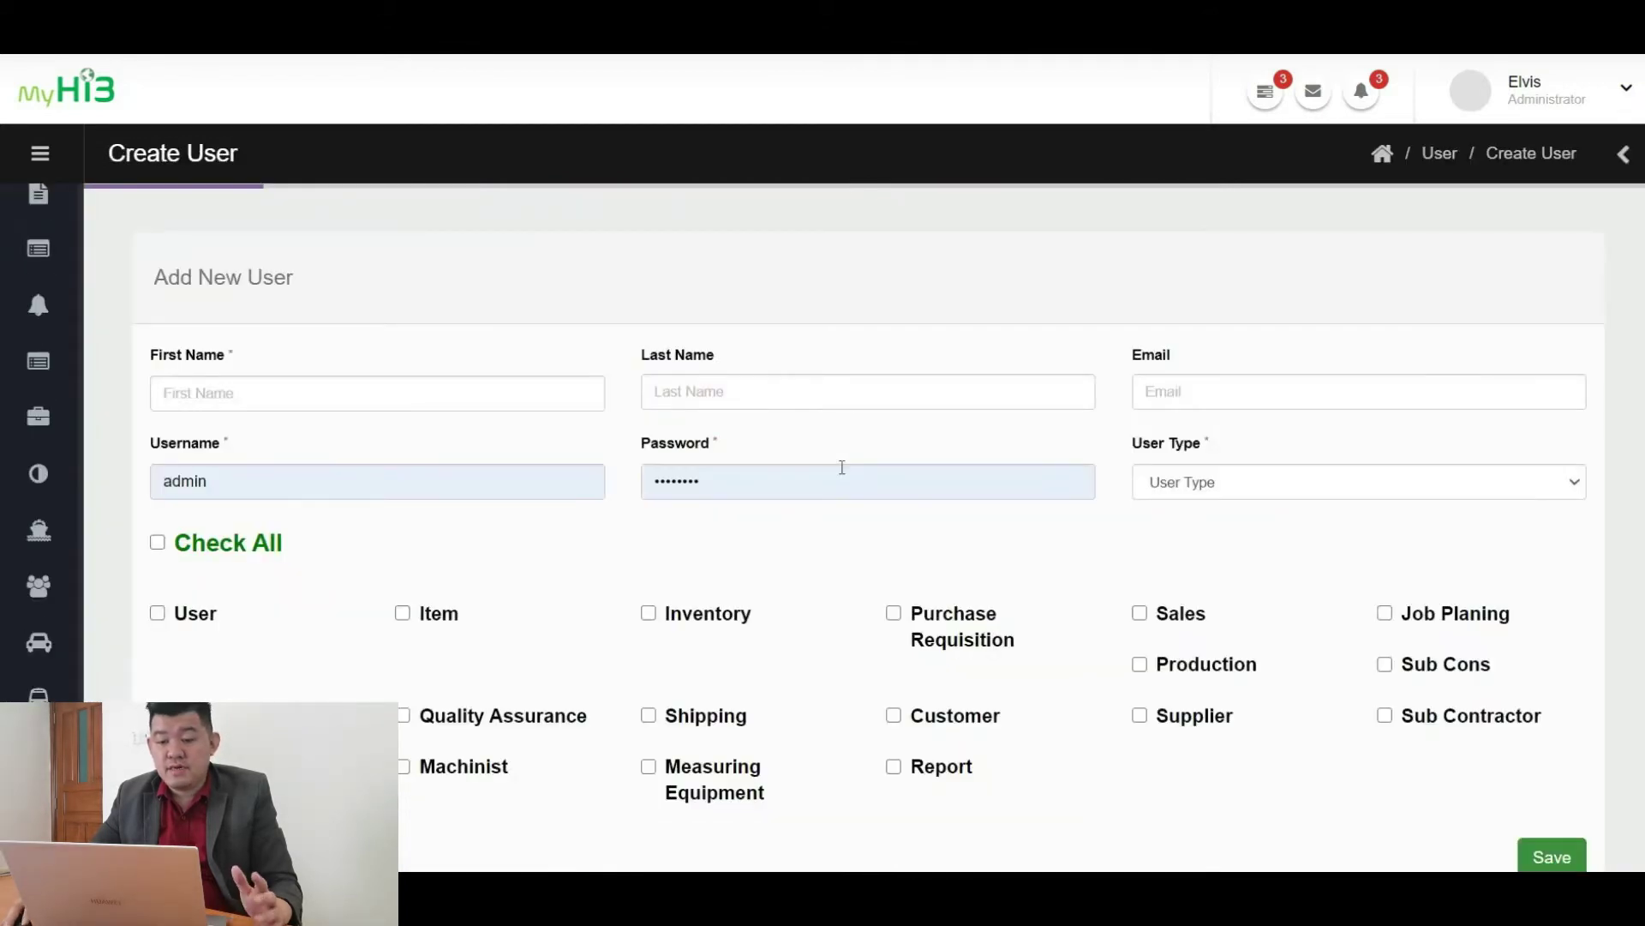
scroll(844, 473, down, 2)
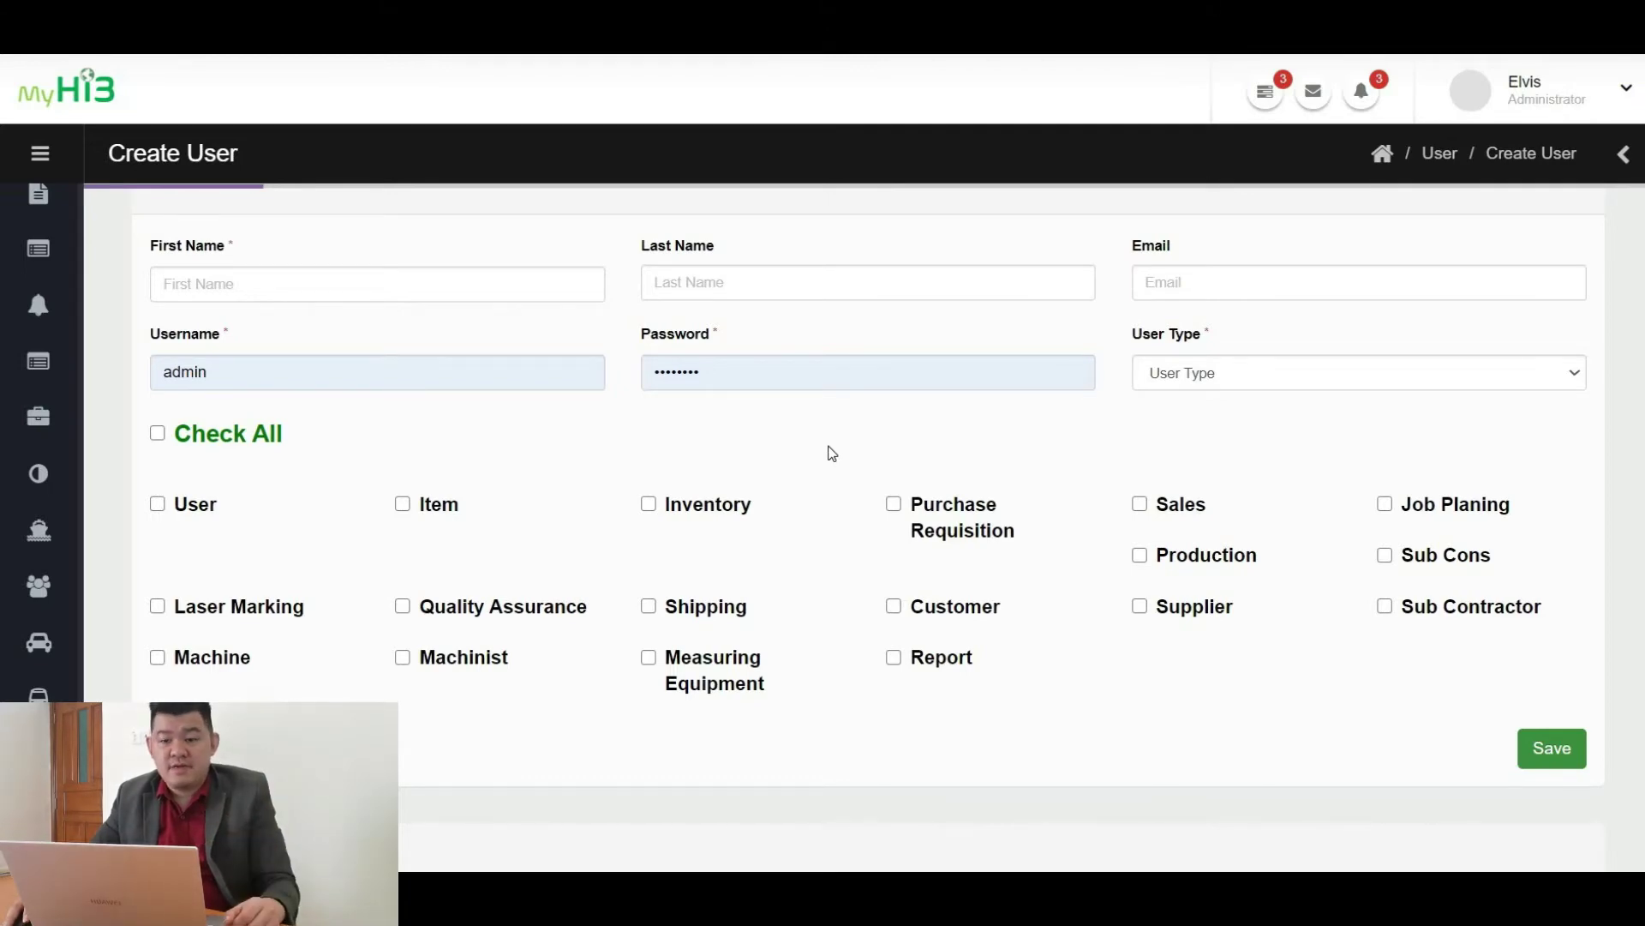
mouse_move(69, 283)
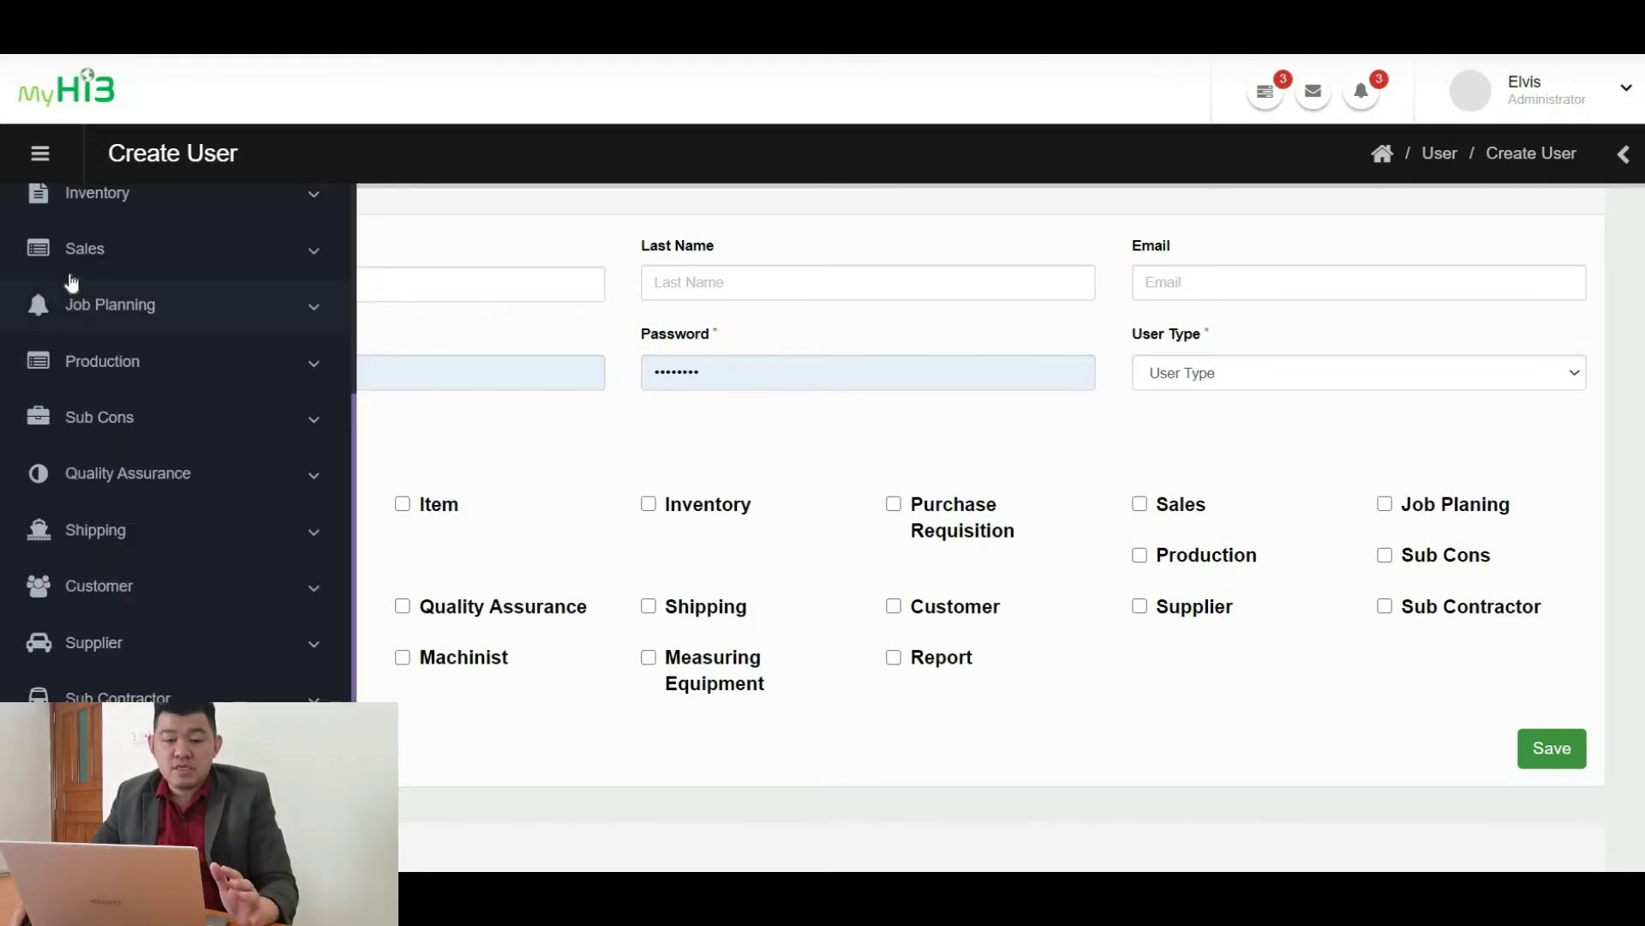
scroll(144, 327, up, 5)
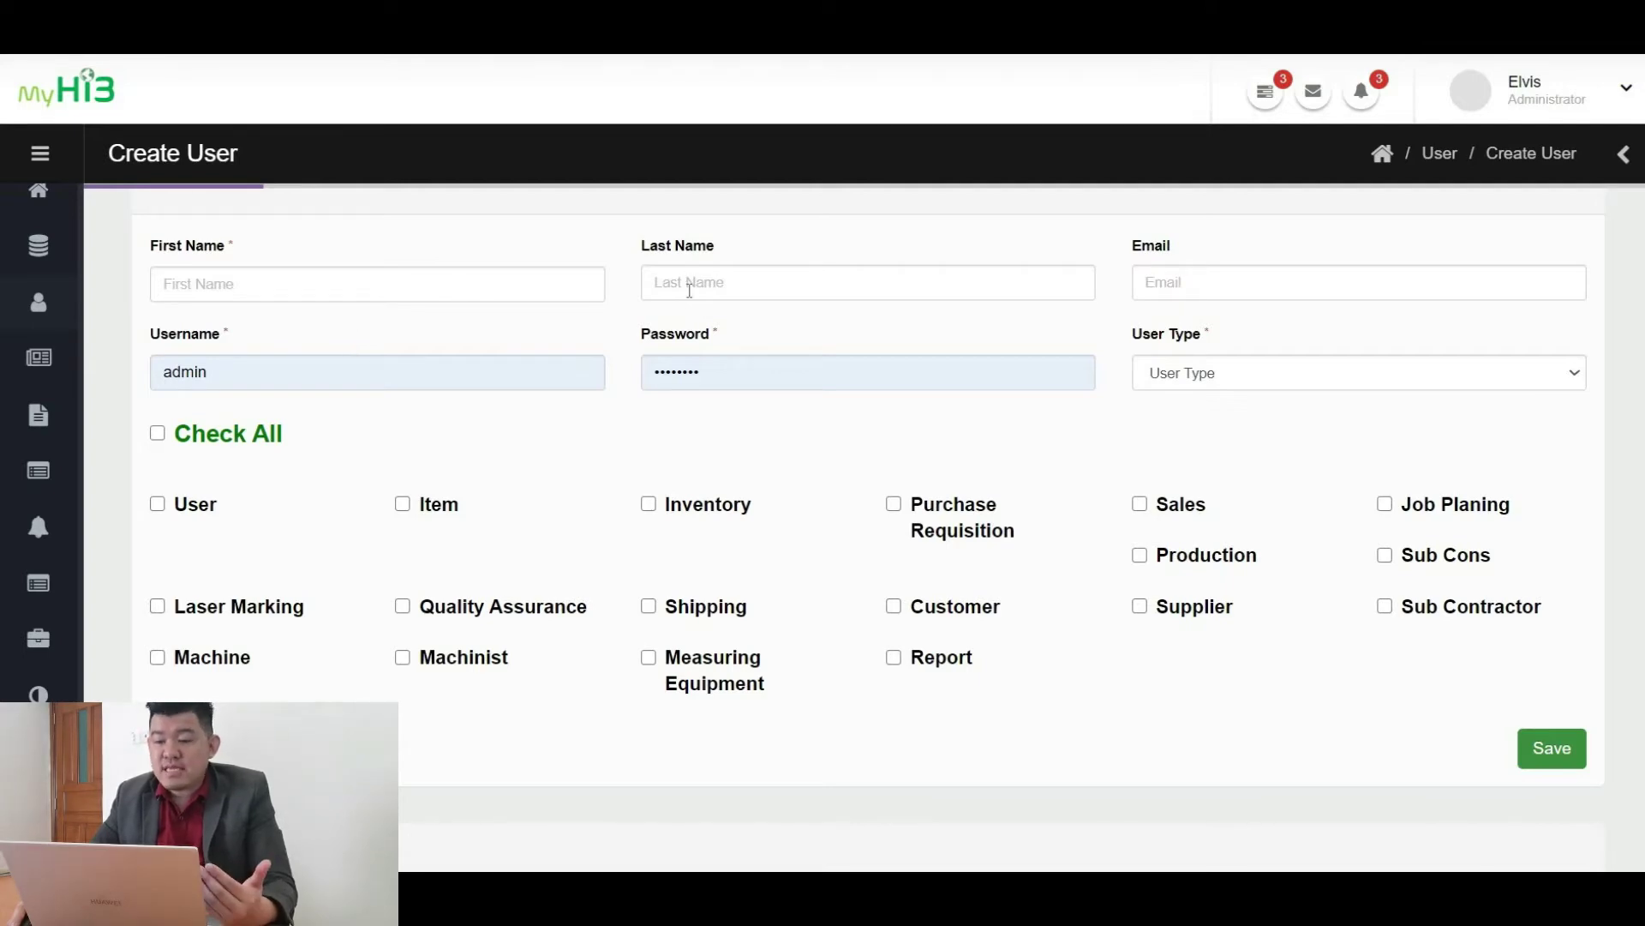
Grant the new user access to the Inventory module and review the Create User form
click(871, 286)
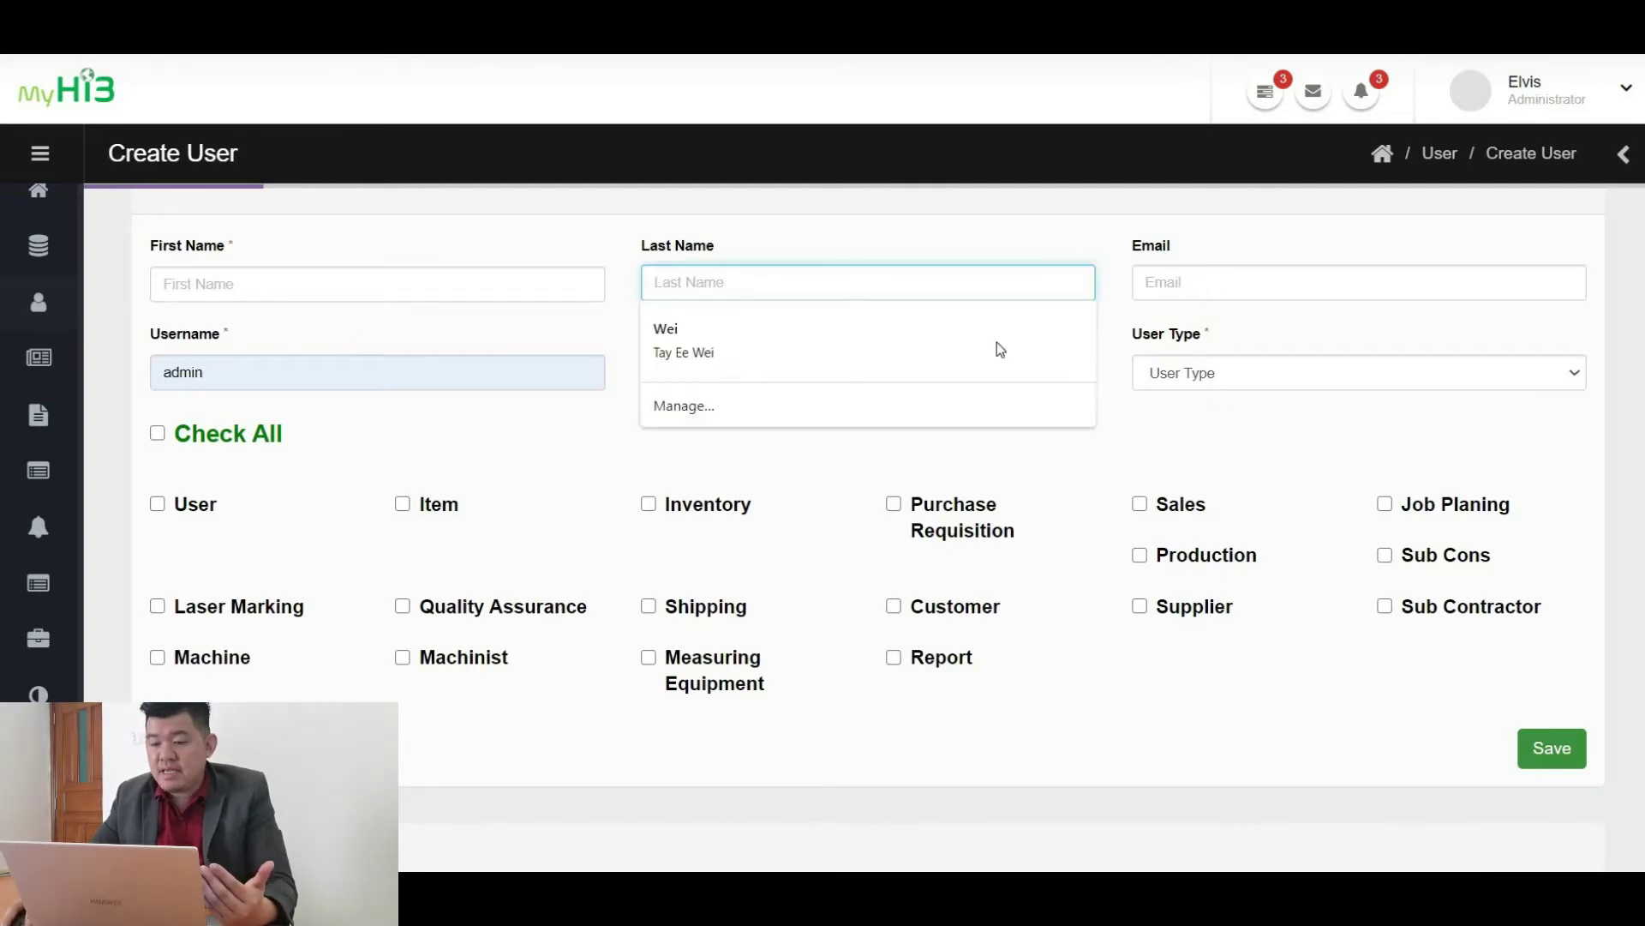
click(491, 404)
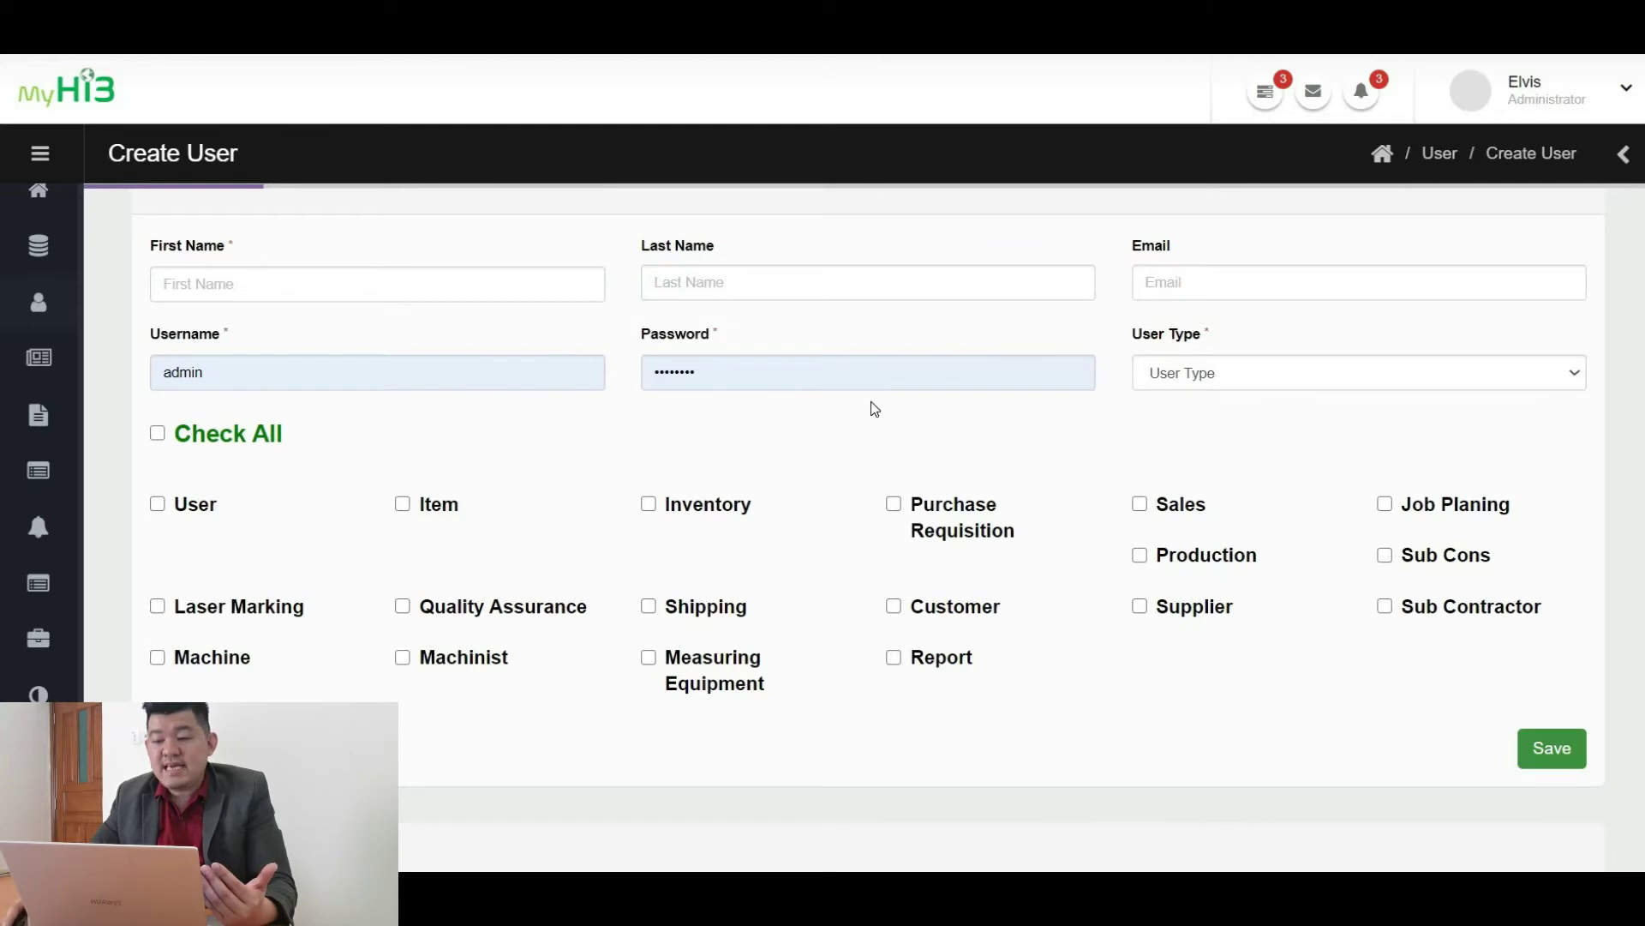
click(650, 507)
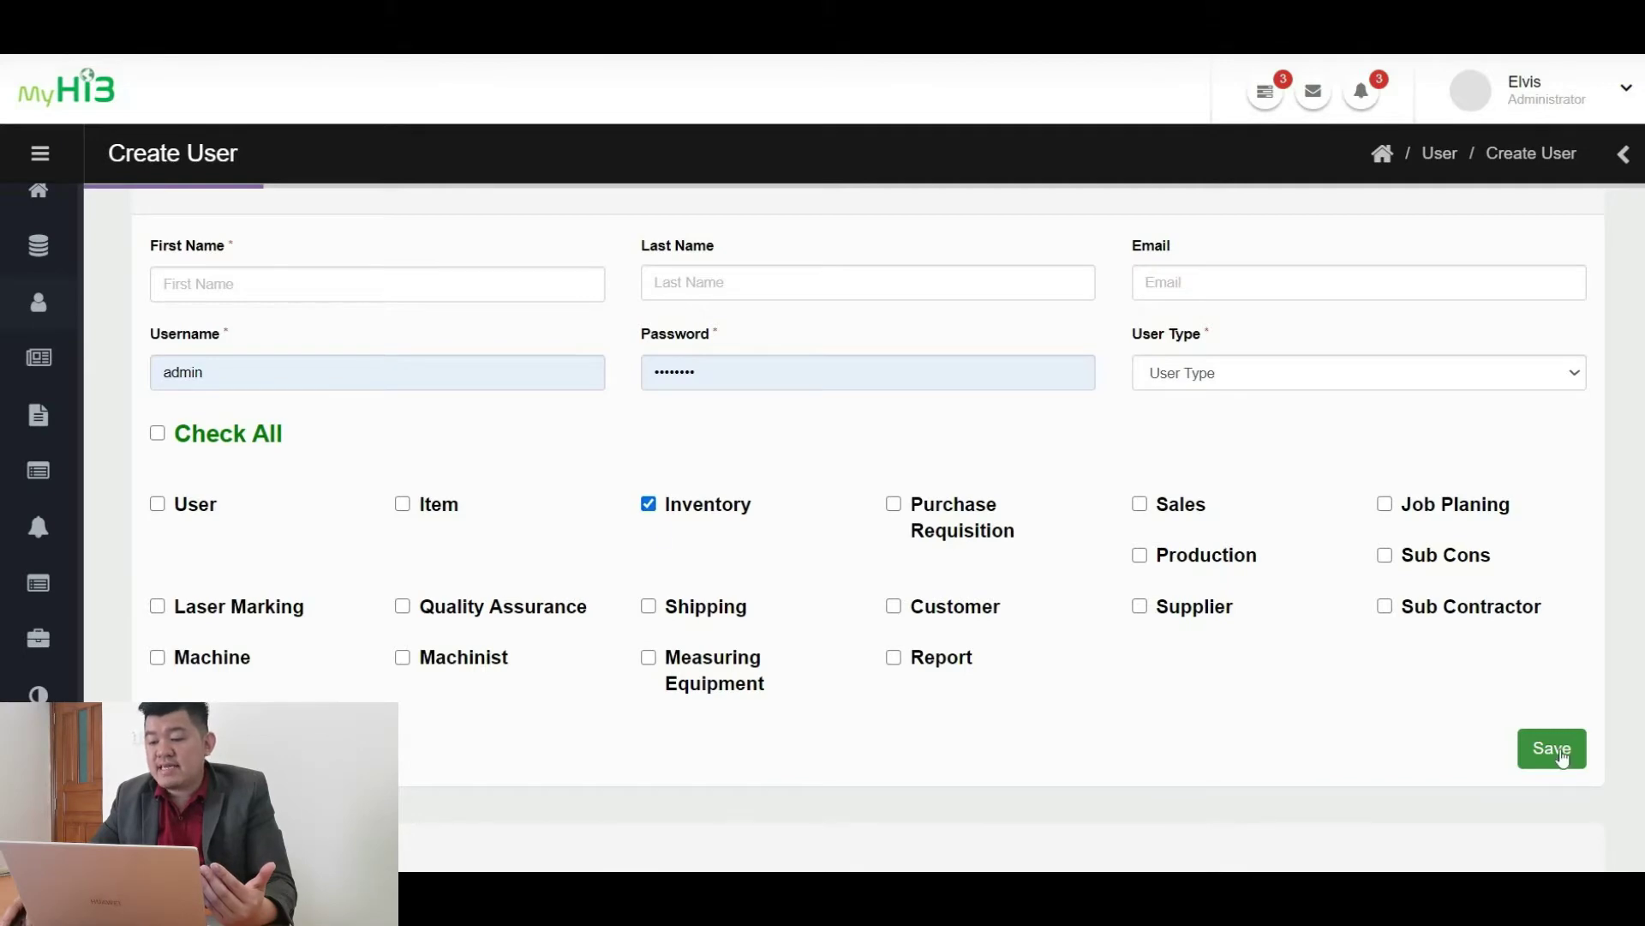
scroll(1349, 701, down, 1)
scroll(1349, 699, down, 1)
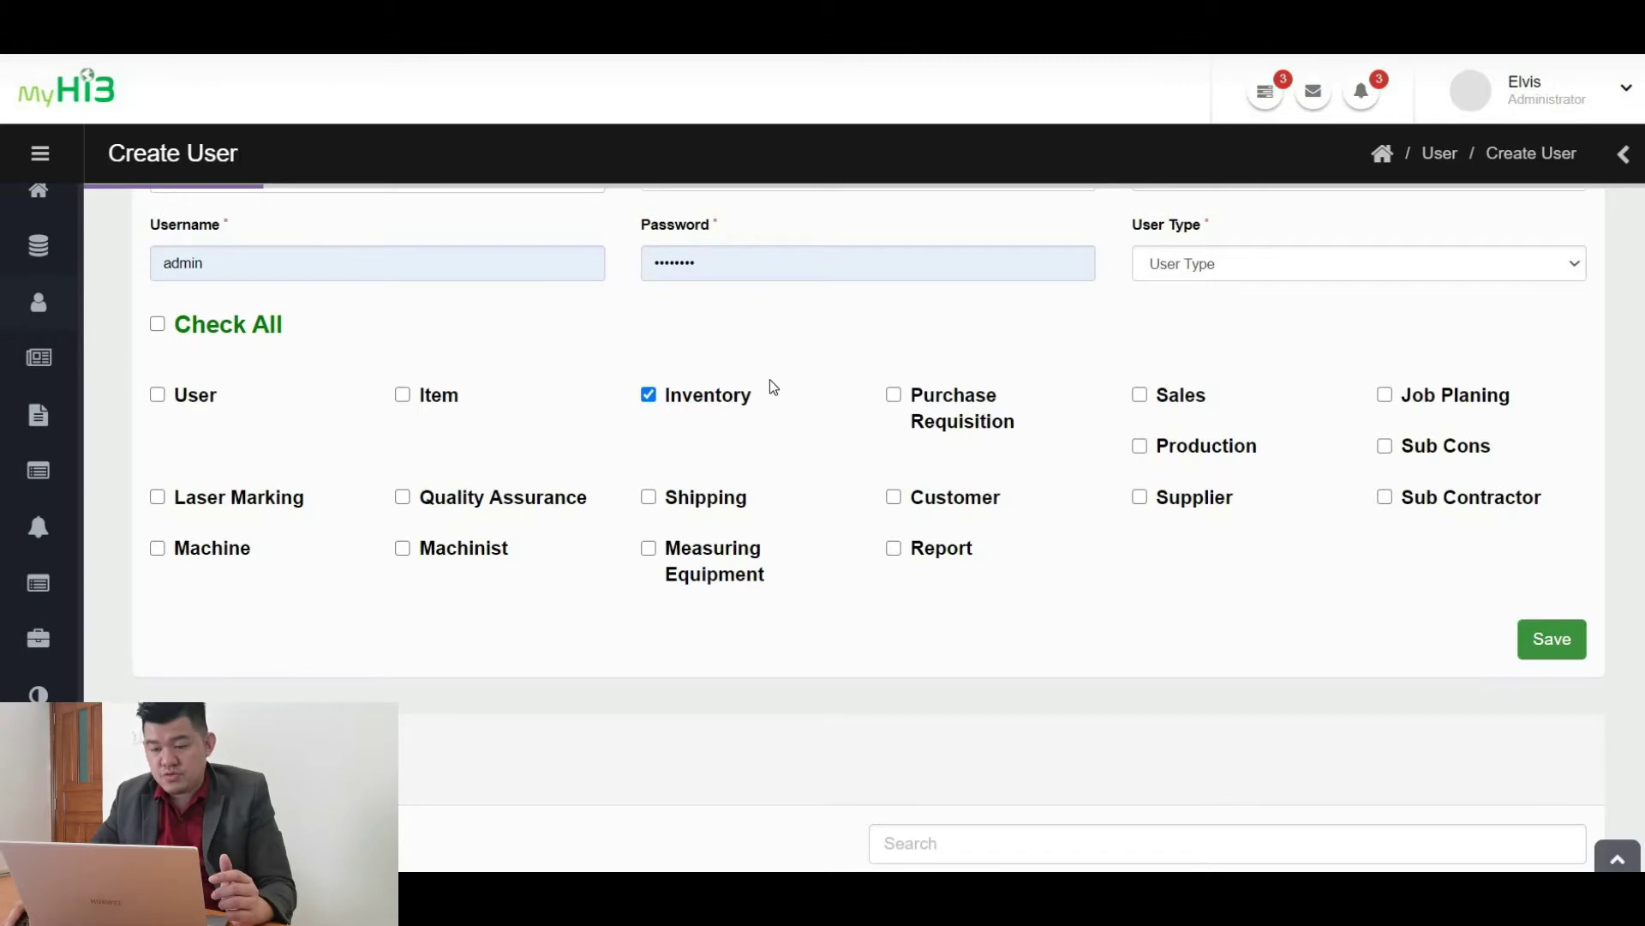
scroll(770, 386, up, 3)
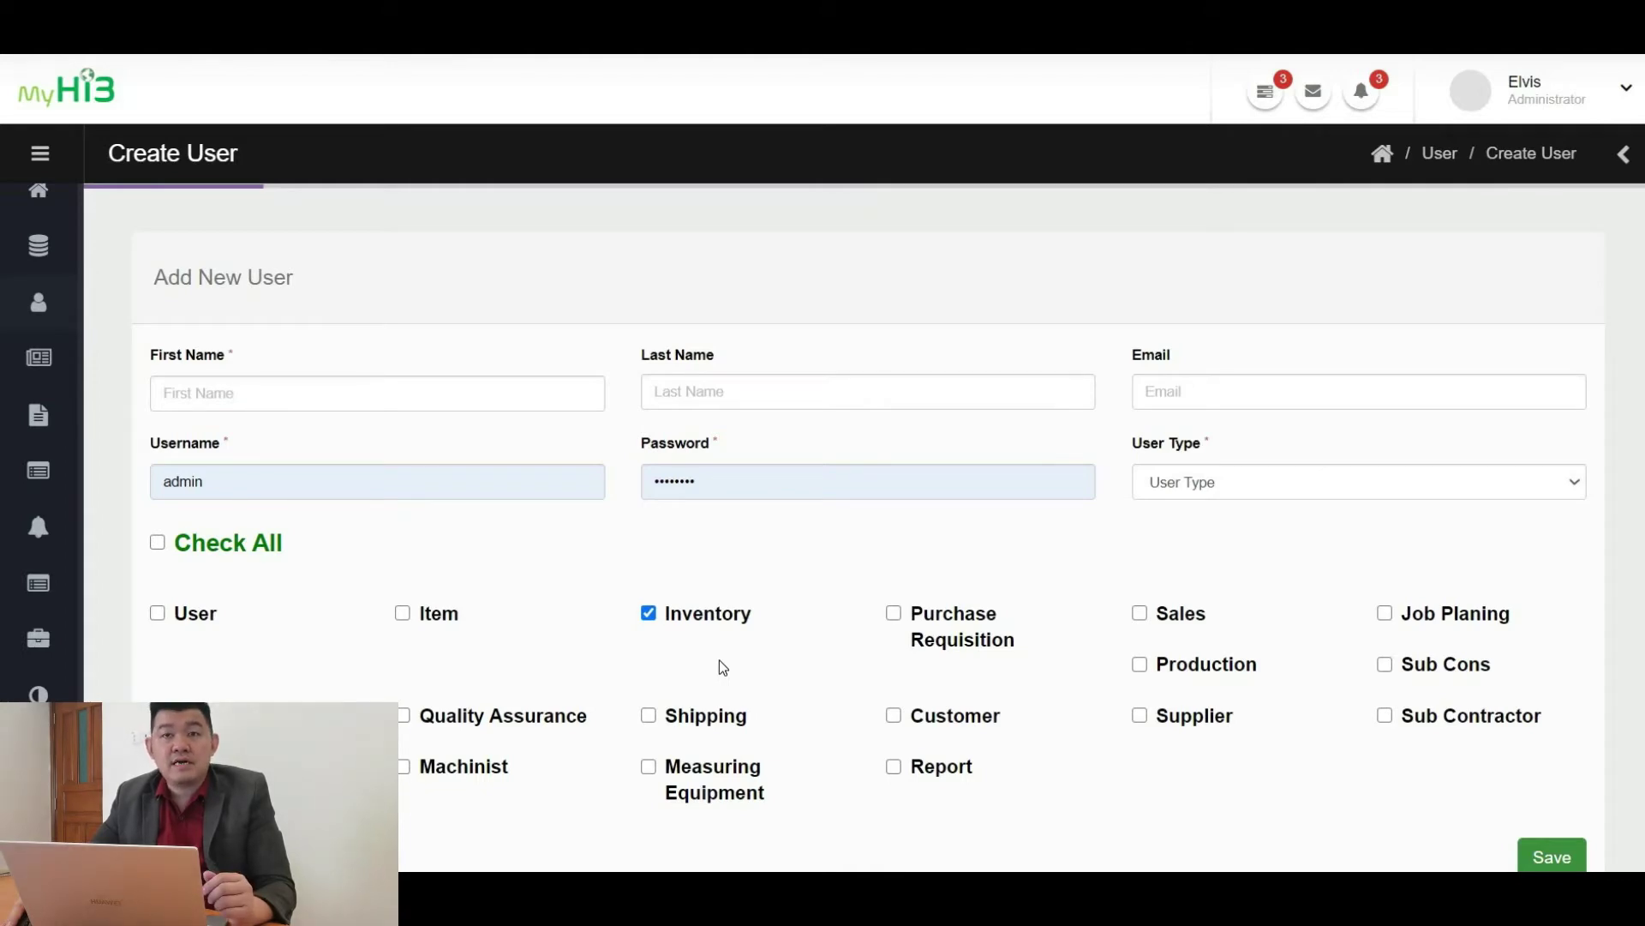
Open the Create Item form and review its item fields, Required Inventory section and the Item List below
mouse_move(88, 323)
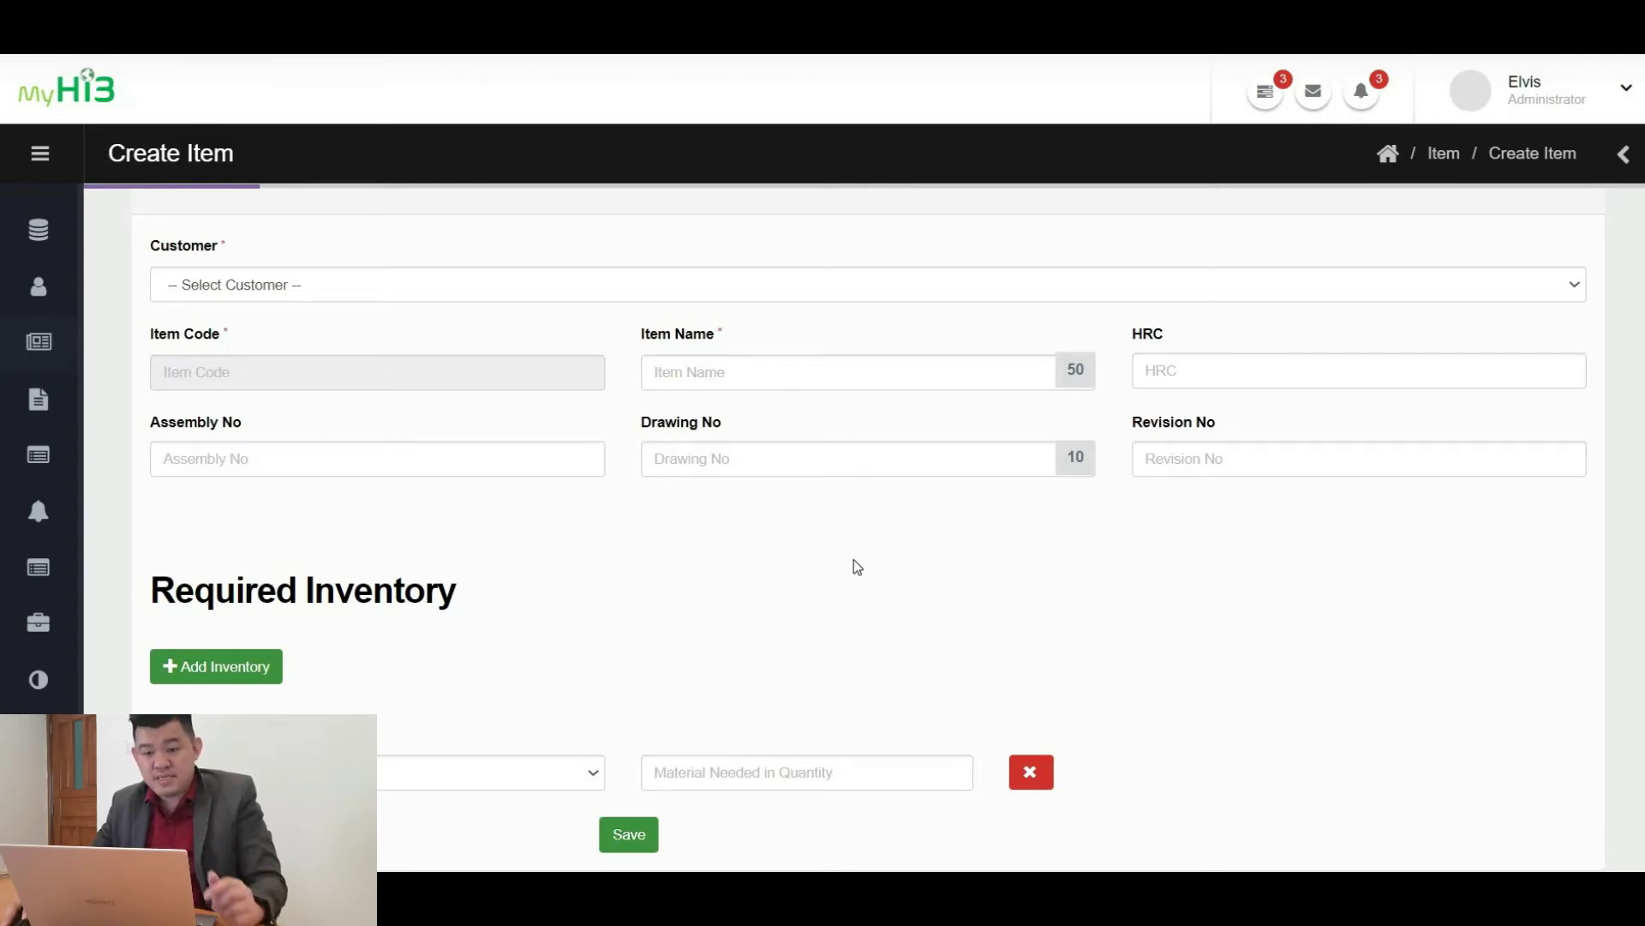
scroll(883, 553, down, 2)
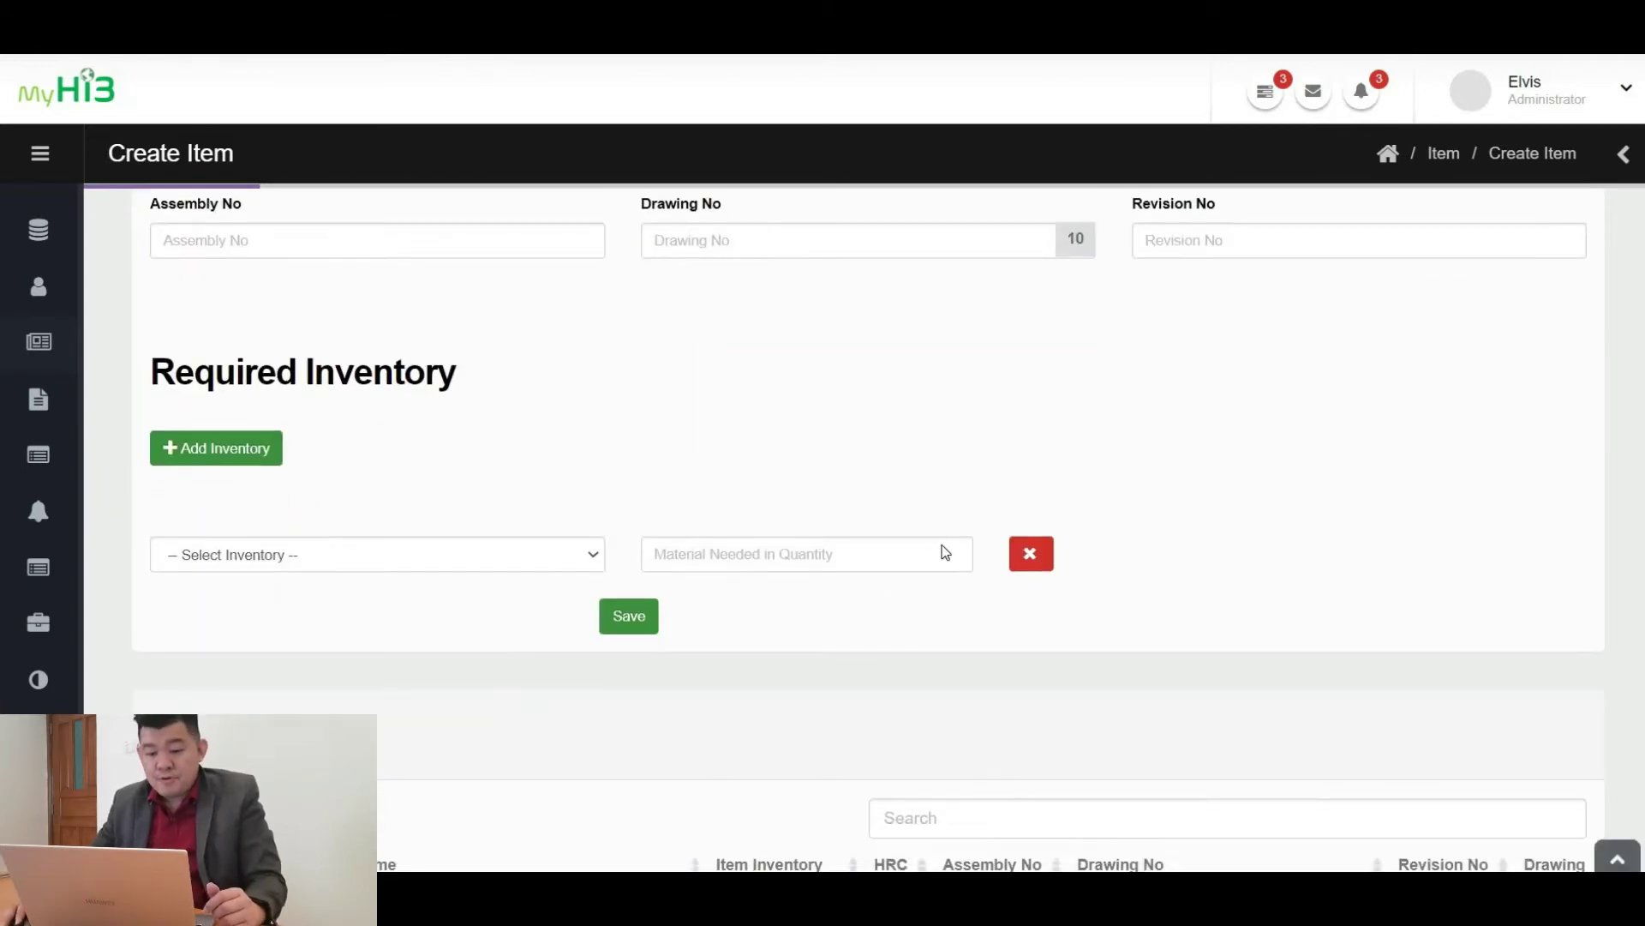
scroll(951, 550, down, 5)
scroll(600, 604, up, 3)
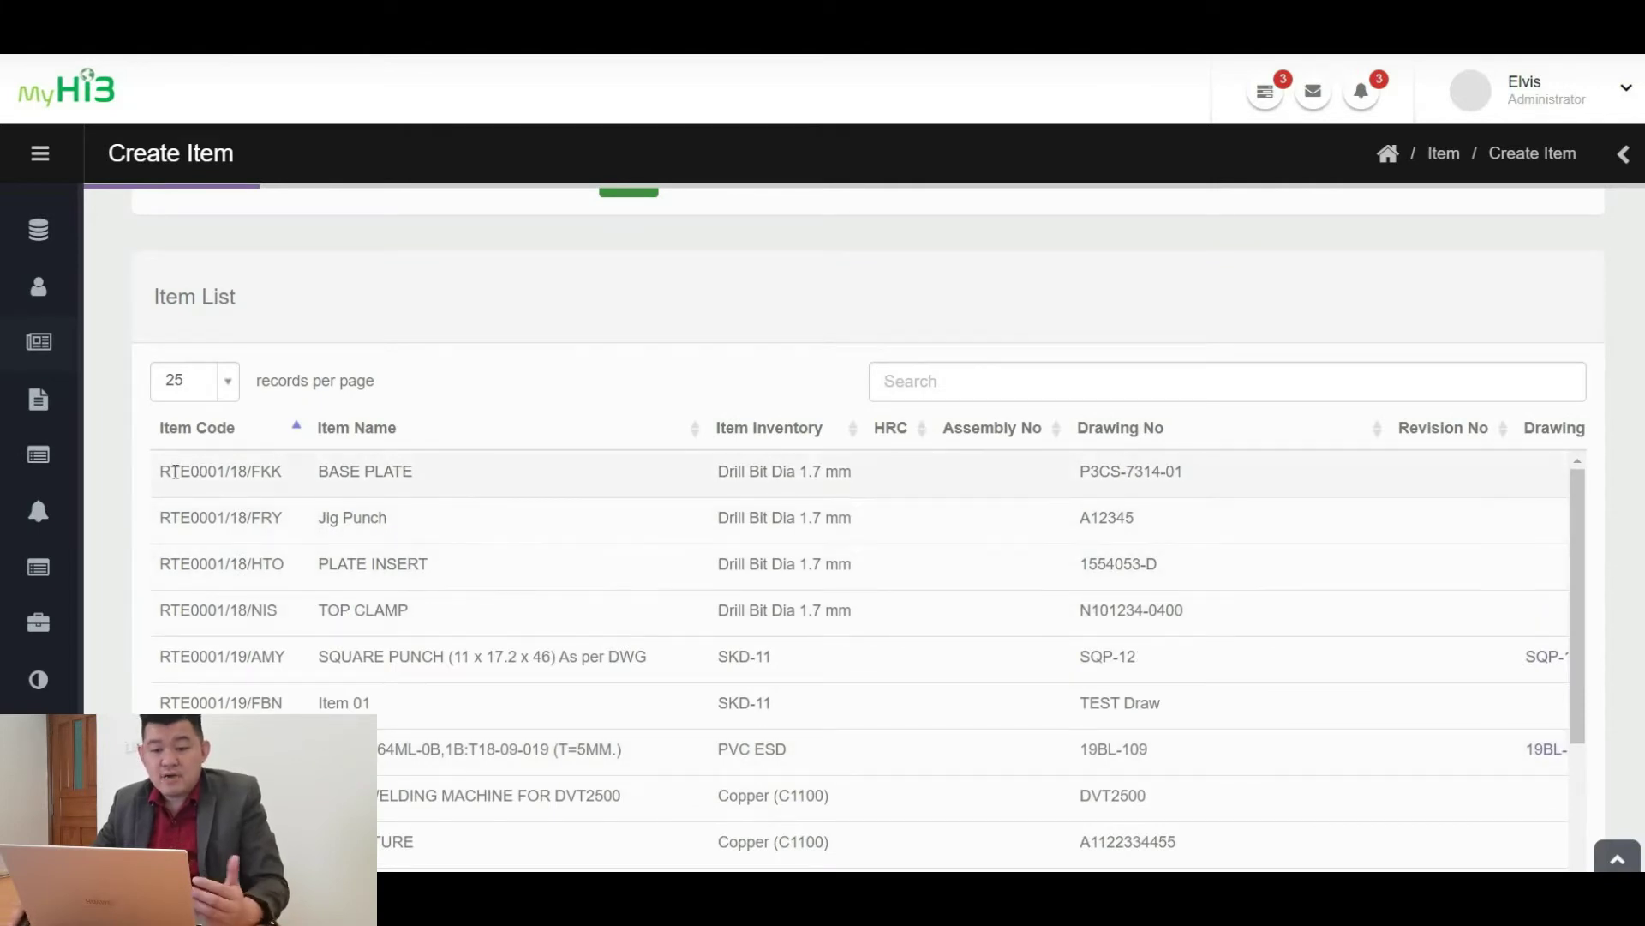
Examine the BASE PLATE entry in the Item List, including its item code, item inventory and drawing number
triple_click(296, 473)
drag(329, 471, 861, 487)
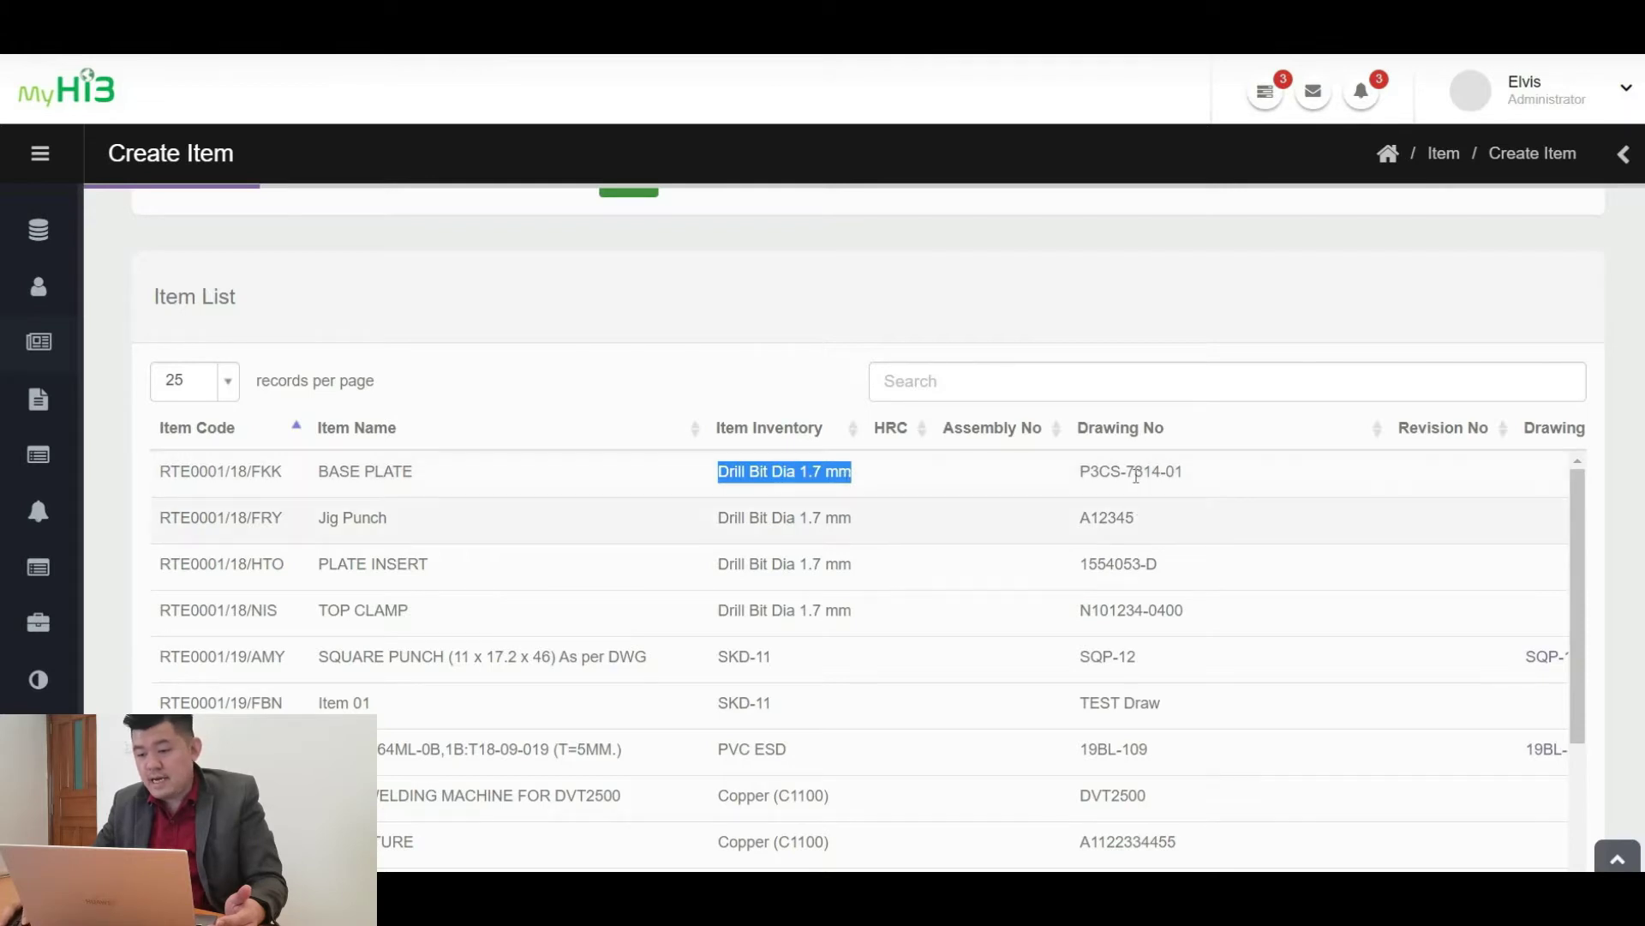
drag(1091, 472, 1200, 480)
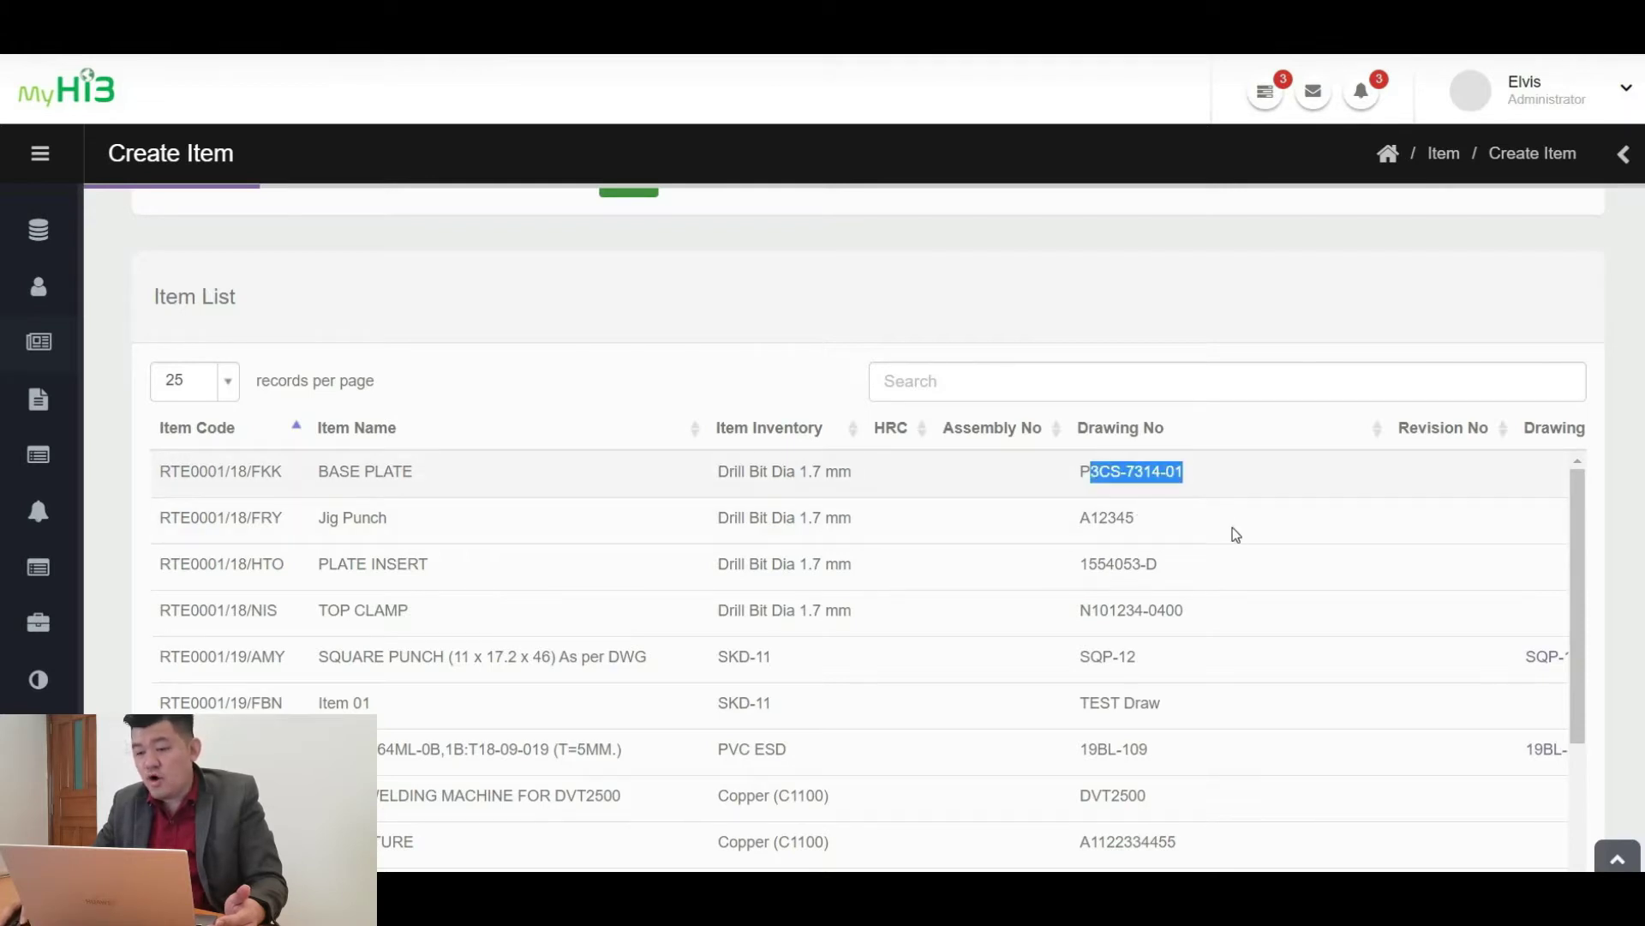
click(1232, 536)
View the attached drawing SQP-12.pdf of the SQUARE PUNCH item, close it and return to the start of the Item List columns
scroll(1230, 537, right, 5)
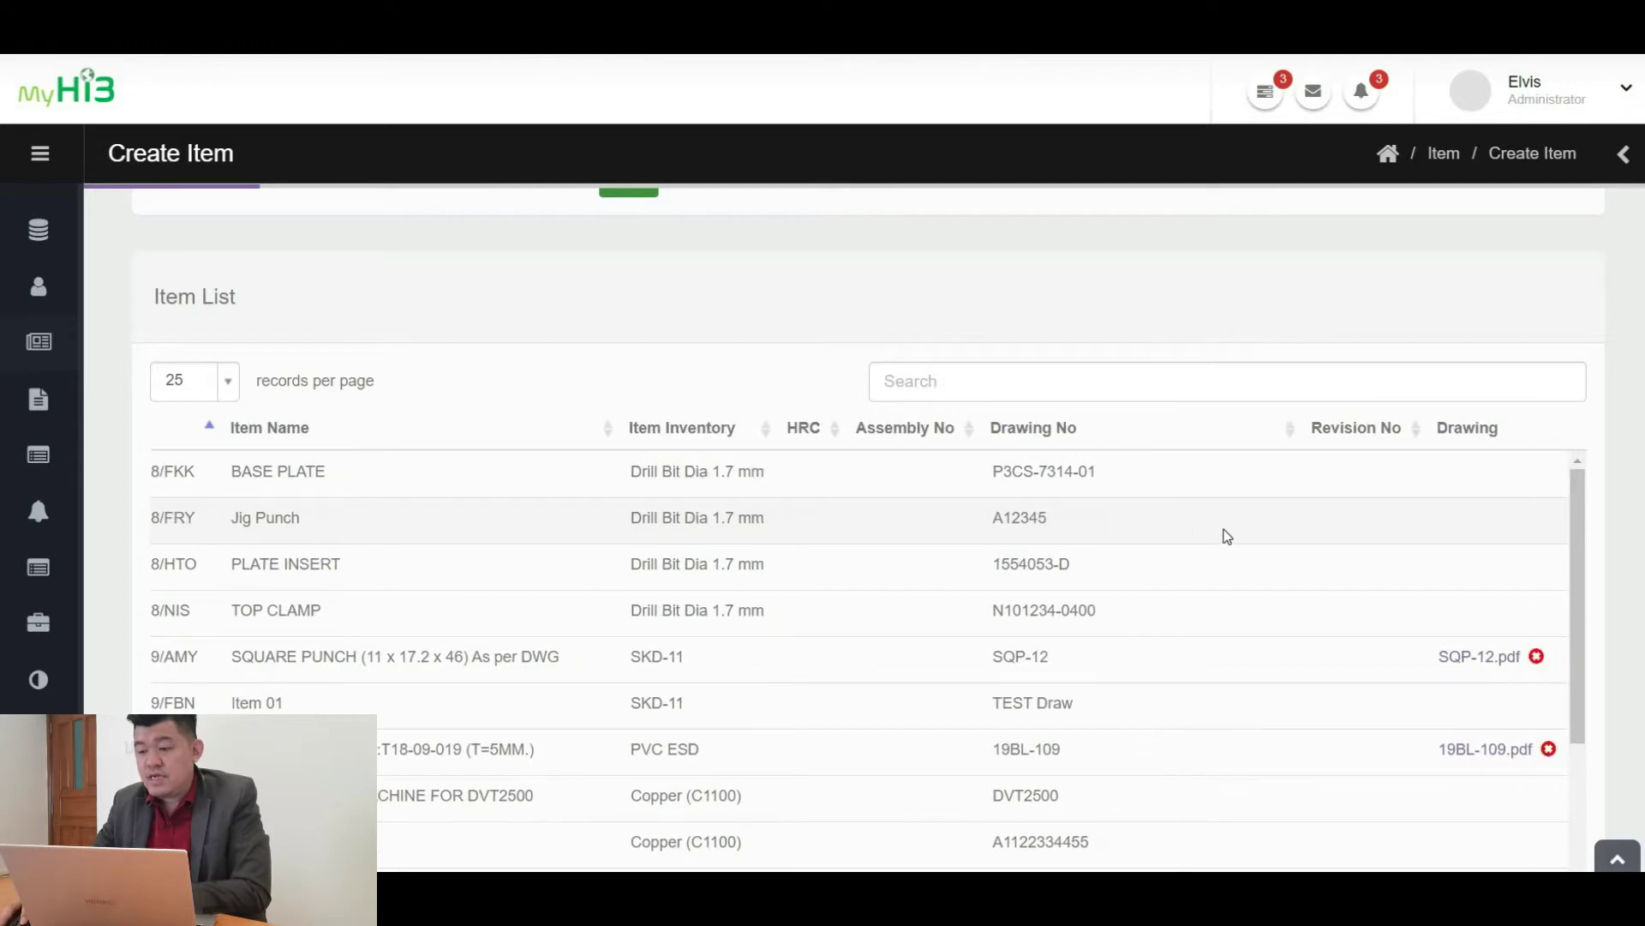
scroll(1227, 537, right, 2)
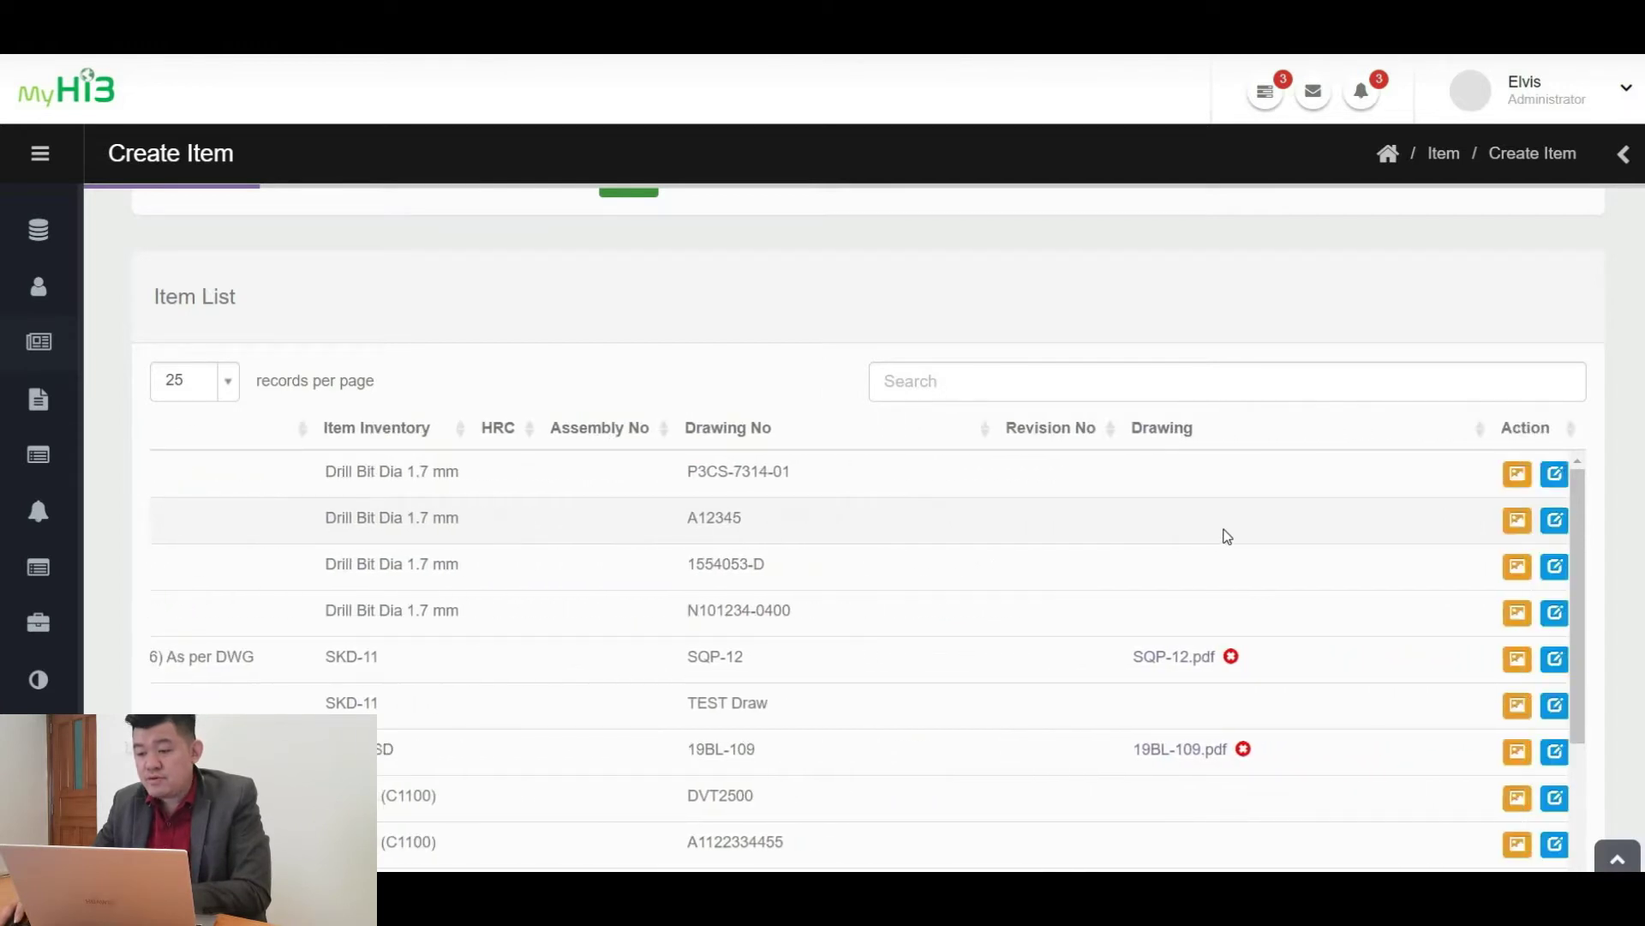
click(1155, 655)
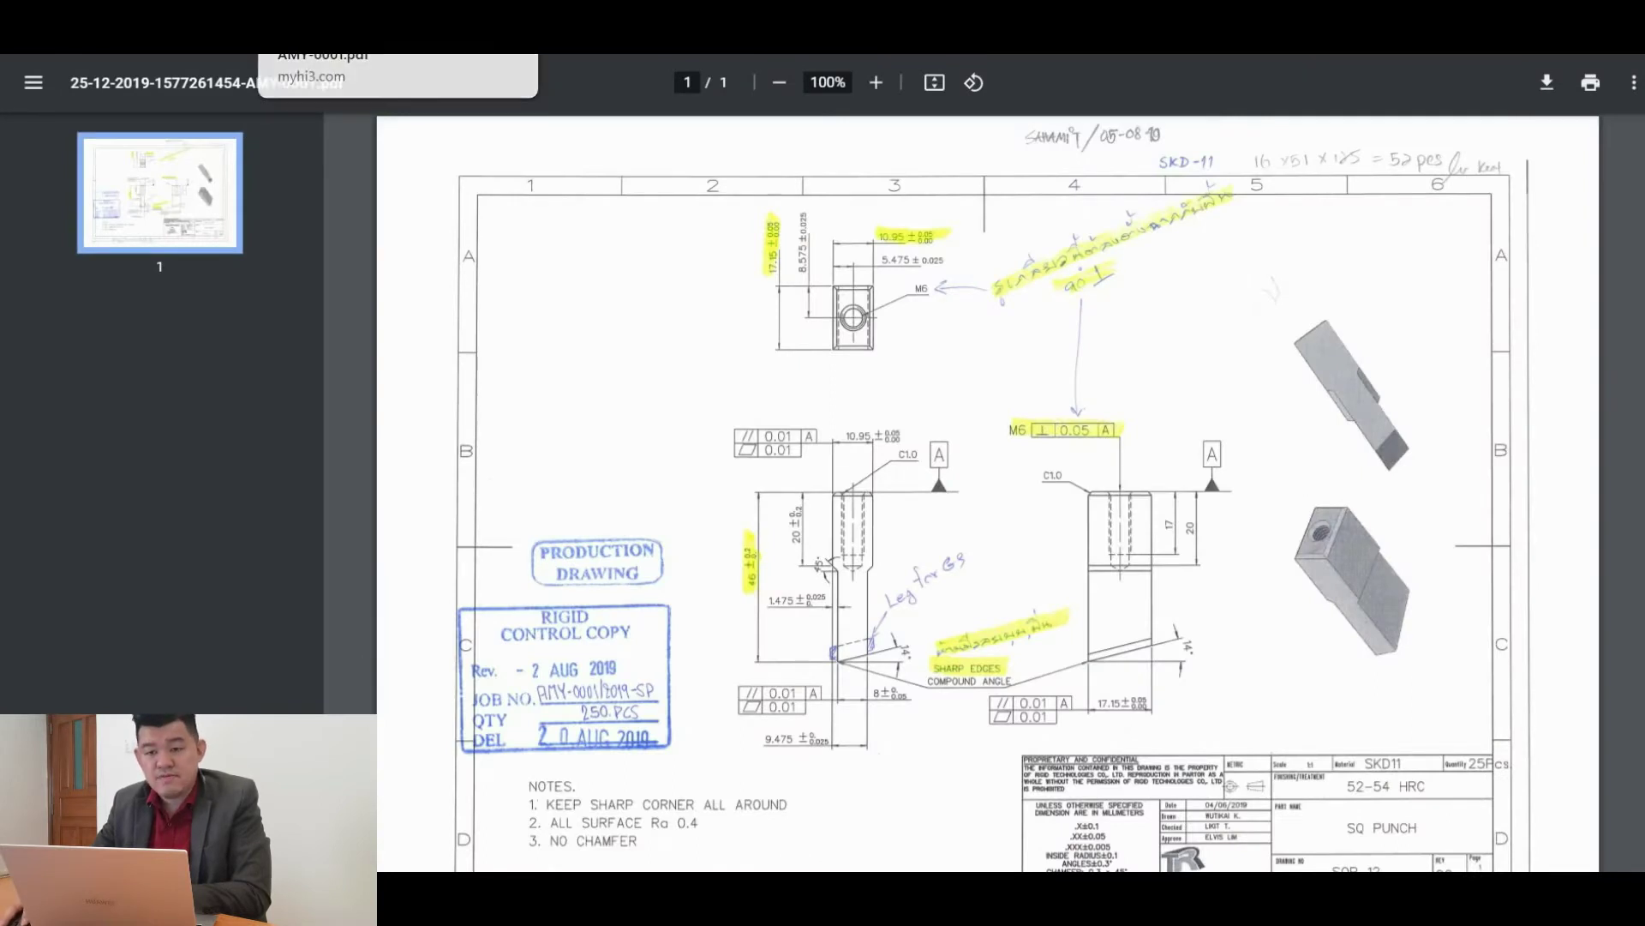
click(519, 8)
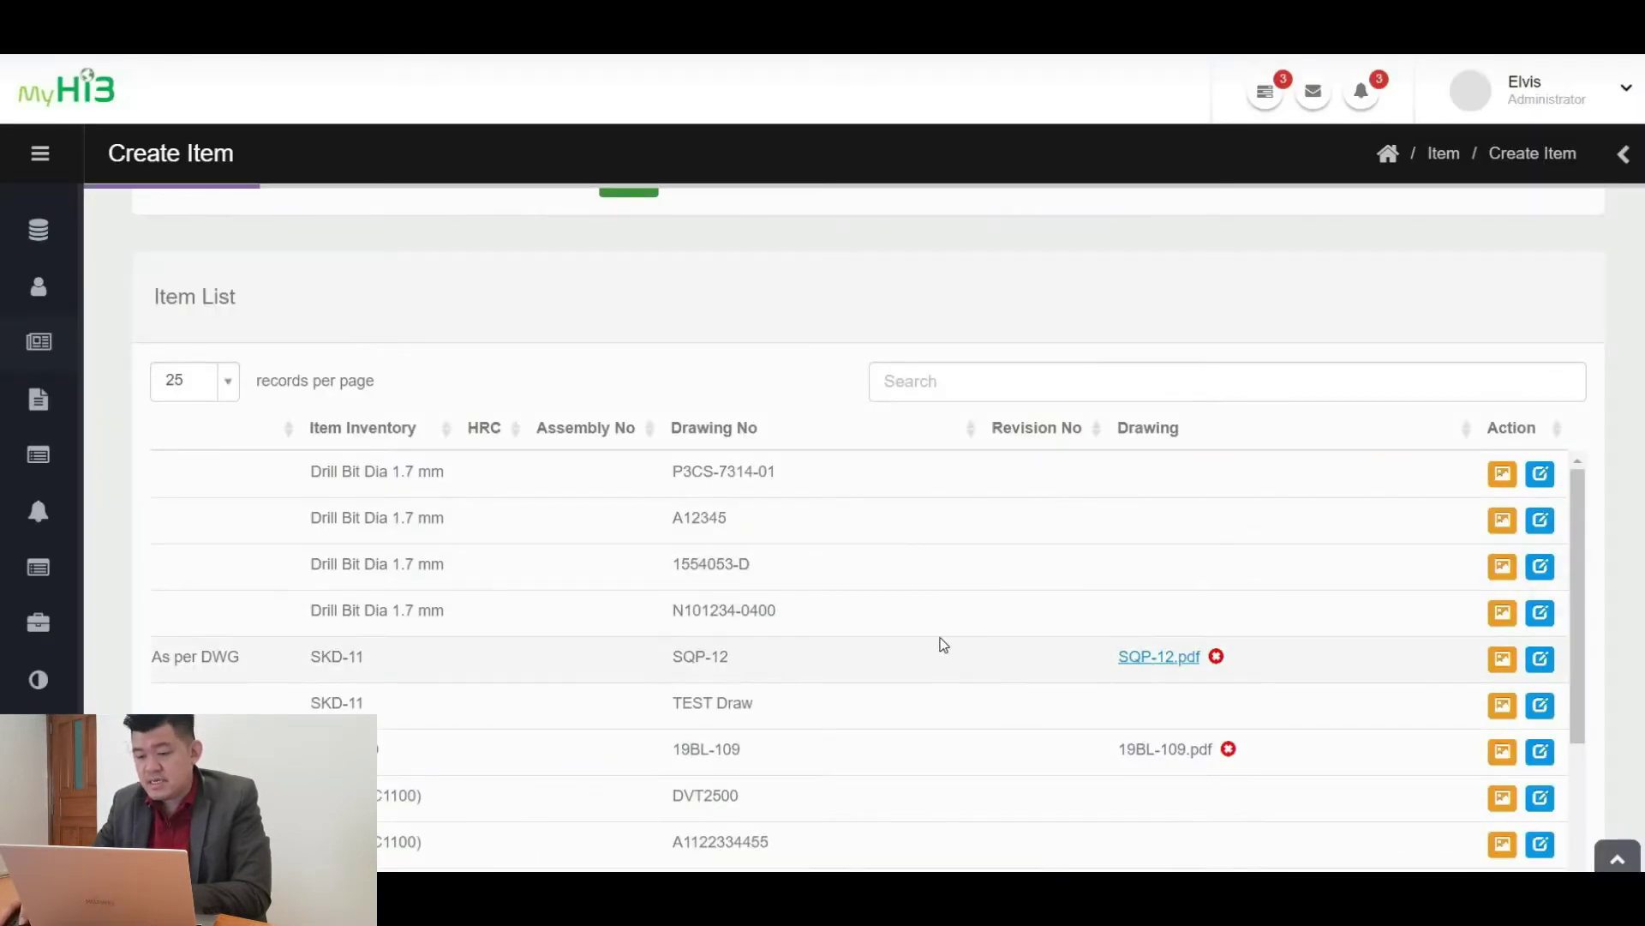
scroll(878, 651, left, 5)
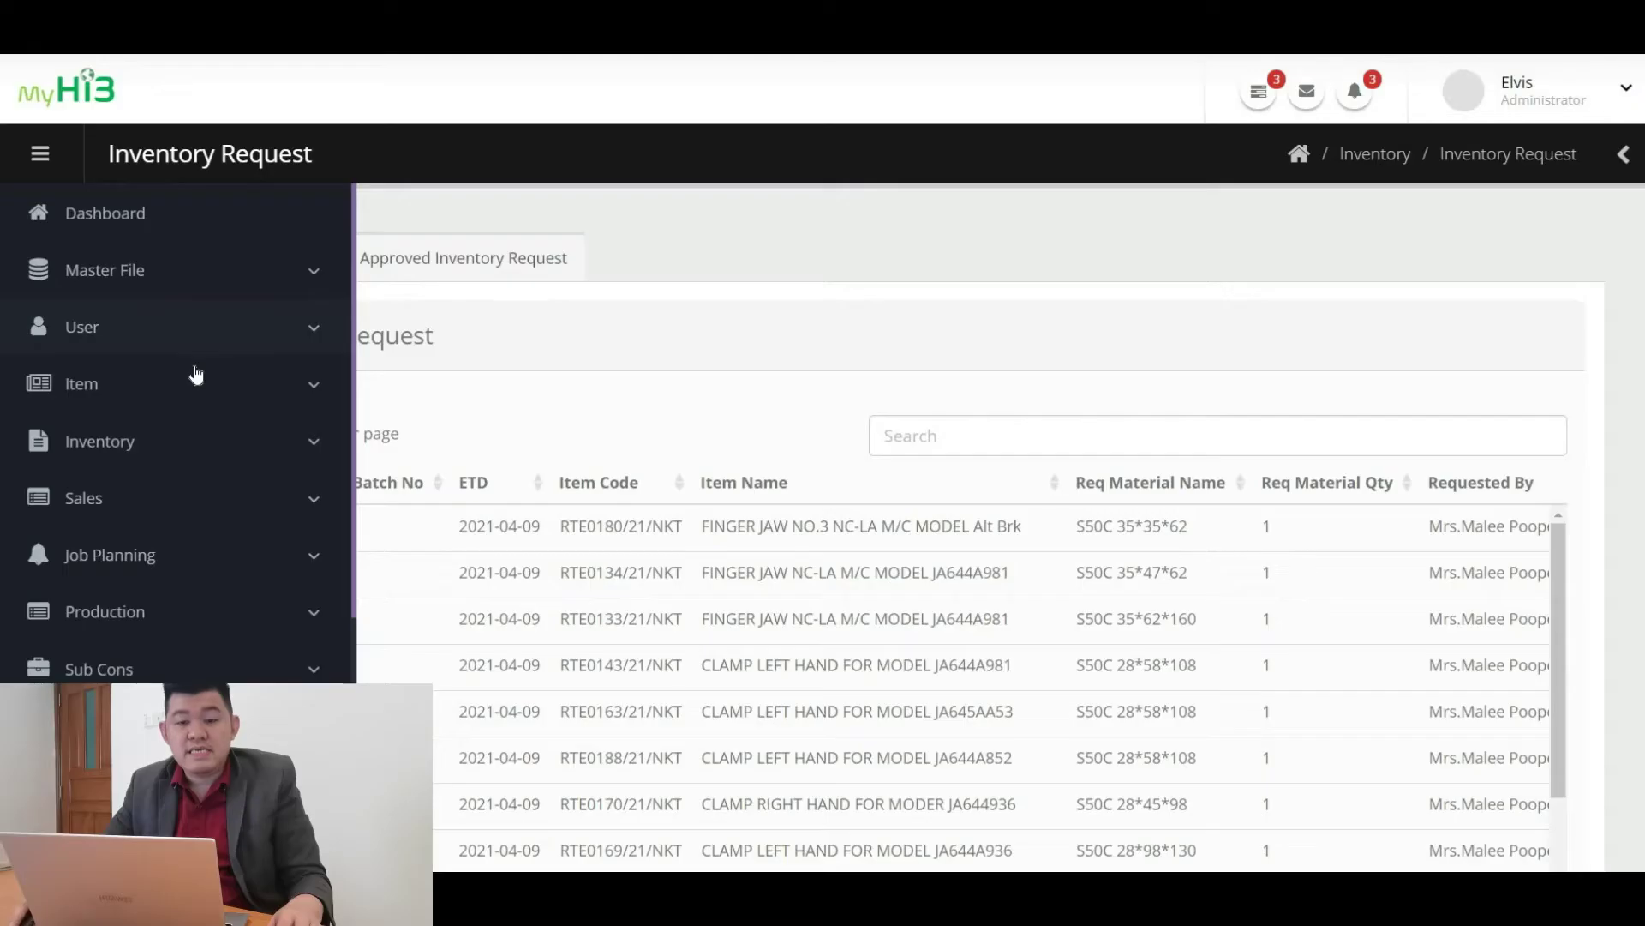
Expand the Inventory module and examine the job orders and required materials in the New Inventory Request list
scroll(265, 335, down, 3)
click(283, 331)
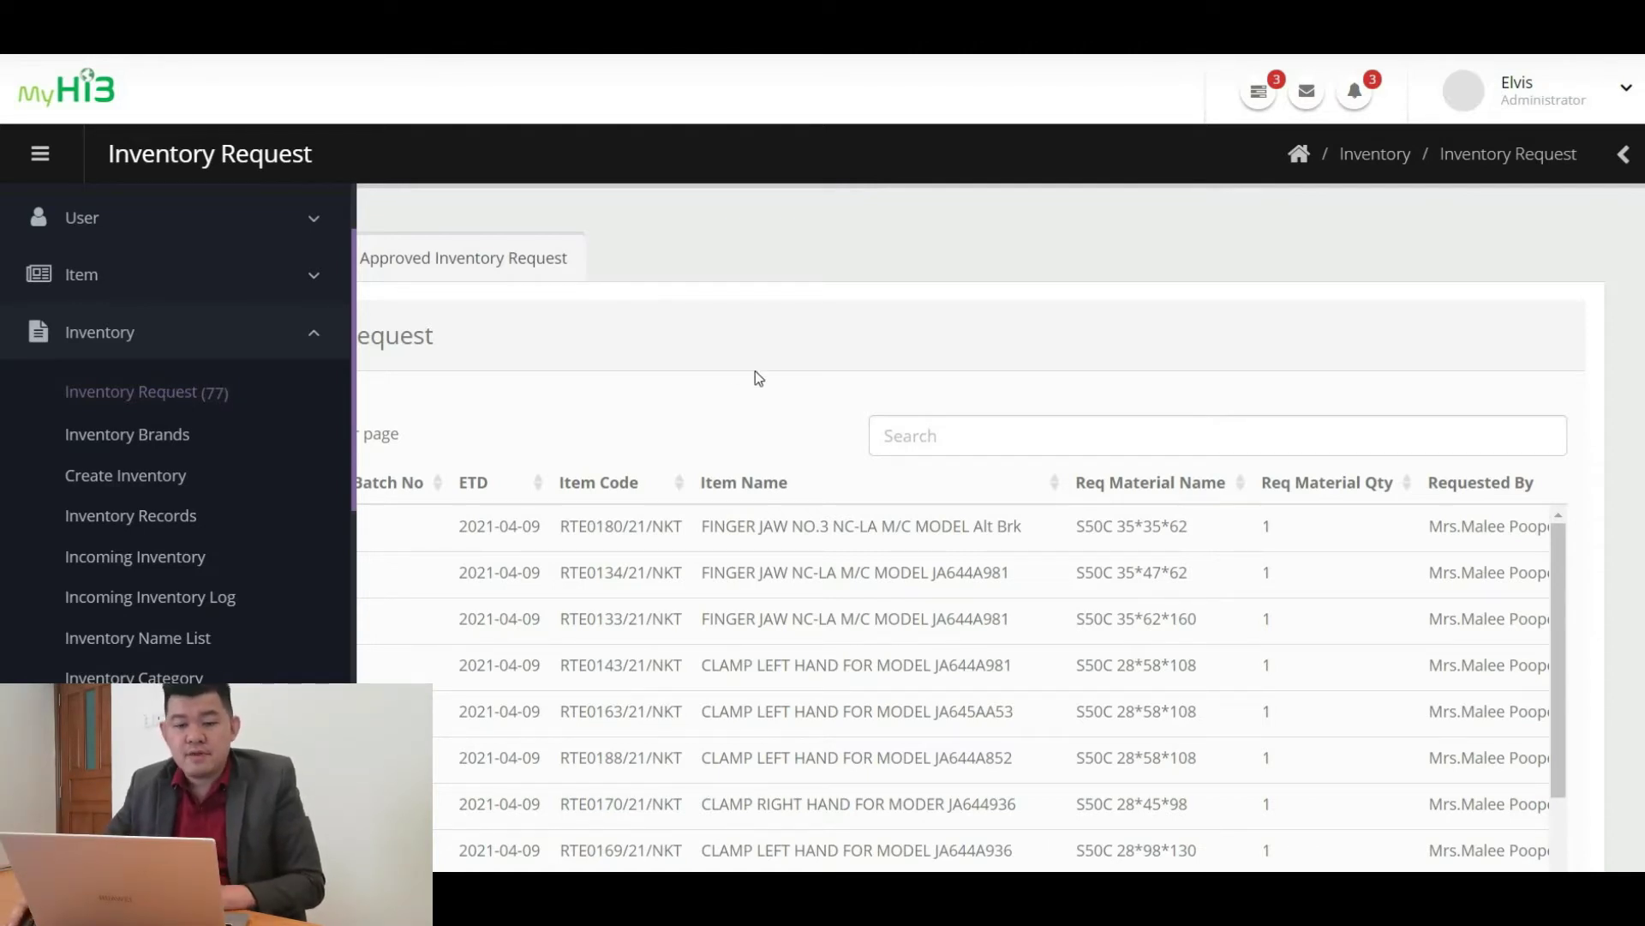
scroll(782, 369, down, 3)
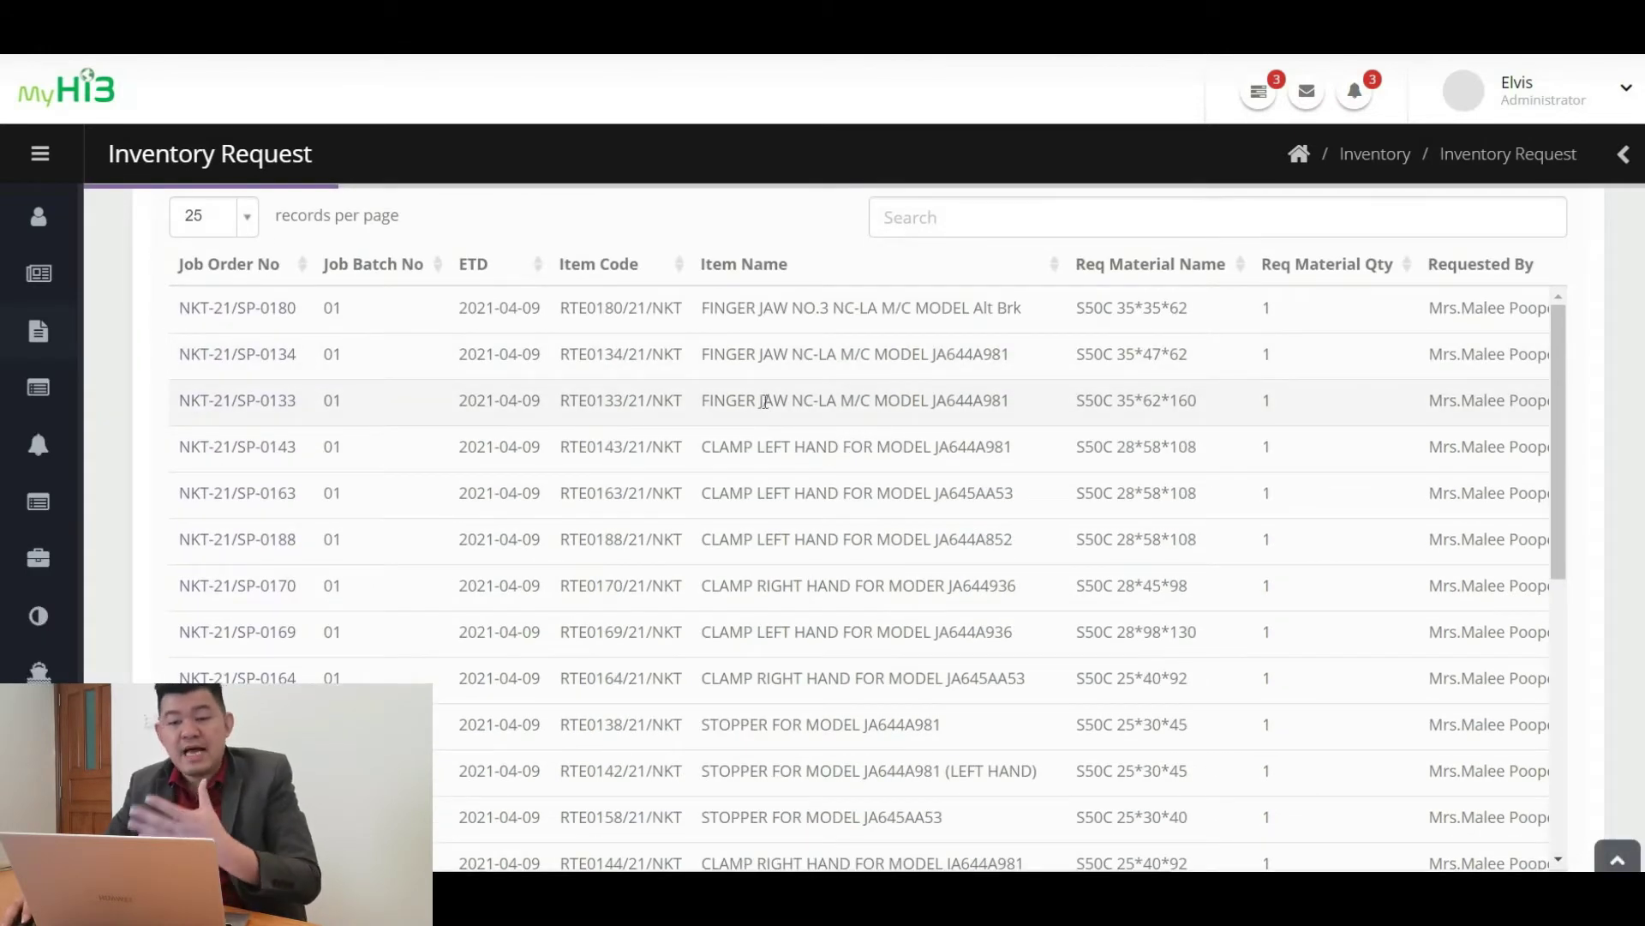
scroll(764, 401, up, 2)
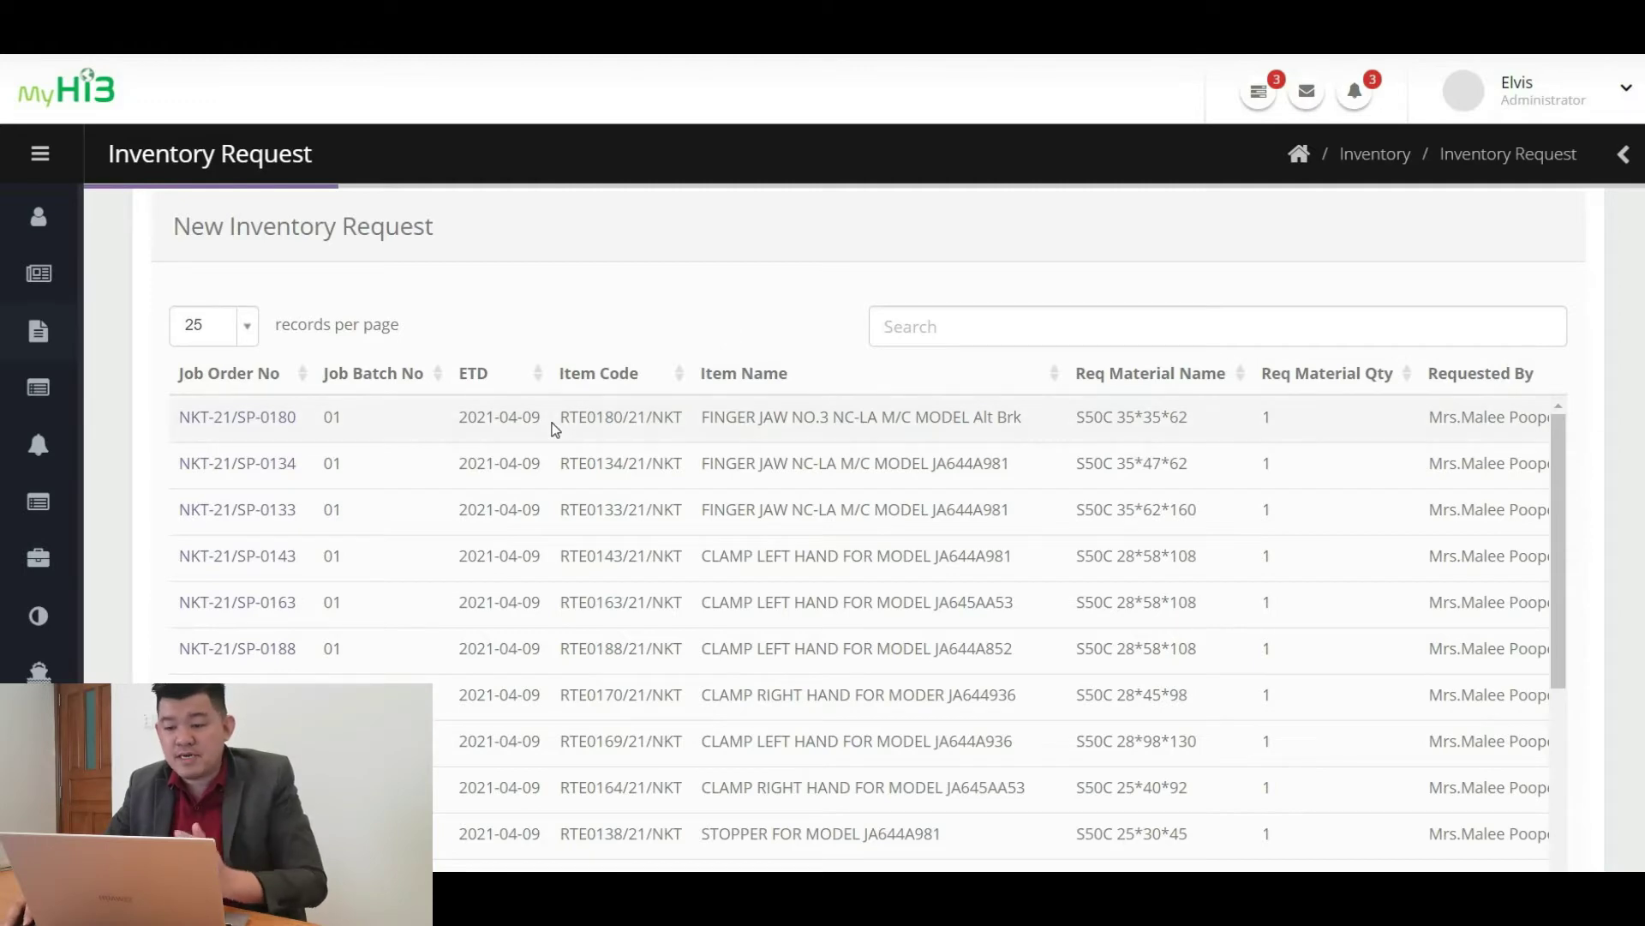
scroll(553, 429, down, 1)
scroll(553, 428, down, 4)
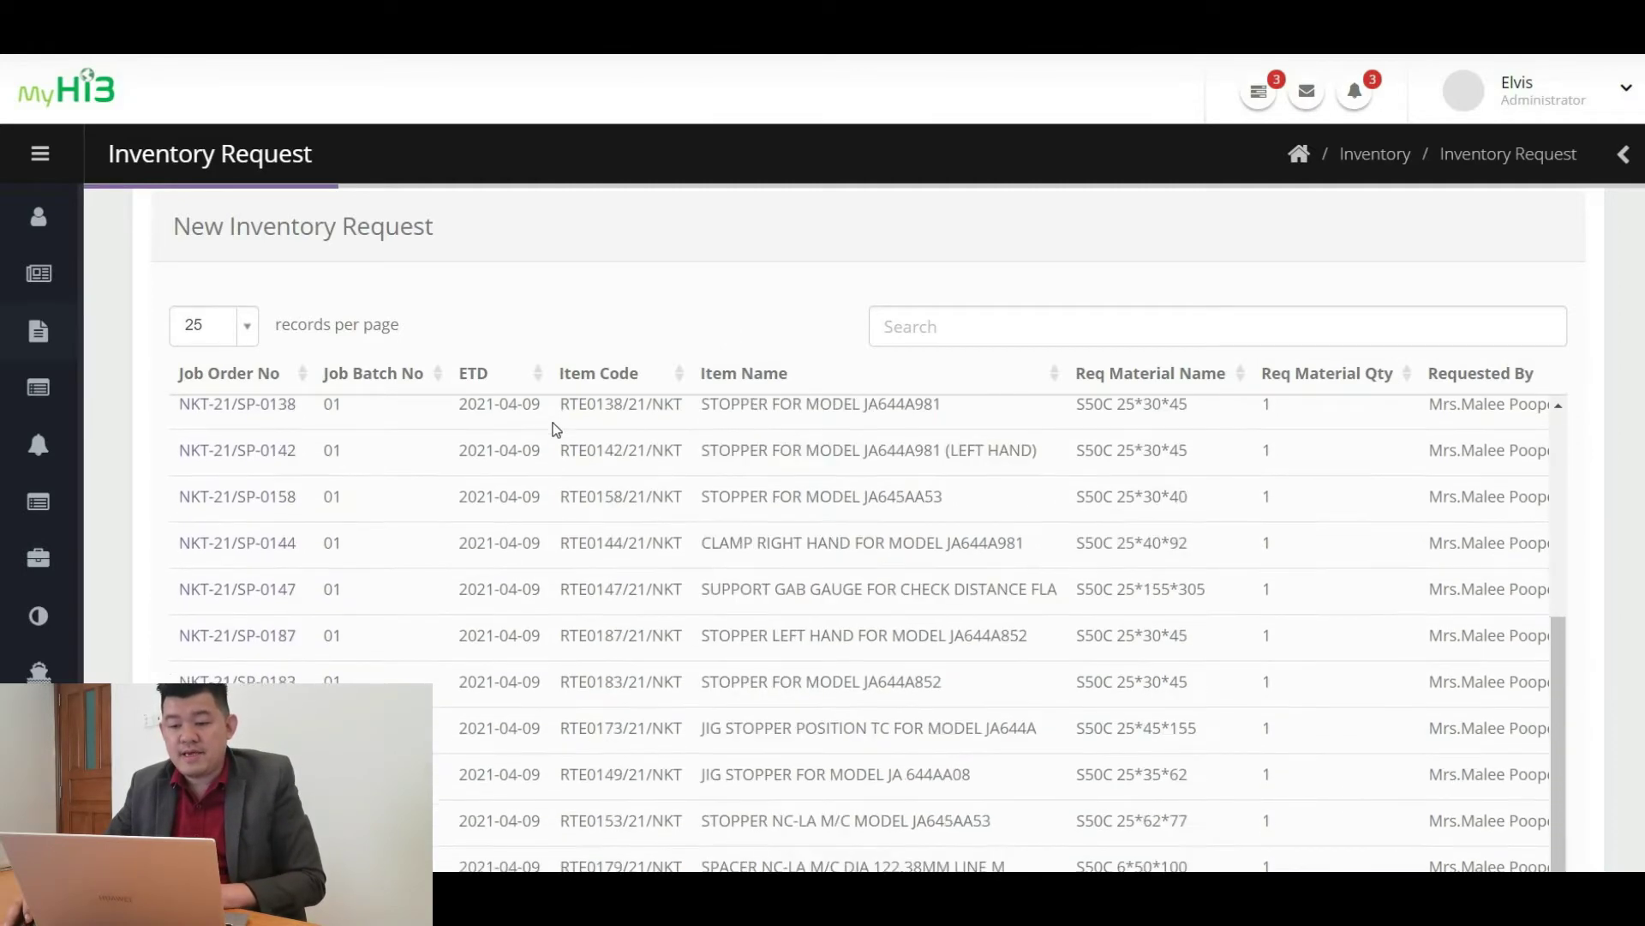
scroll(556, 429, down, 2)
scroll(555, 428, up, 5)
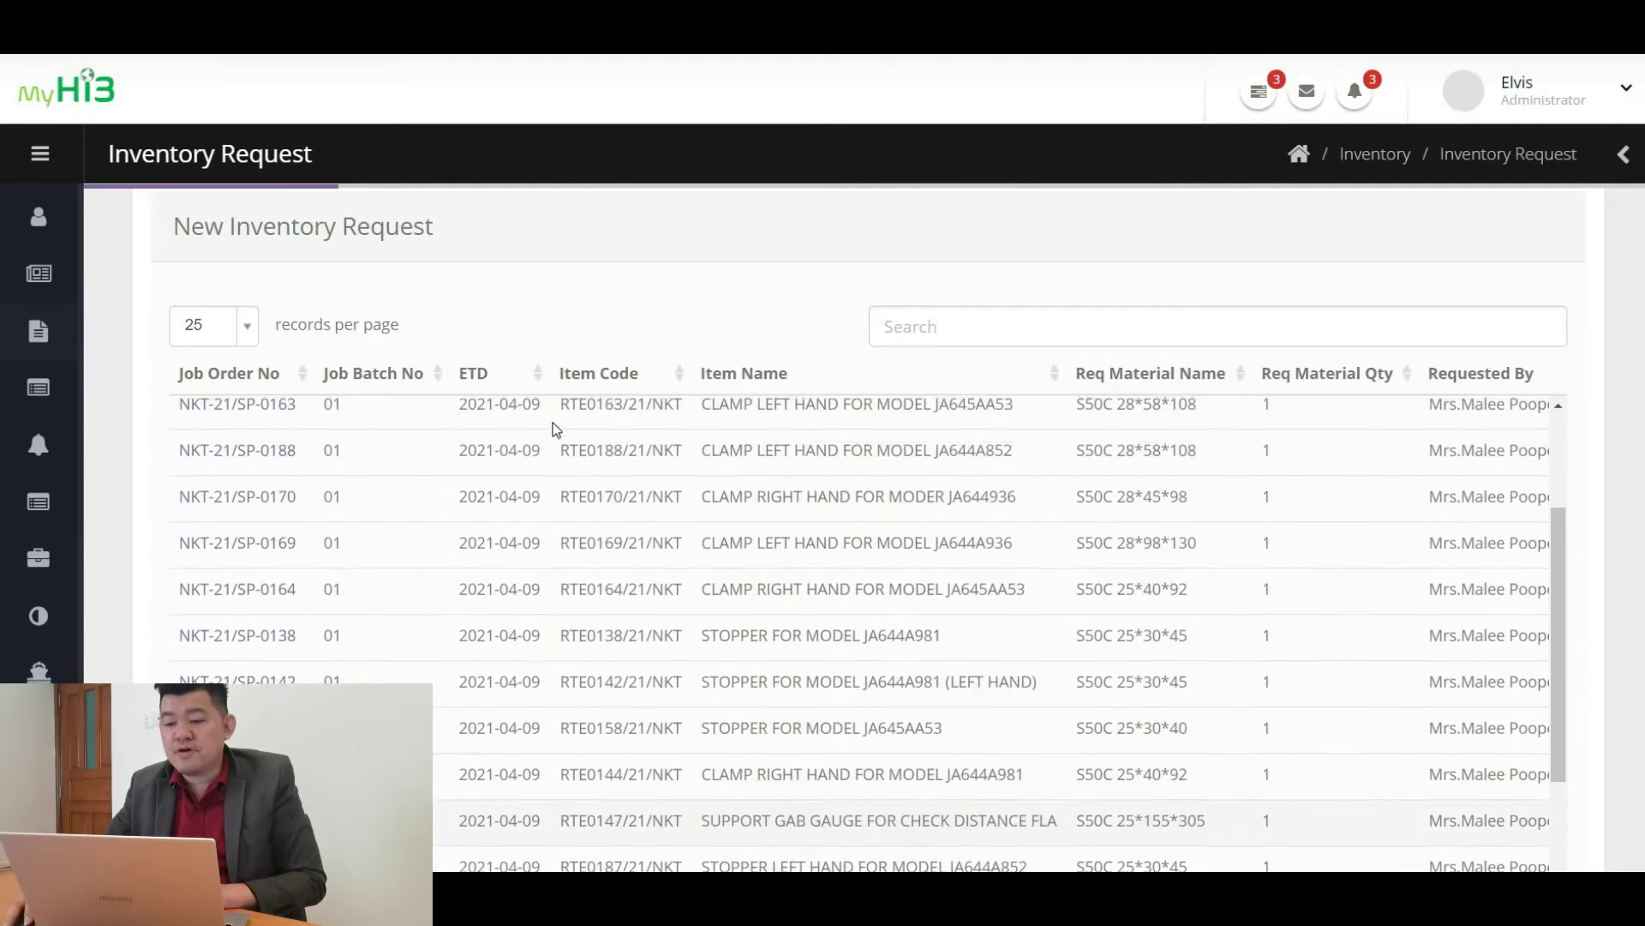
scroll(556, 428, up, 3)
scroll(750, 470, up, 2)
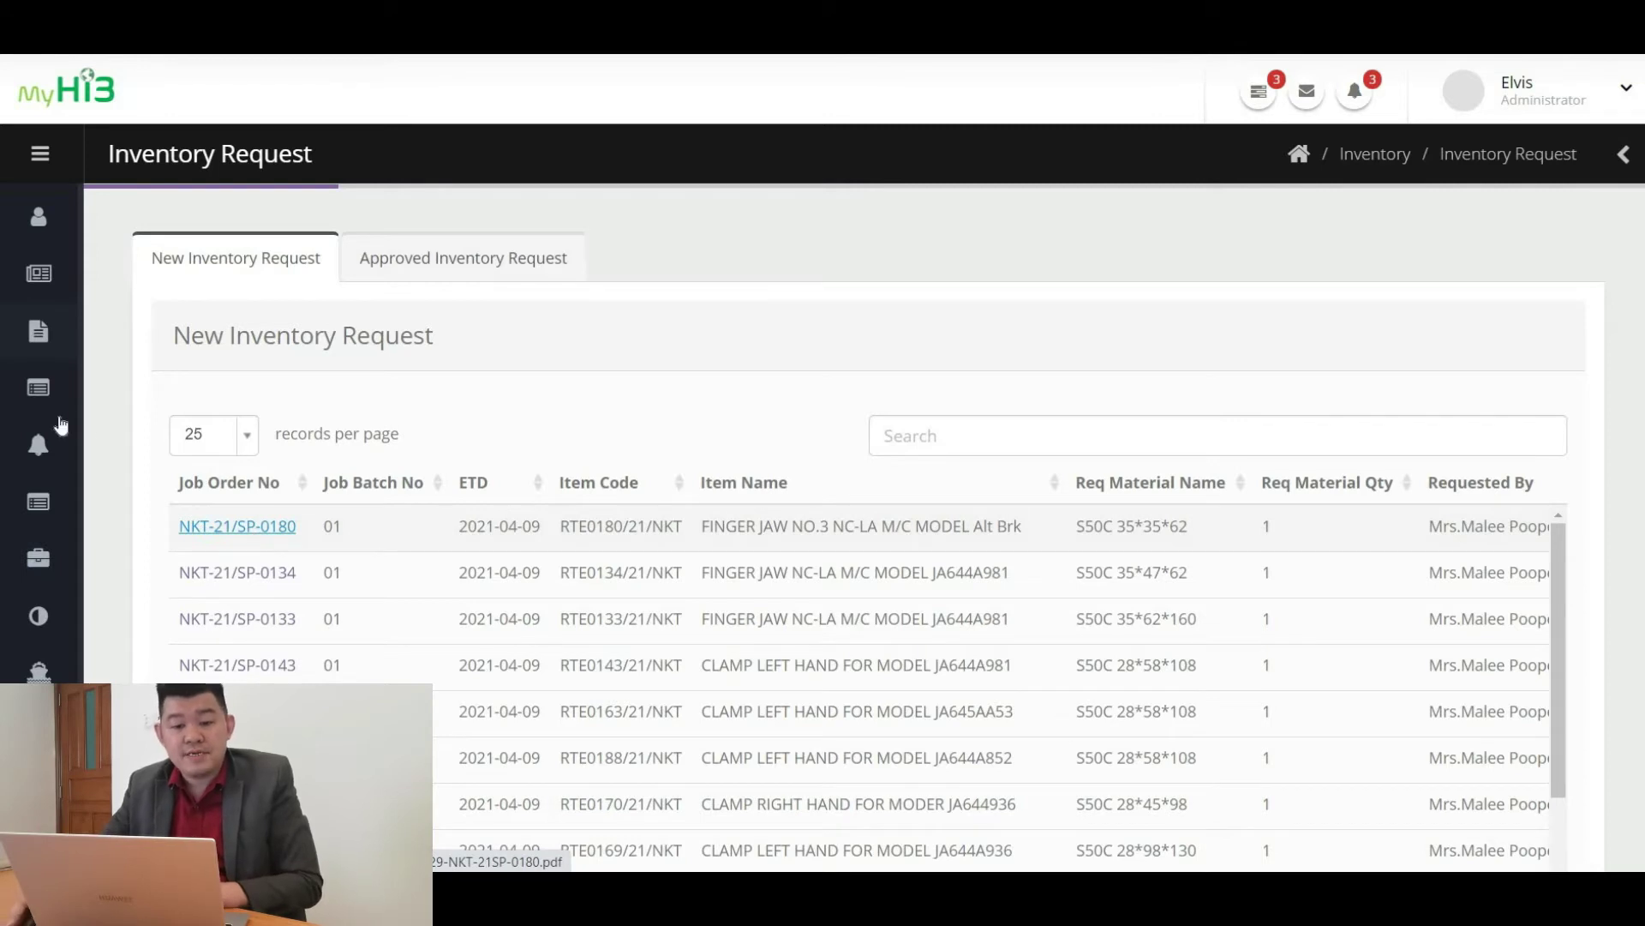
Open the Incoming Inventory form and review its supplier, delivery order, invoice and item detail fields
mouse_move(213, 437)
scroll(214, 437, down, 2)
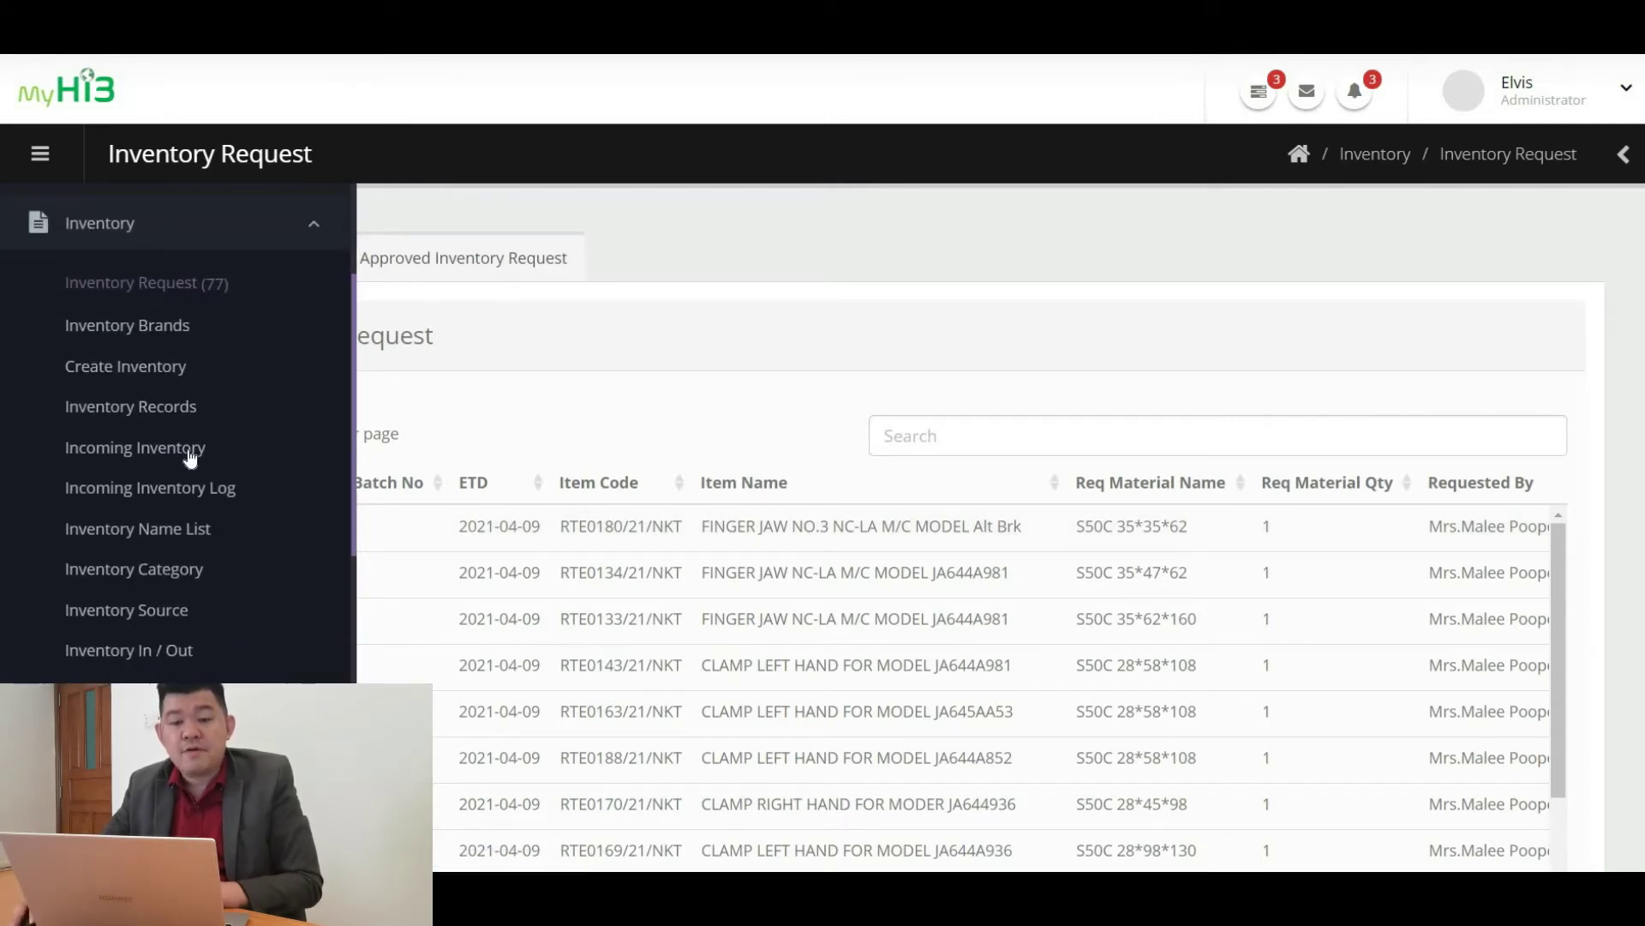
click(190, 456)
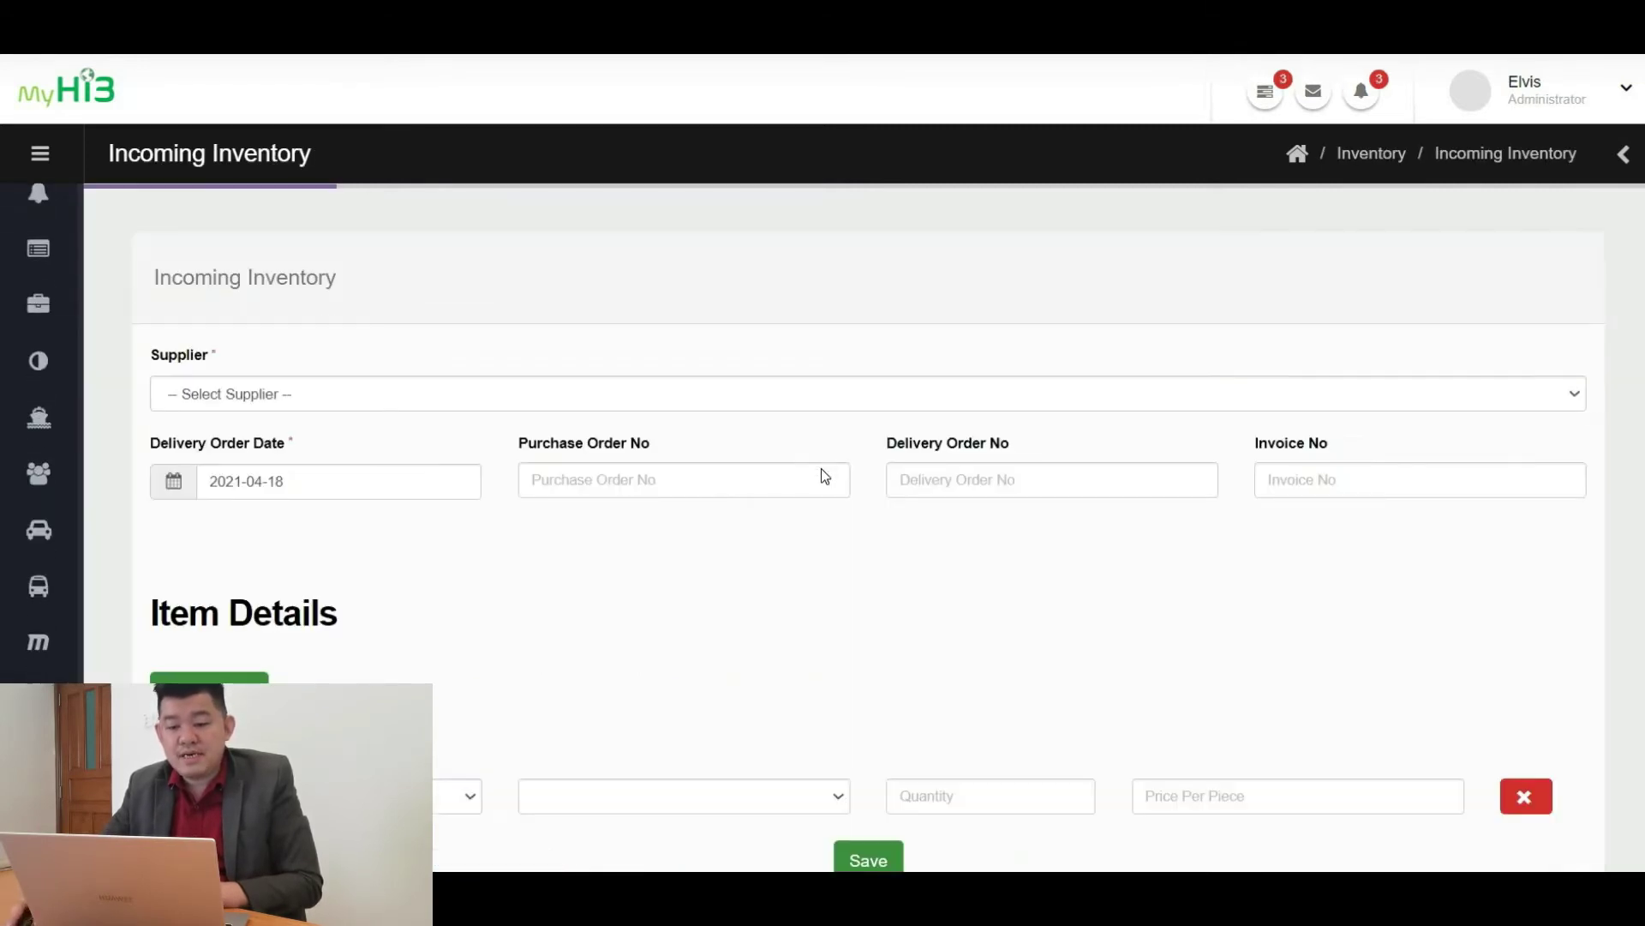
scroll(824, 476, down, 1)
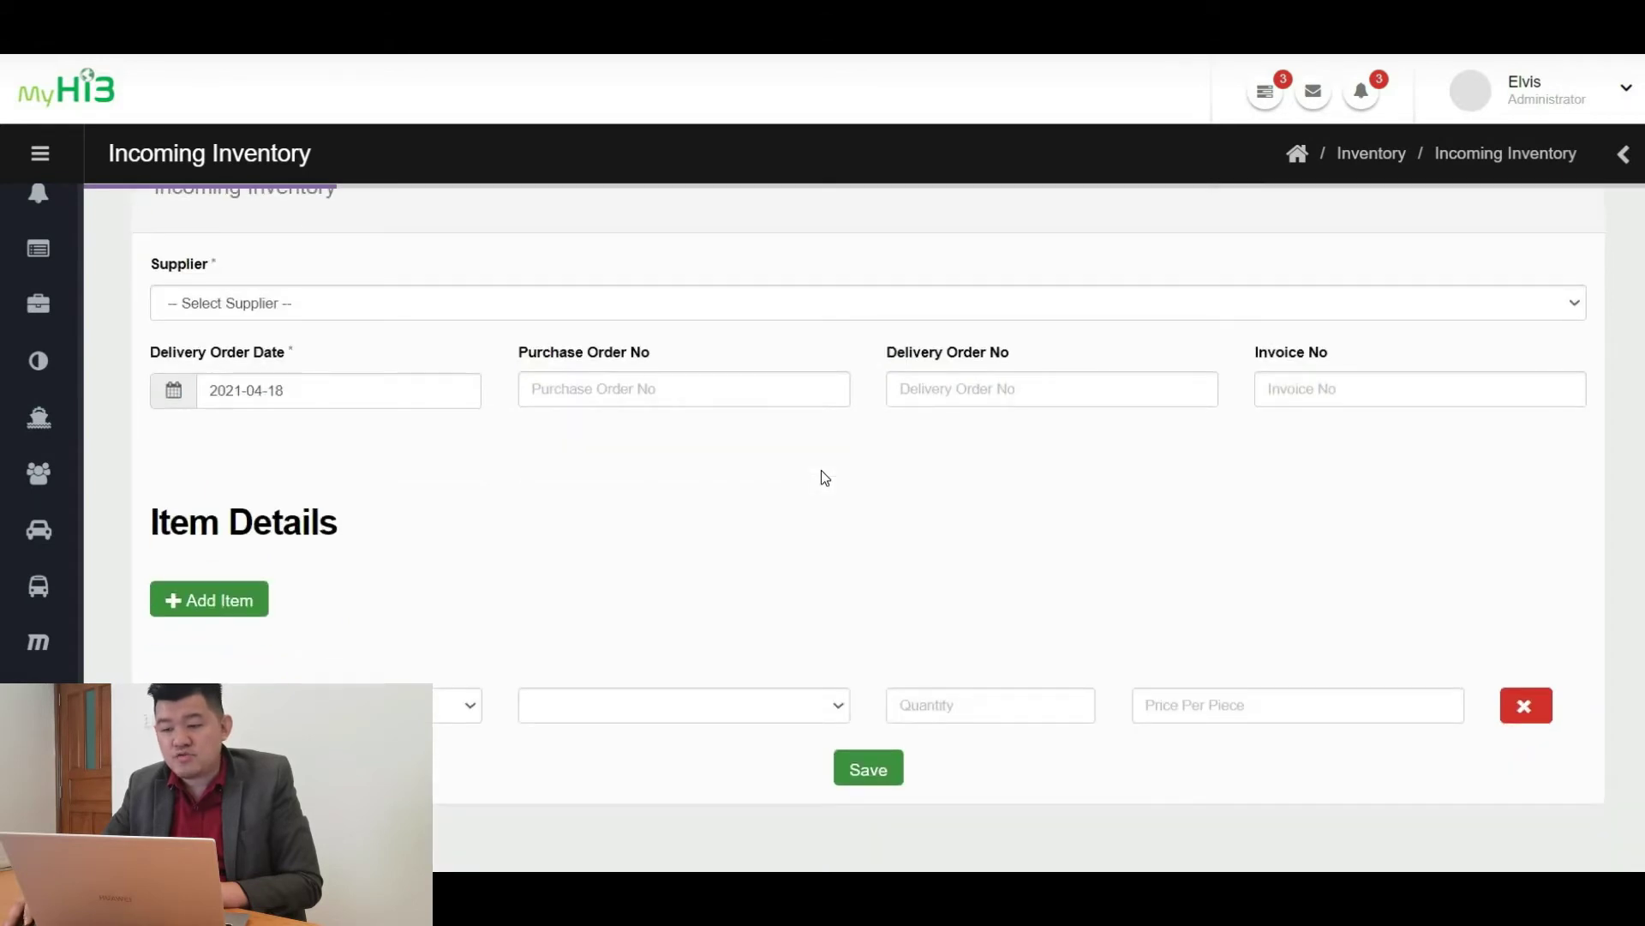
scroll(824, 476, up, 1)
scroll(824, 477, down, 1)
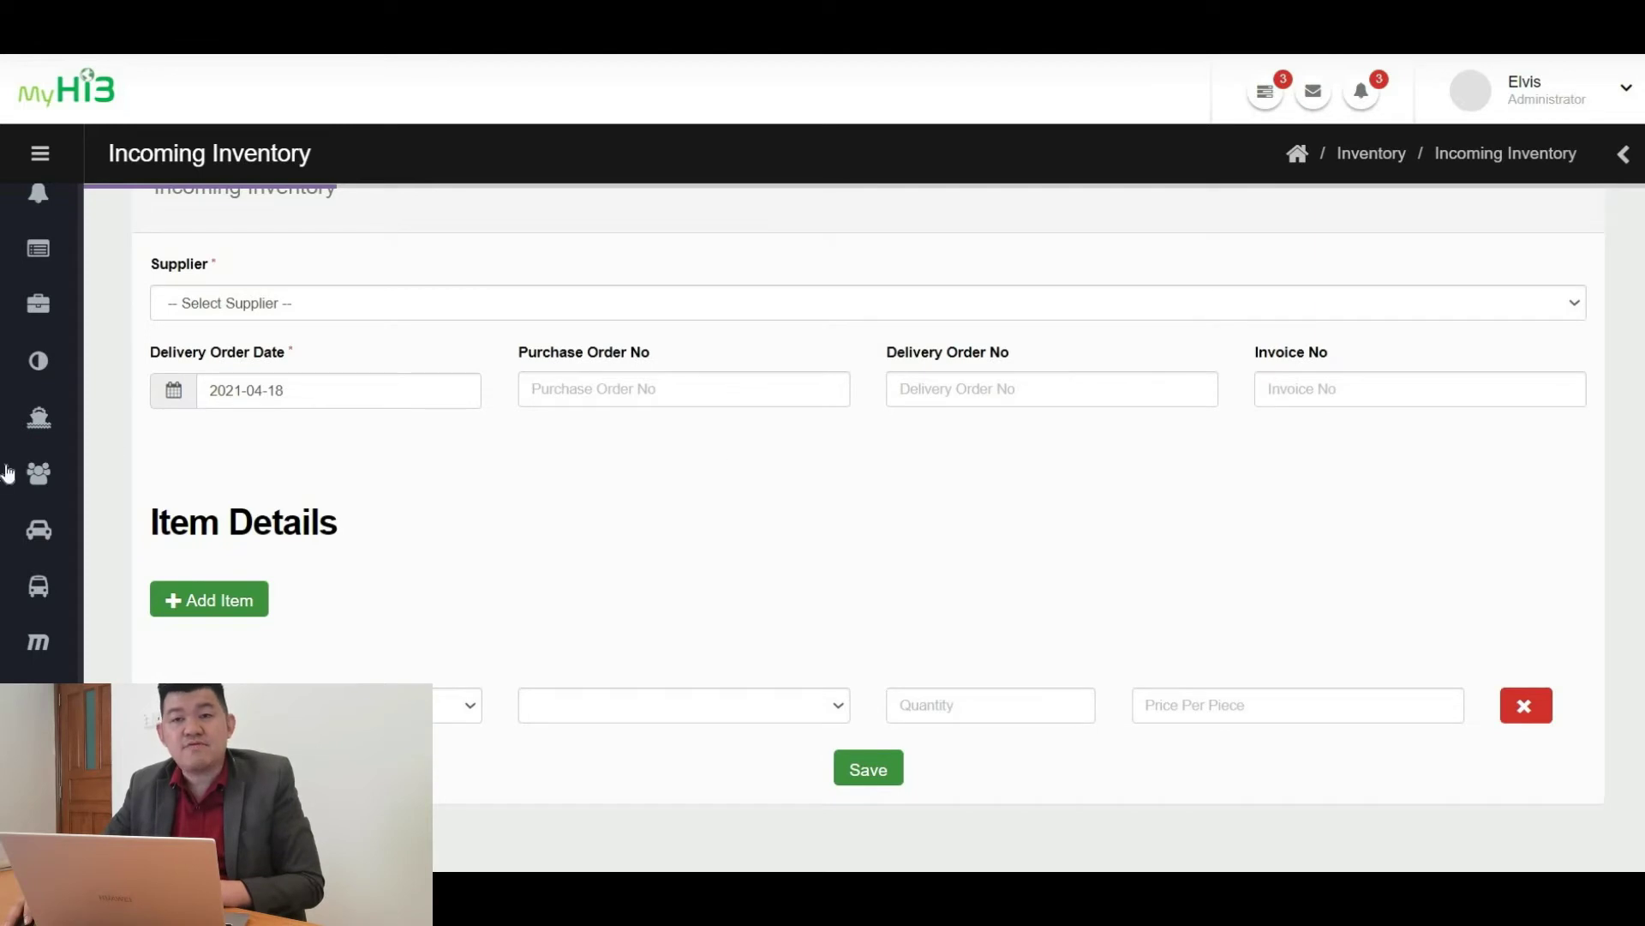
Open the Incoming Inventory Log, dismiss the OneDrive notification and browse the supplier deliveries with their DO dates and PO numbers
mouse_move(151, 495)
scroll(198, 353, up, 3)
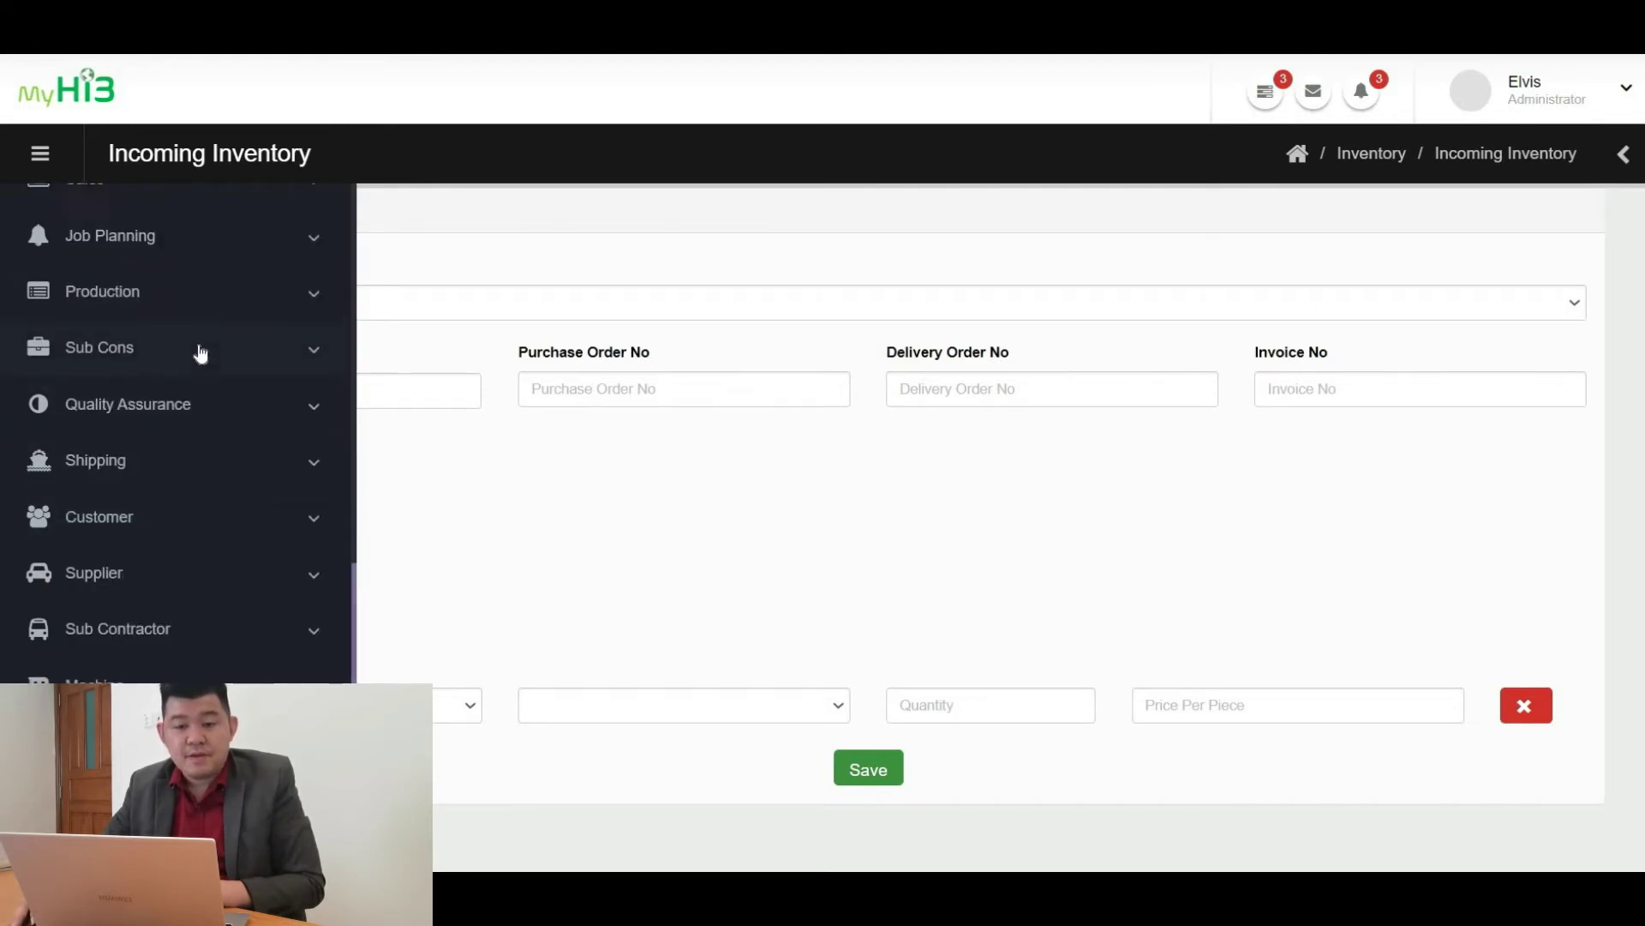
scroll(210, 357, up, 4)
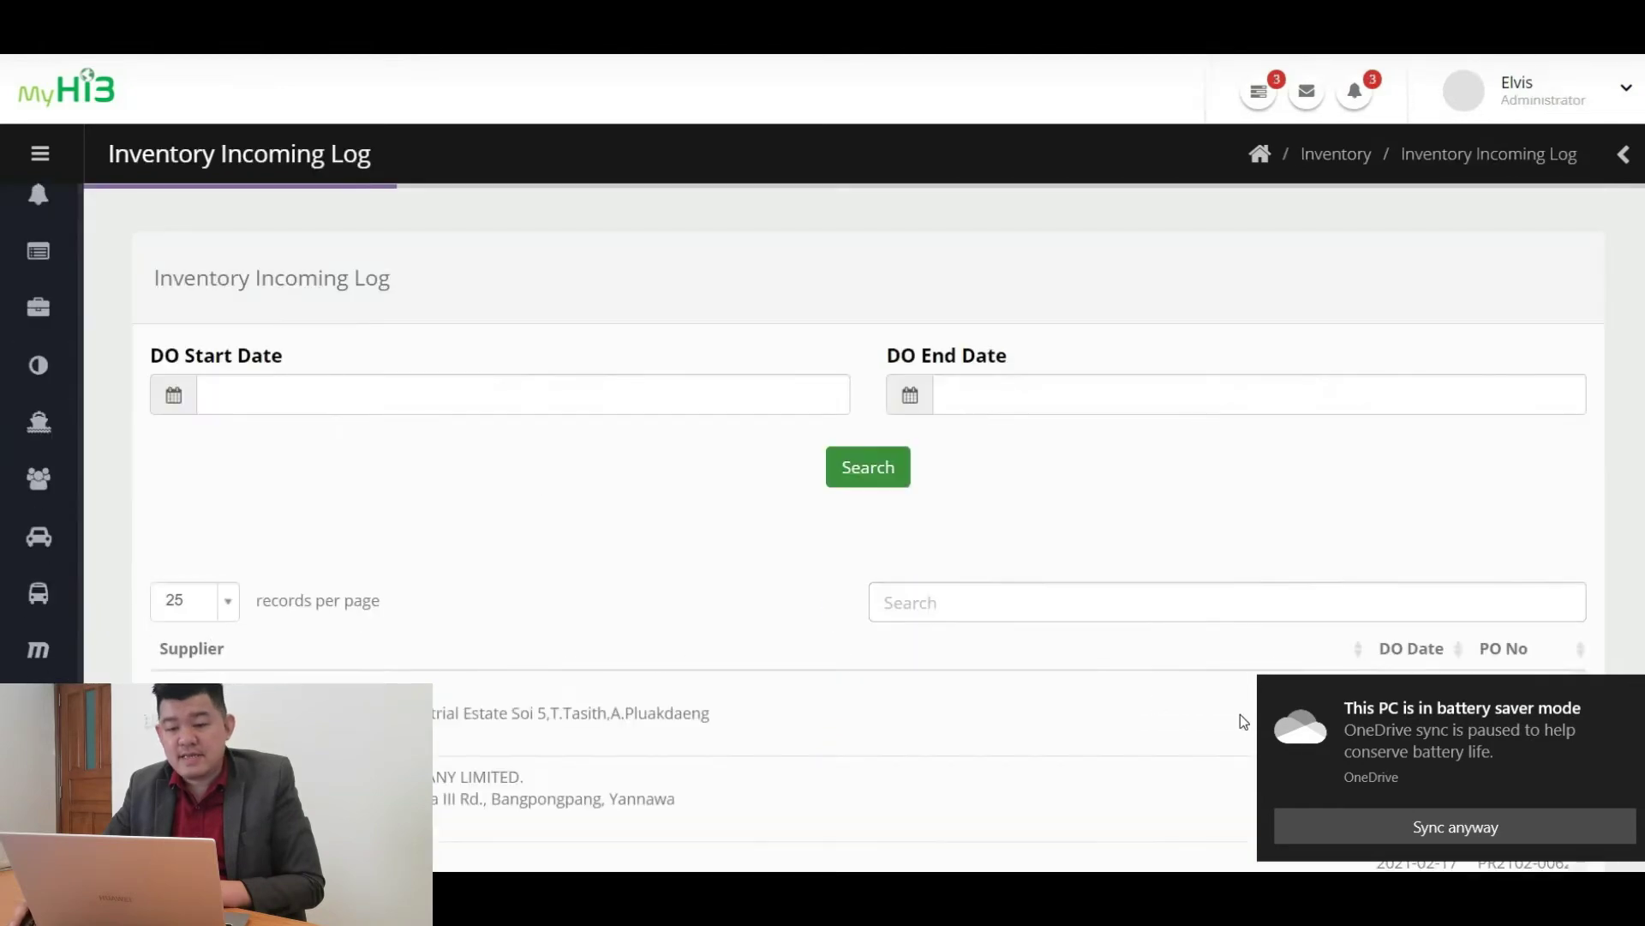
click(1632, 694)
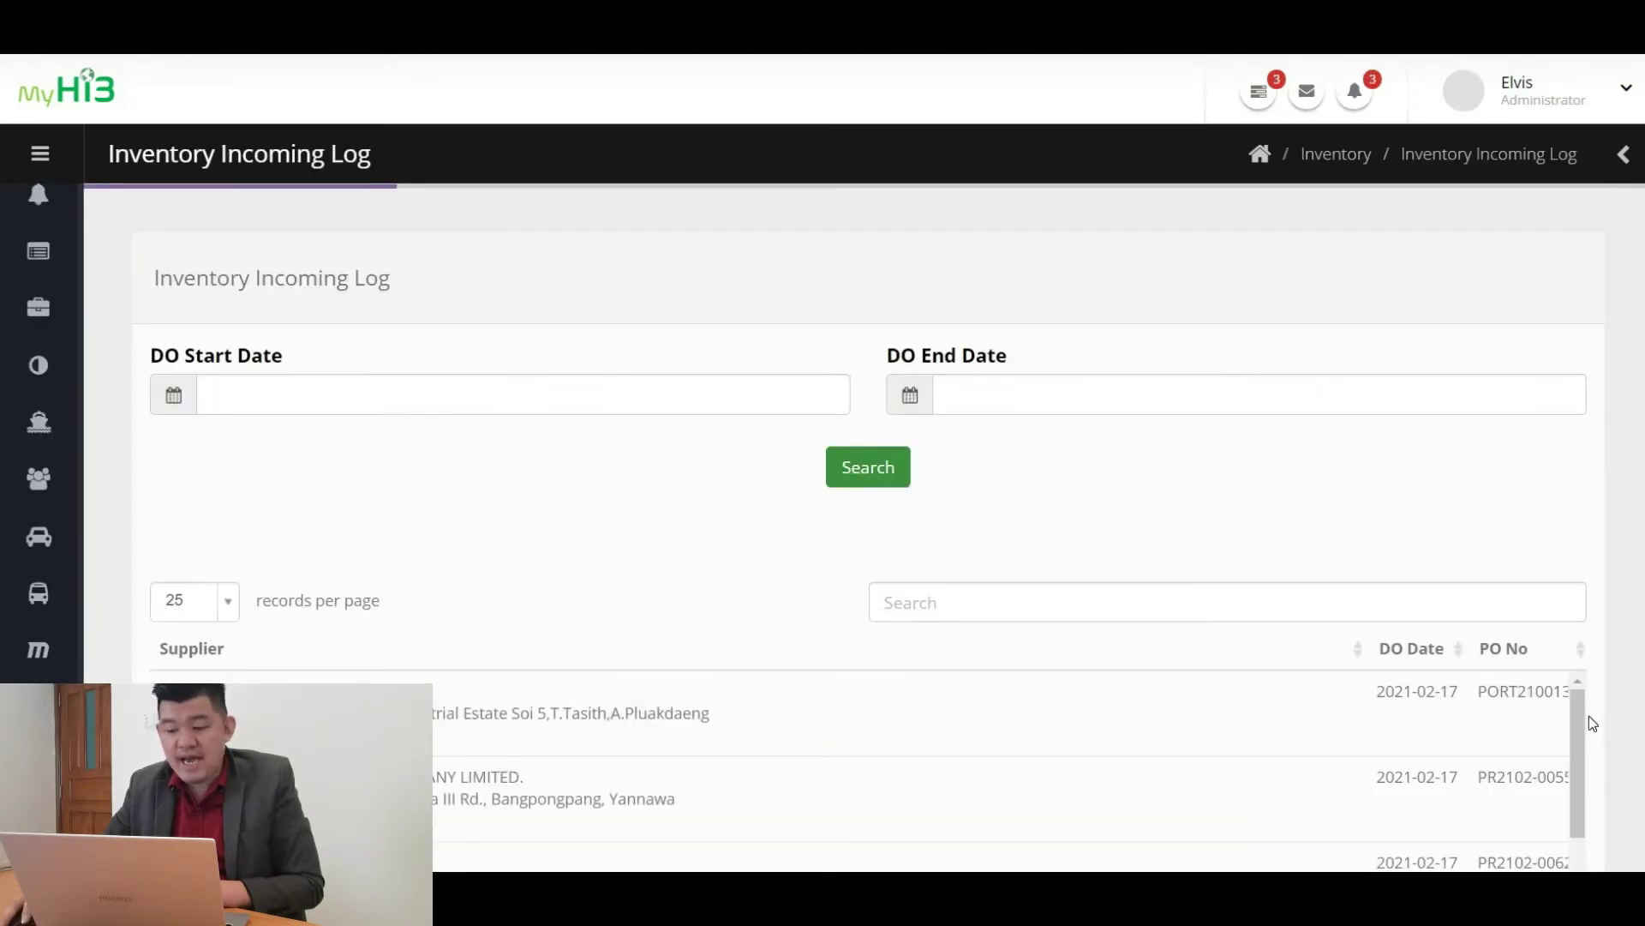
scroll(956, 592, down, 5)
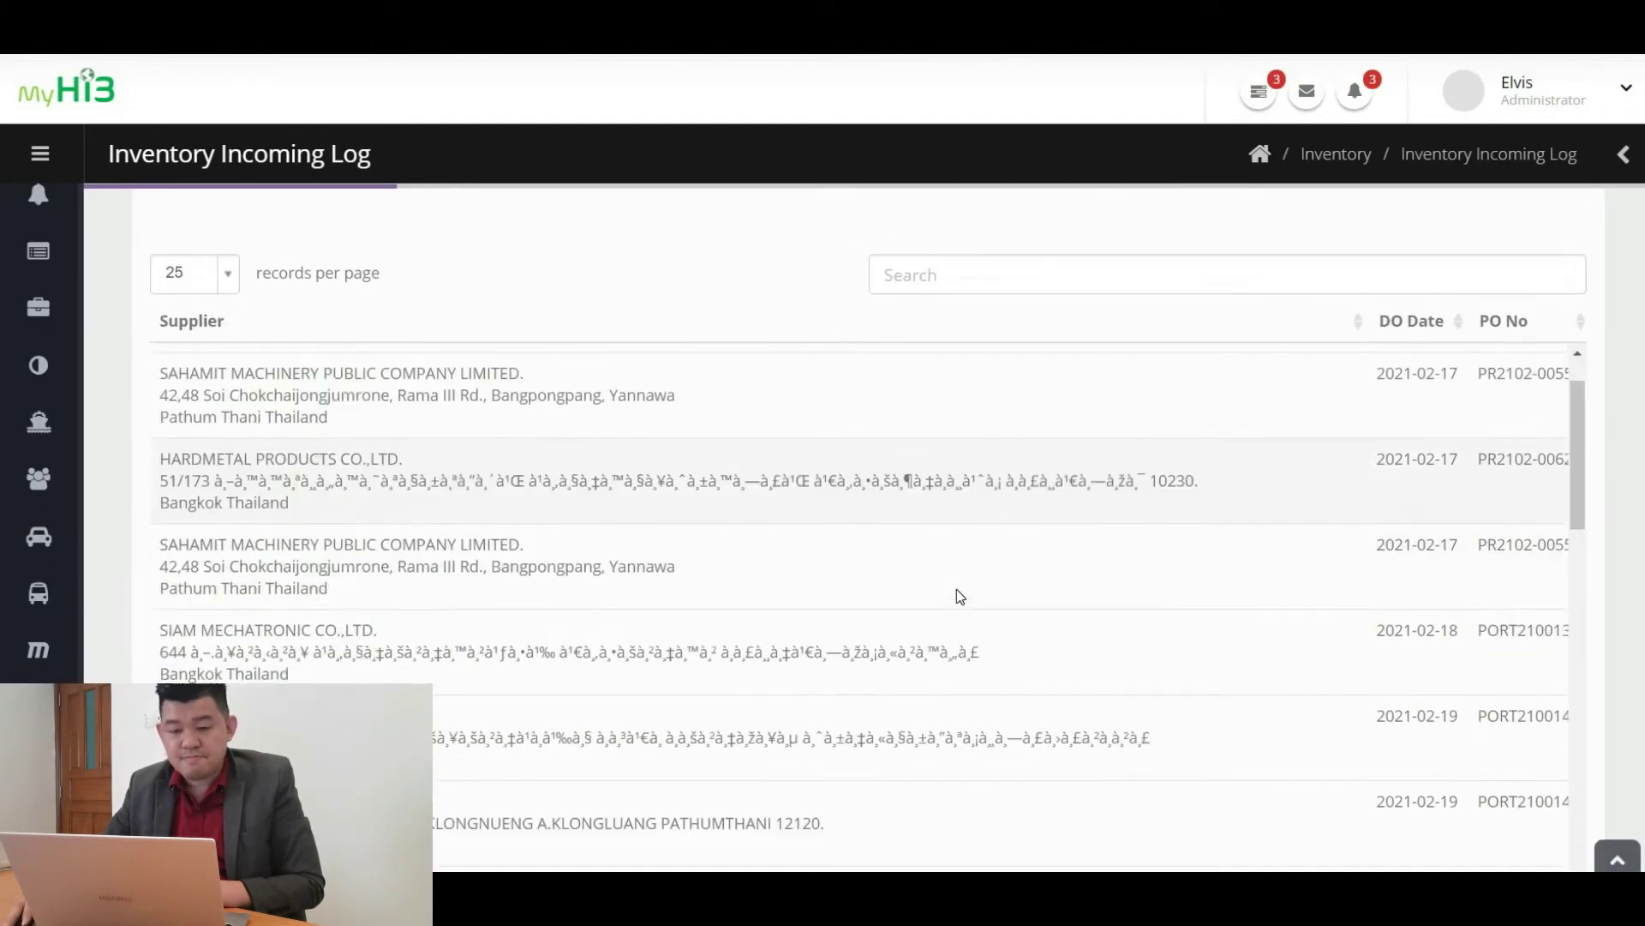
scroll(956, 589, up, 3)
scroll(957, 589, down, 2)
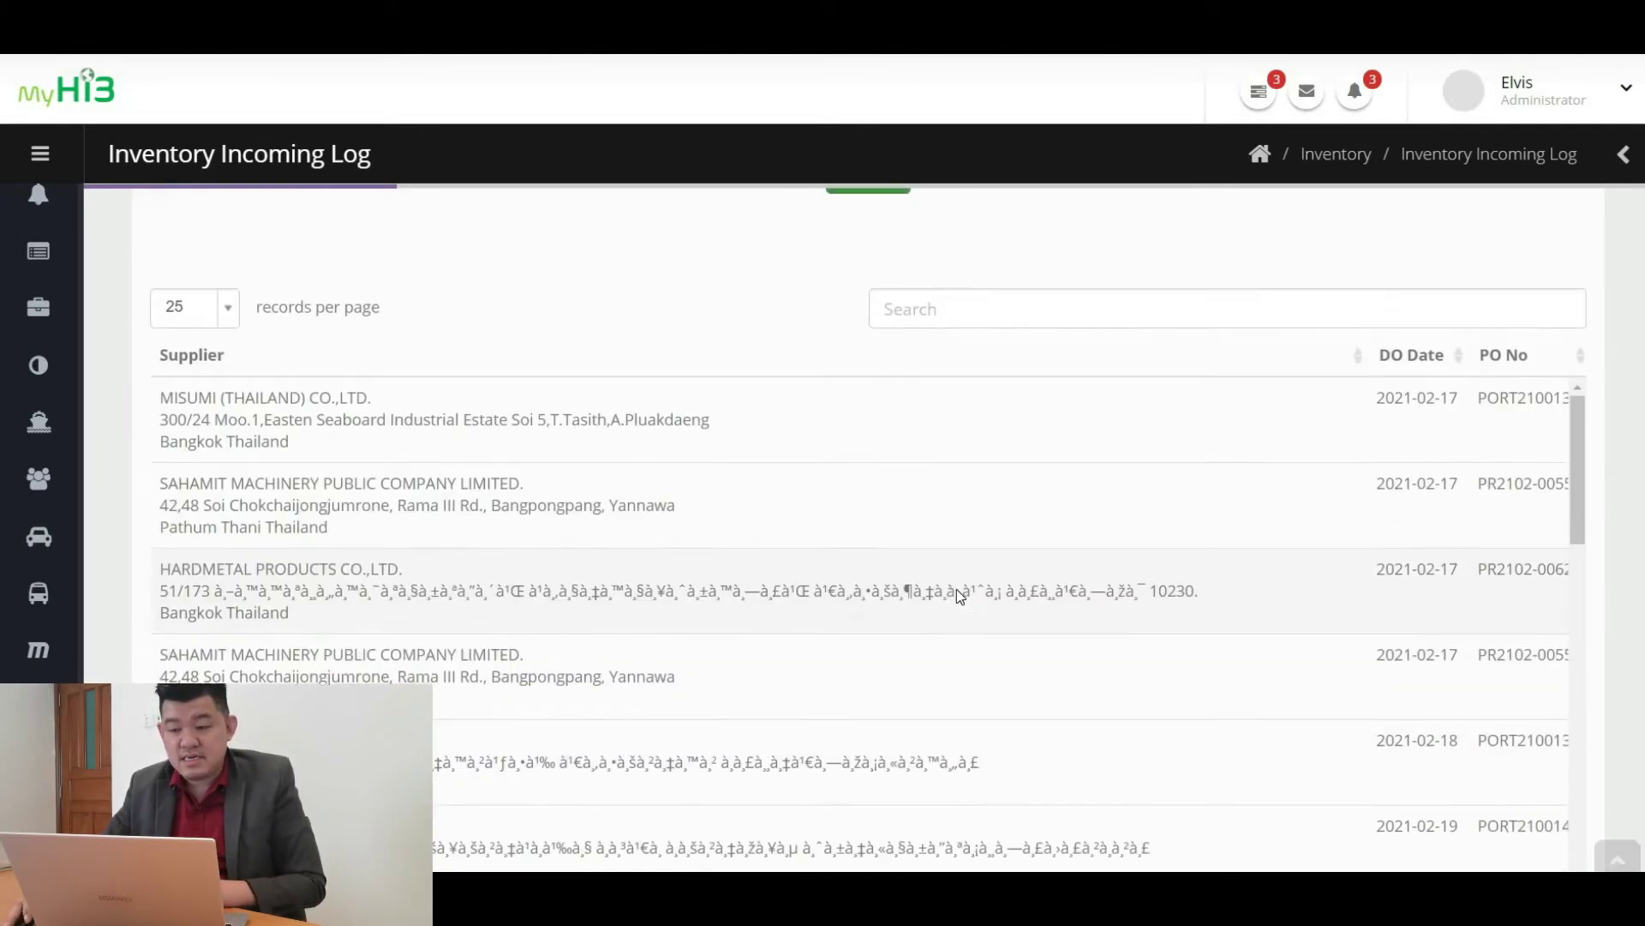
scroll(958, 594, down, 9)
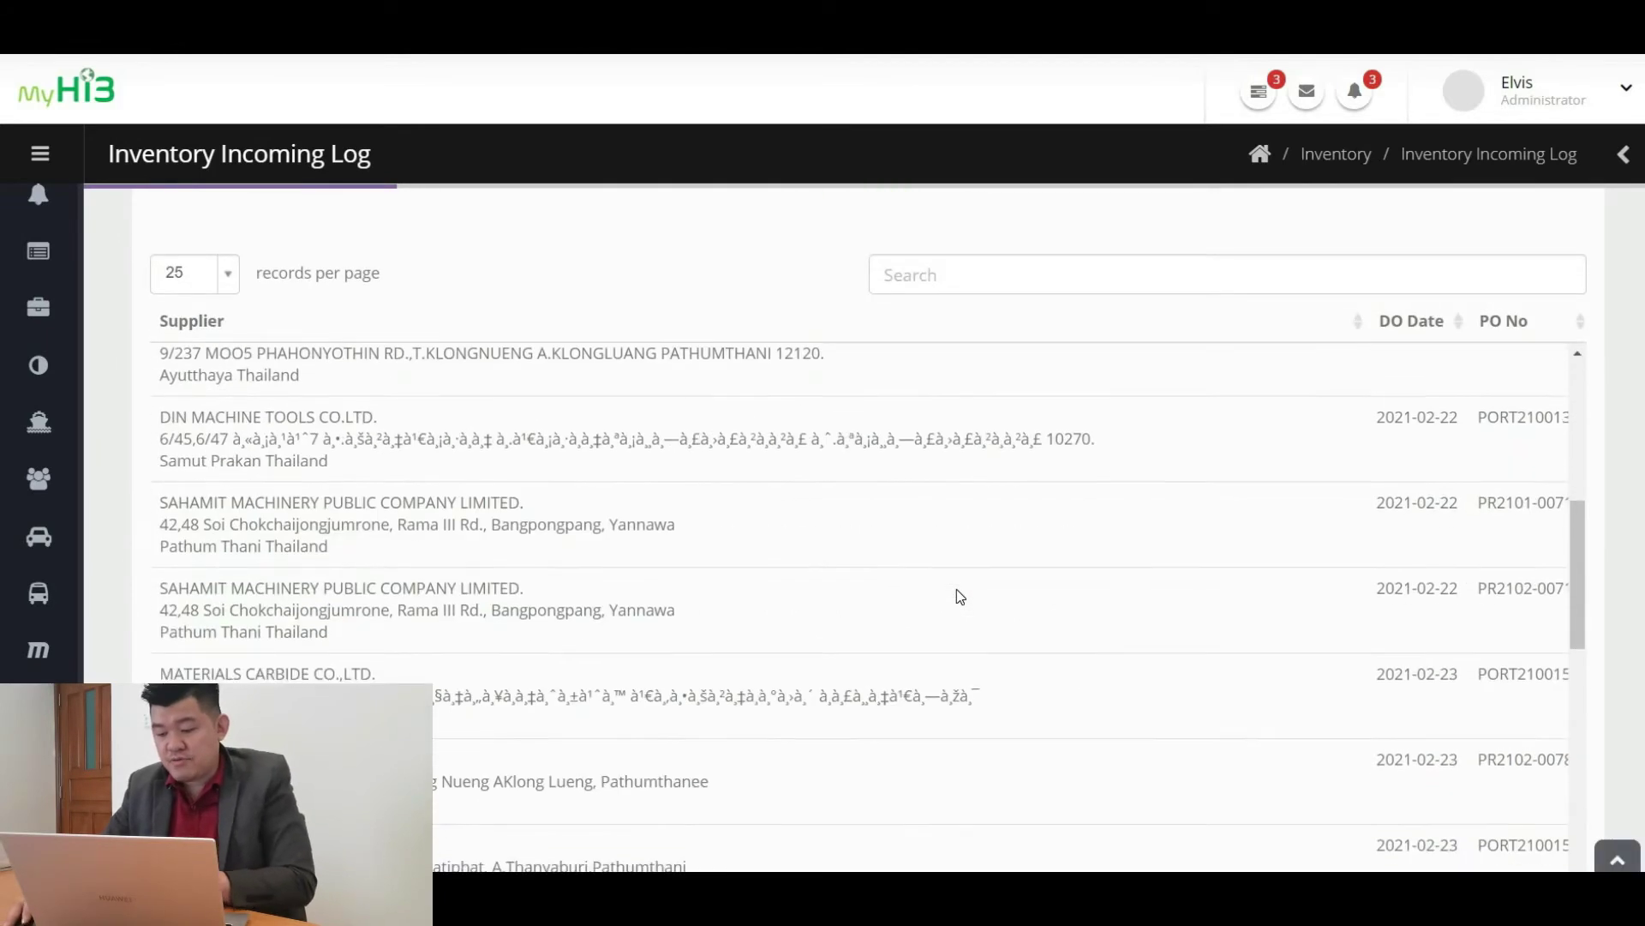
scroll(965, 591, down, 2)
scroll(968, 587, up, 11)
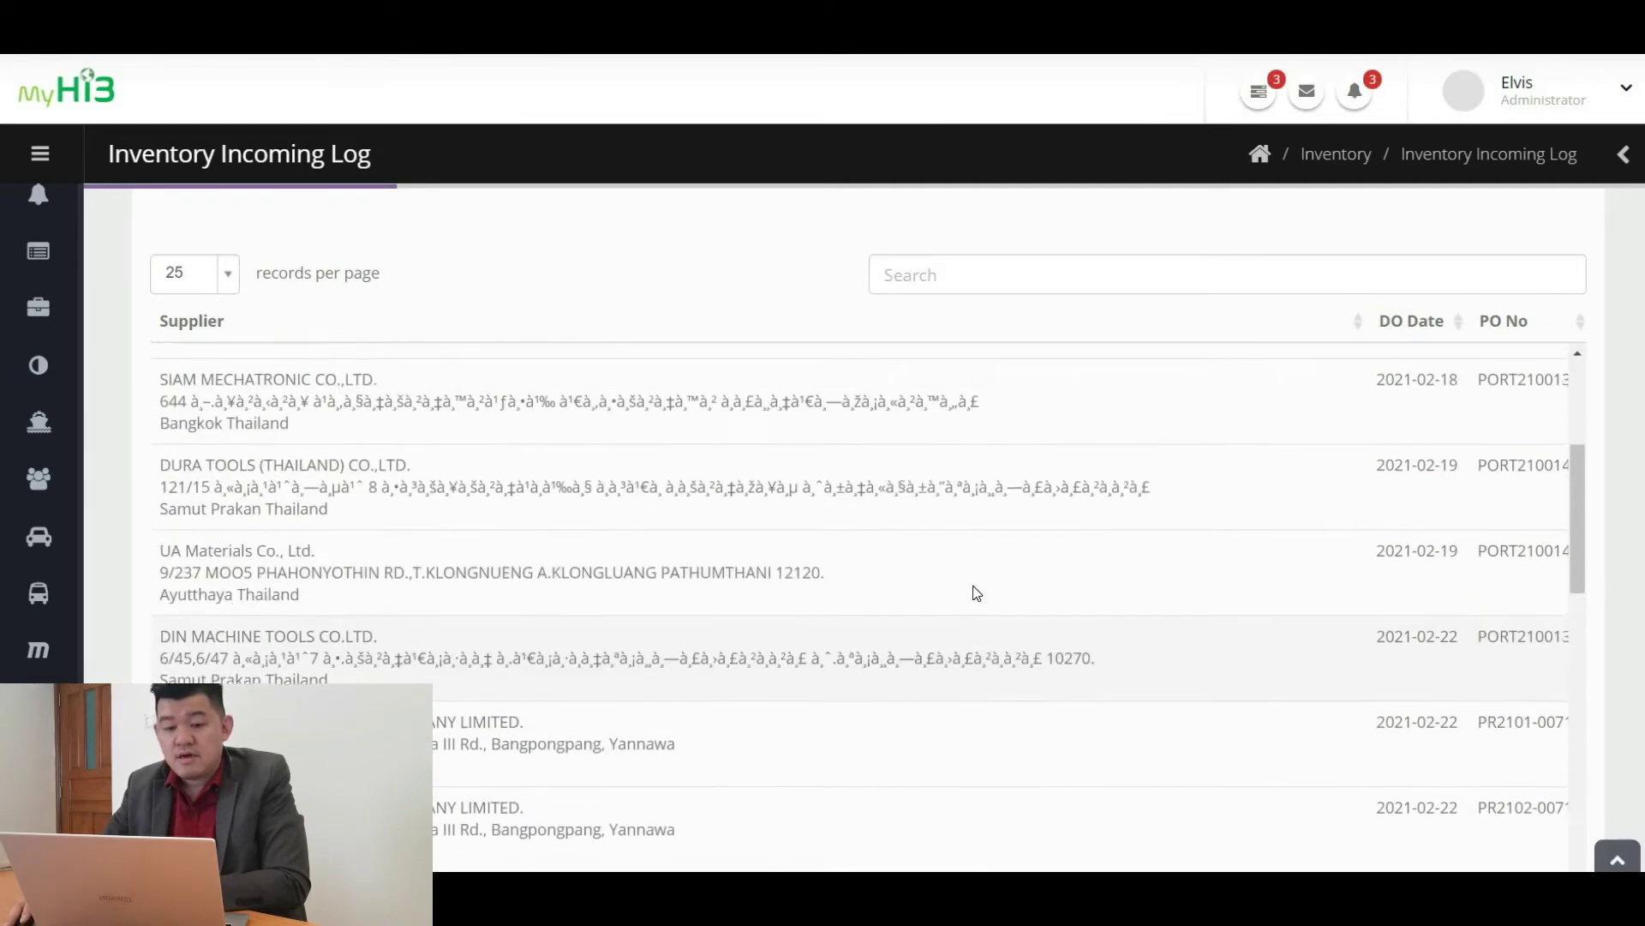
Open Inventory In / Out and review the Inventory History search fields and table columns
mouse_move(62, 420)
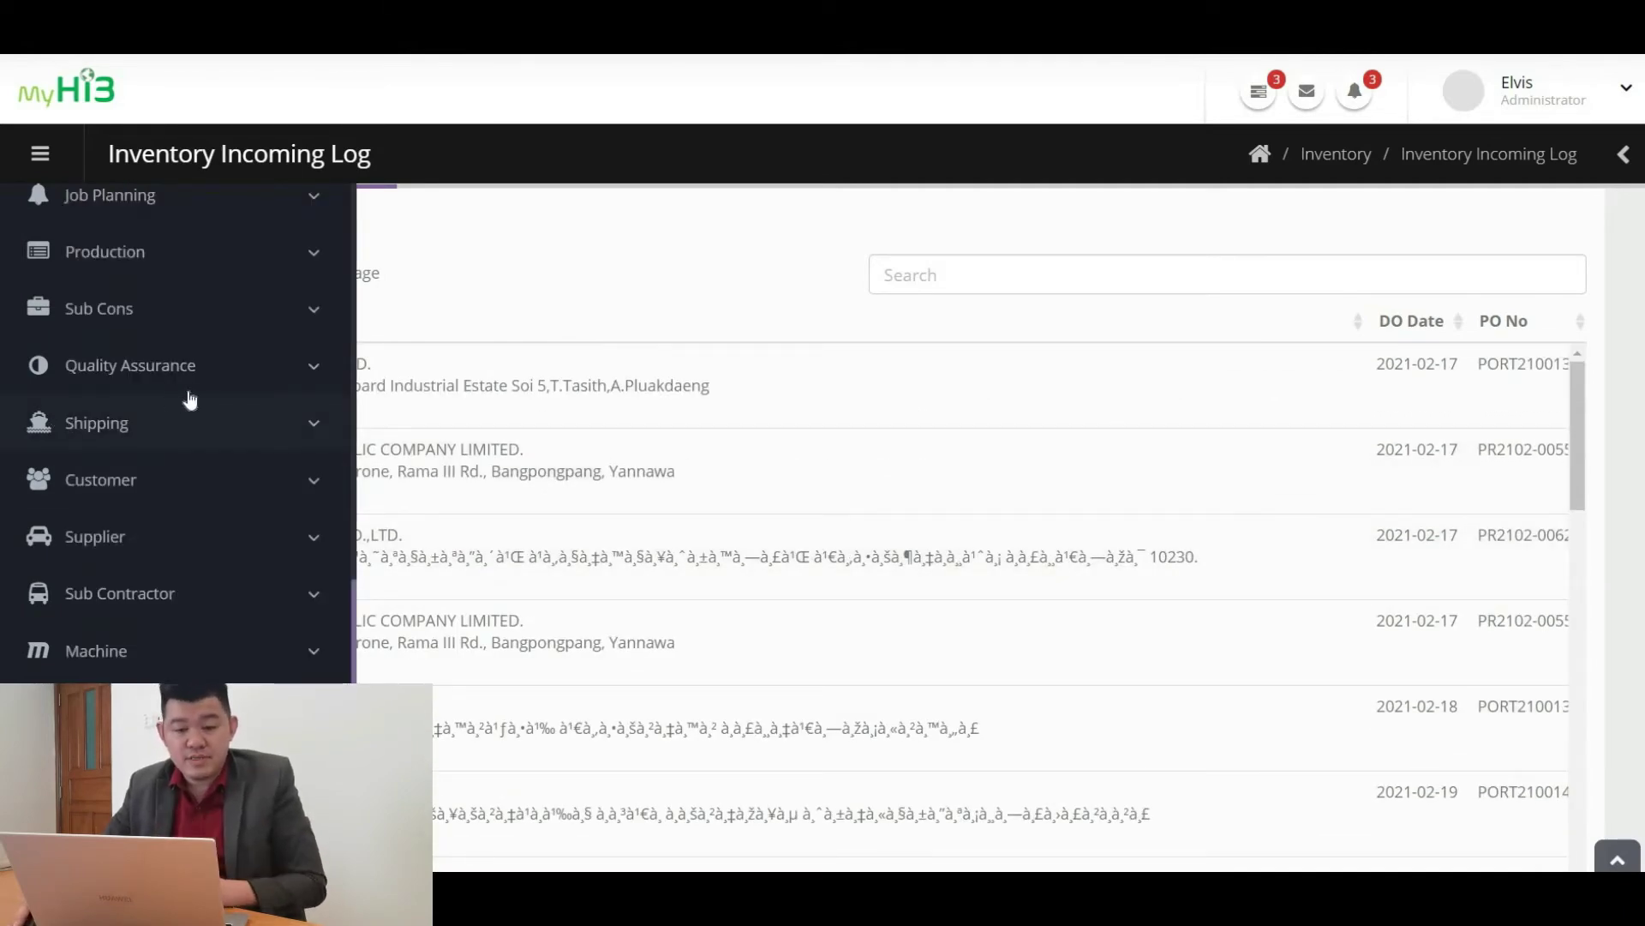
scroll(210, 404, up, 3)
scroll(223, 402, up, 5)
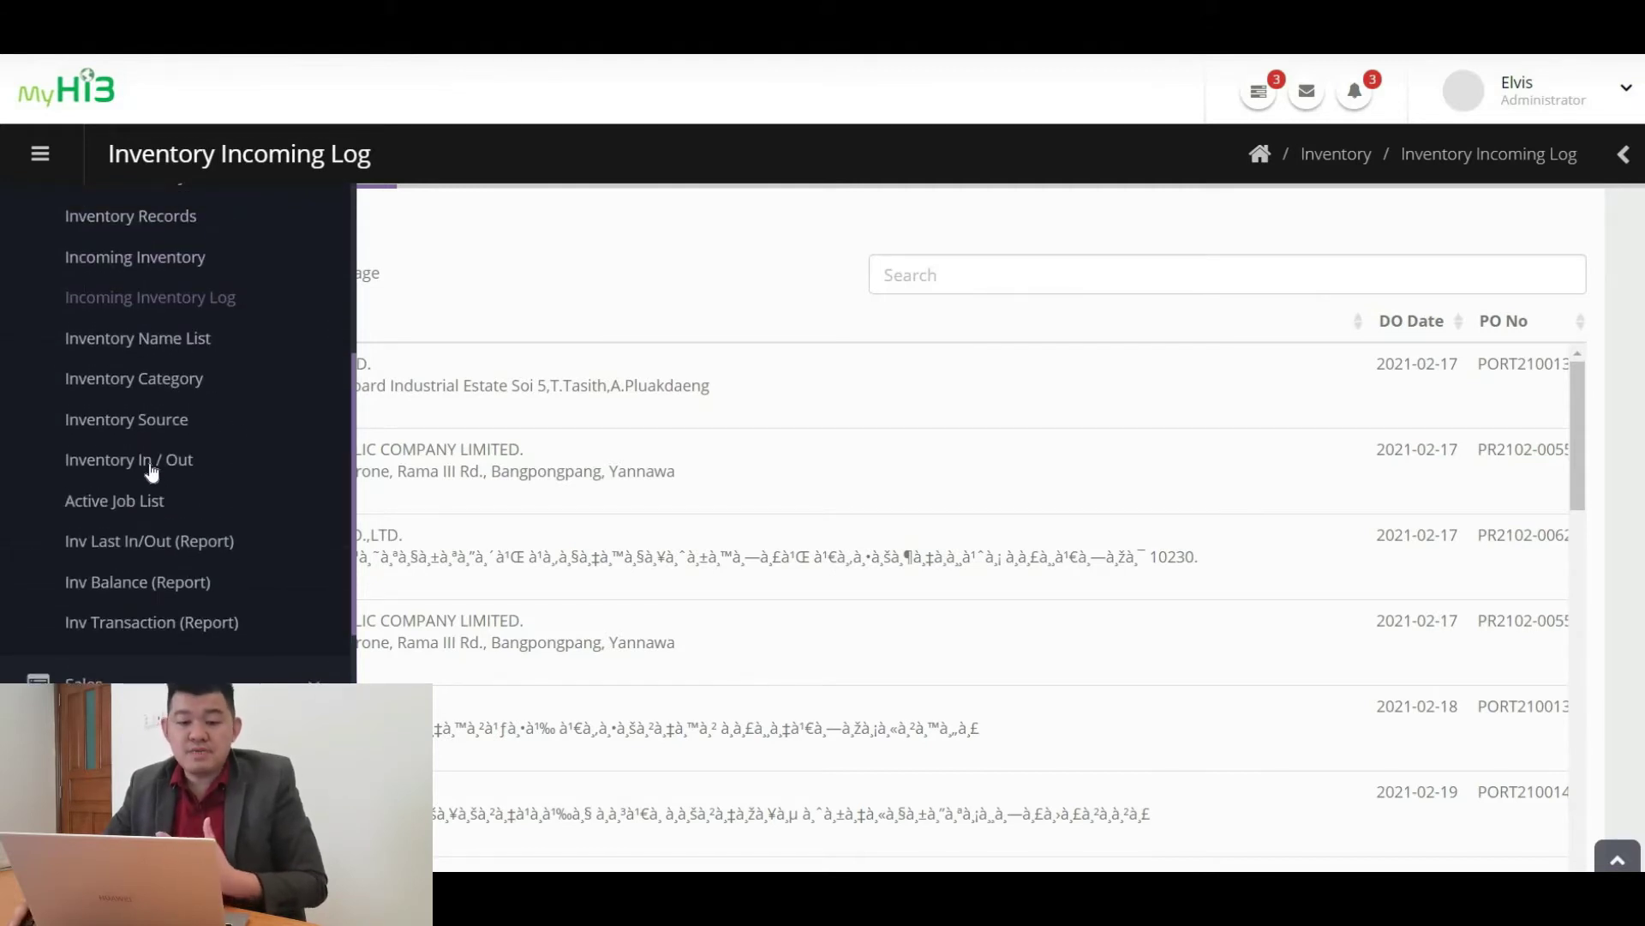
click(152, 468)
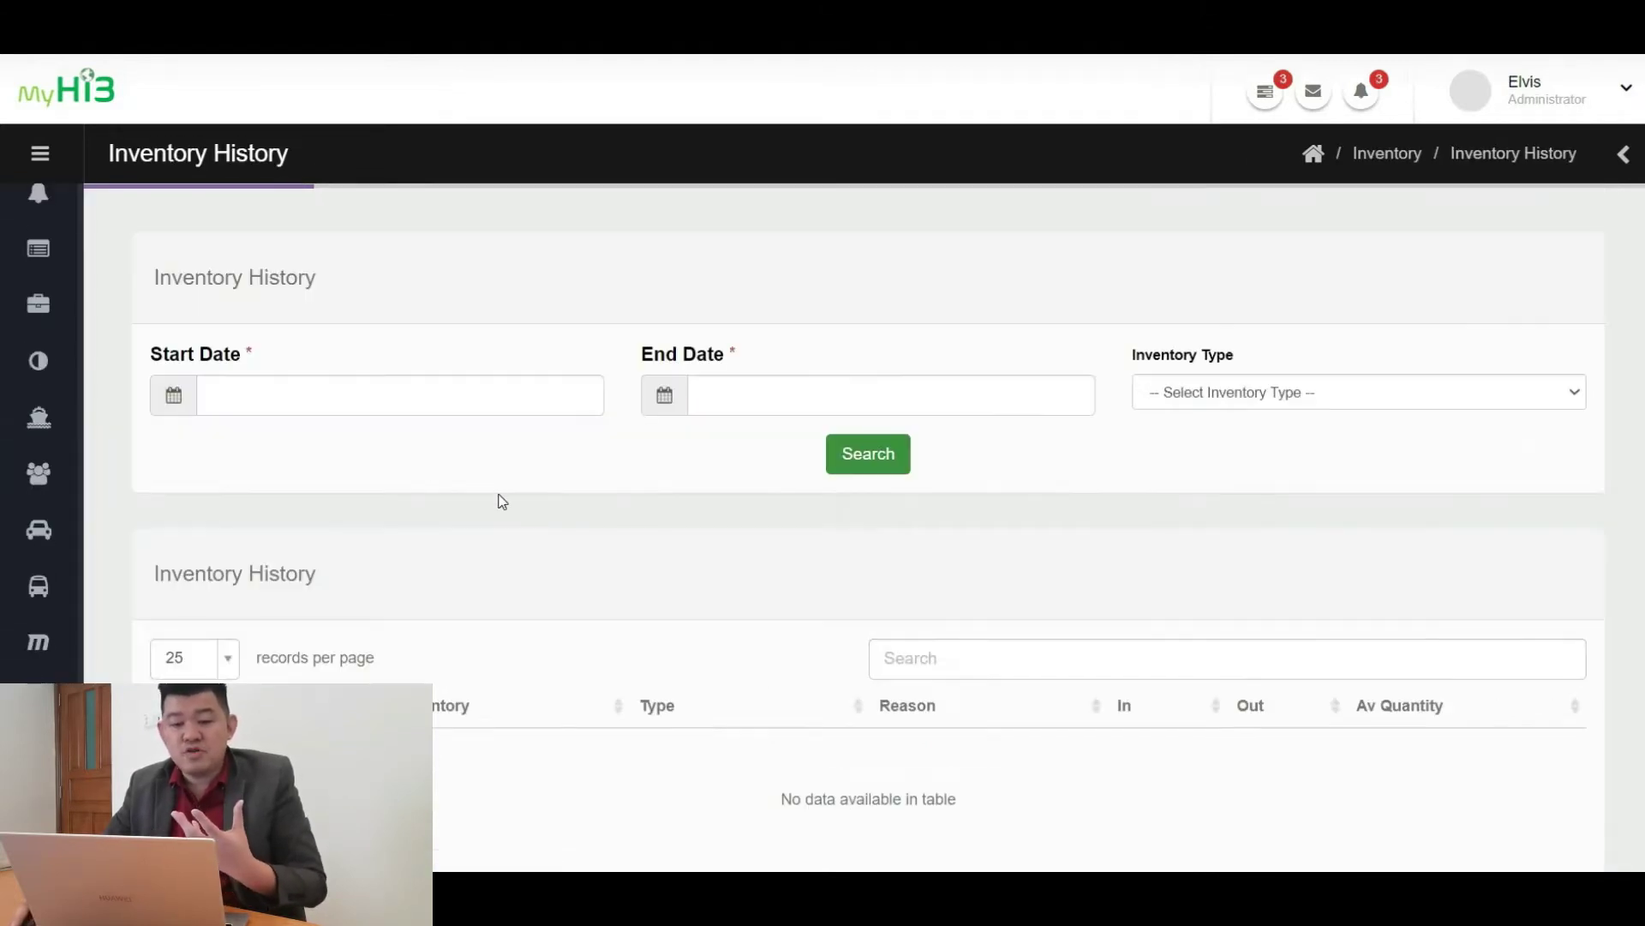
scroll(518, 492, down, 3)
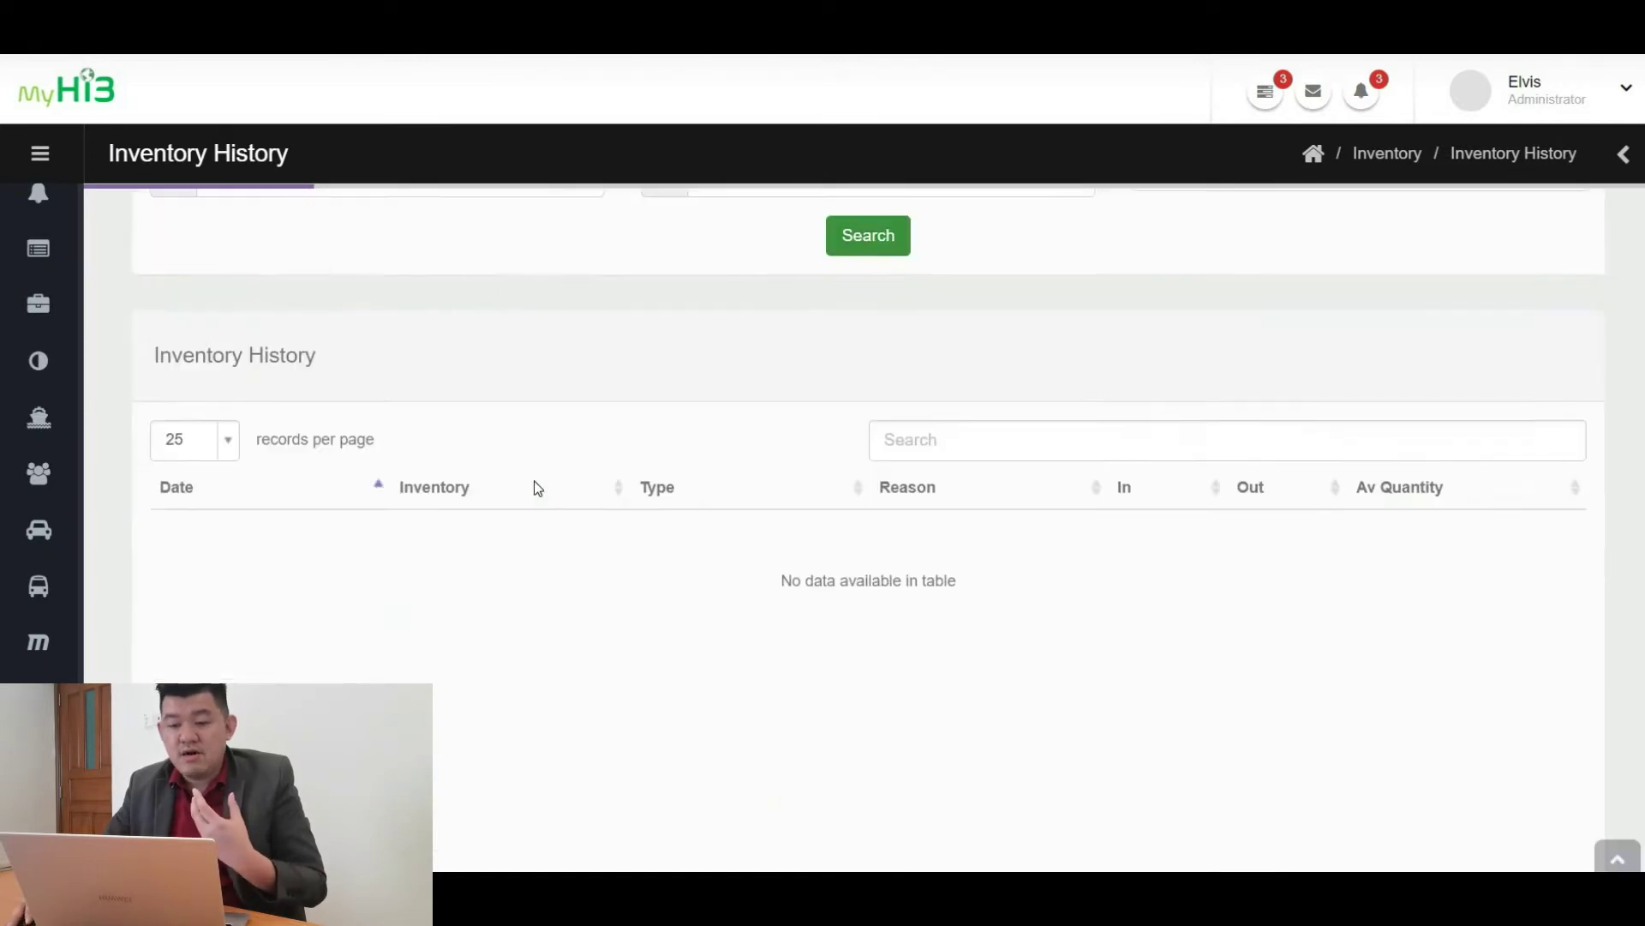
scroll(532, 485, up, 3)
Search the inventory history with start date 2021-01-01 and end date 2021-04-18
click(275, 413)
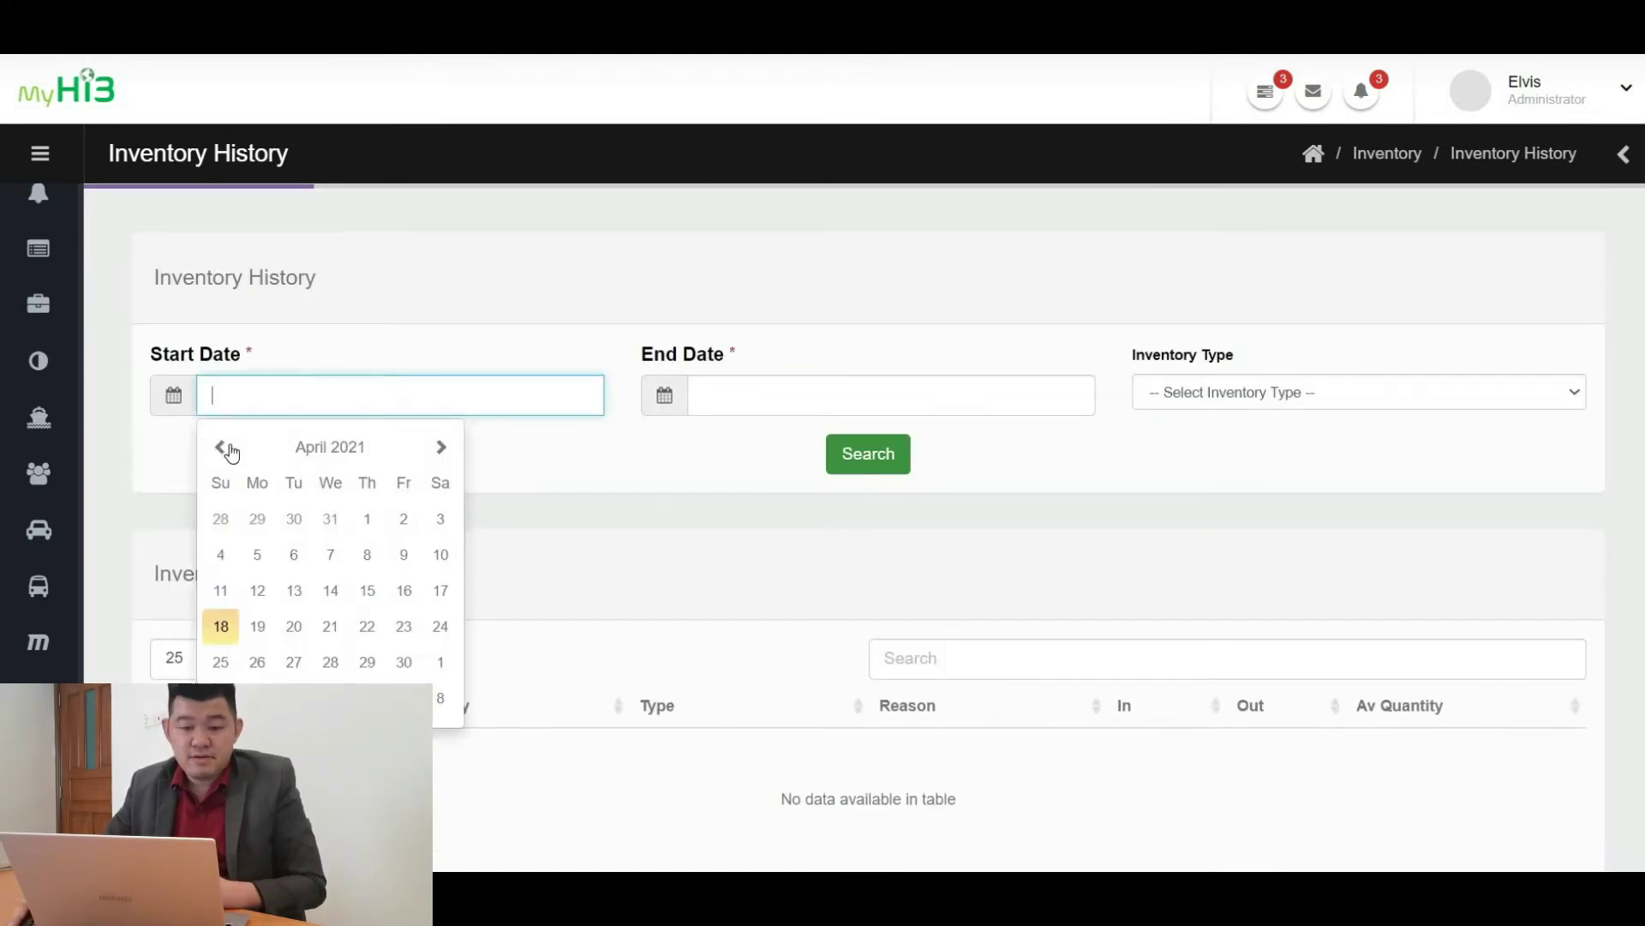
click(229, 449)
click(230, 450)
click(230, 450)
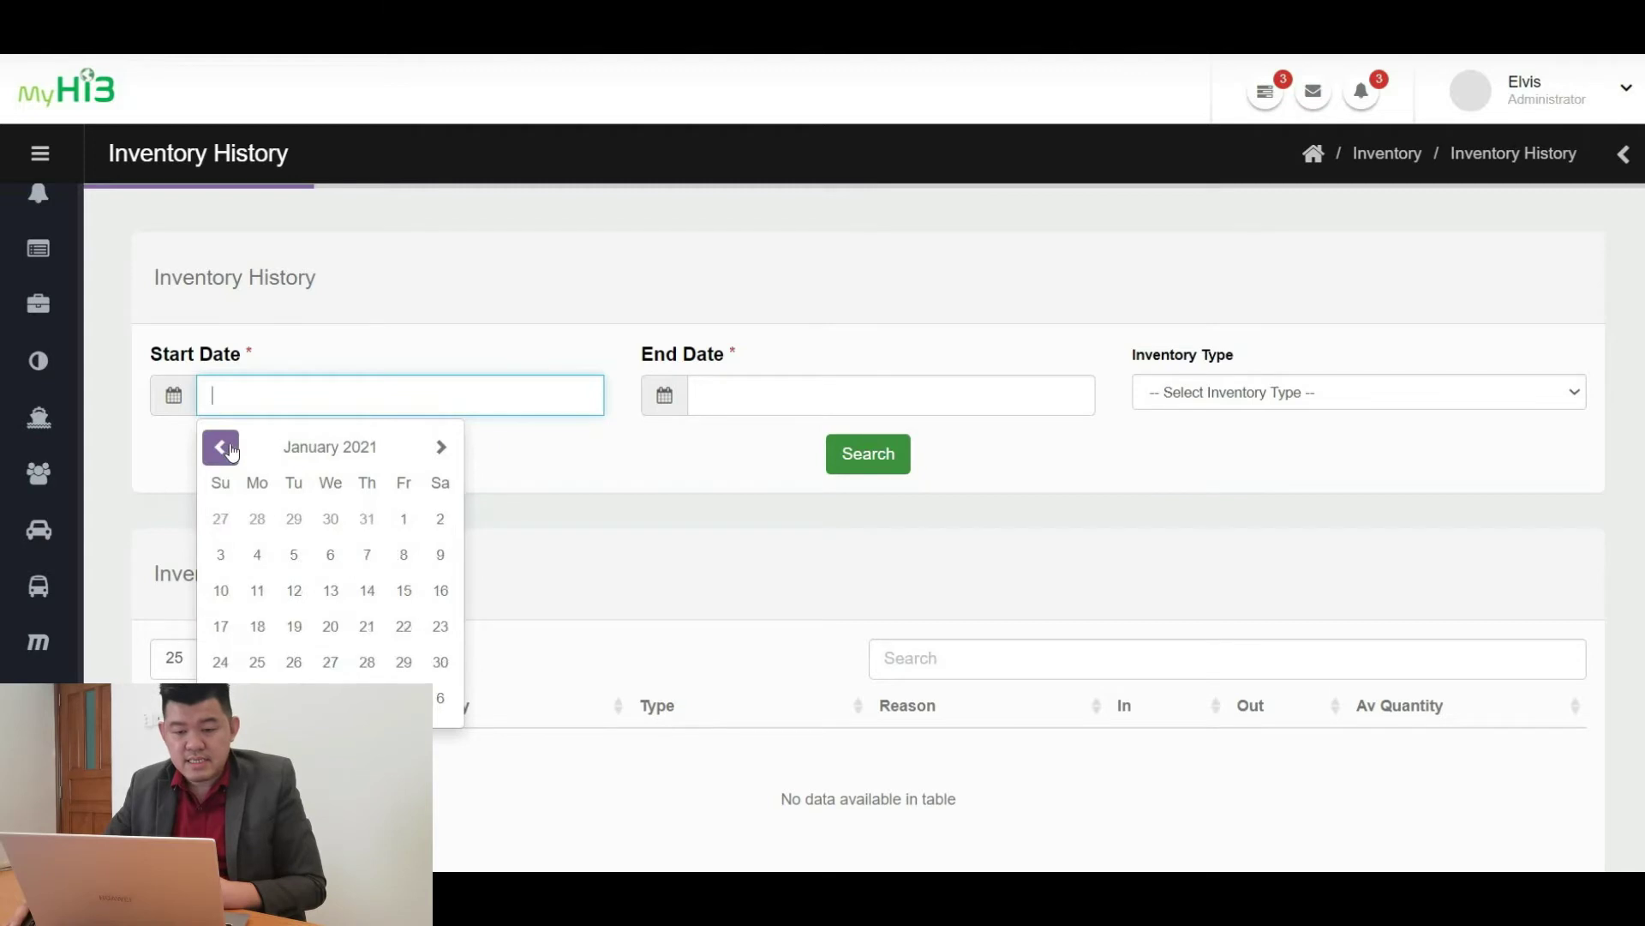
click(224, 448)
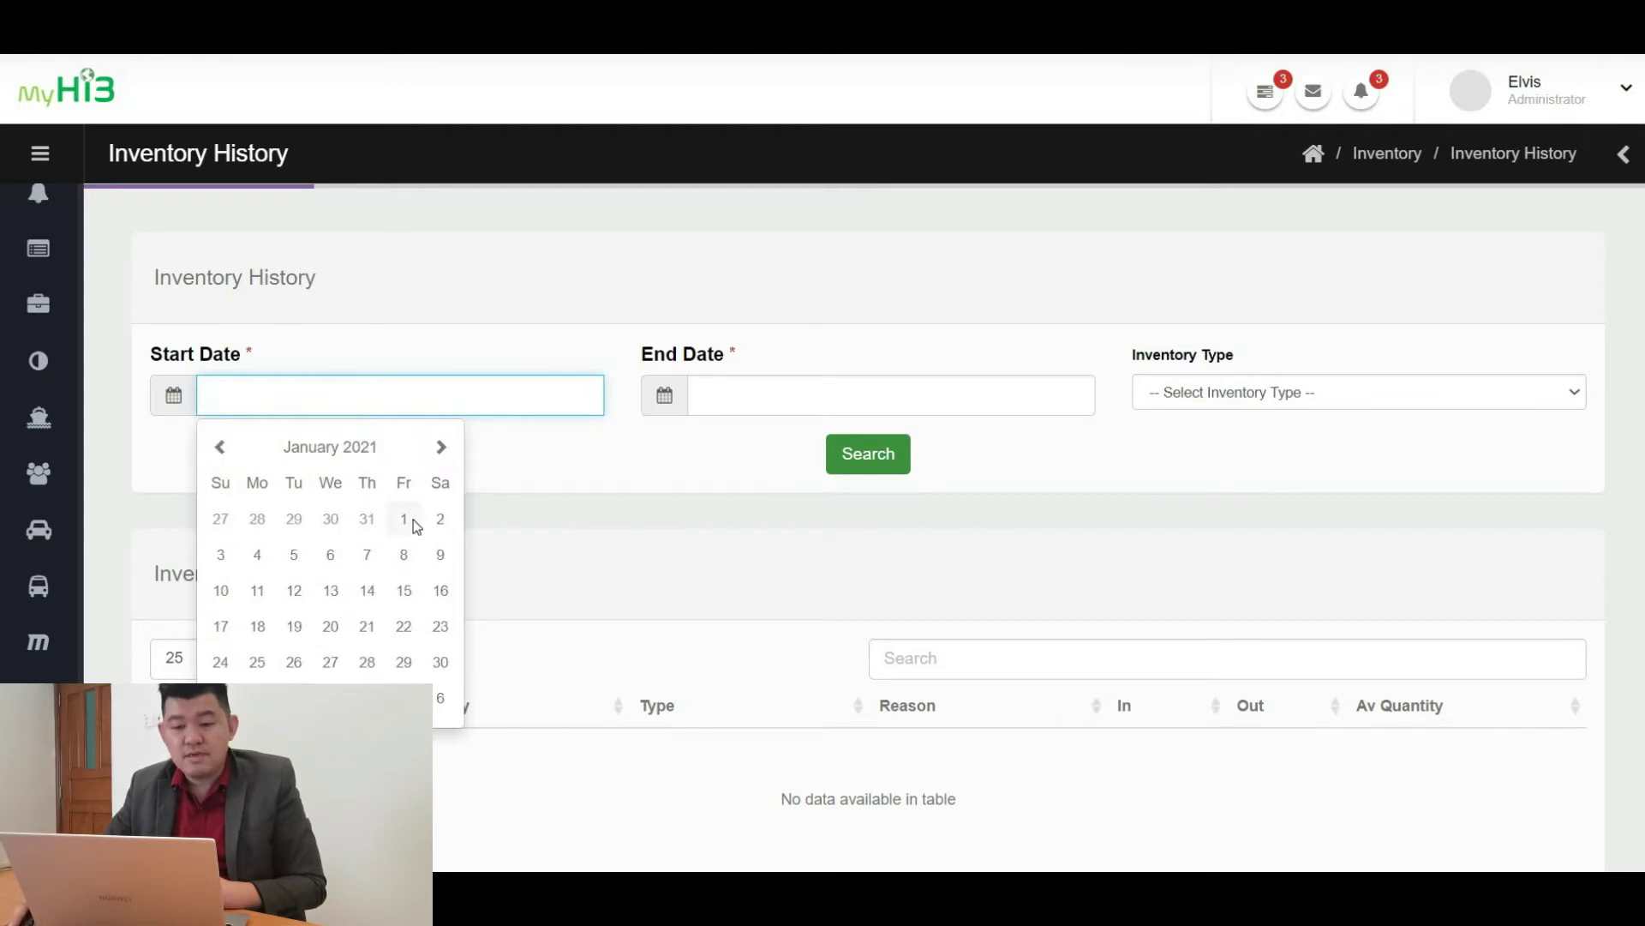
click(403, 519)
click(957, 414)
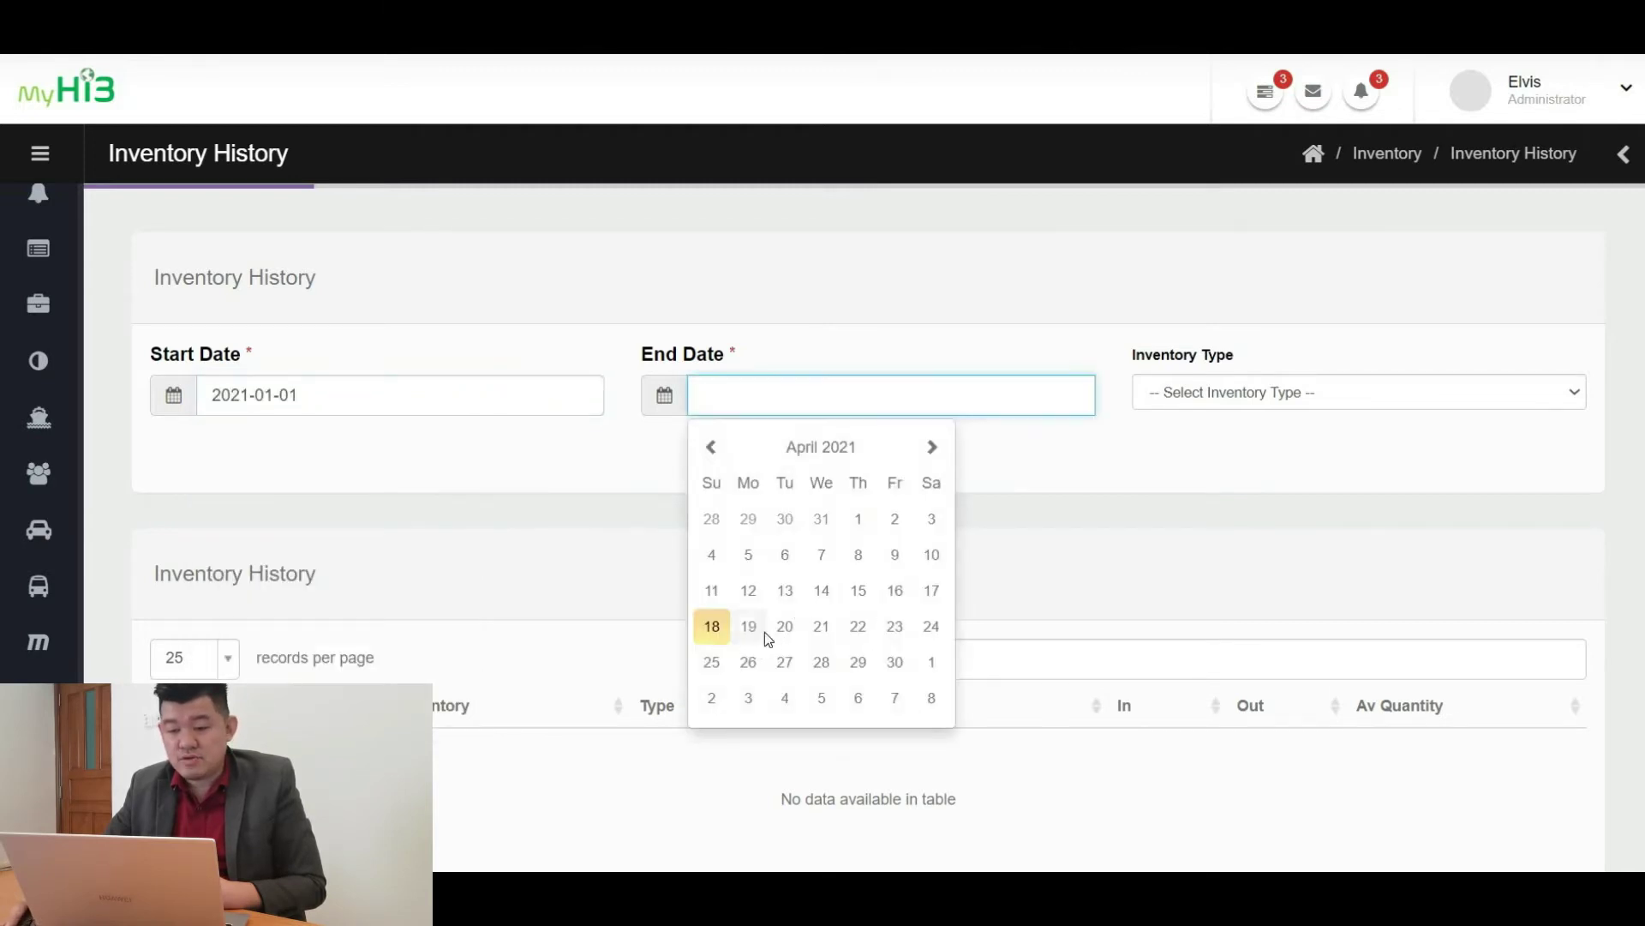
click(711, 626)
click(897, 467)
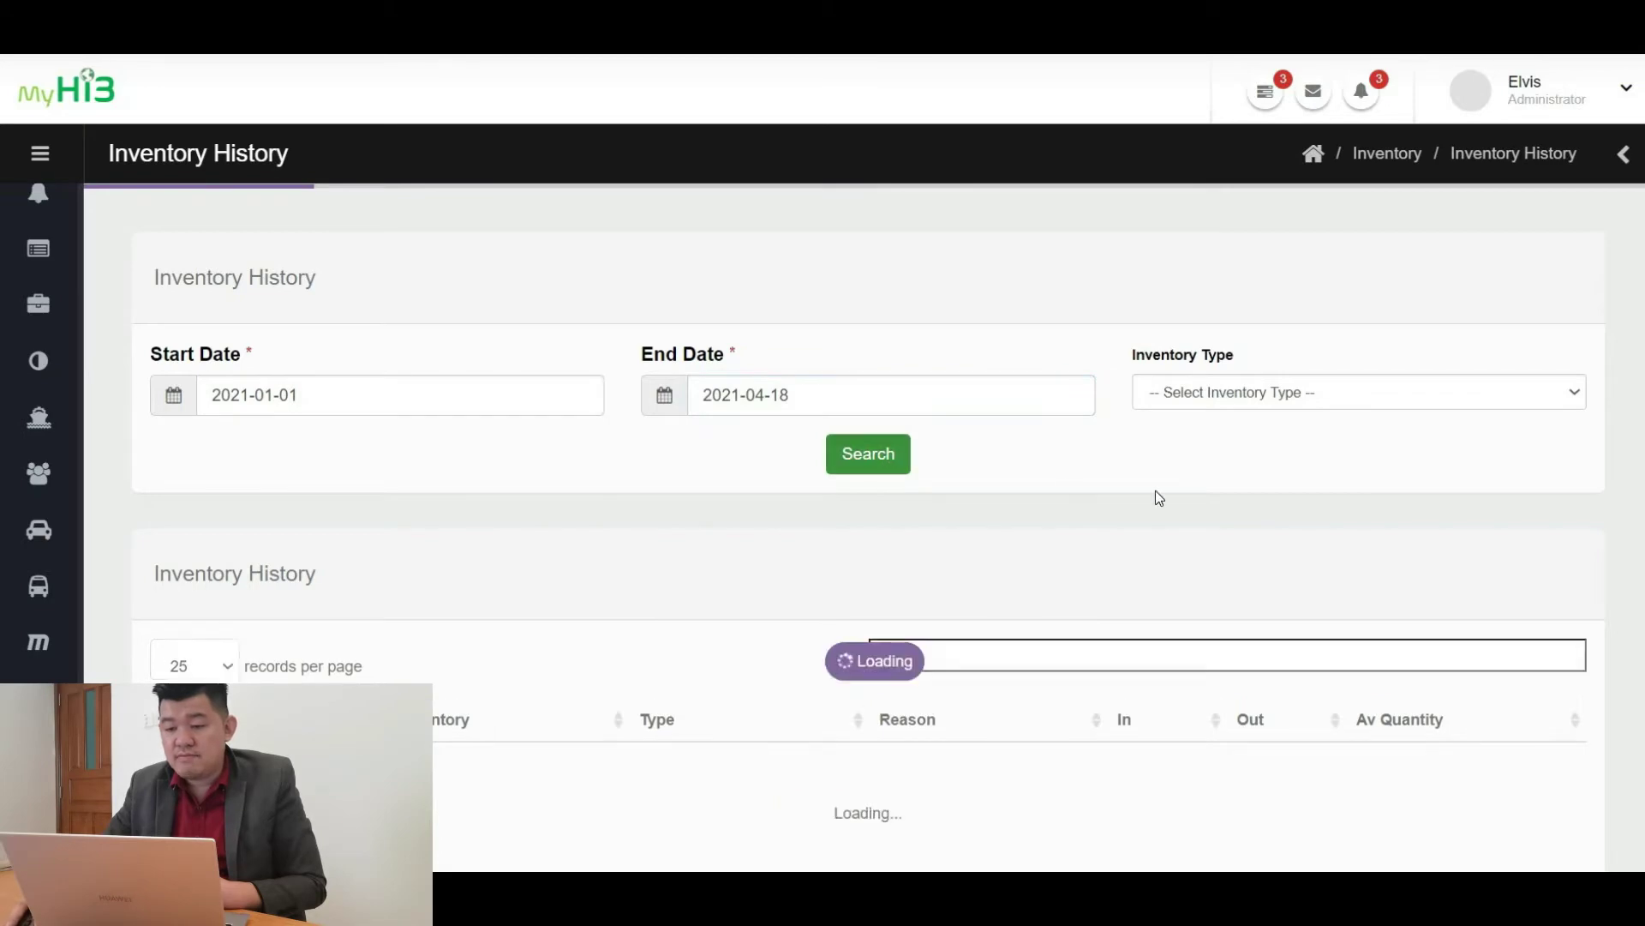
Examine the inventory history results, checking the type, reason and in quantity of the Copper (C1100) 25*250*250 entry
scroll(1159, 497, down, 4)
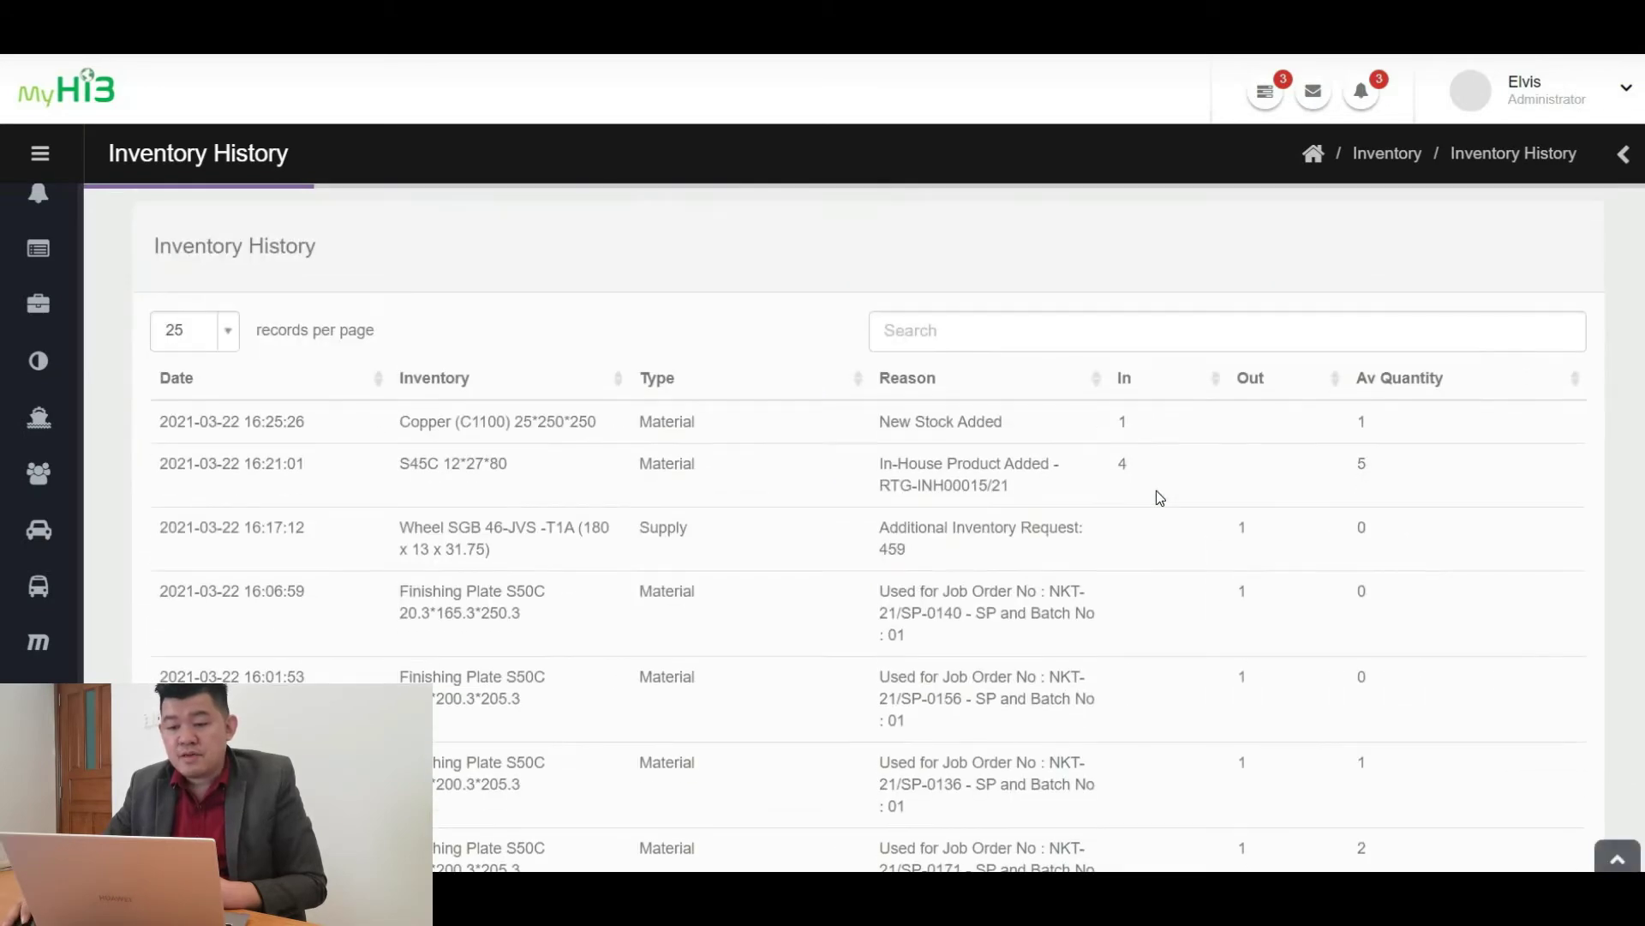
scroll(398, 406, down, 2)
scroll(398, 407, up, 1)
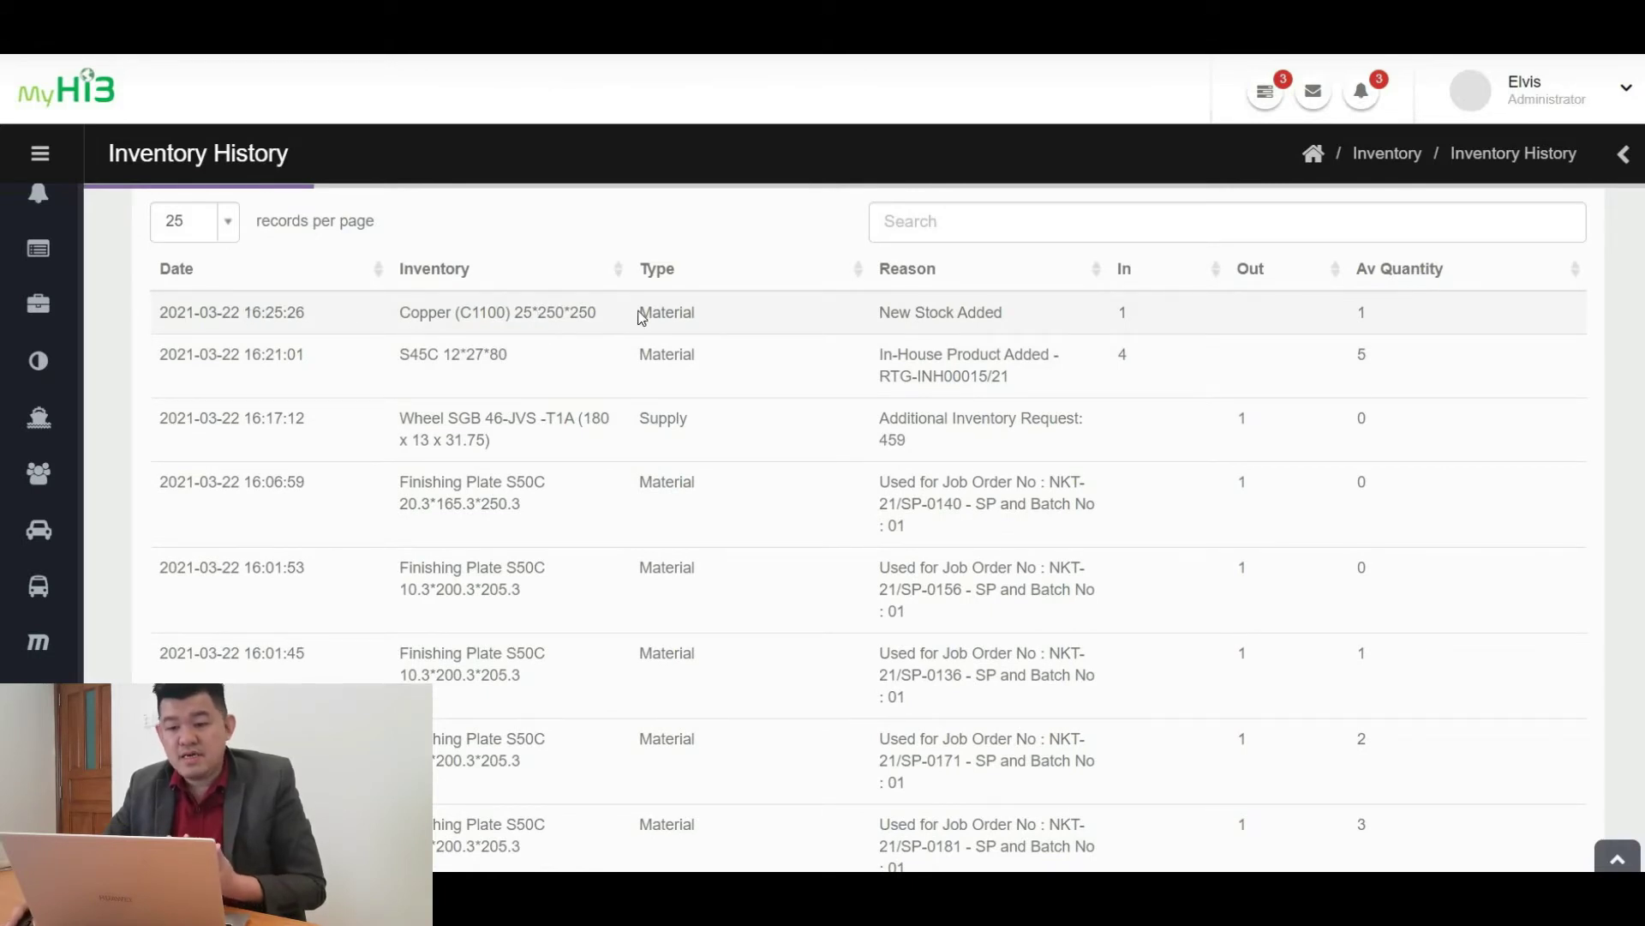
double_click(706, 314)
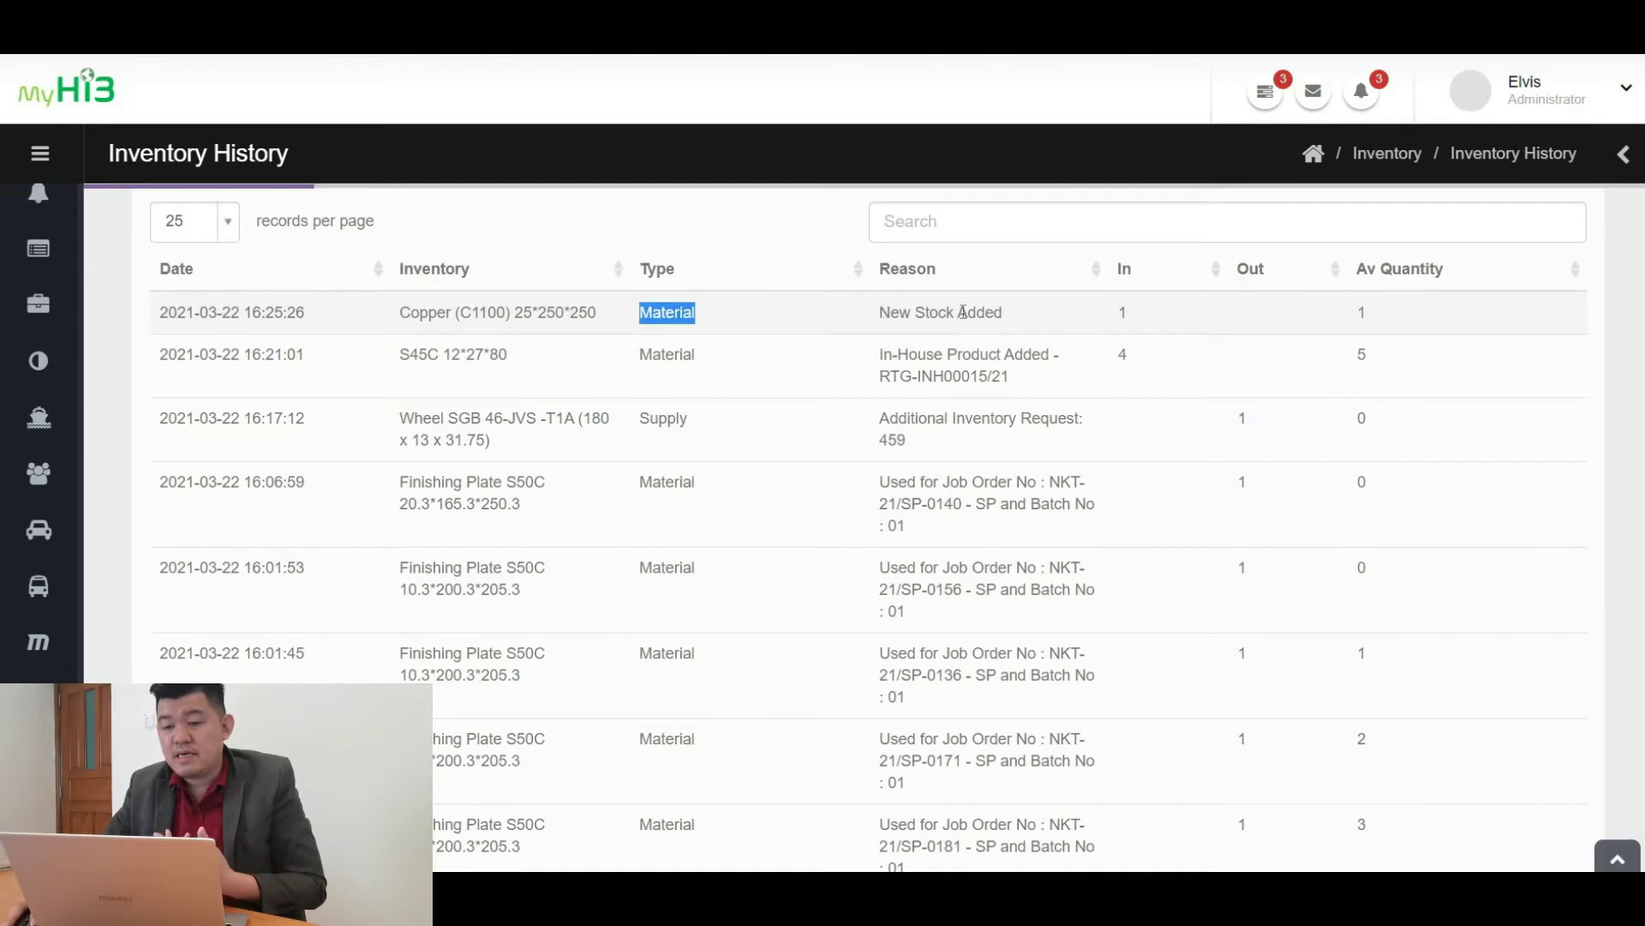
drag(879, 314, 1021, 319)
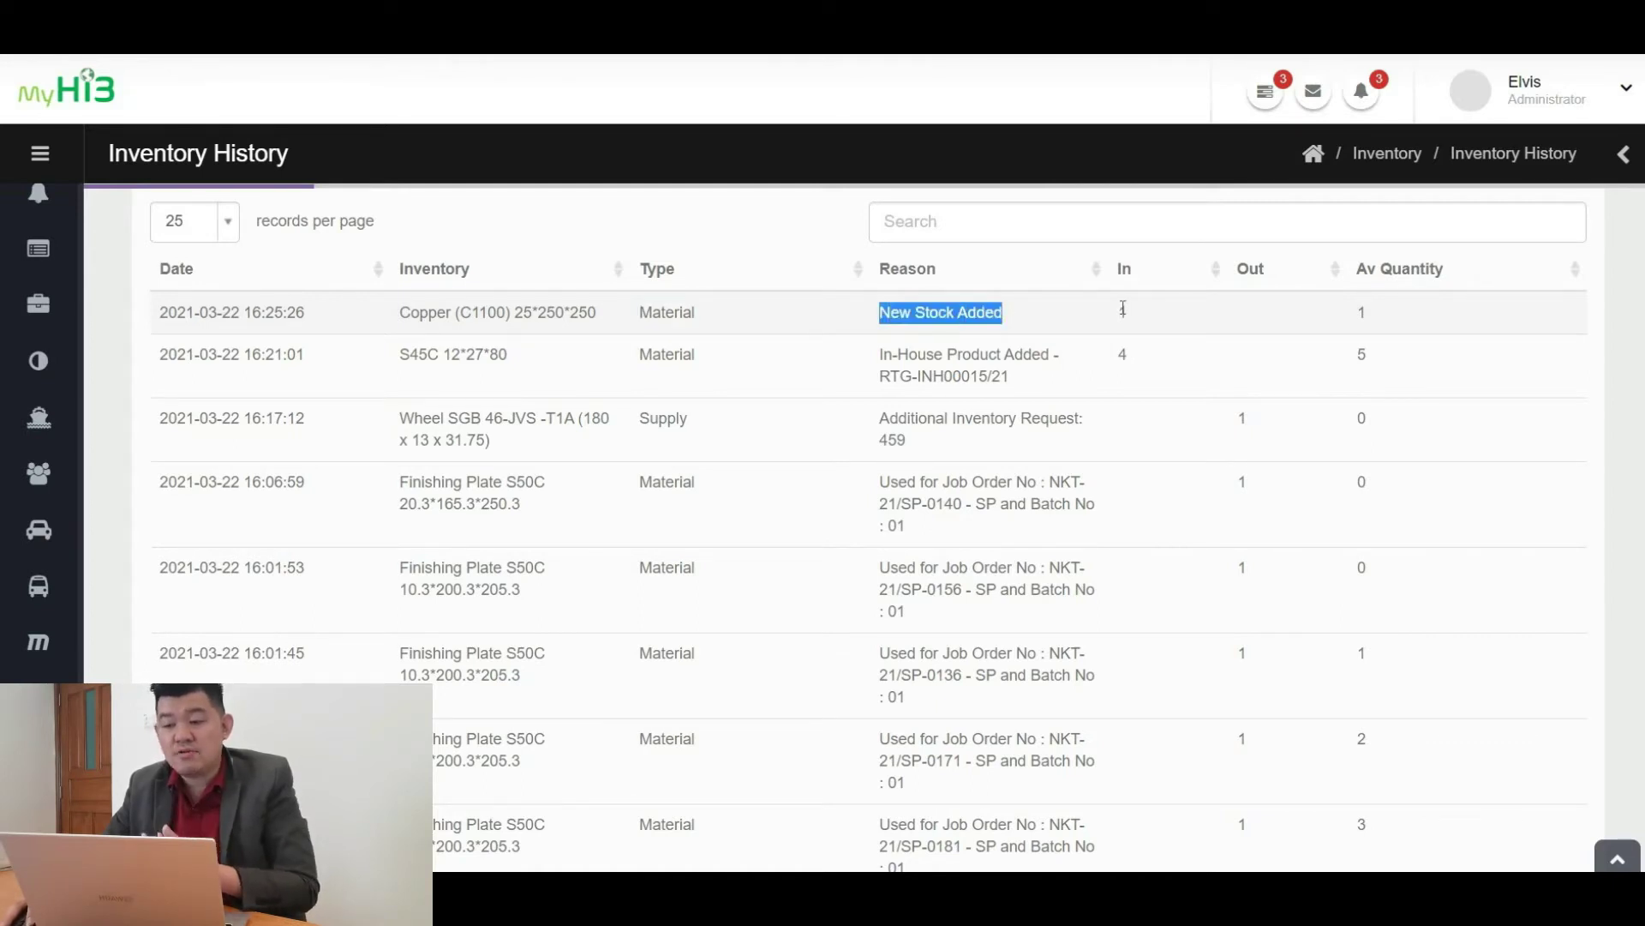
double_click(1182, 311)
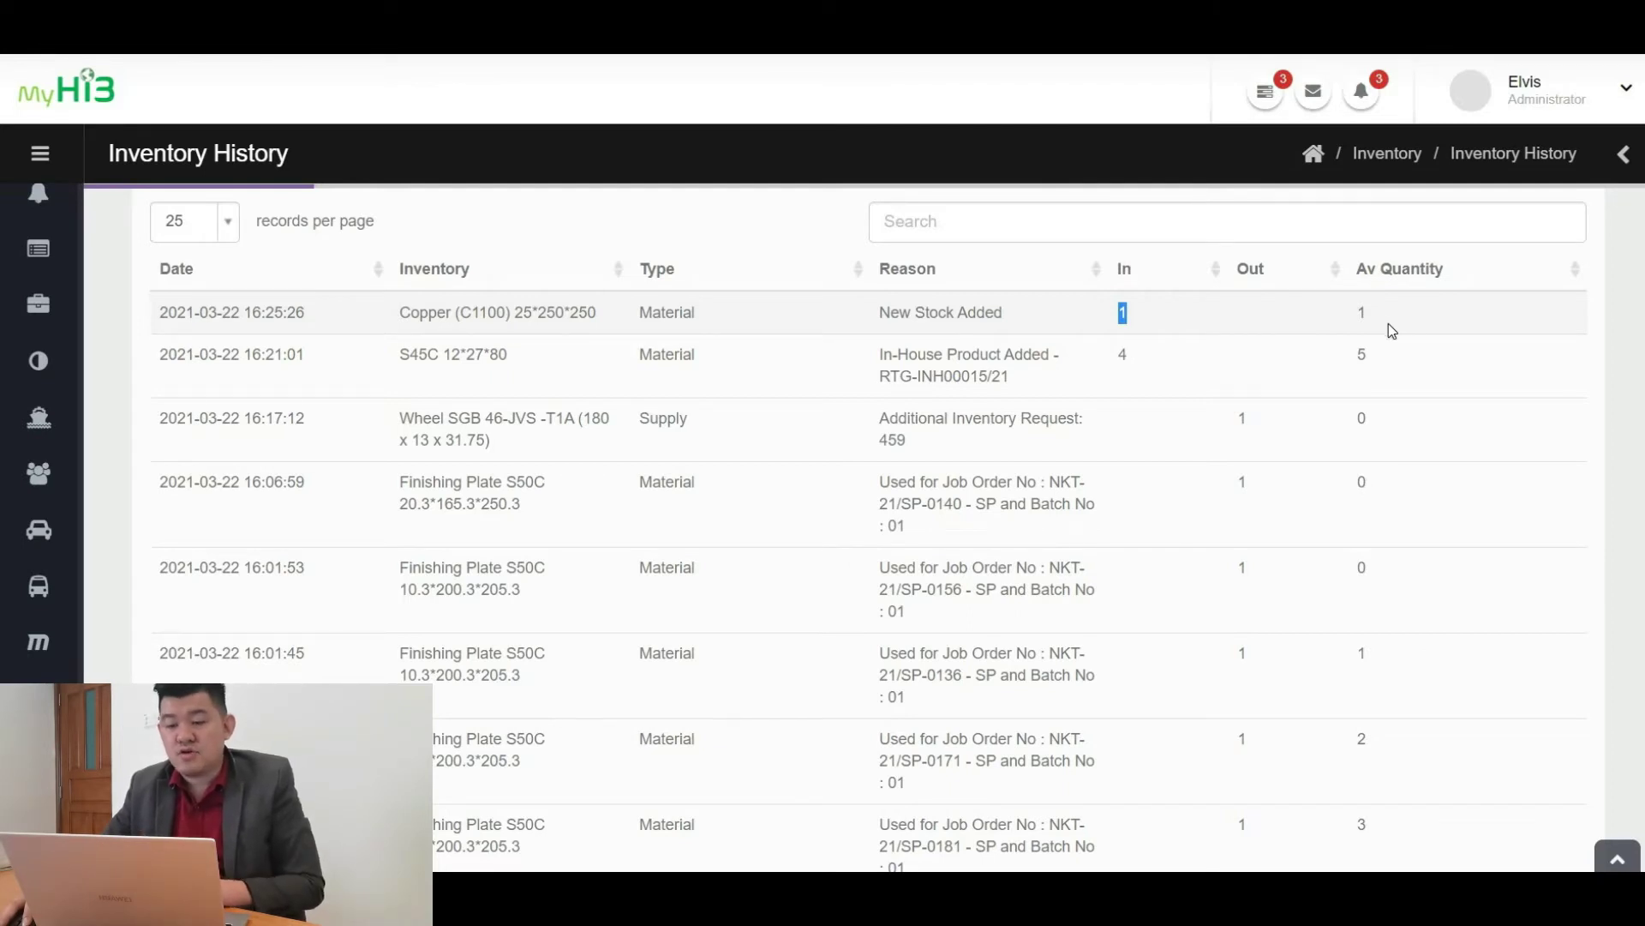
scroll(1390, 330, down, 1)
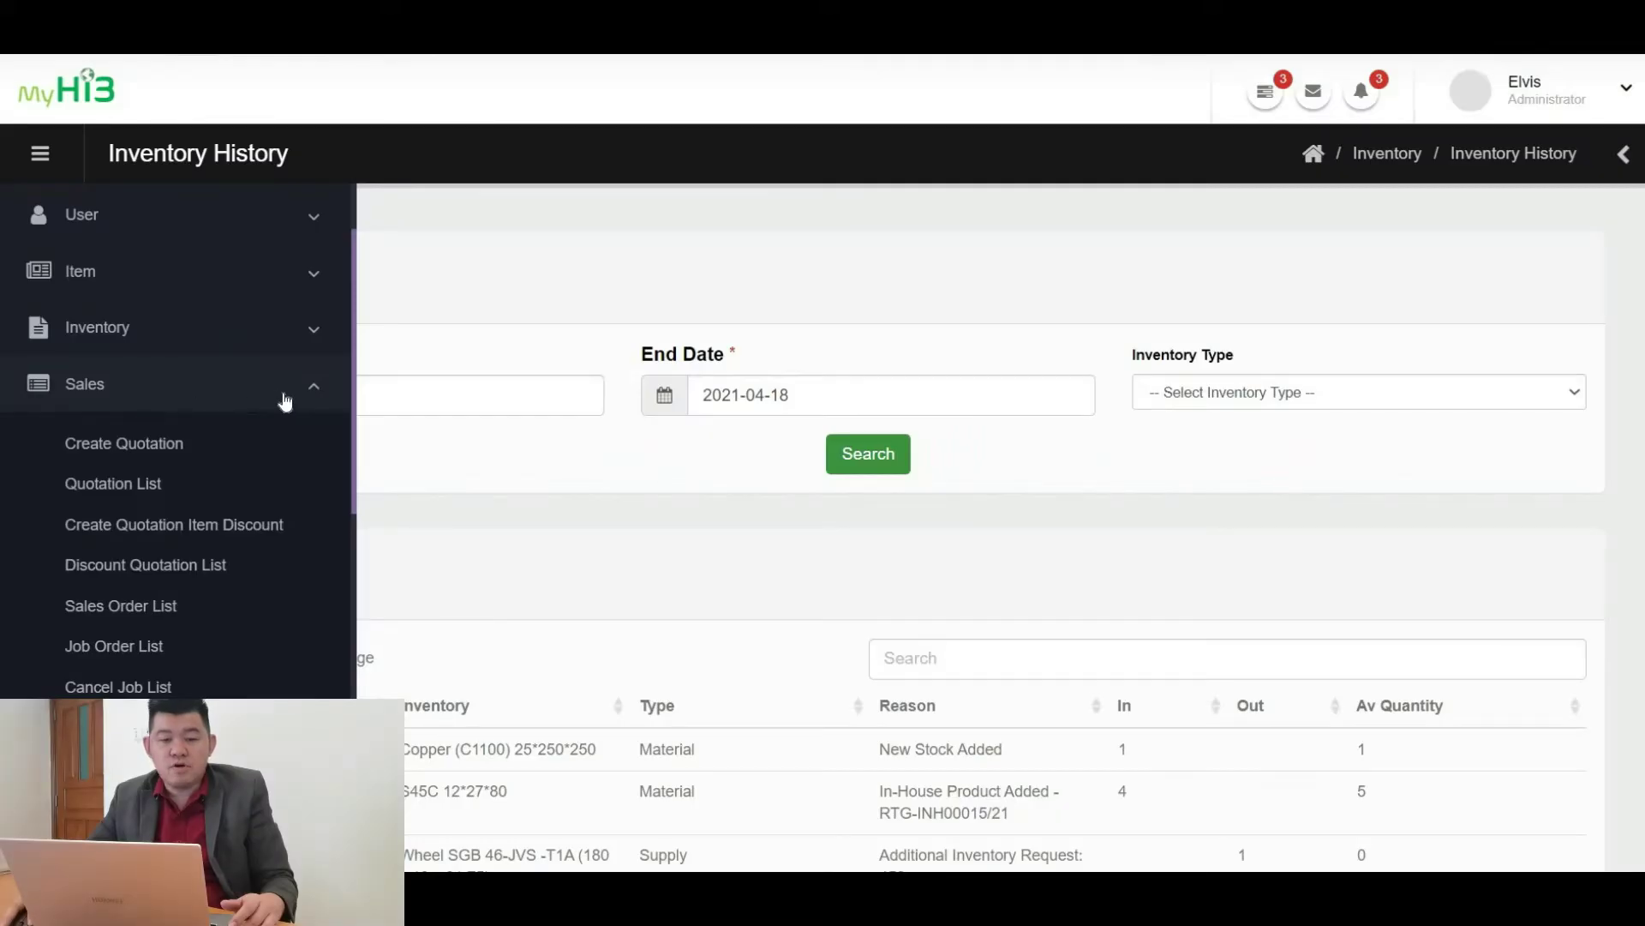
Open the Create Quotation form in the Sales module and review its customer, terms and item detail fields
click(285, 401)
click(286, 401)
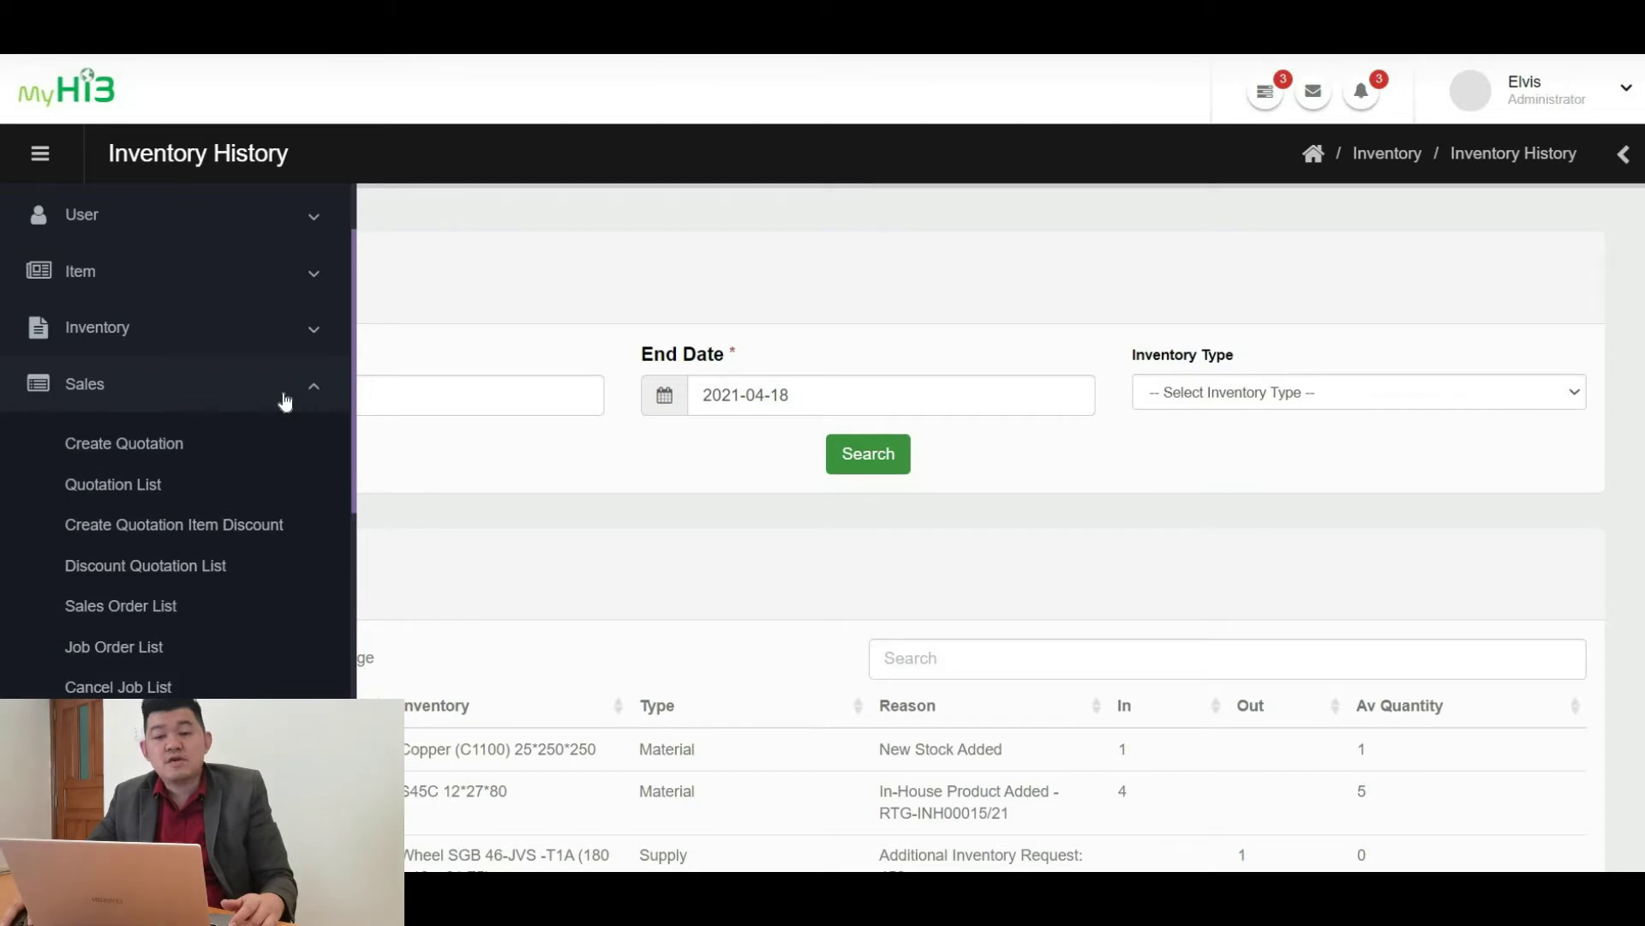
scroll(162, 356, down, 1)
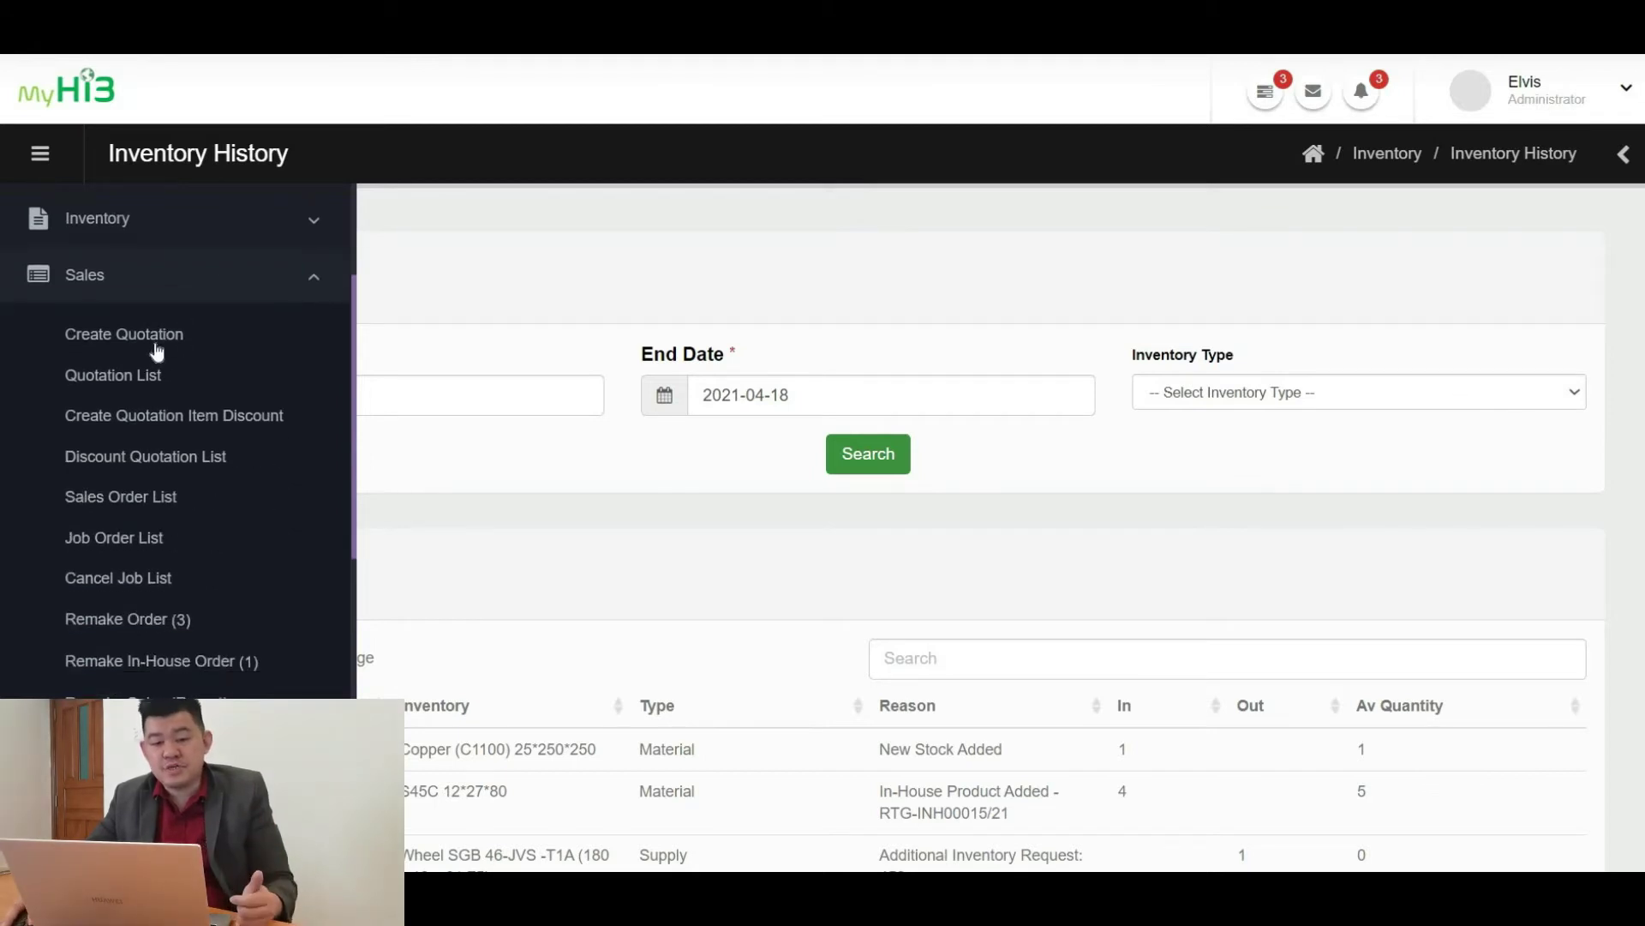
click(156, 351)
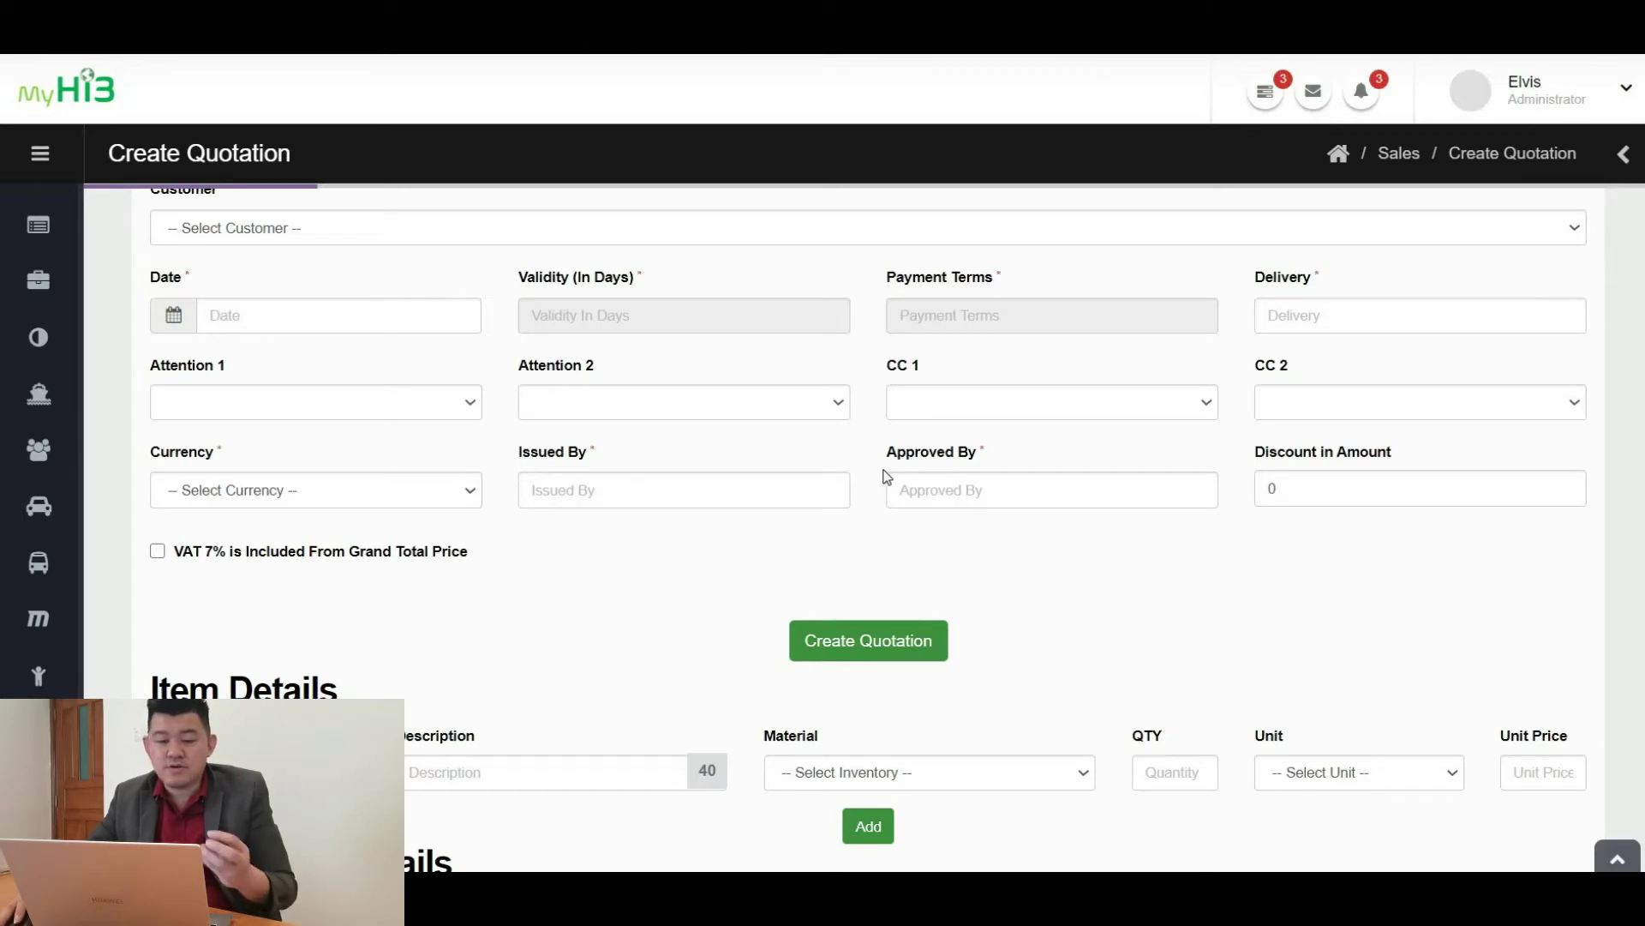
scroll(887, 477, down, 5)
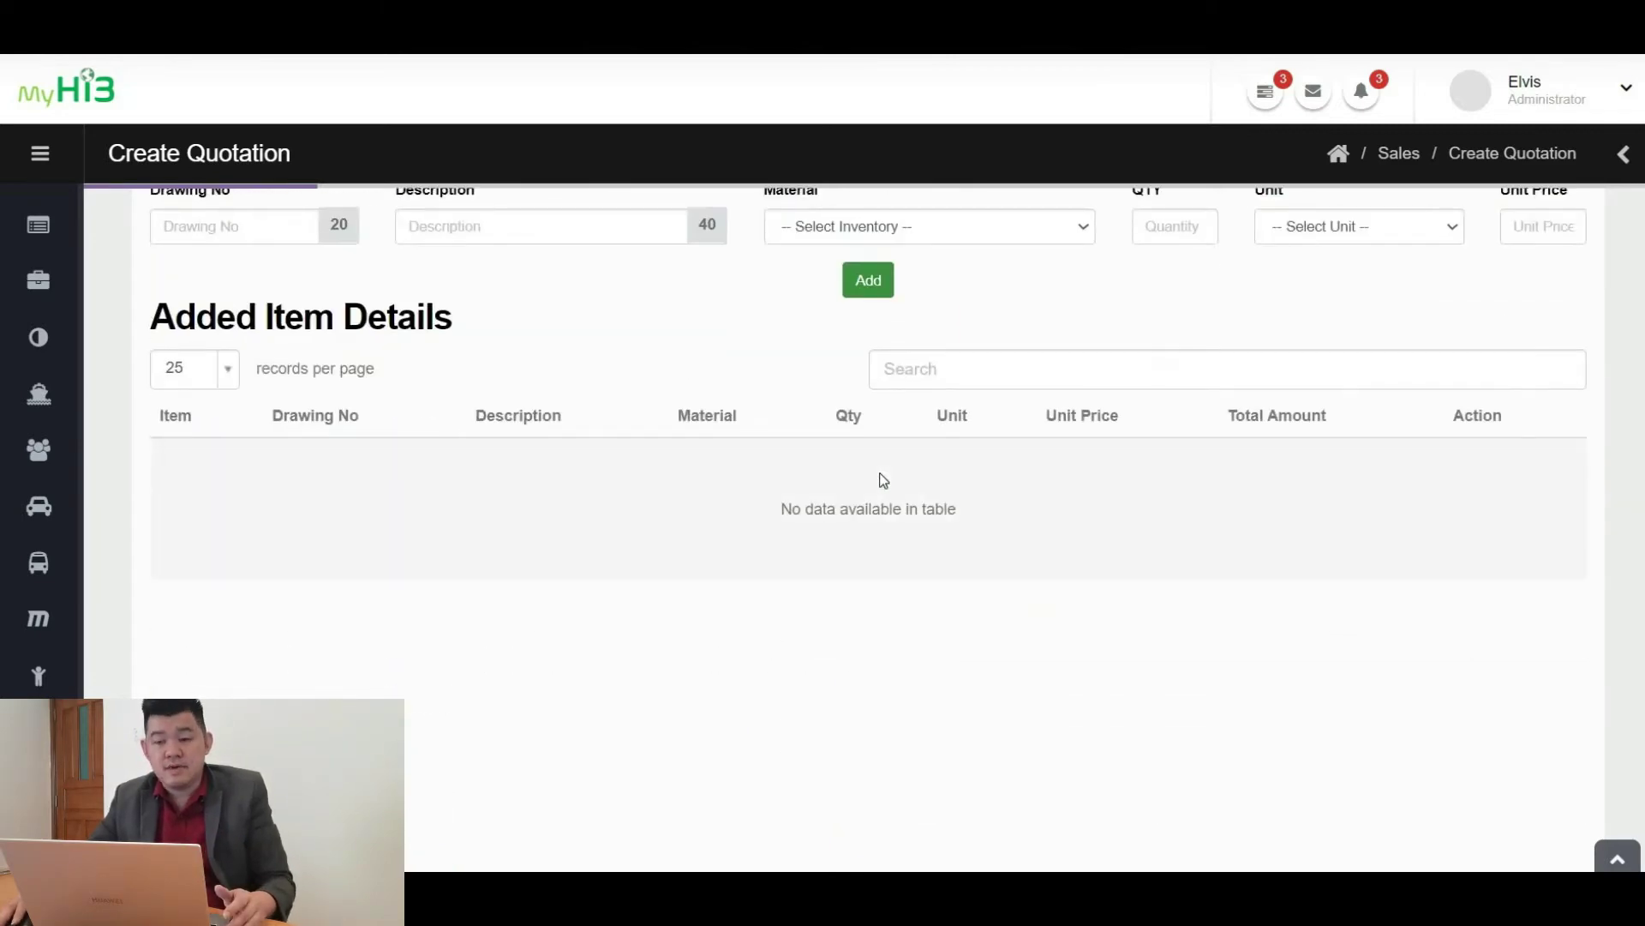
scroll(887, 478, up, 3)
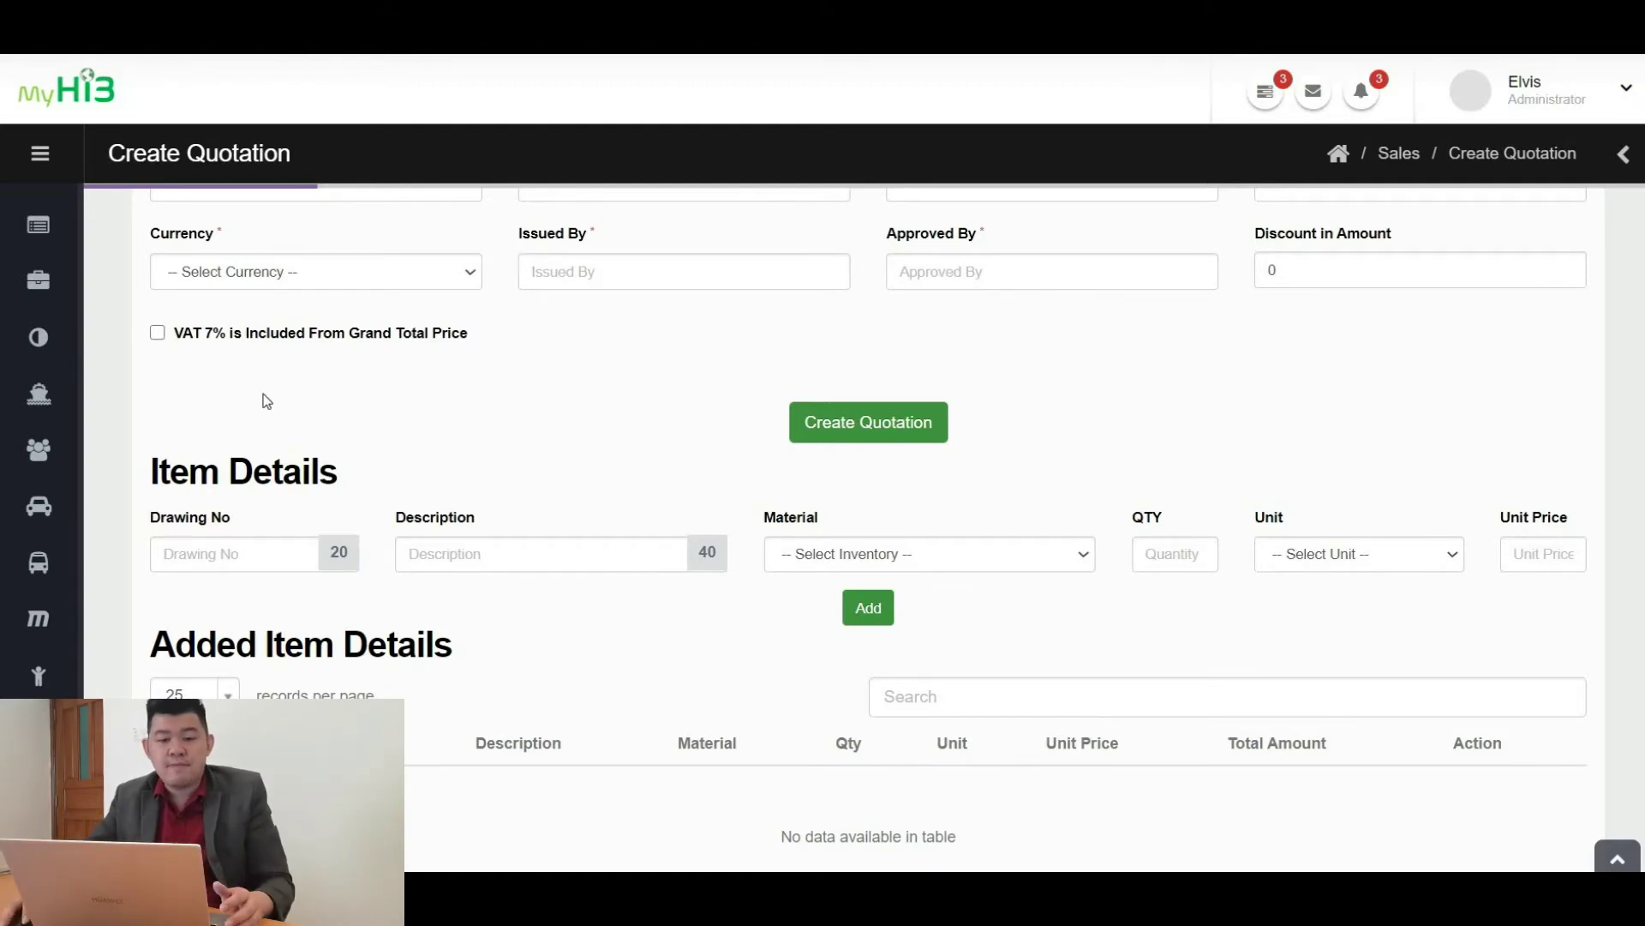
Look over the Sales module's functions, then open the Quotation List and browse the new quotations
mouse_move(48, 473)
scroll(269, 411, up, 3)
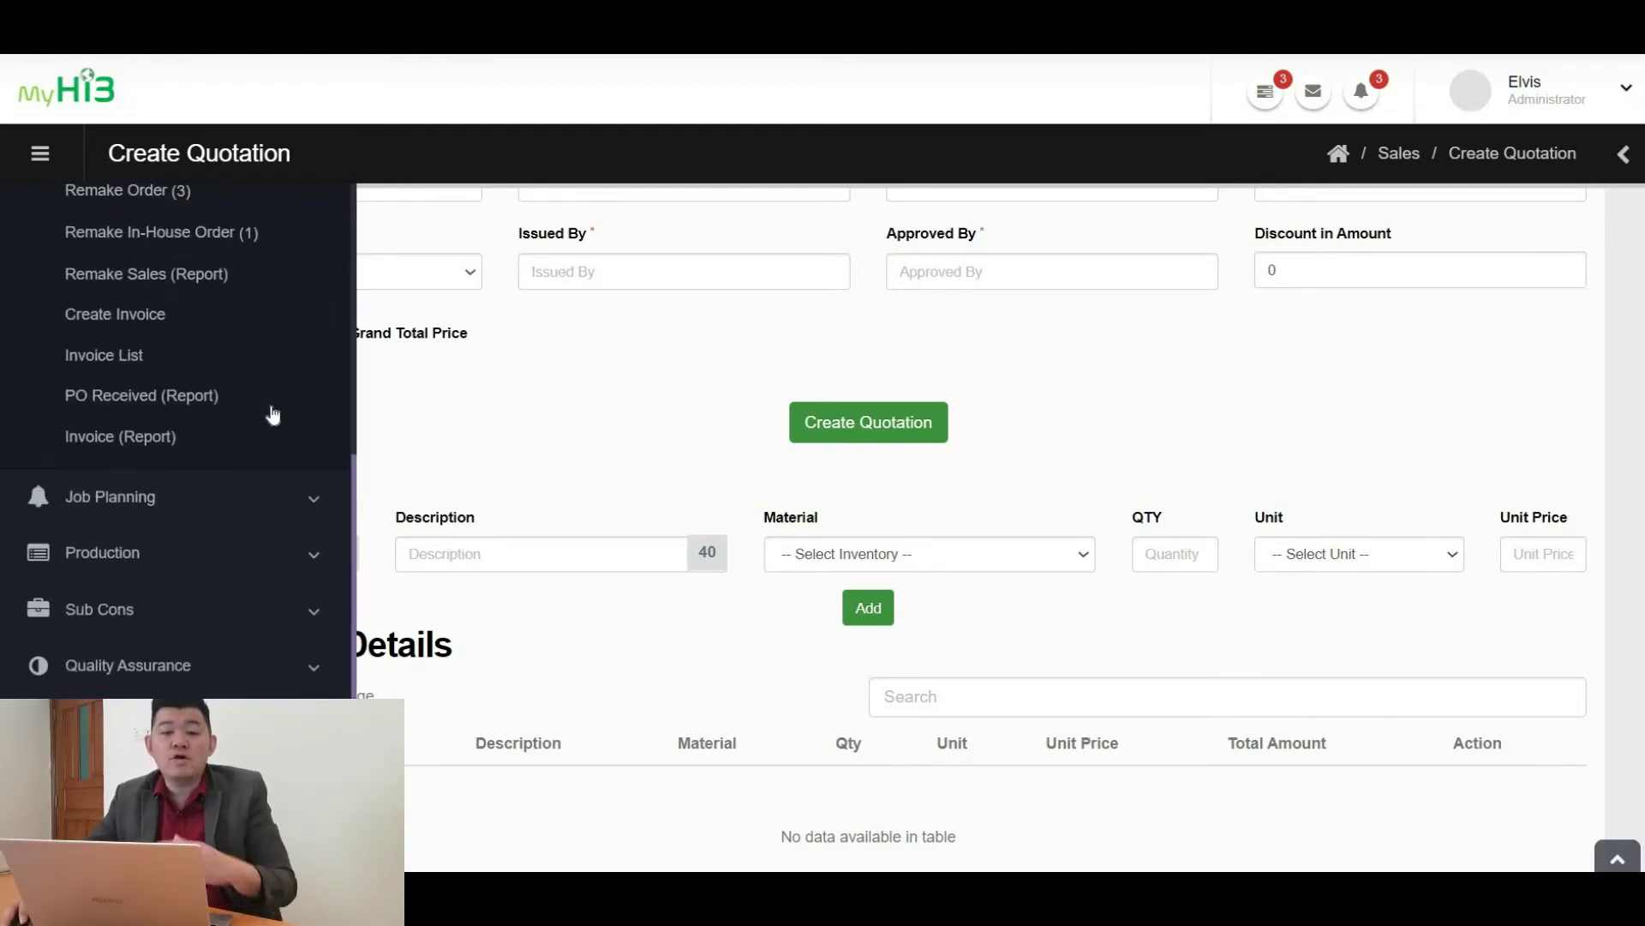
scroll(273, 418, up, 3)
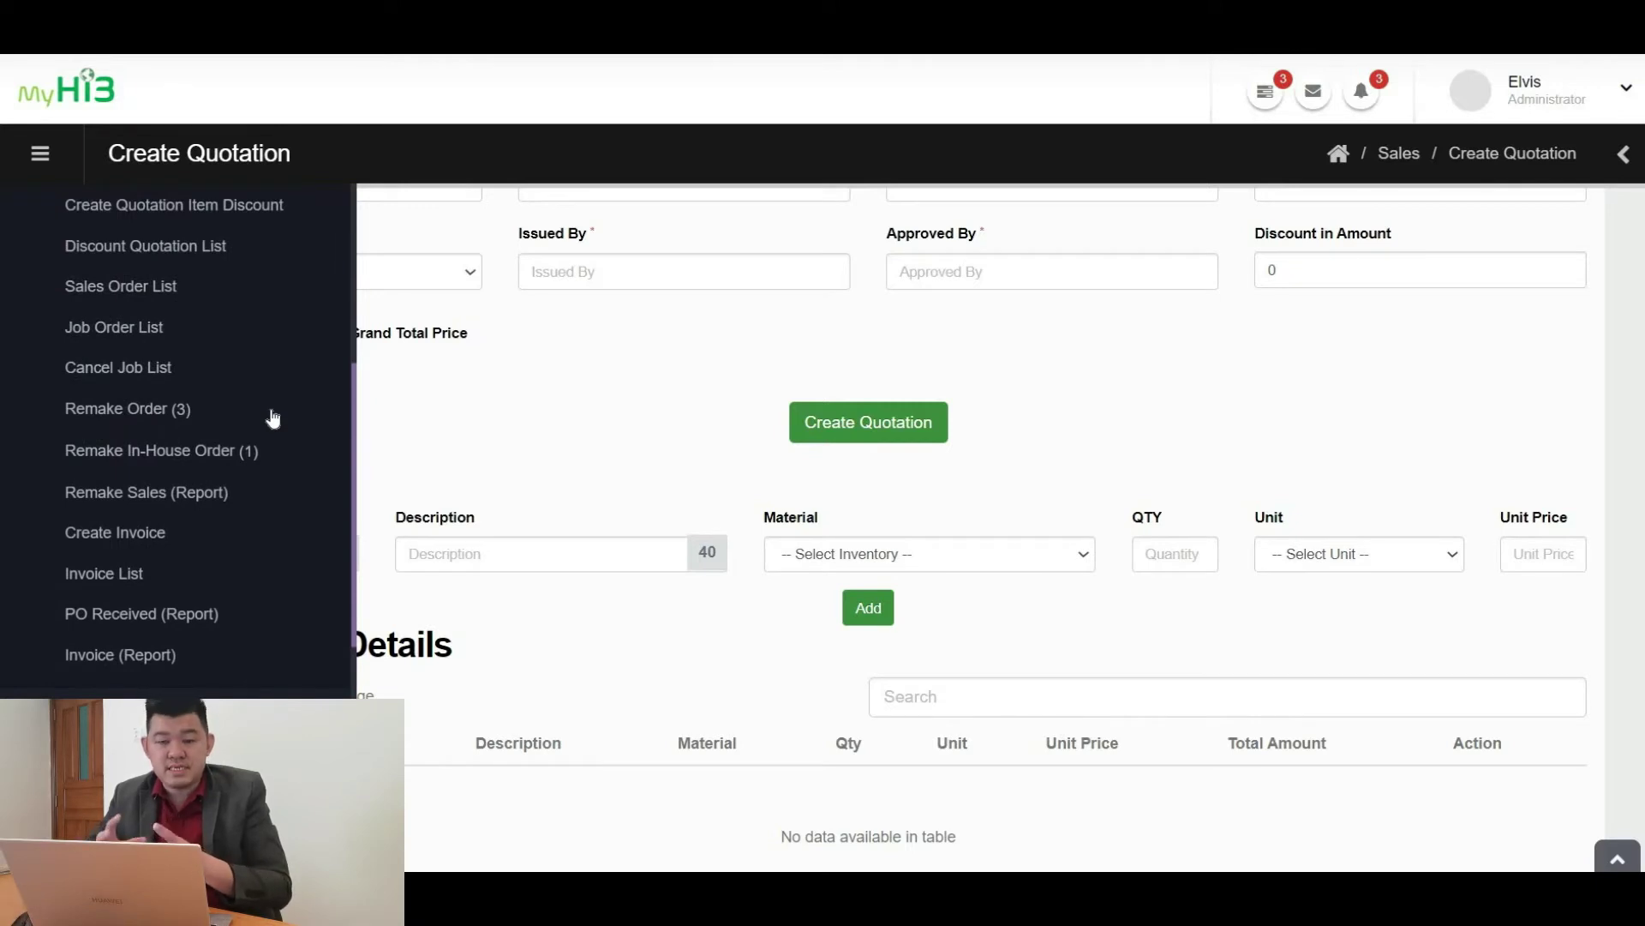
scroll(270, 419, up, 3)
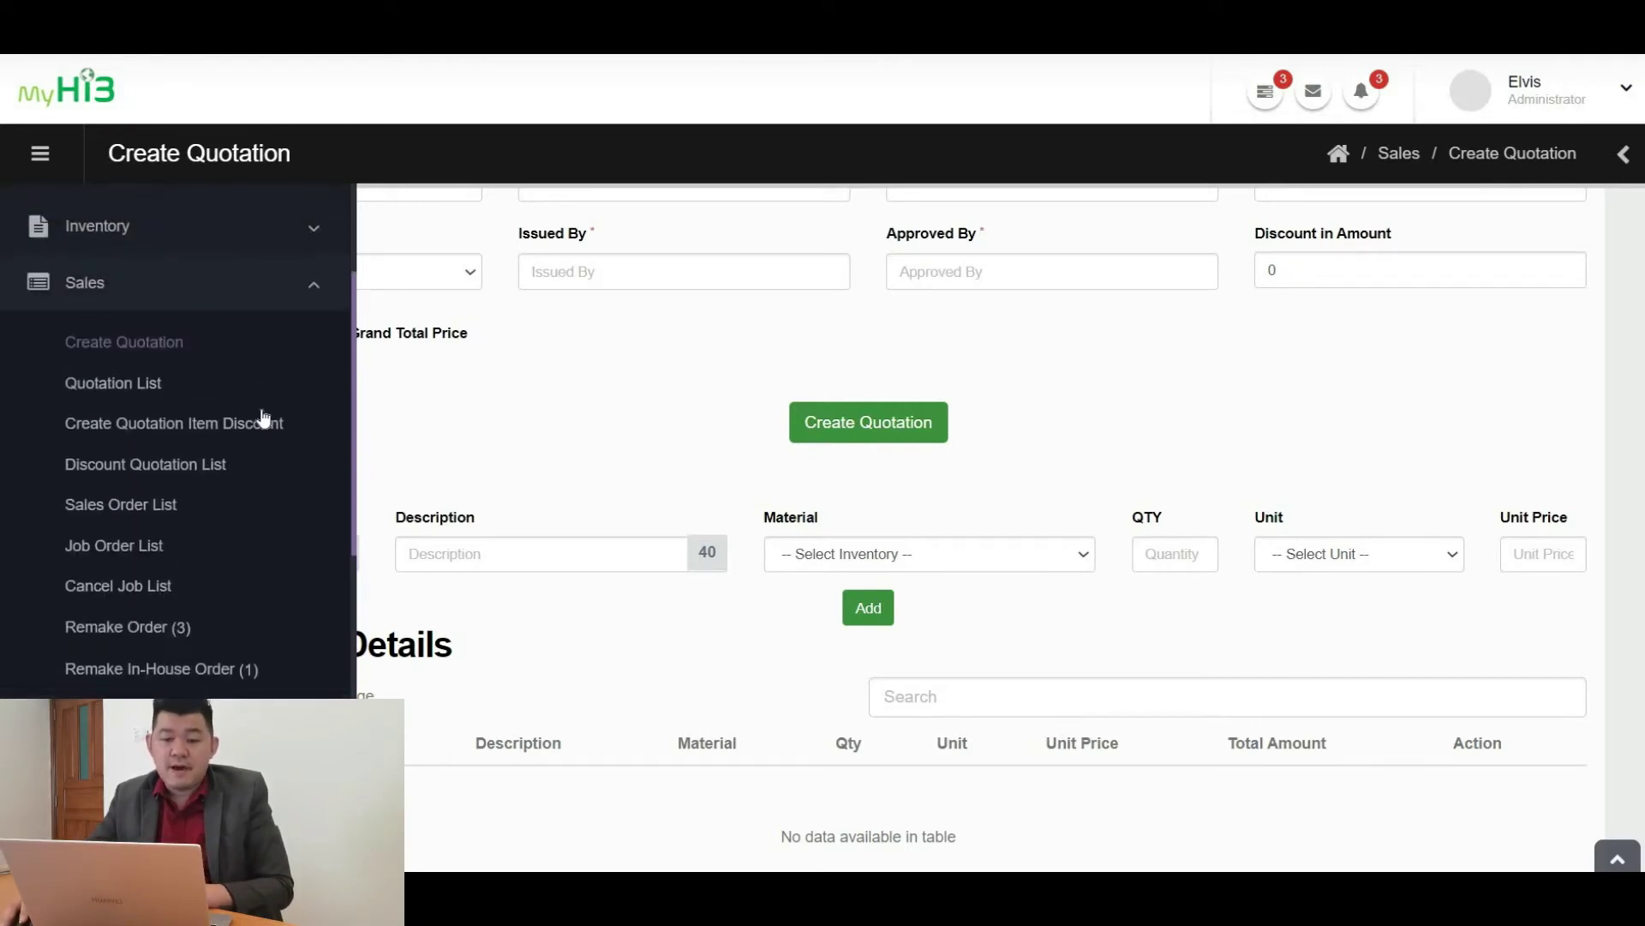
click(150, 386)
scroll(797, 643, down, 3)
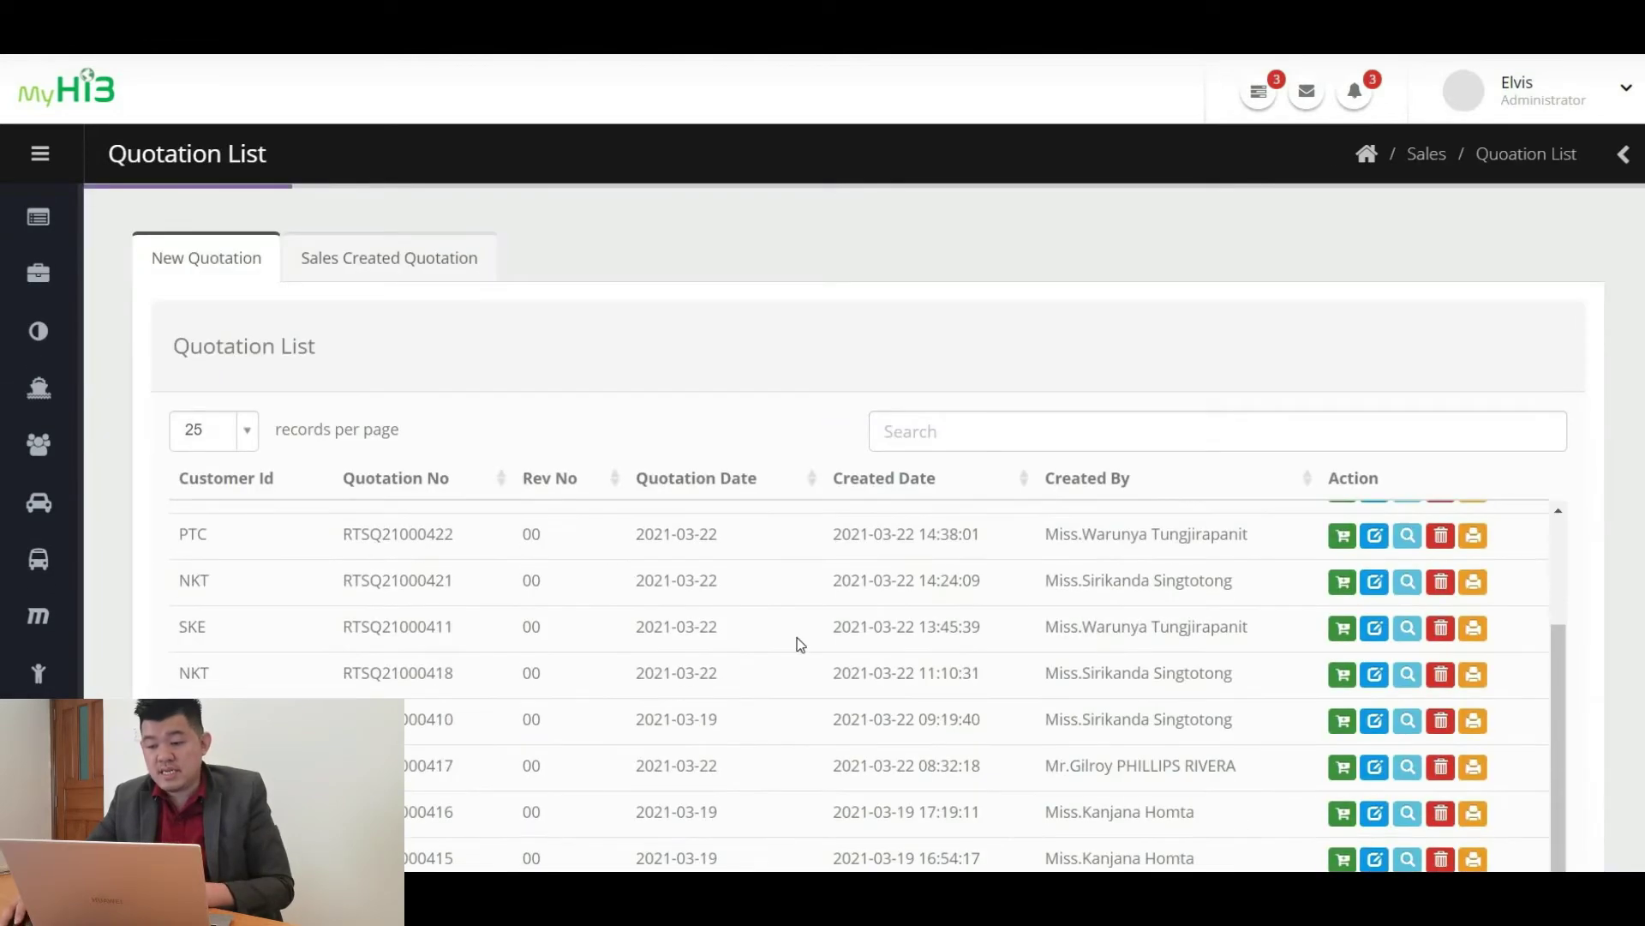
scroll(1054, 672, down, 3)
scroll(808, 661, up, 5)
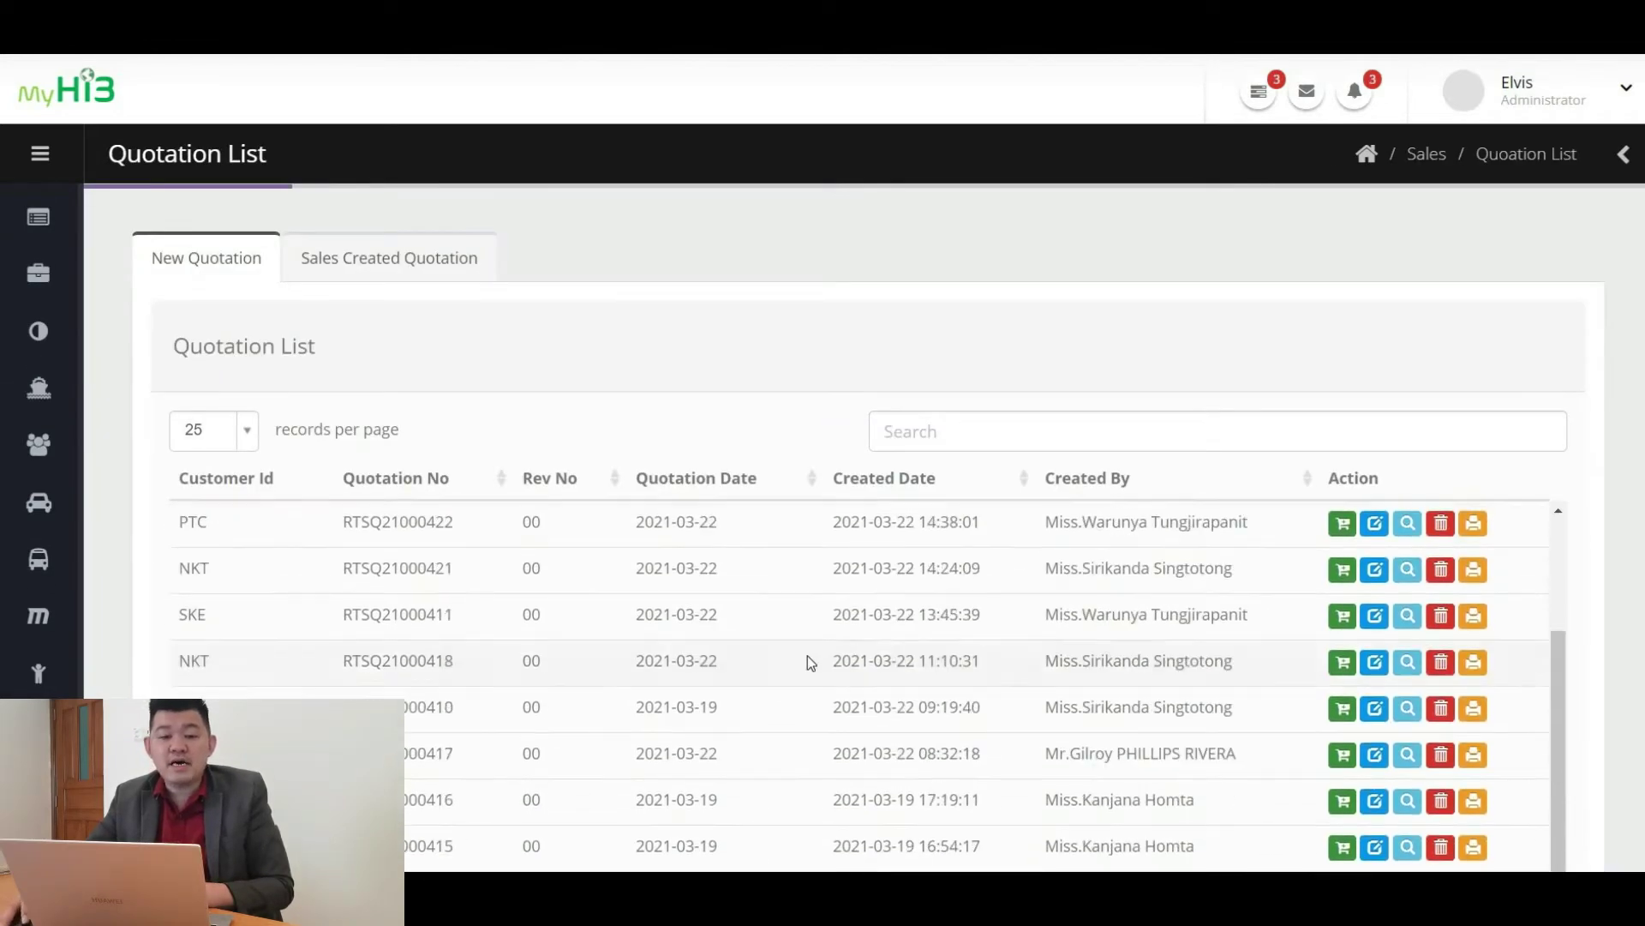
Open the Sales Order List and review its filters and the orders' customer, ETD, quotation and order type columns
mouse_move(146, 311)
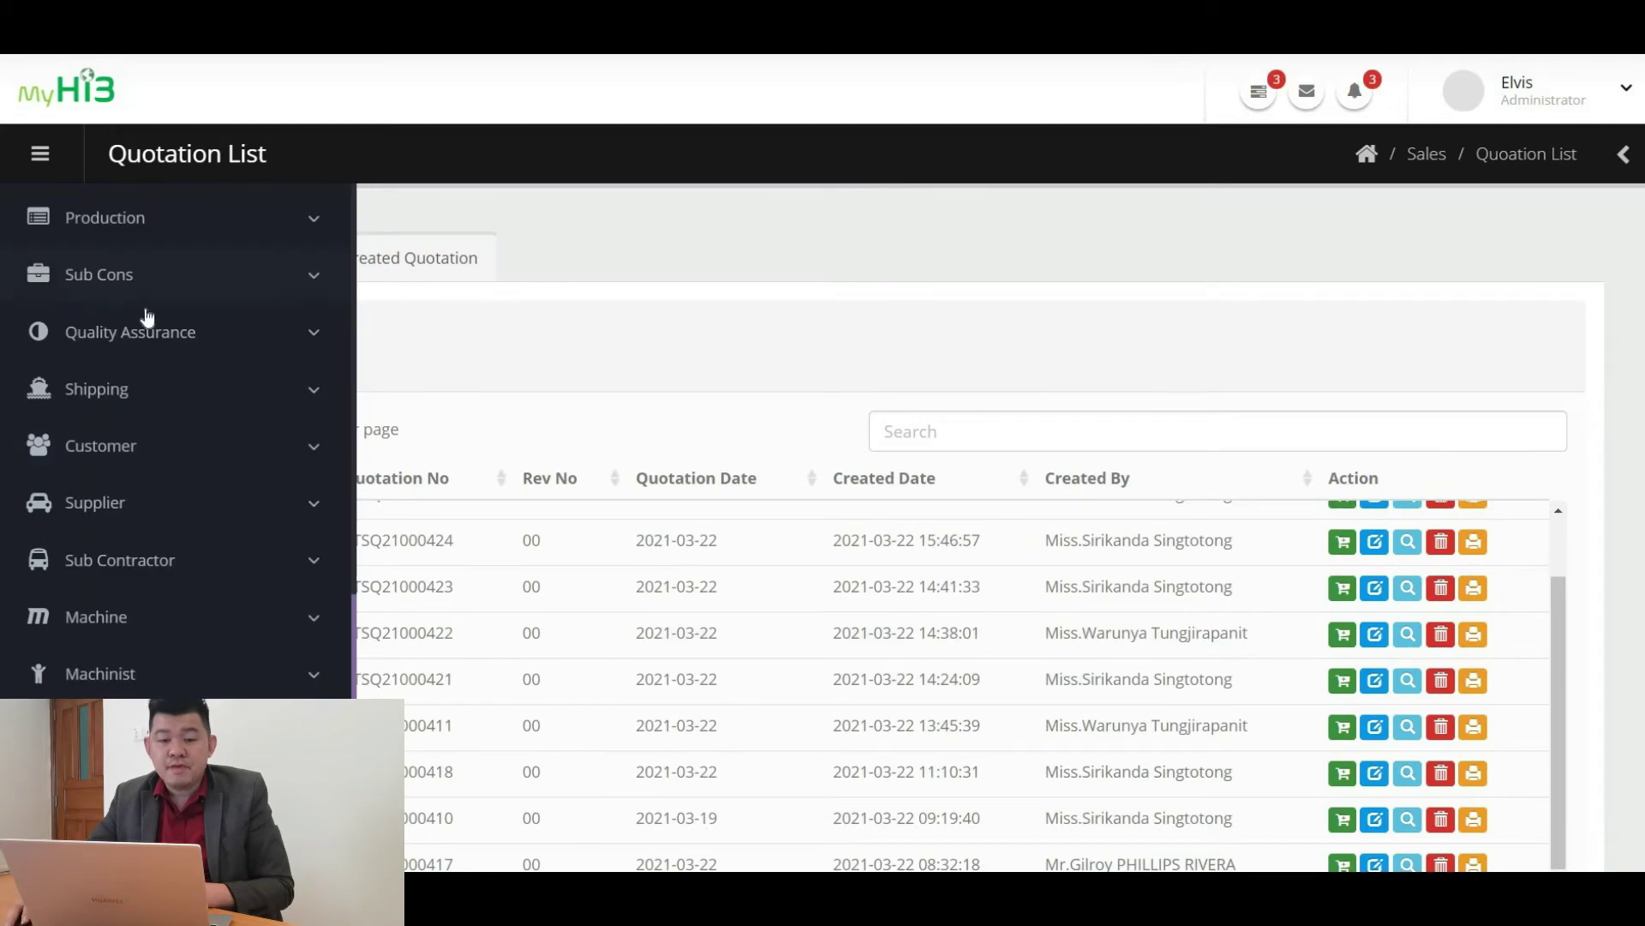
scroll(207, 312, up, 3)
scroll(214, 322, up, 5)
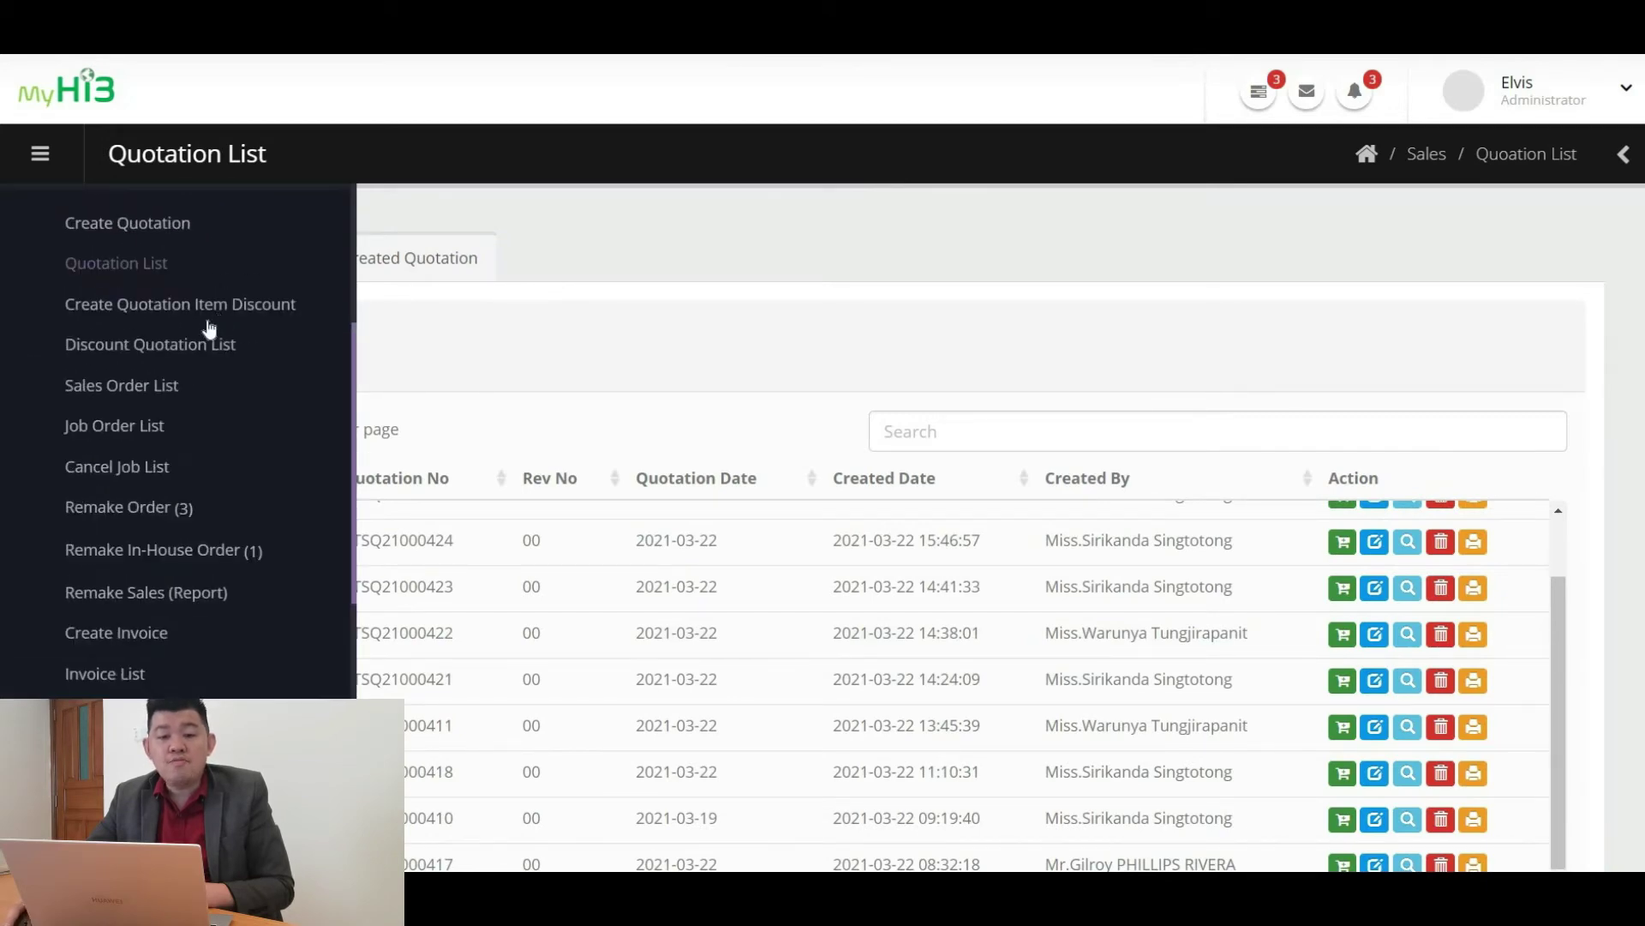
click(126, 387)
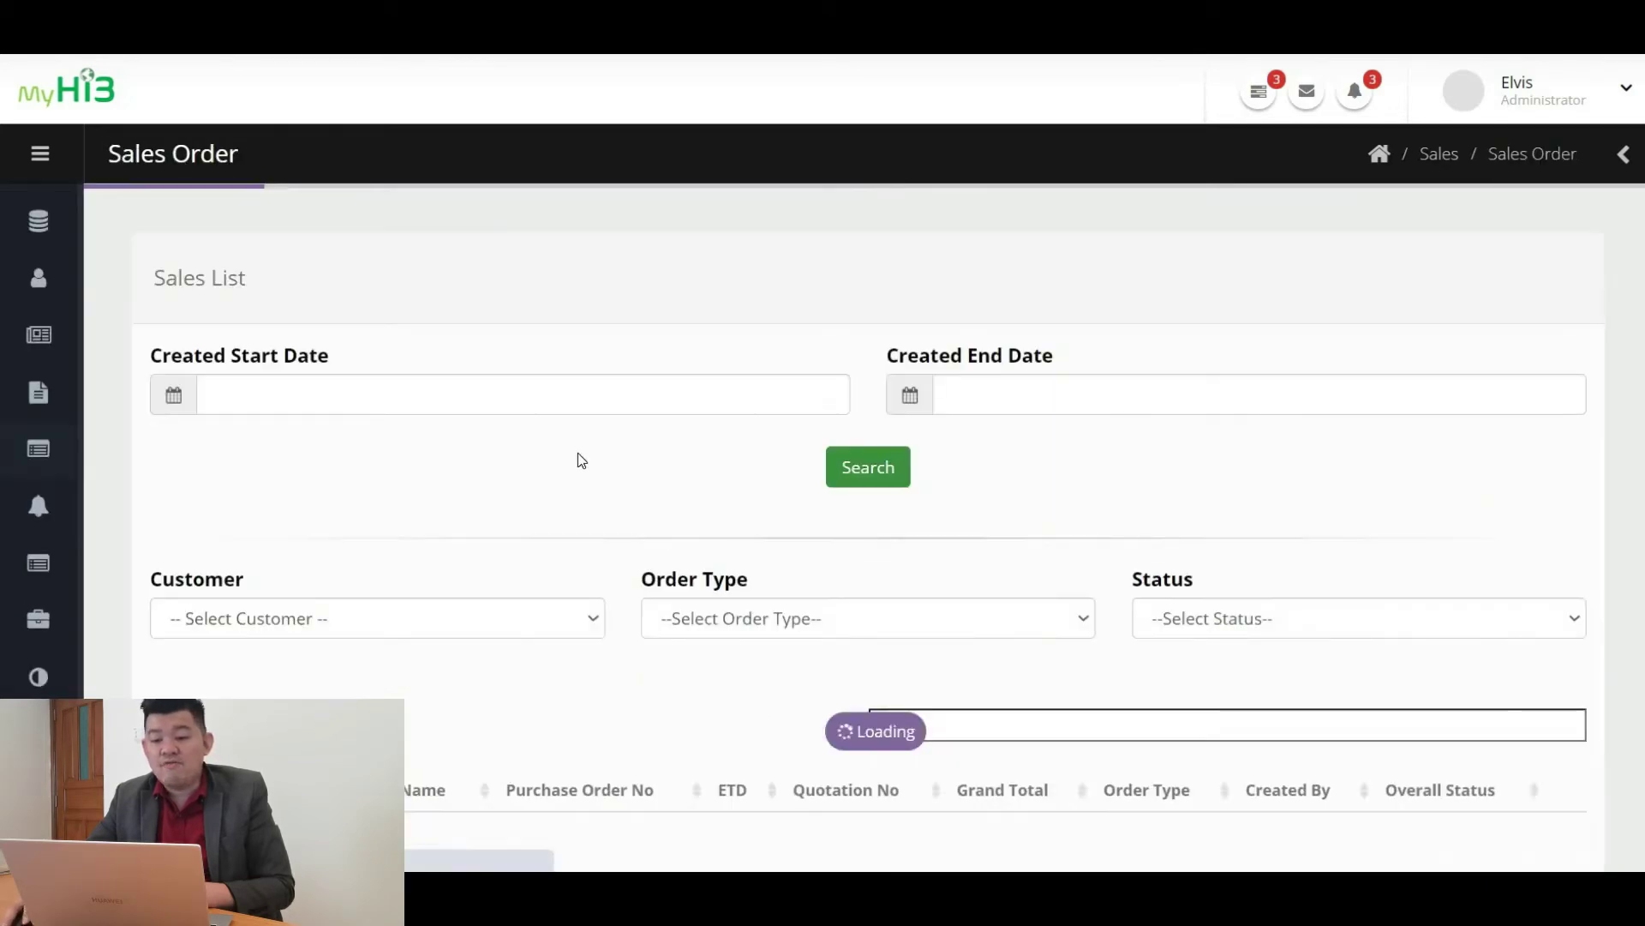
scroll(572, 452, down, 5)
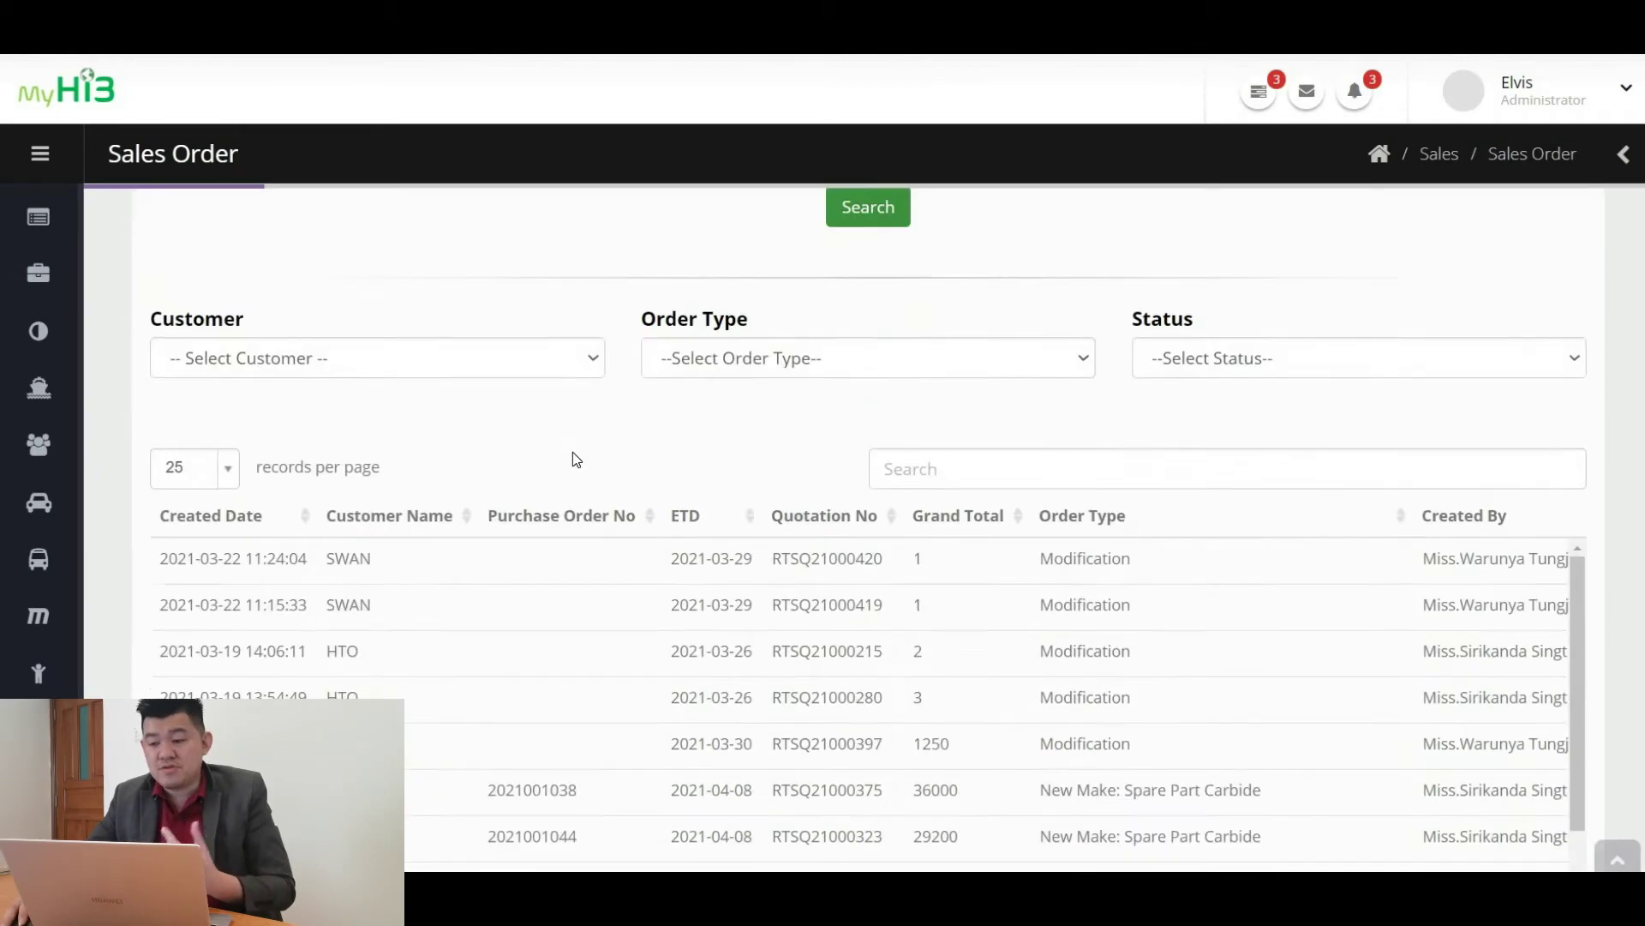
scroll(573, 451, down, 1)
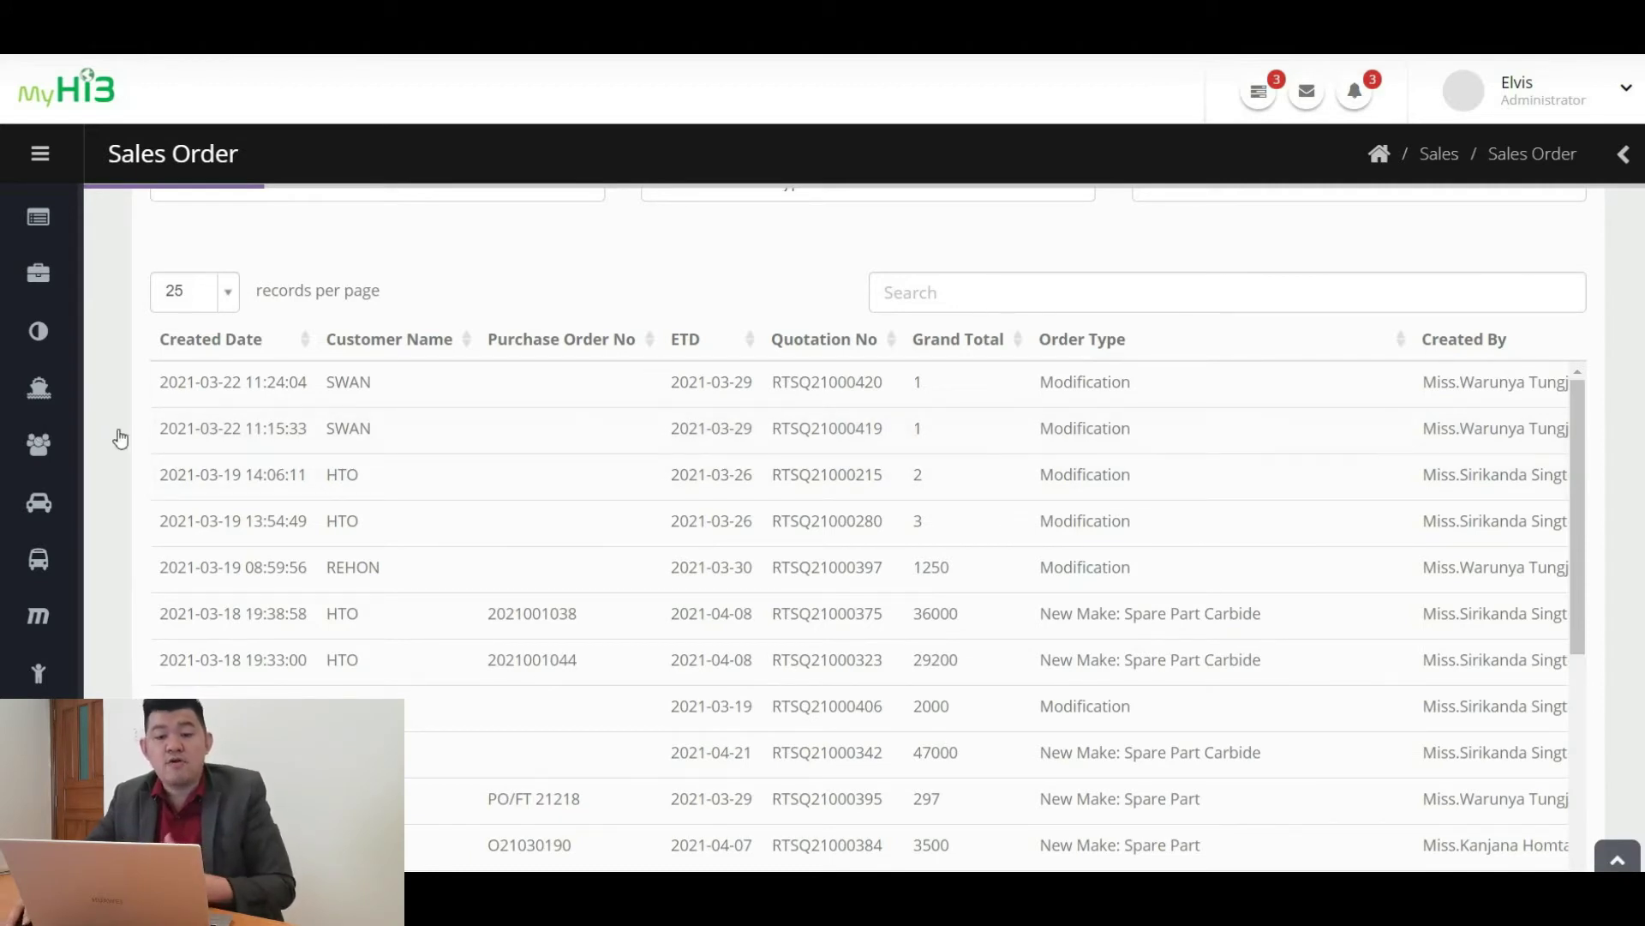
Open the Job Order List and browse the job orders with their drawing numbers, customers and ETDs
mouse_move(157, 420)
scroll(162, 423, up, 7)
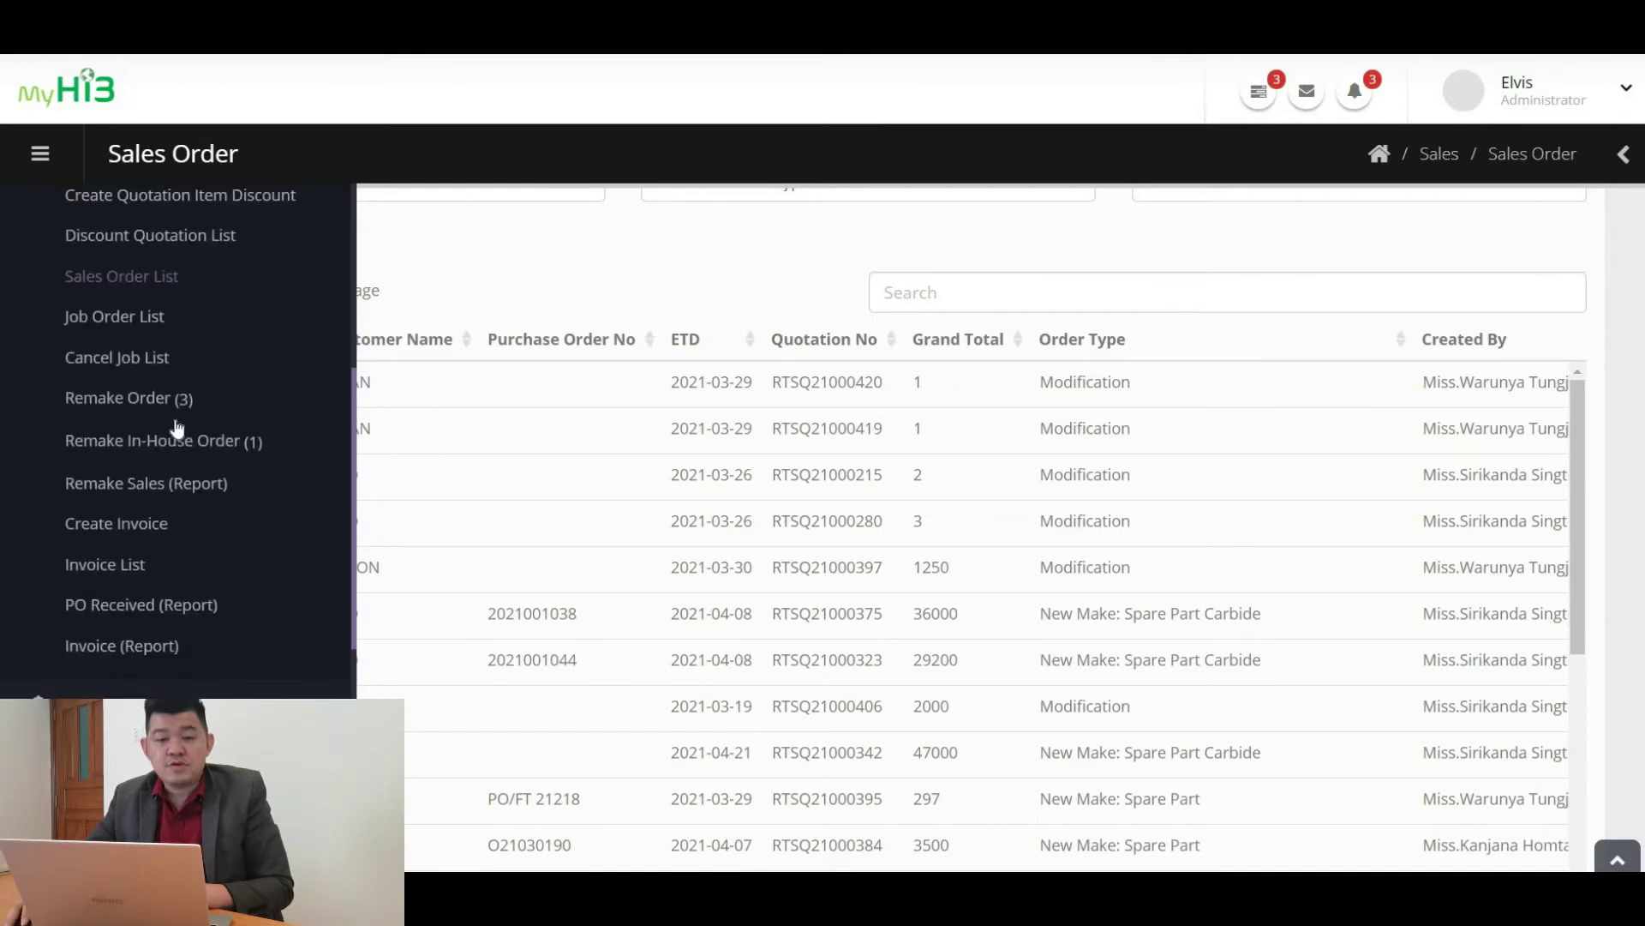
scroll(185, 417, up, 1)
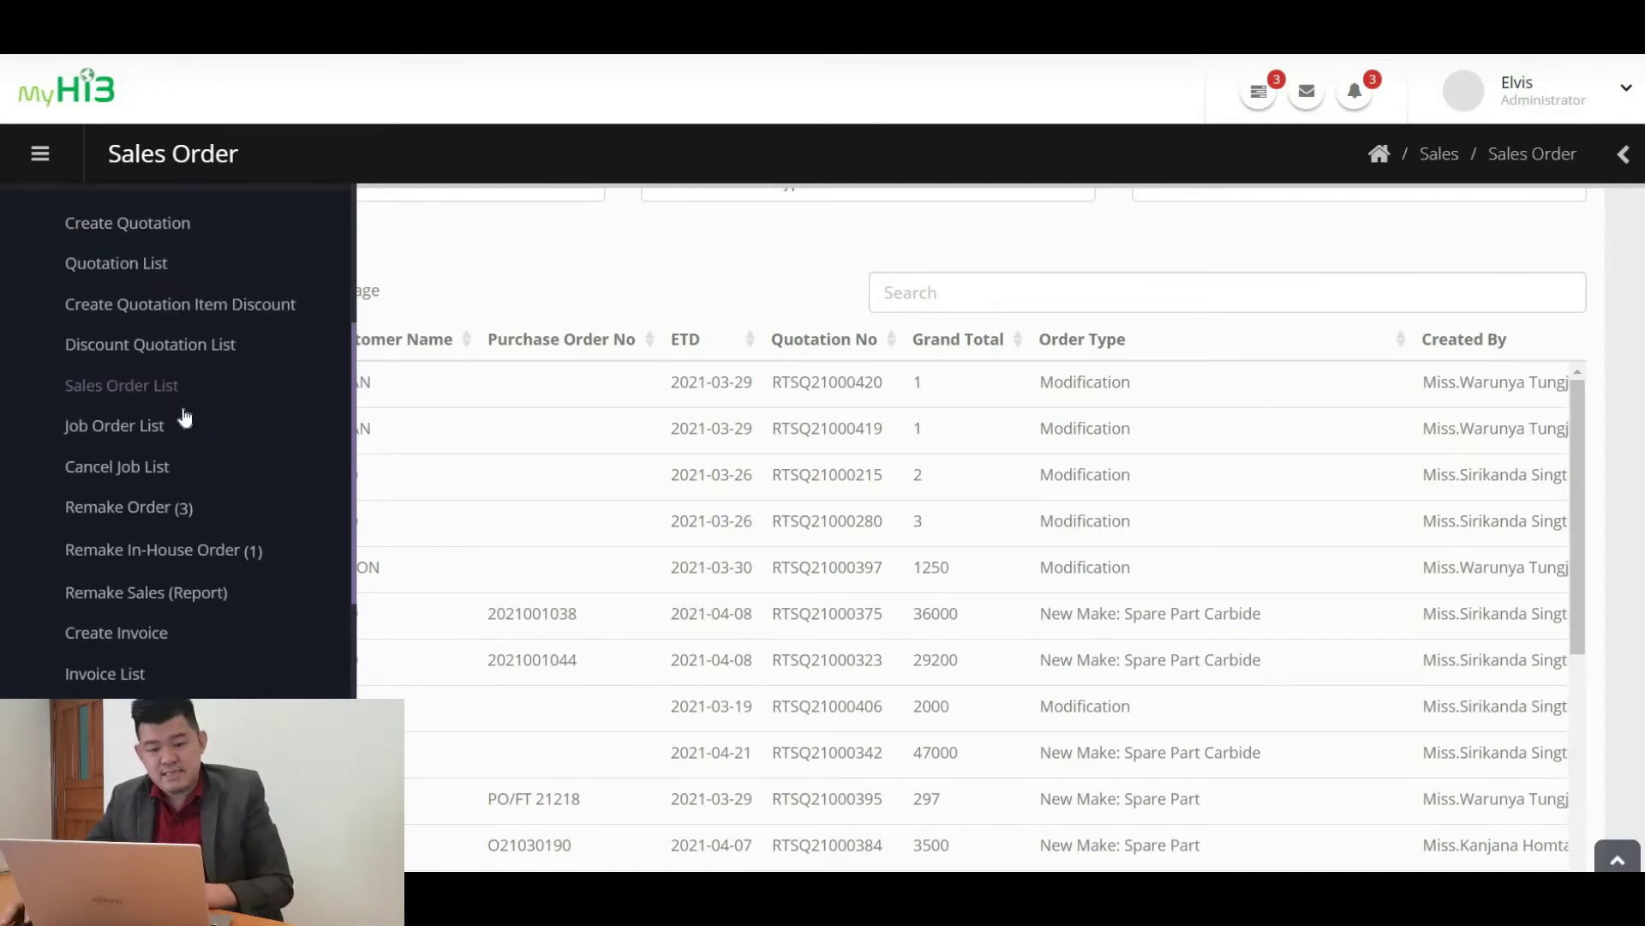
click(154, 433)
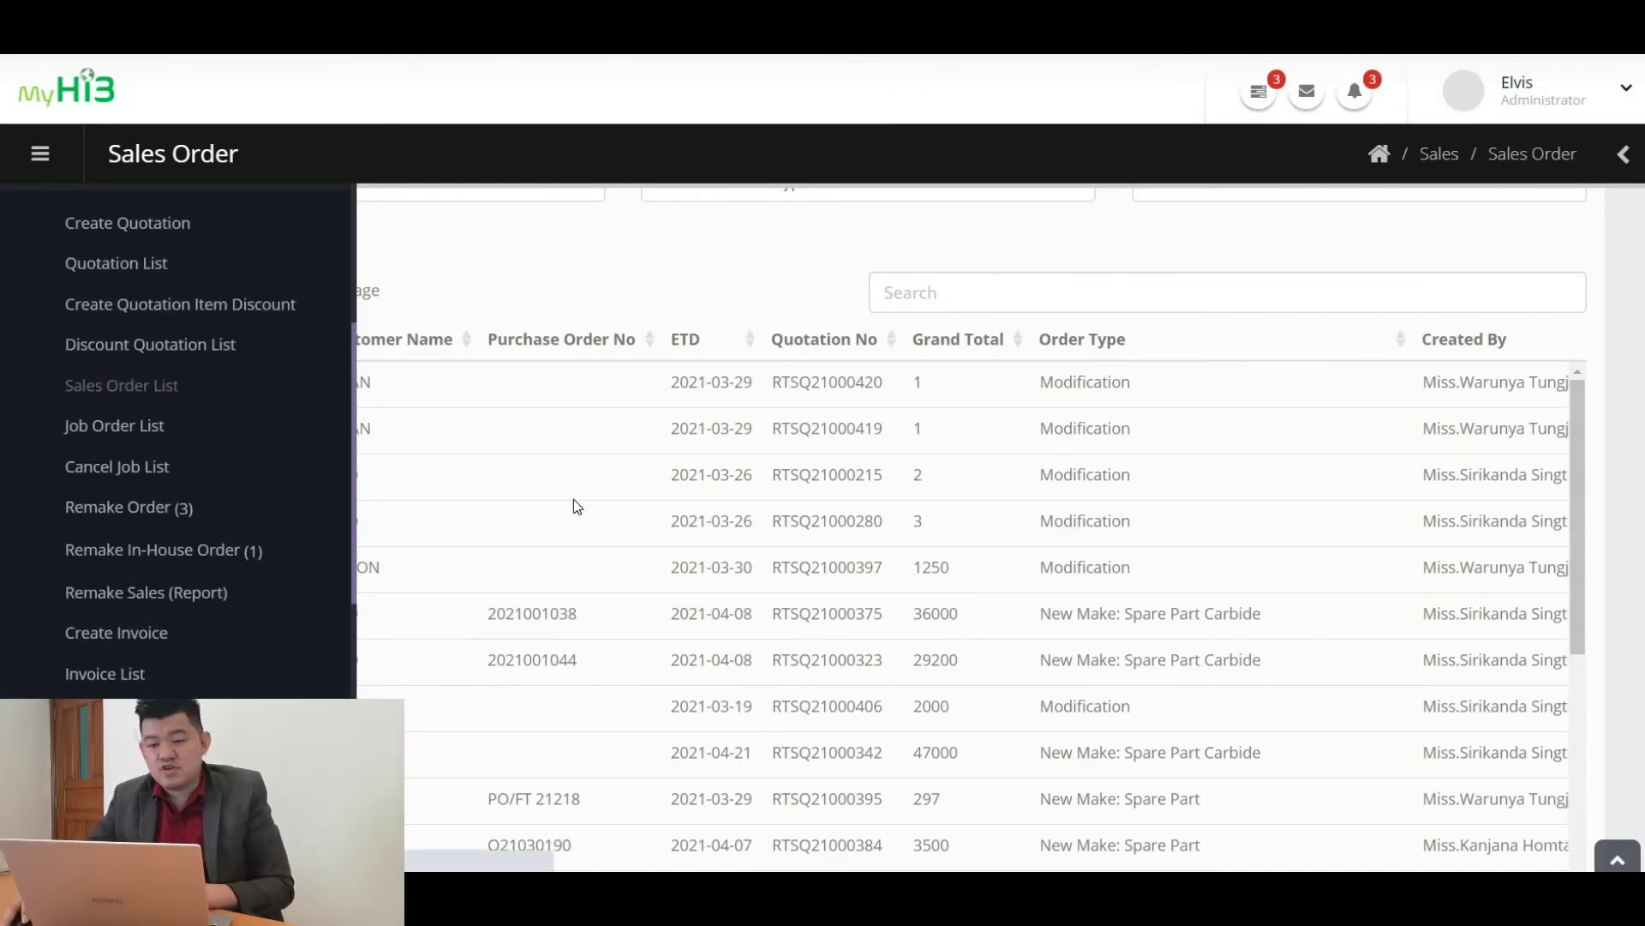
scroll(548, 502, down, 3)
scroll(549, 501, down, 2)
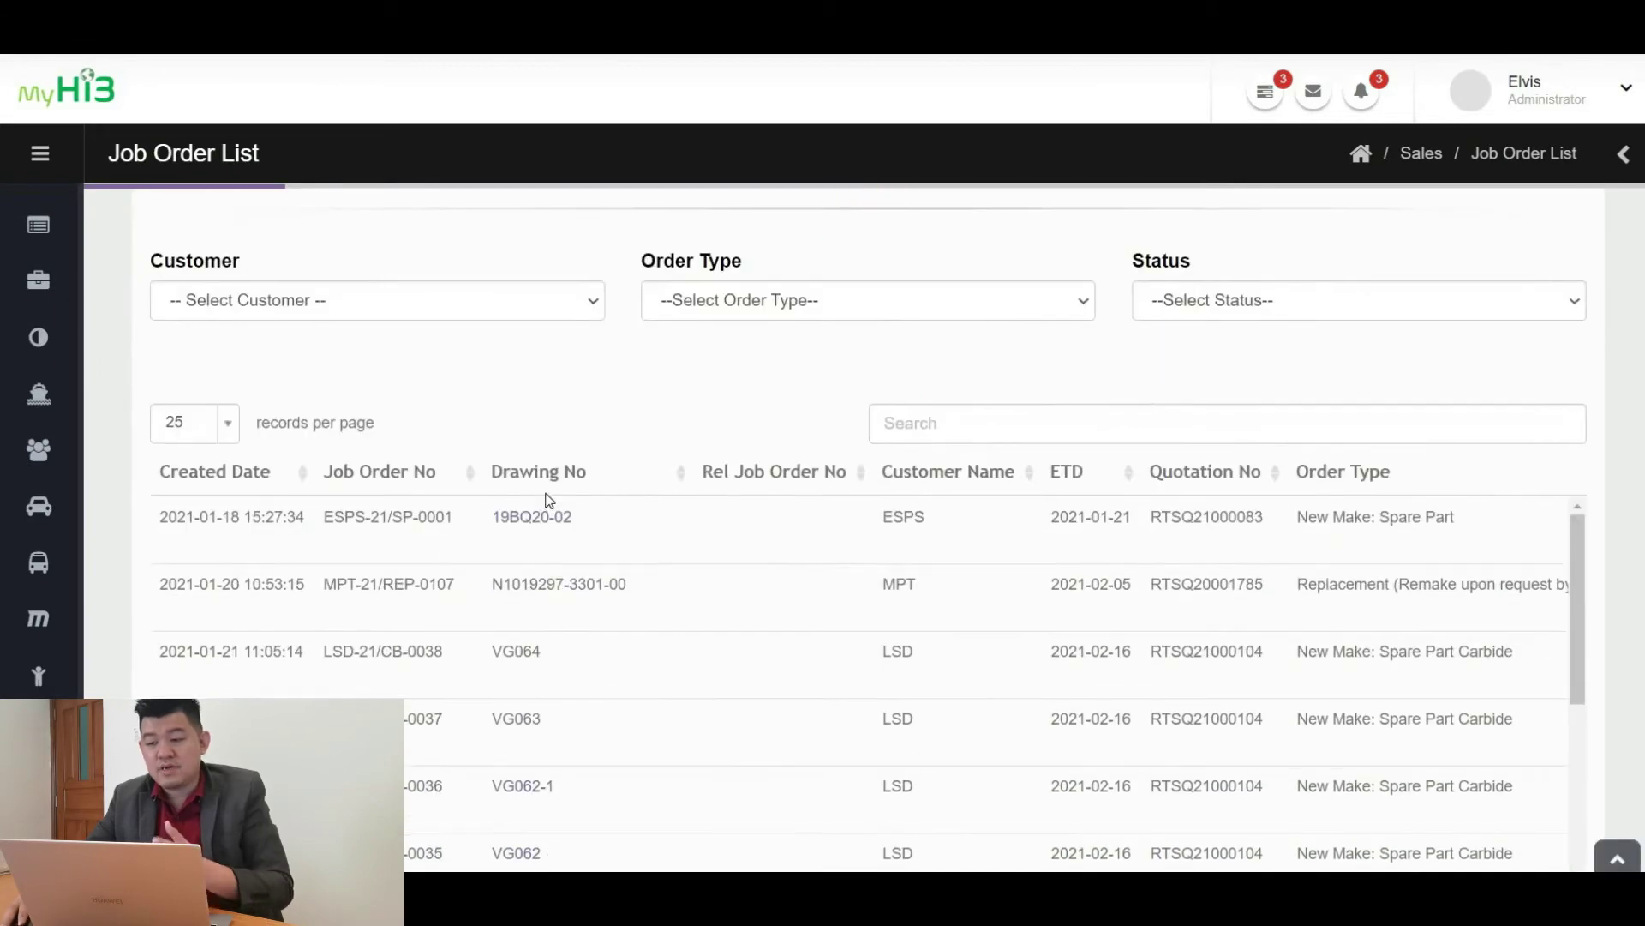
scroll(549, 499, down, 3)
Open the Invoice List in the Sales module and browse the invoices with their amounts and statuses
mouse_move(194, 387)
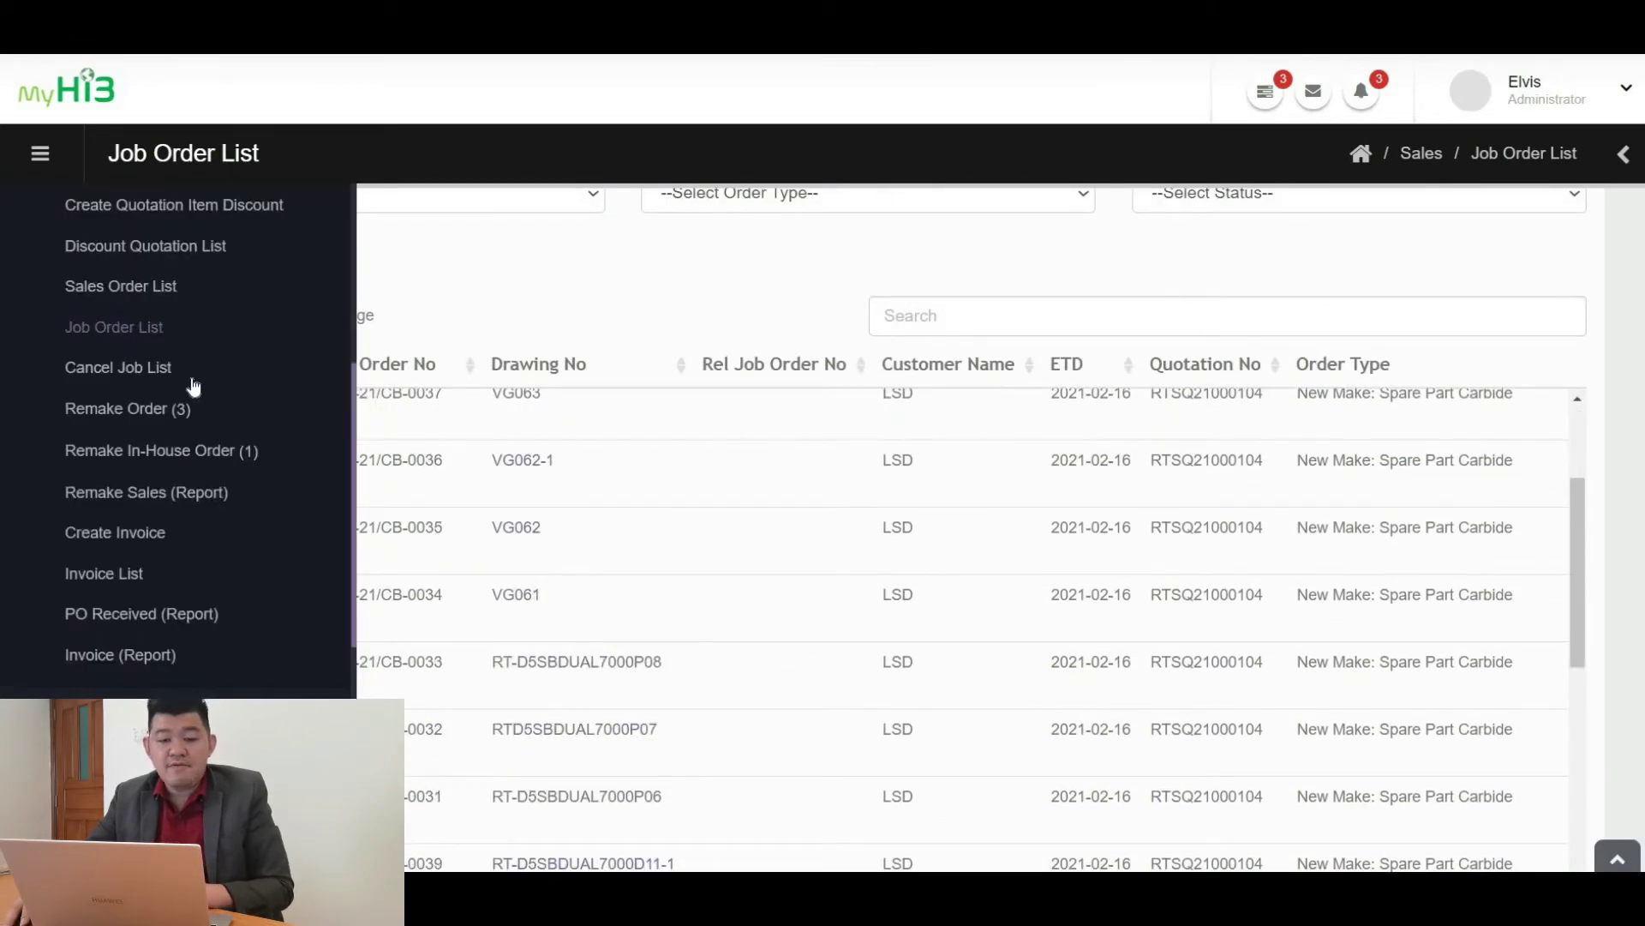
click(103, 574)
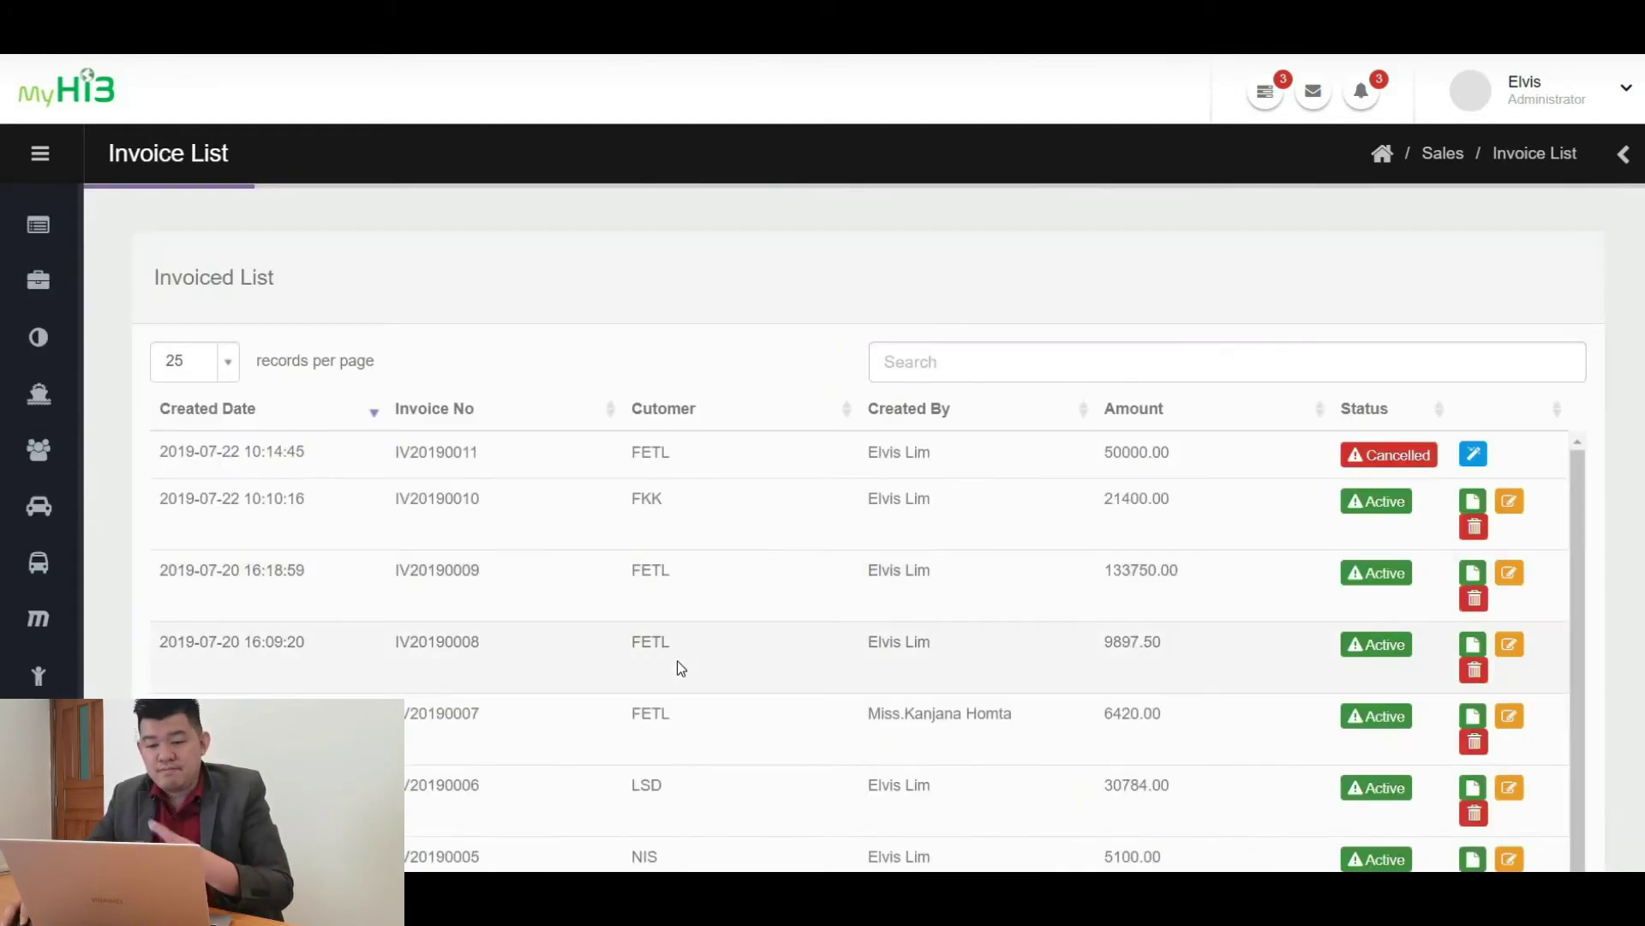
scroll(679, 663, down, 2)
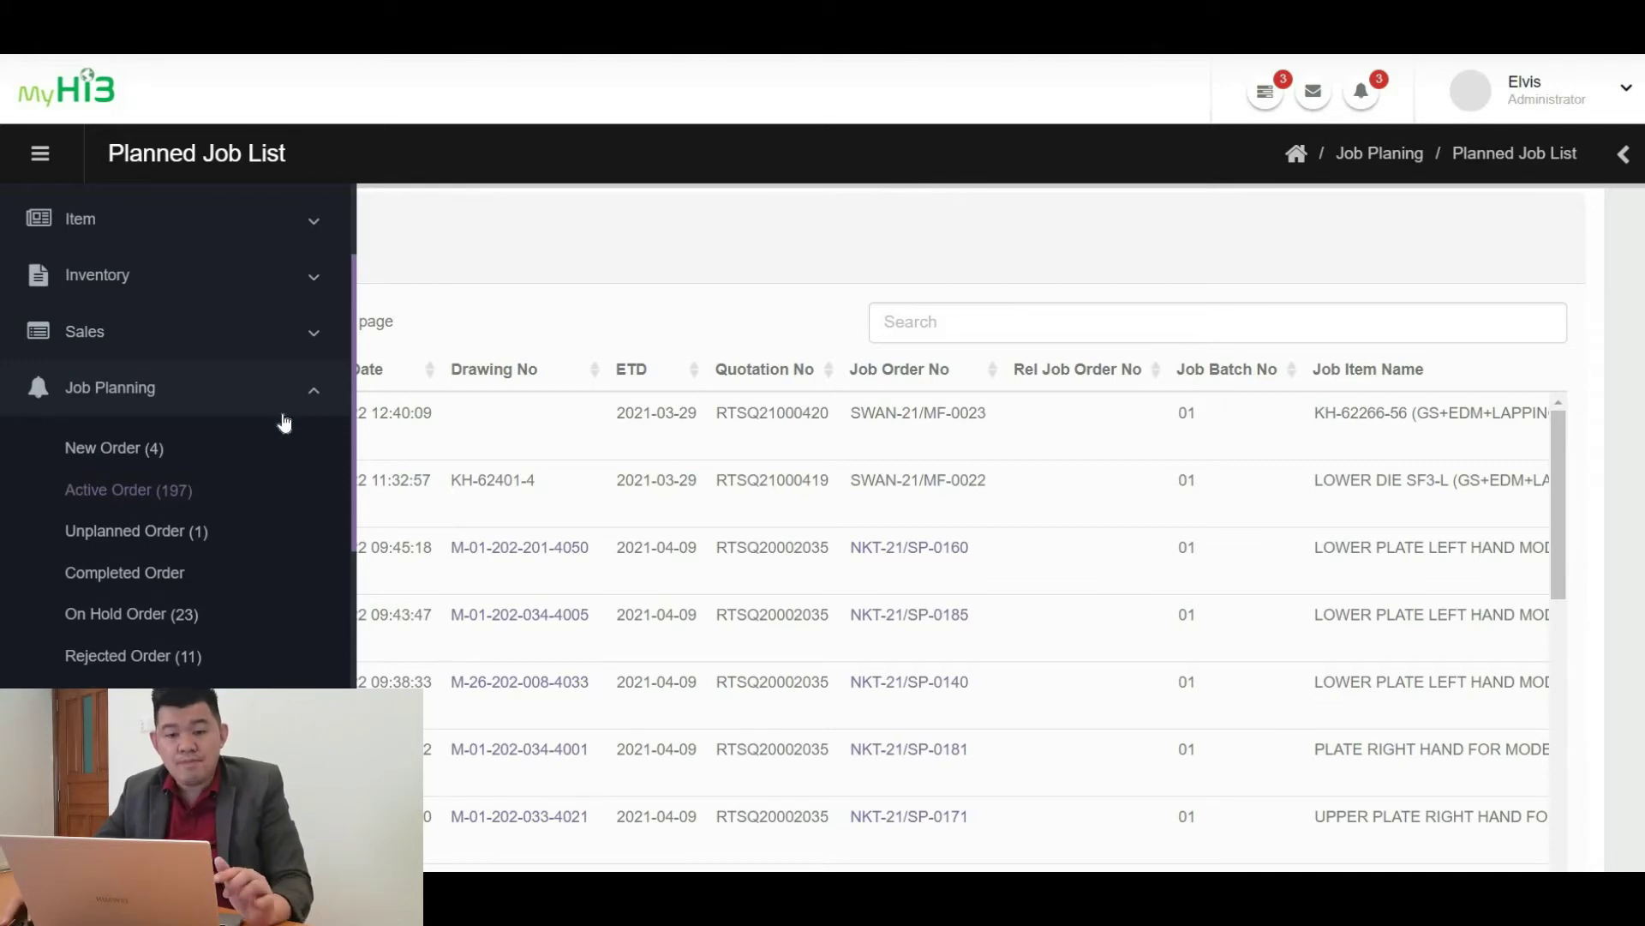
Open New Order in the Job Planning module and examine the job item names in the New Job Lists table
click(125, 451)
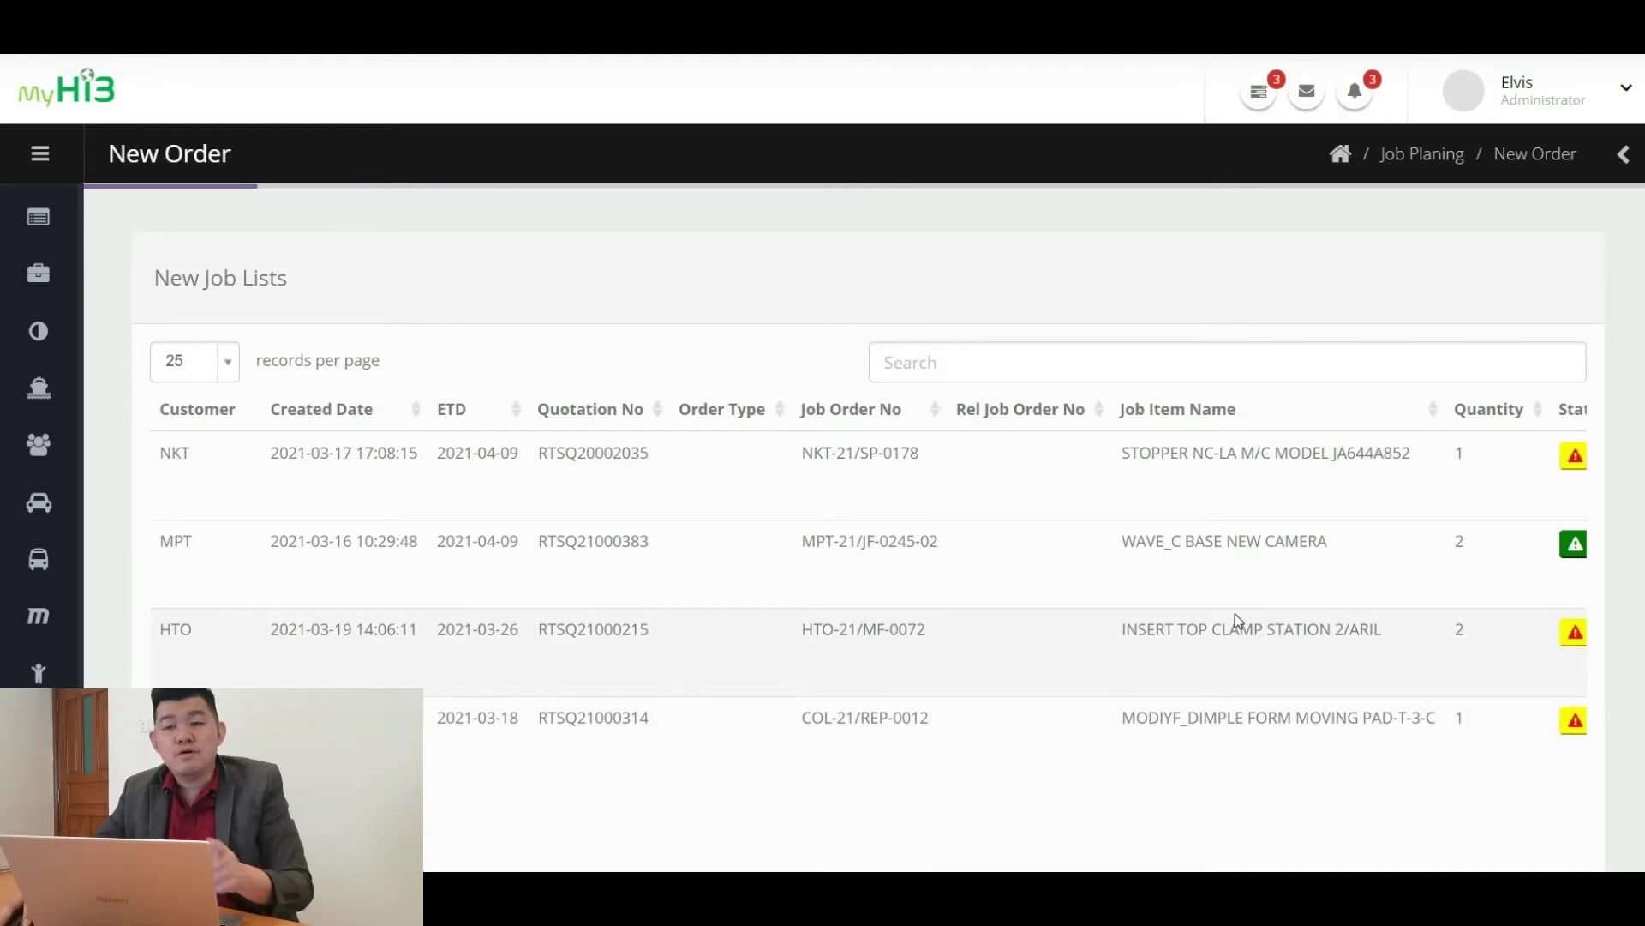
drag(1240, 467, 1139, 473)
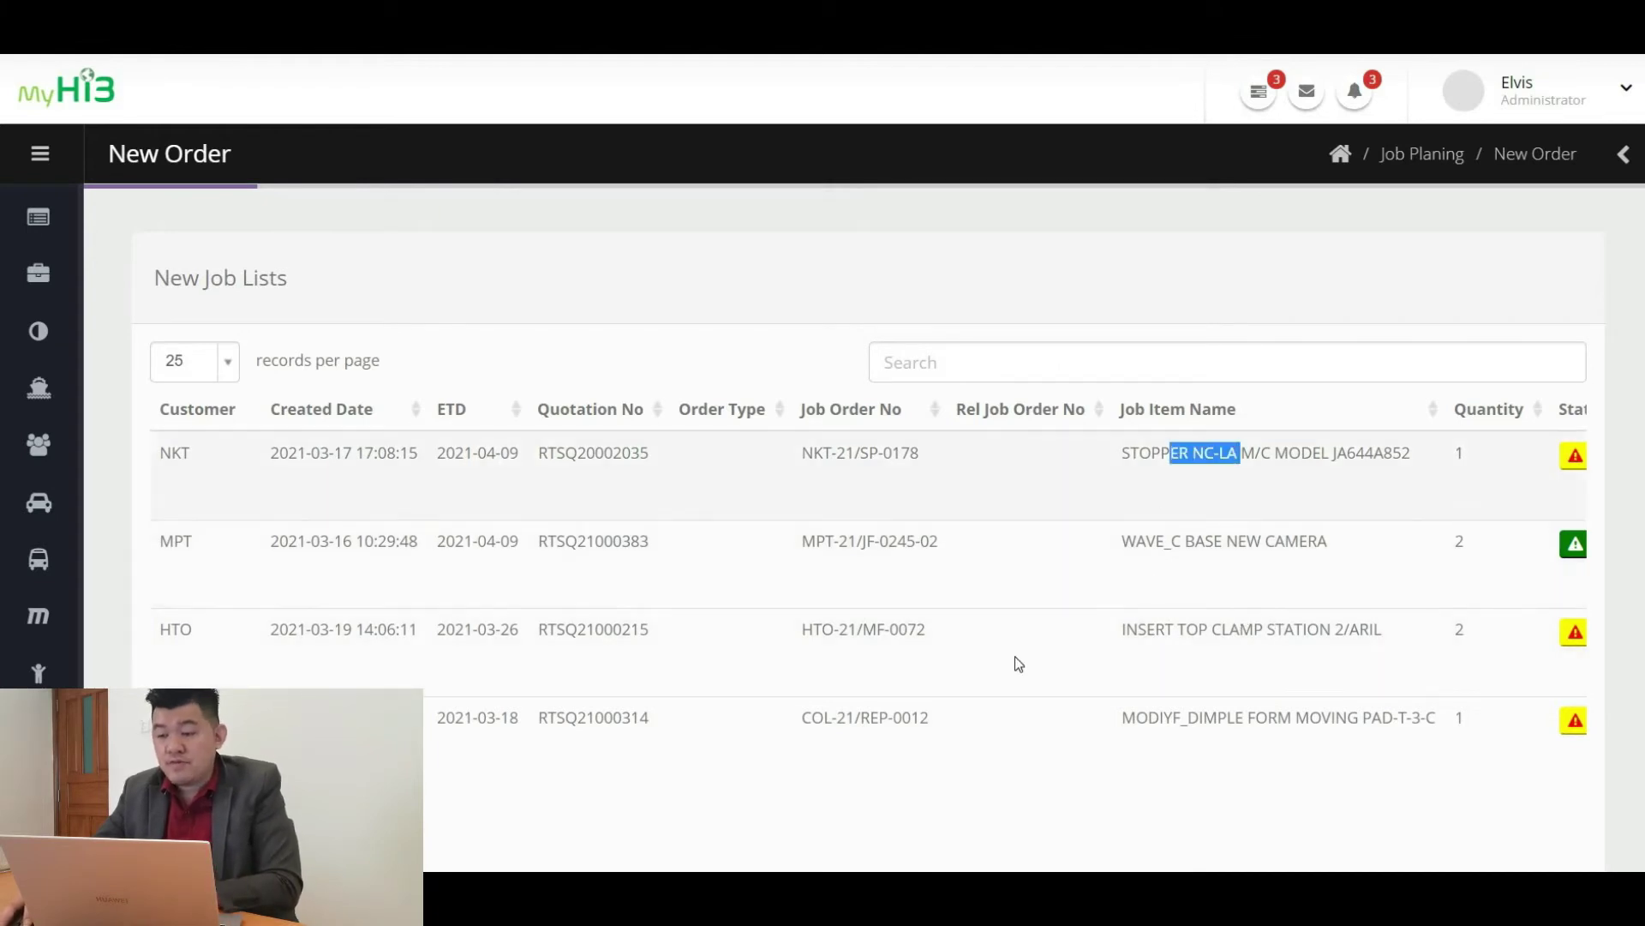
Start planning the STOPPER NC-LA M/C MODEL JA644A852 job and go to the Create Planning section of its form
scroll(1005, 662, down, 3)
drag(1067, 802, 1293, 804)
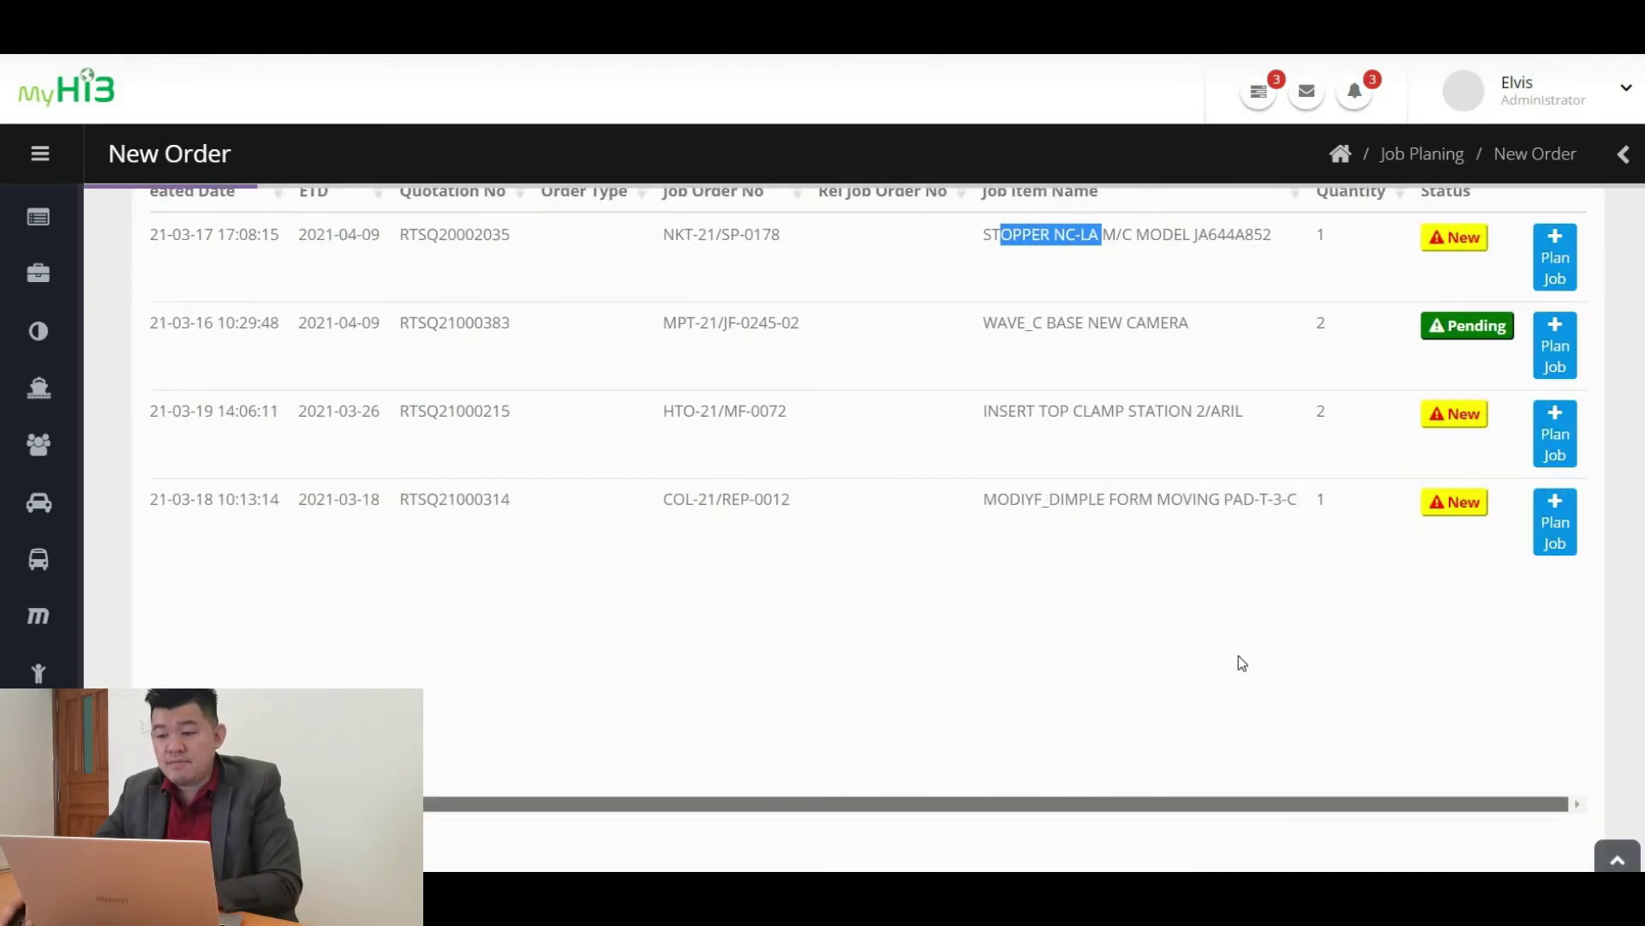
scroll(1545, 512, up, 3)
click(1554, 494)
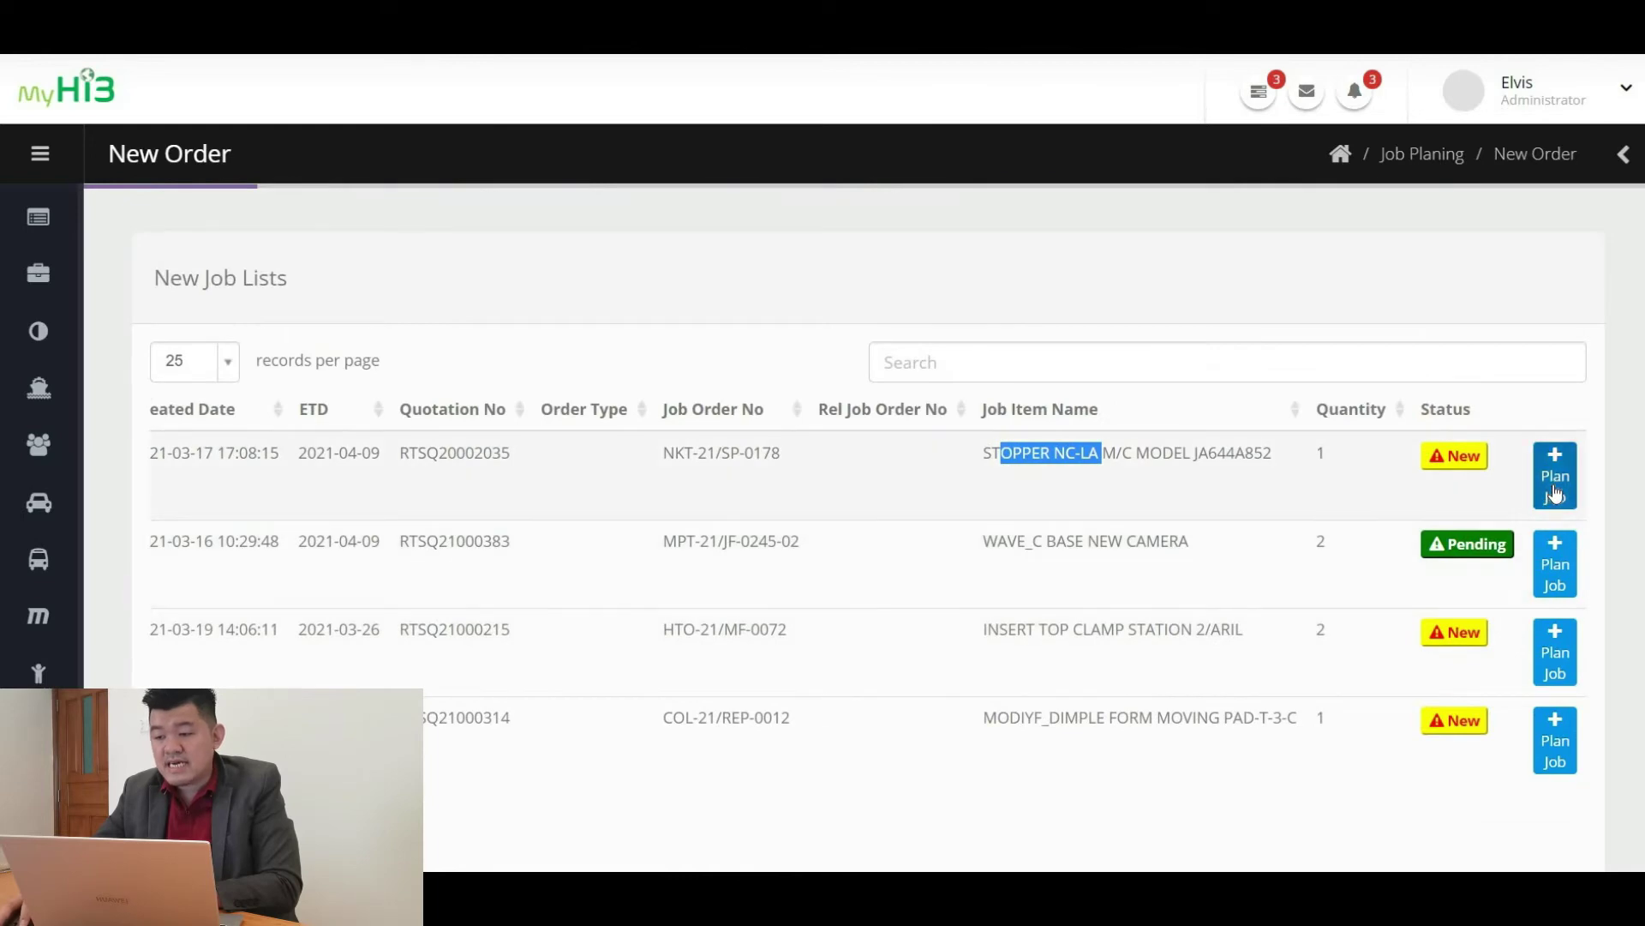
scroll(1040, 476, down, 5)
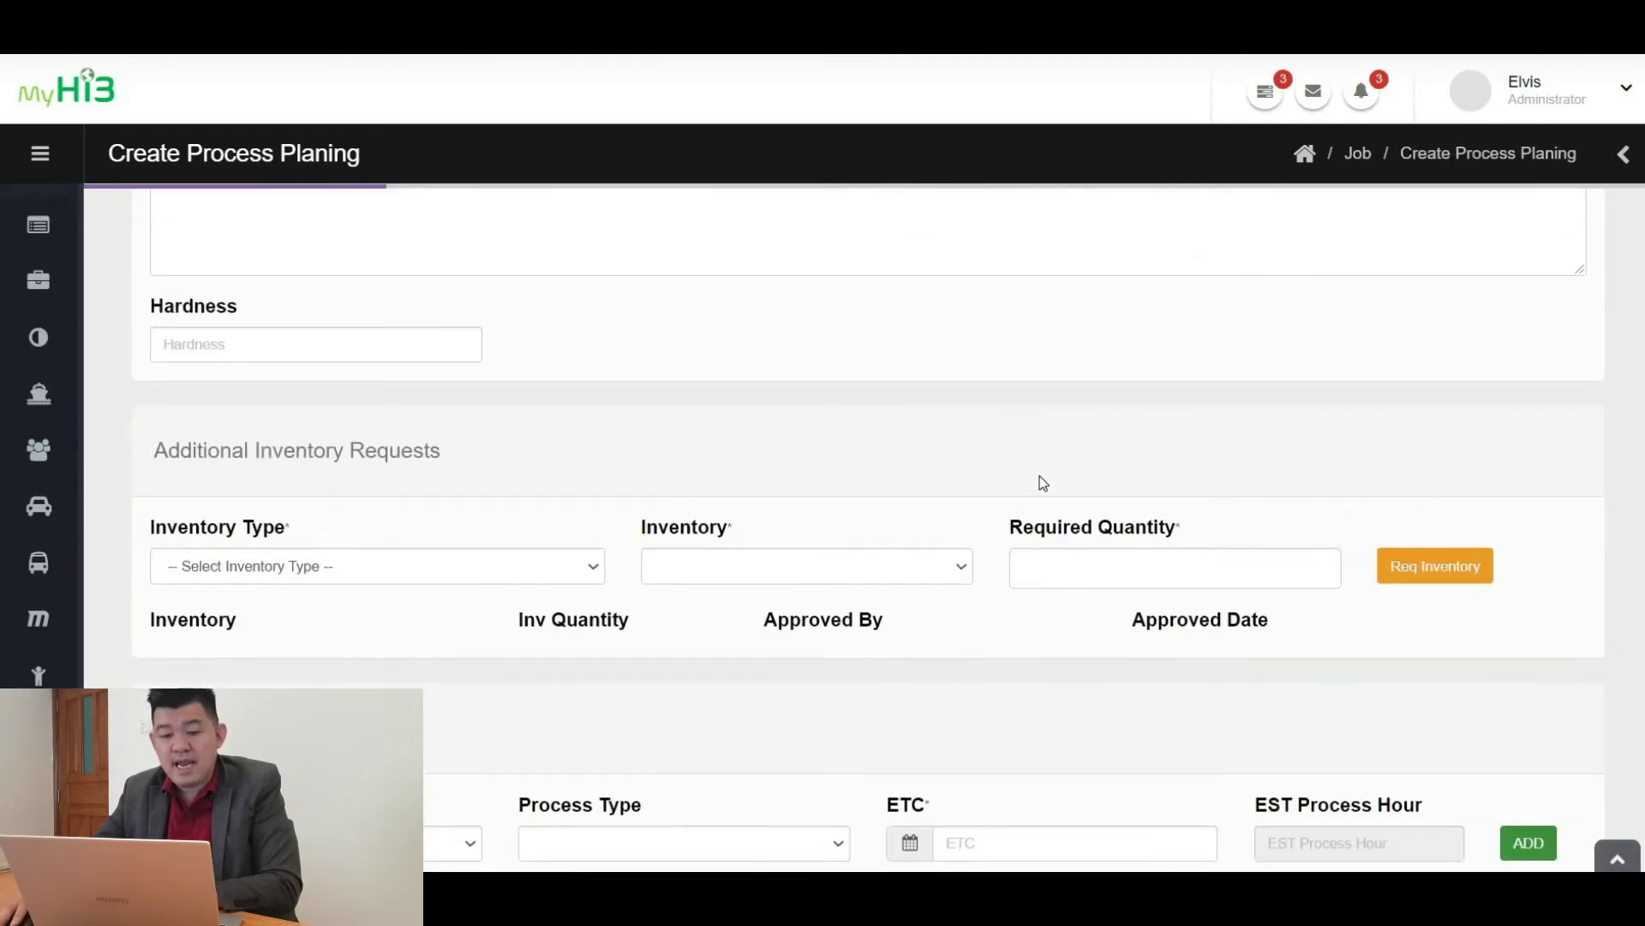
scroll(1040, 480, down, 4)
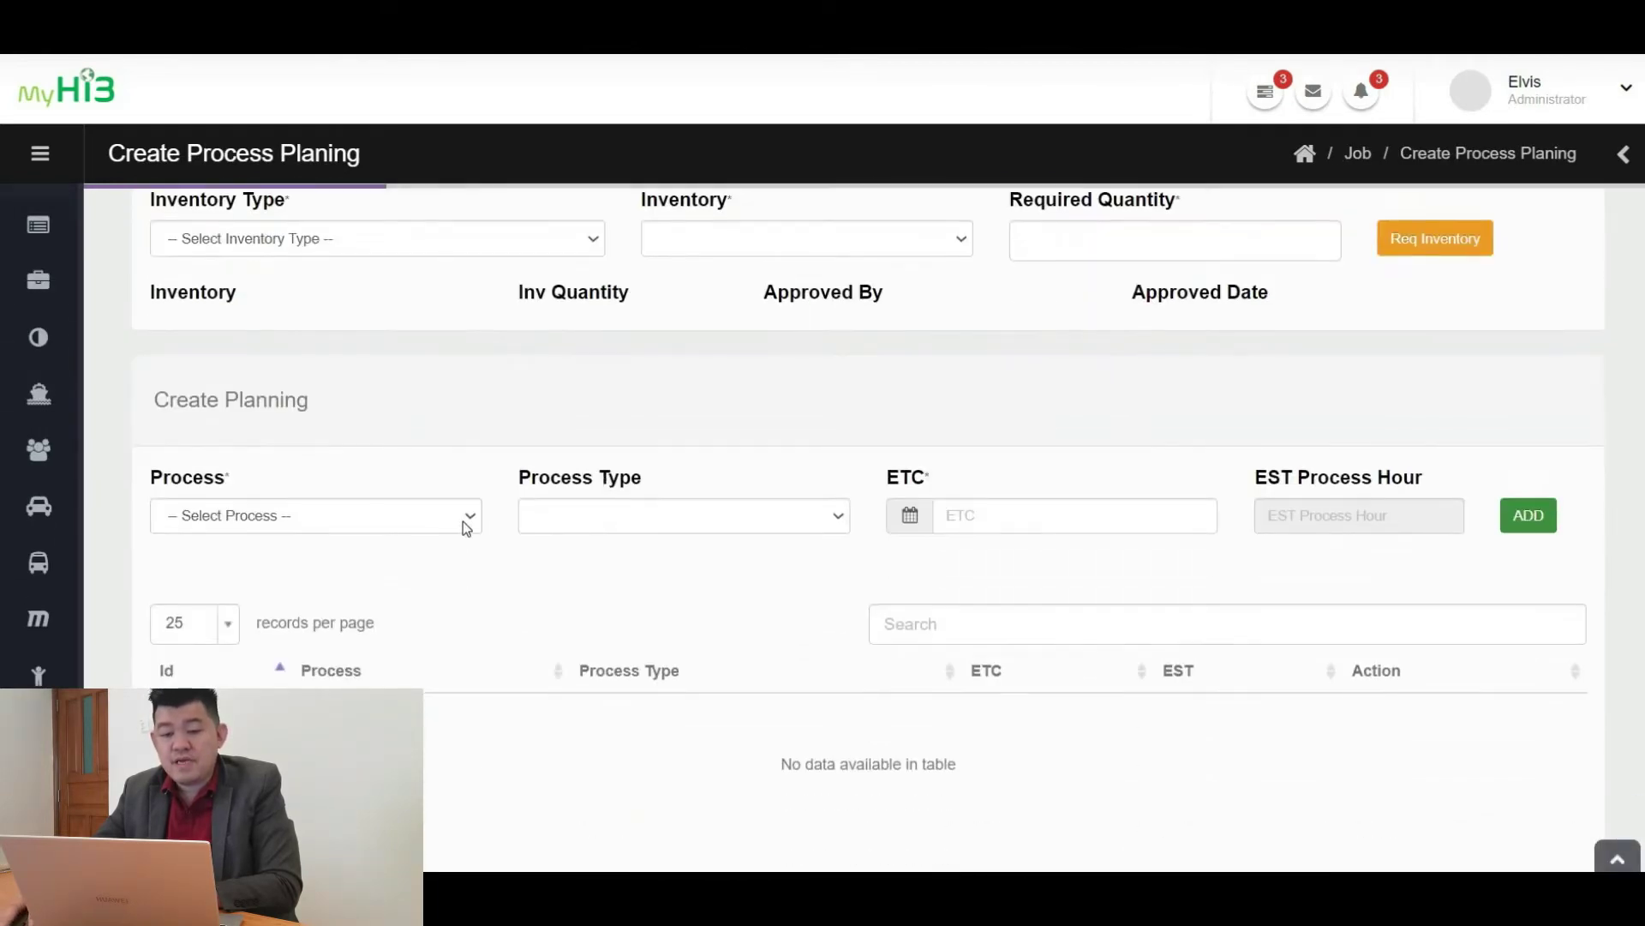
Add an In-house GRINDING process to the job plan with ETC 2021-05-31 and an estimated process time of 3 hours
click(463, 521)
scroll(214, 386, down, 1)
click(214, 313)
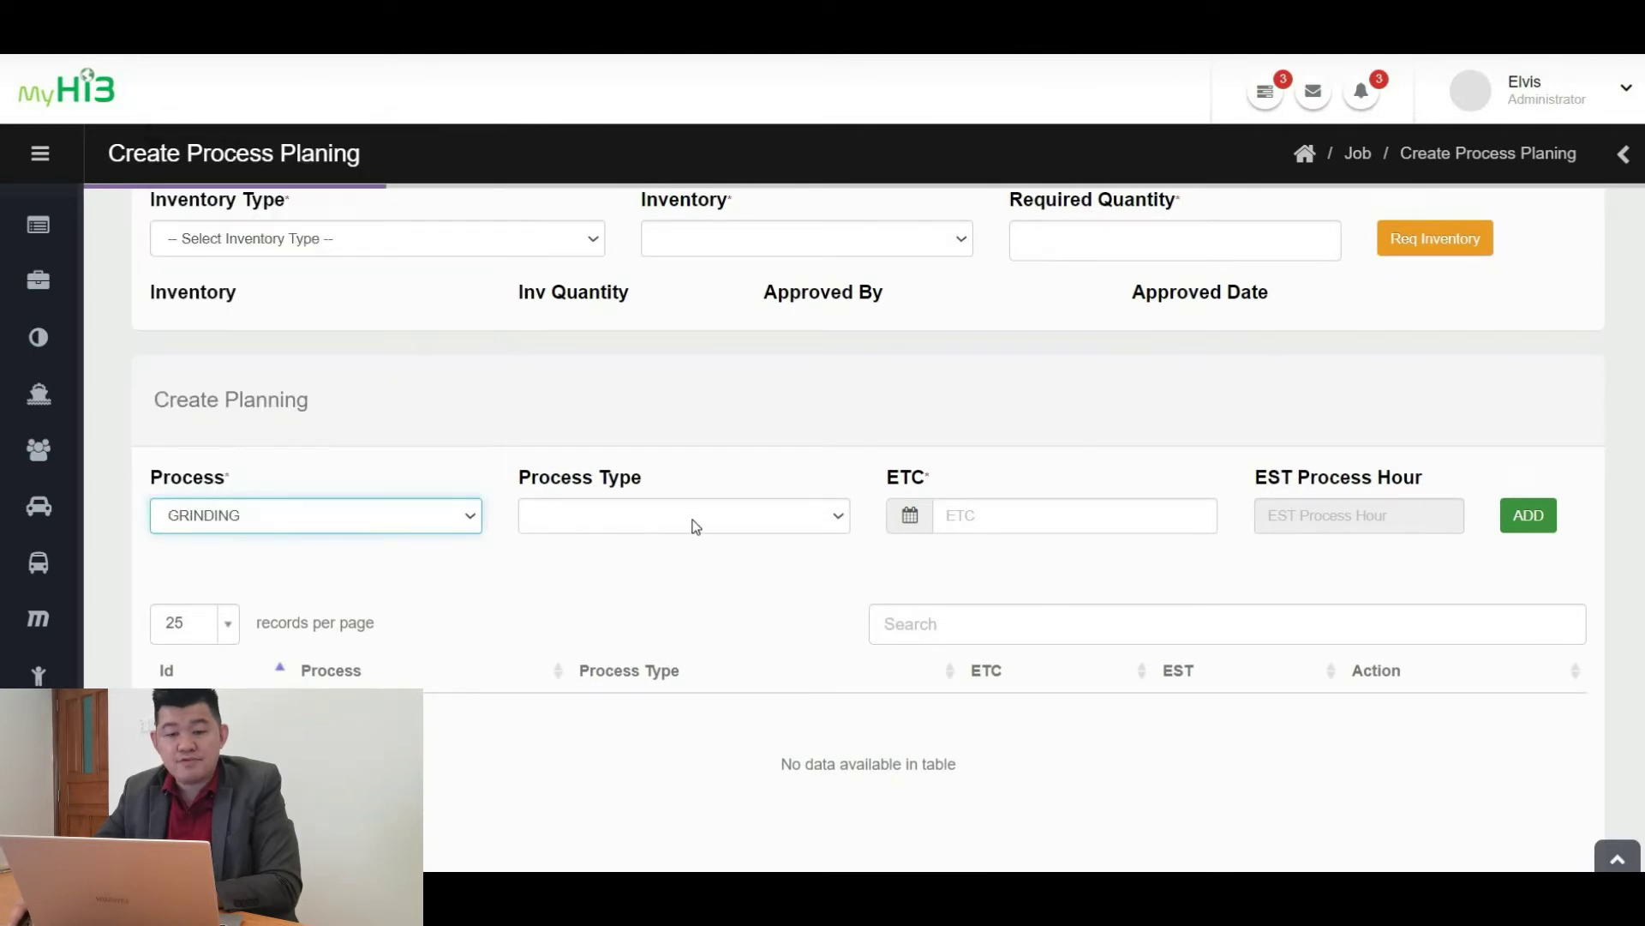
click(716, 518)
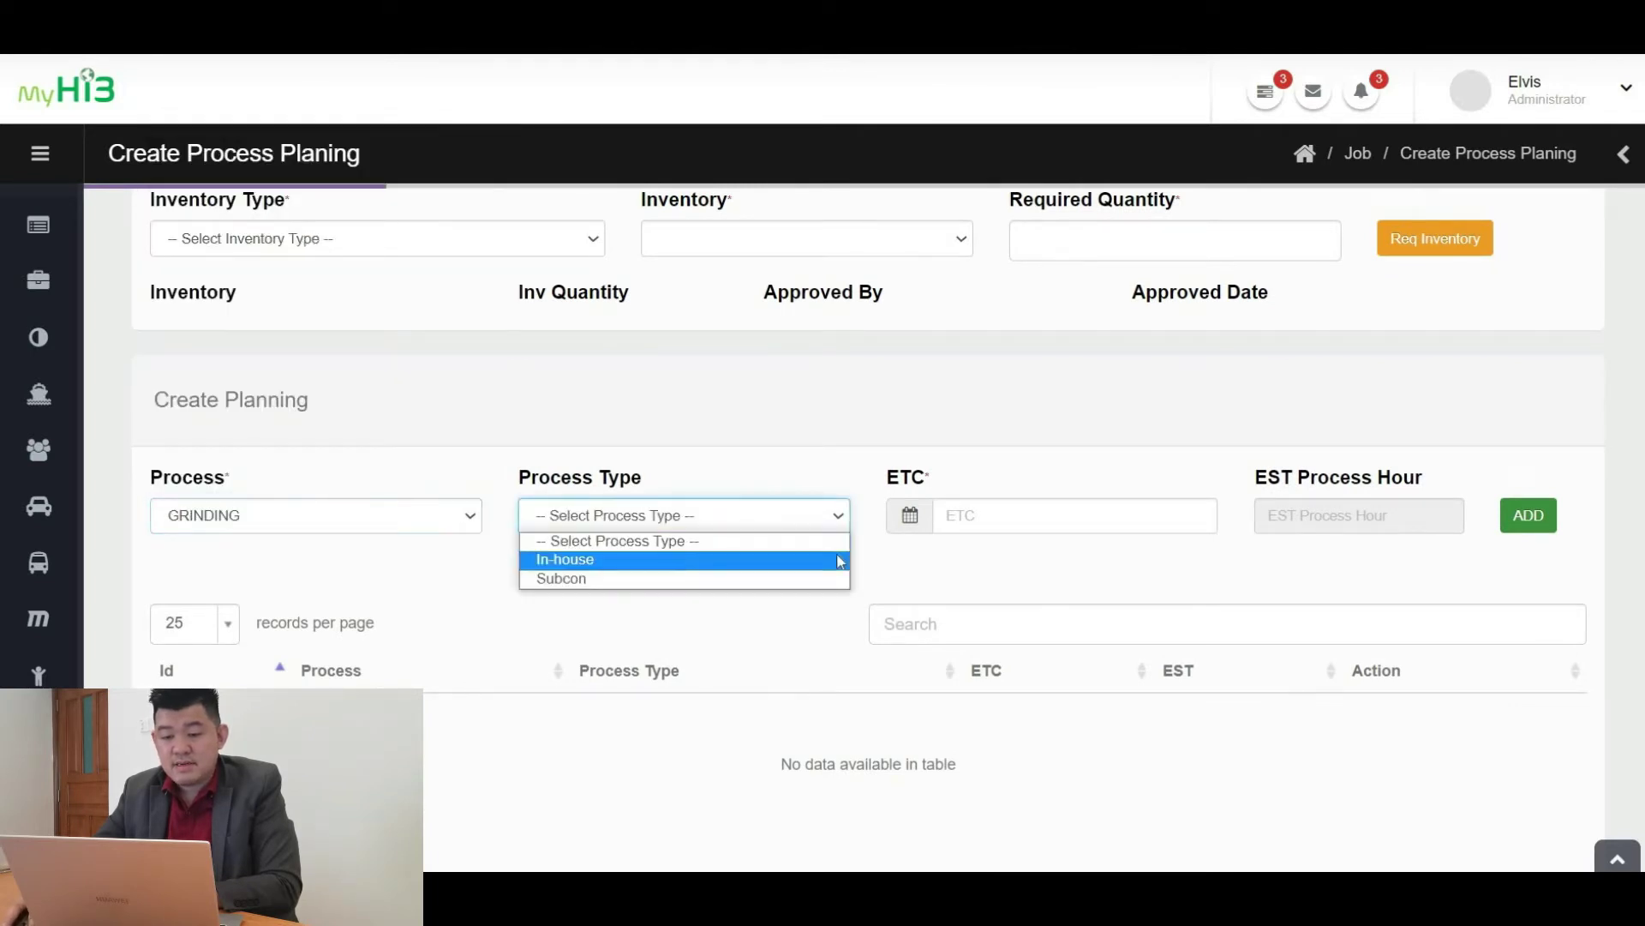
click(677, 560)
click(1094, 518)
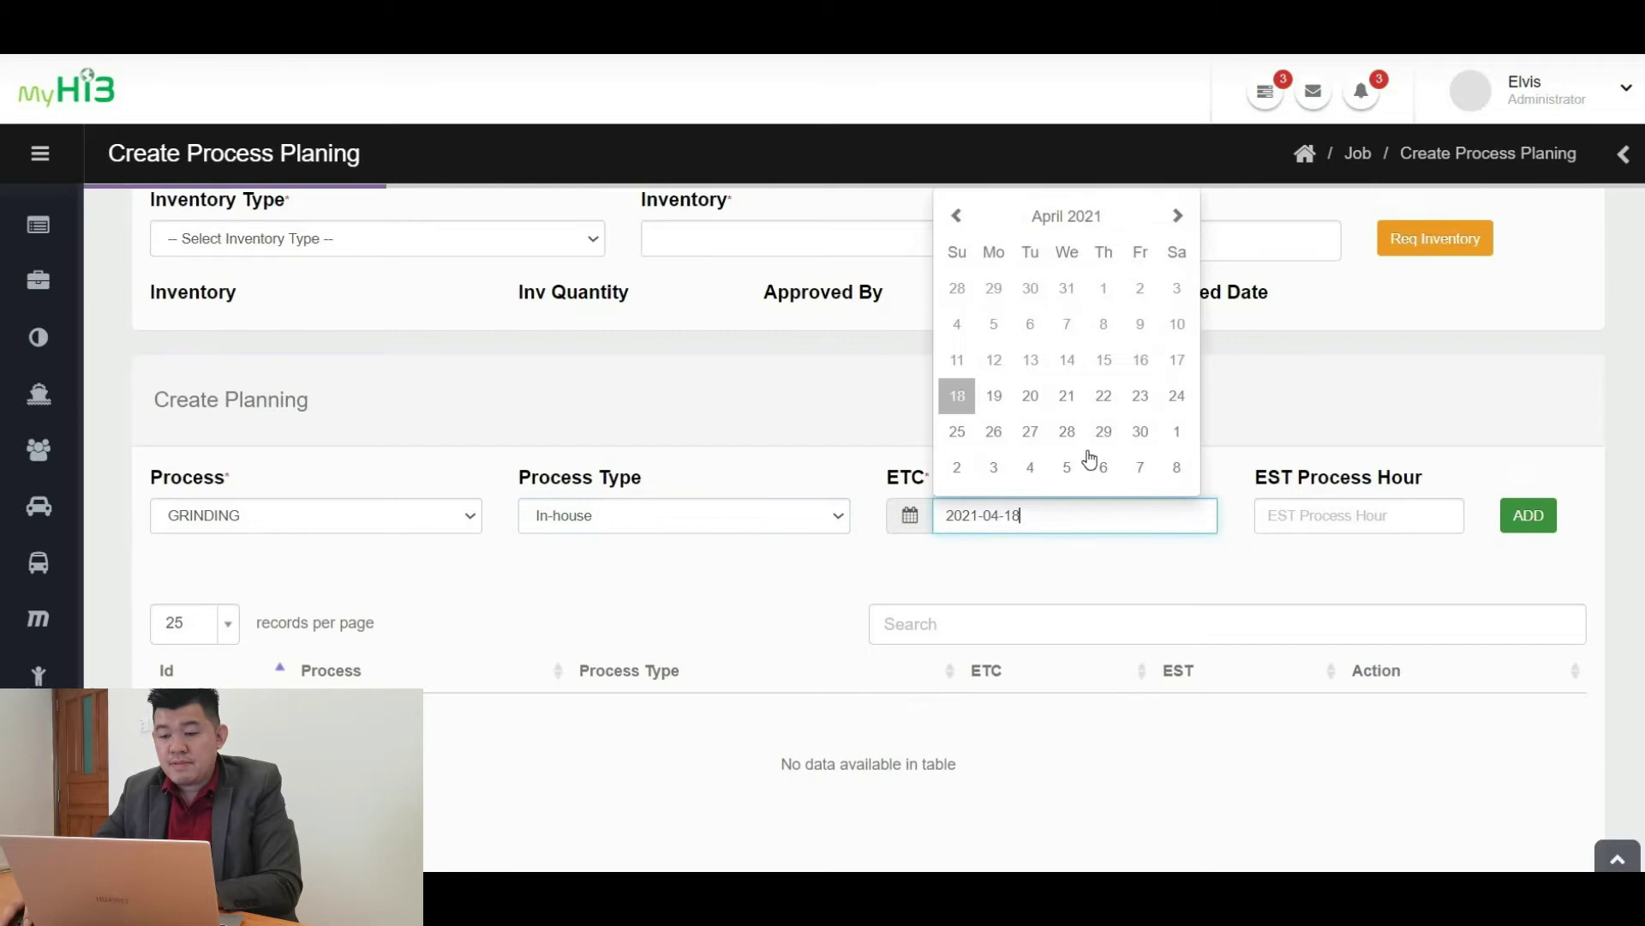
click(1178, 218)
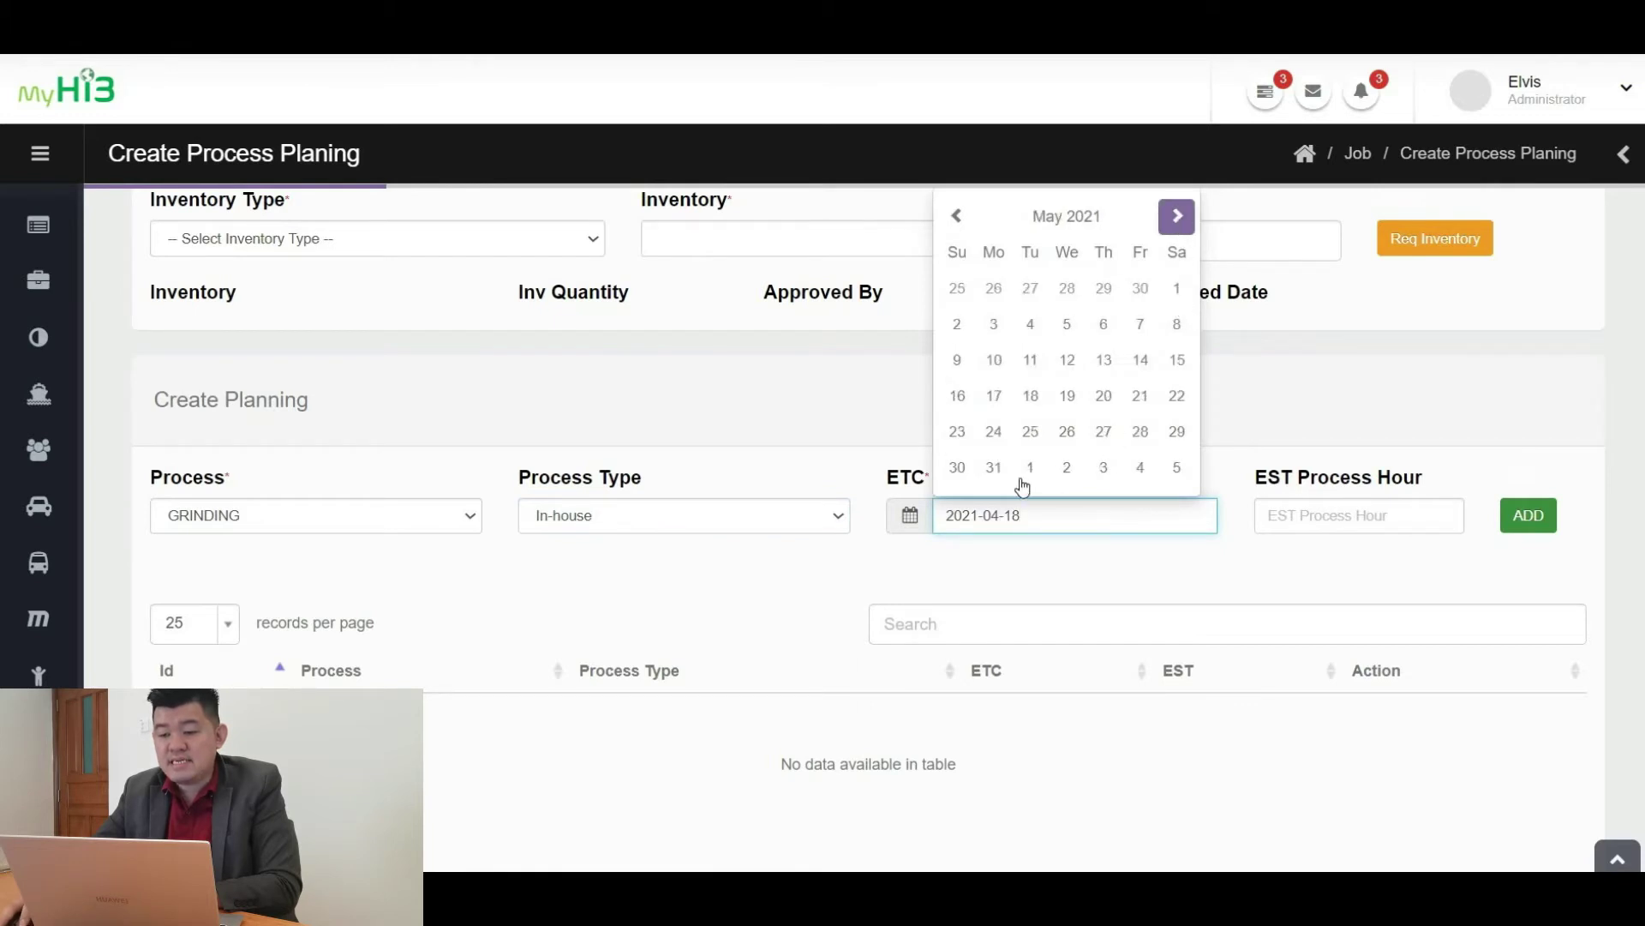
click(996, 469)
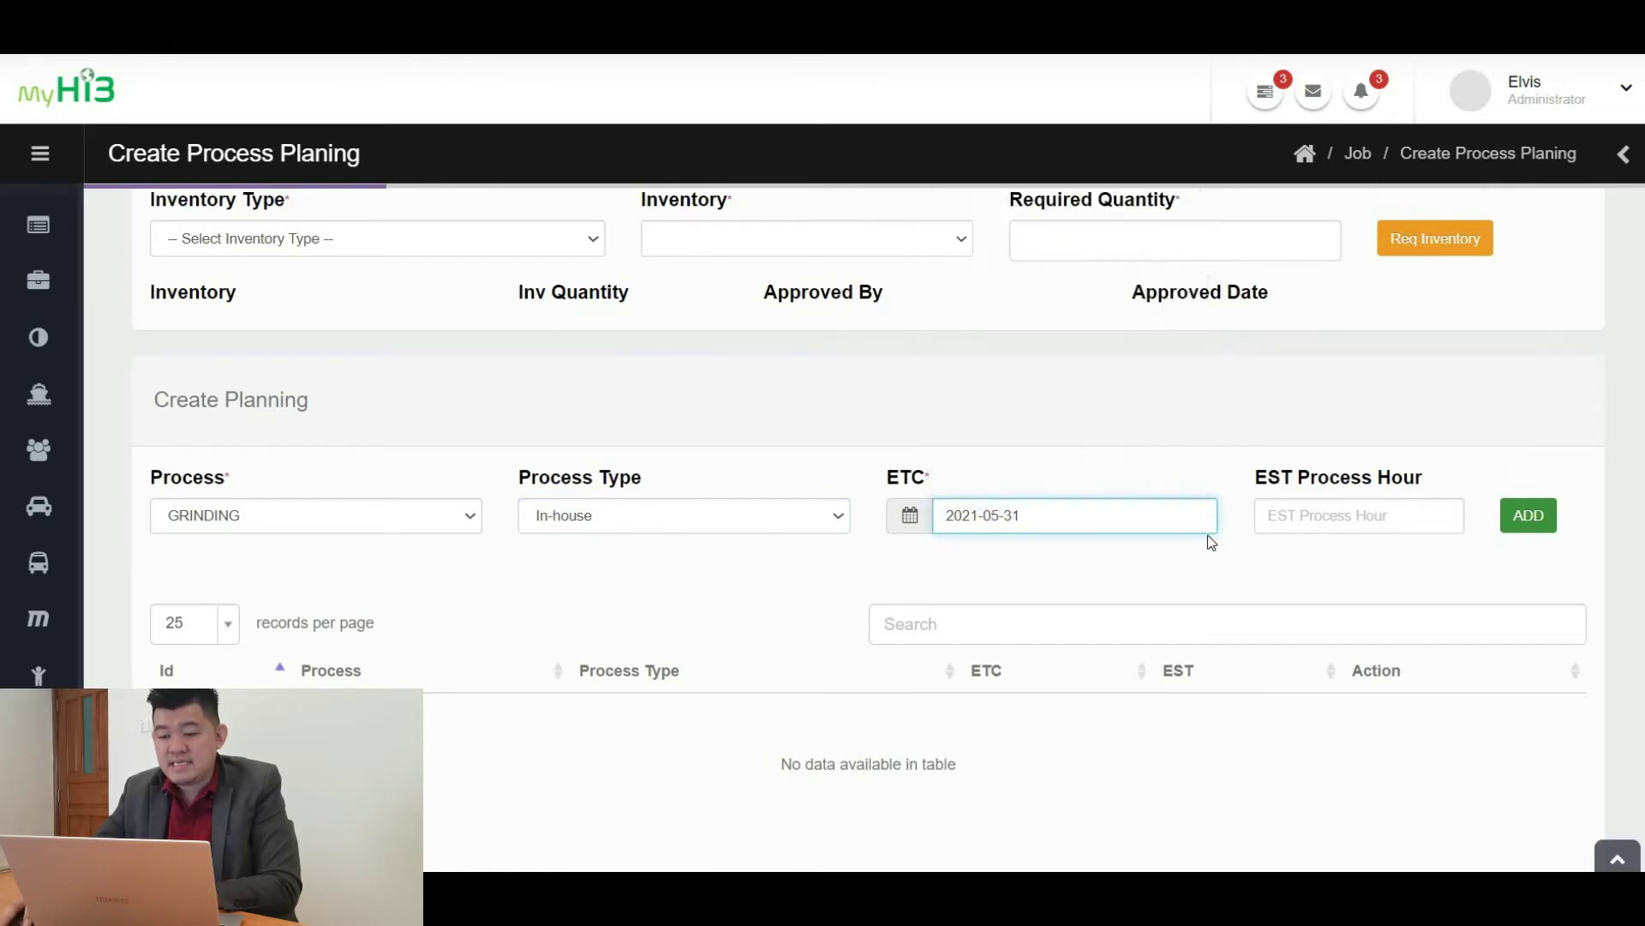
click(1366, 516)
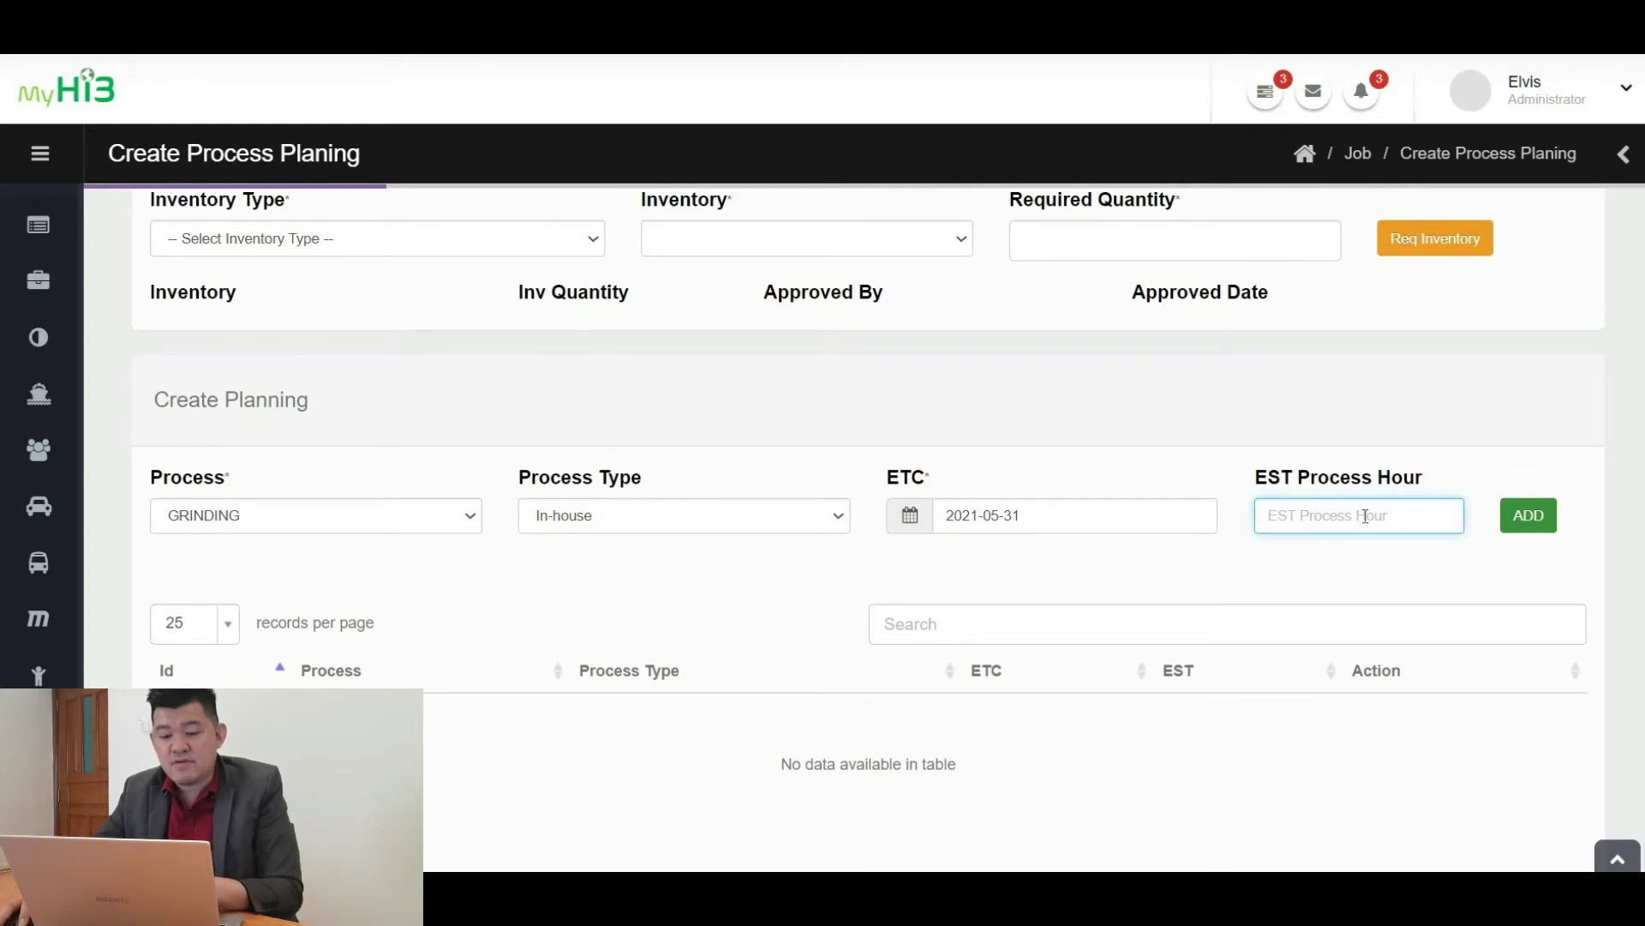
text(3)
click(1517, 516)
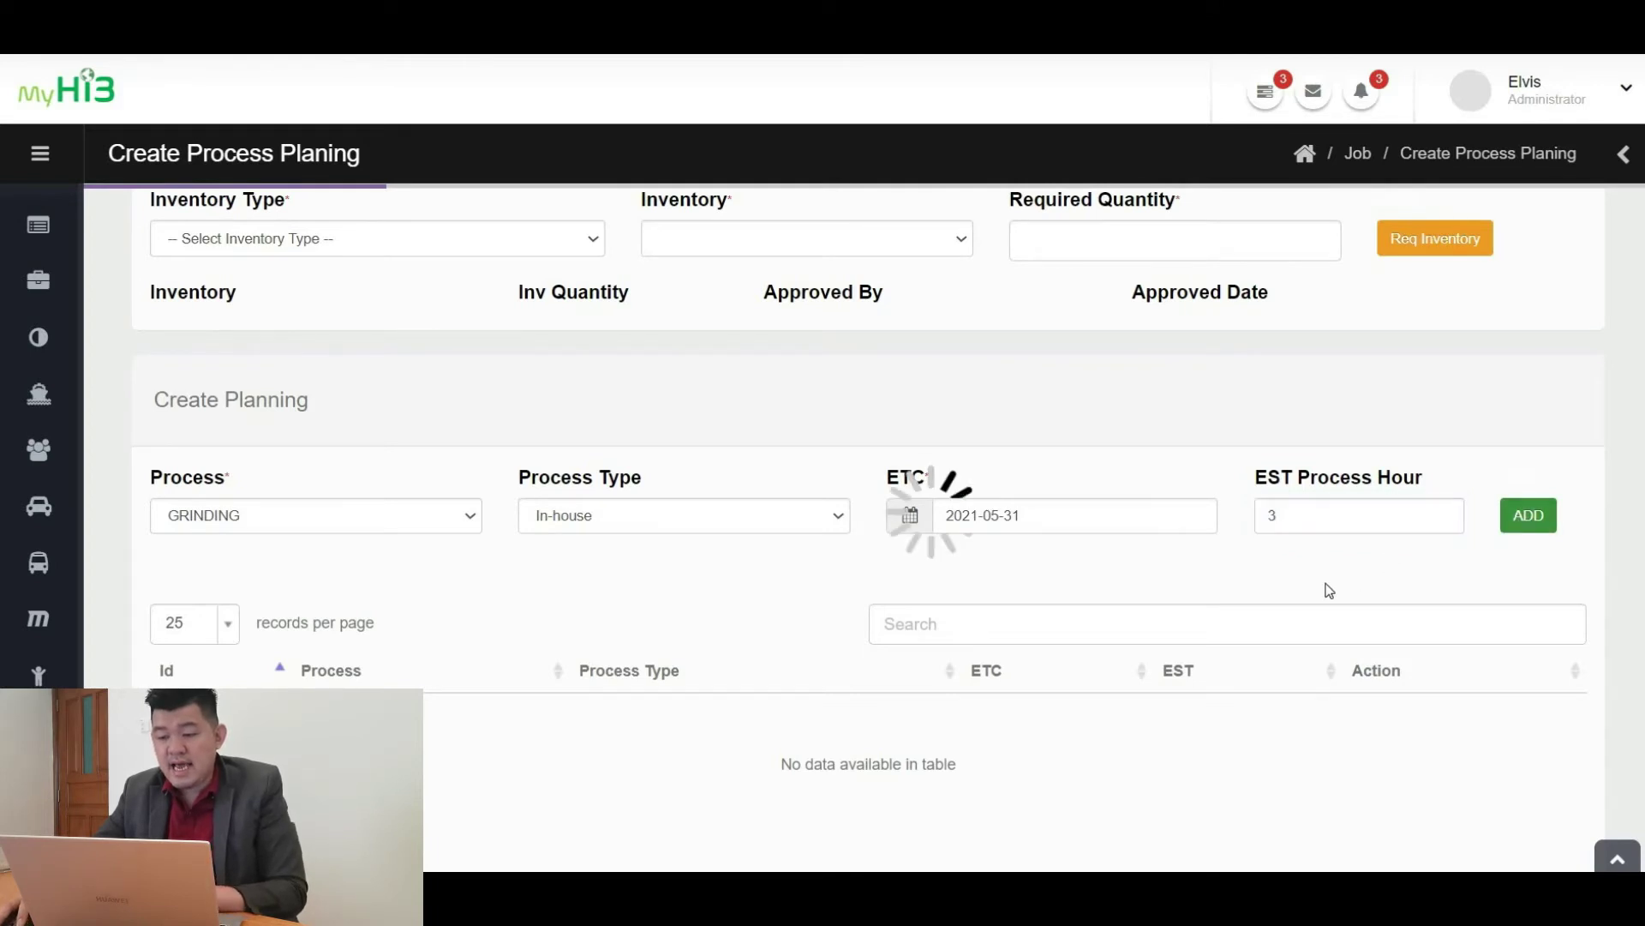
scroll(1305, 590, down, 3)
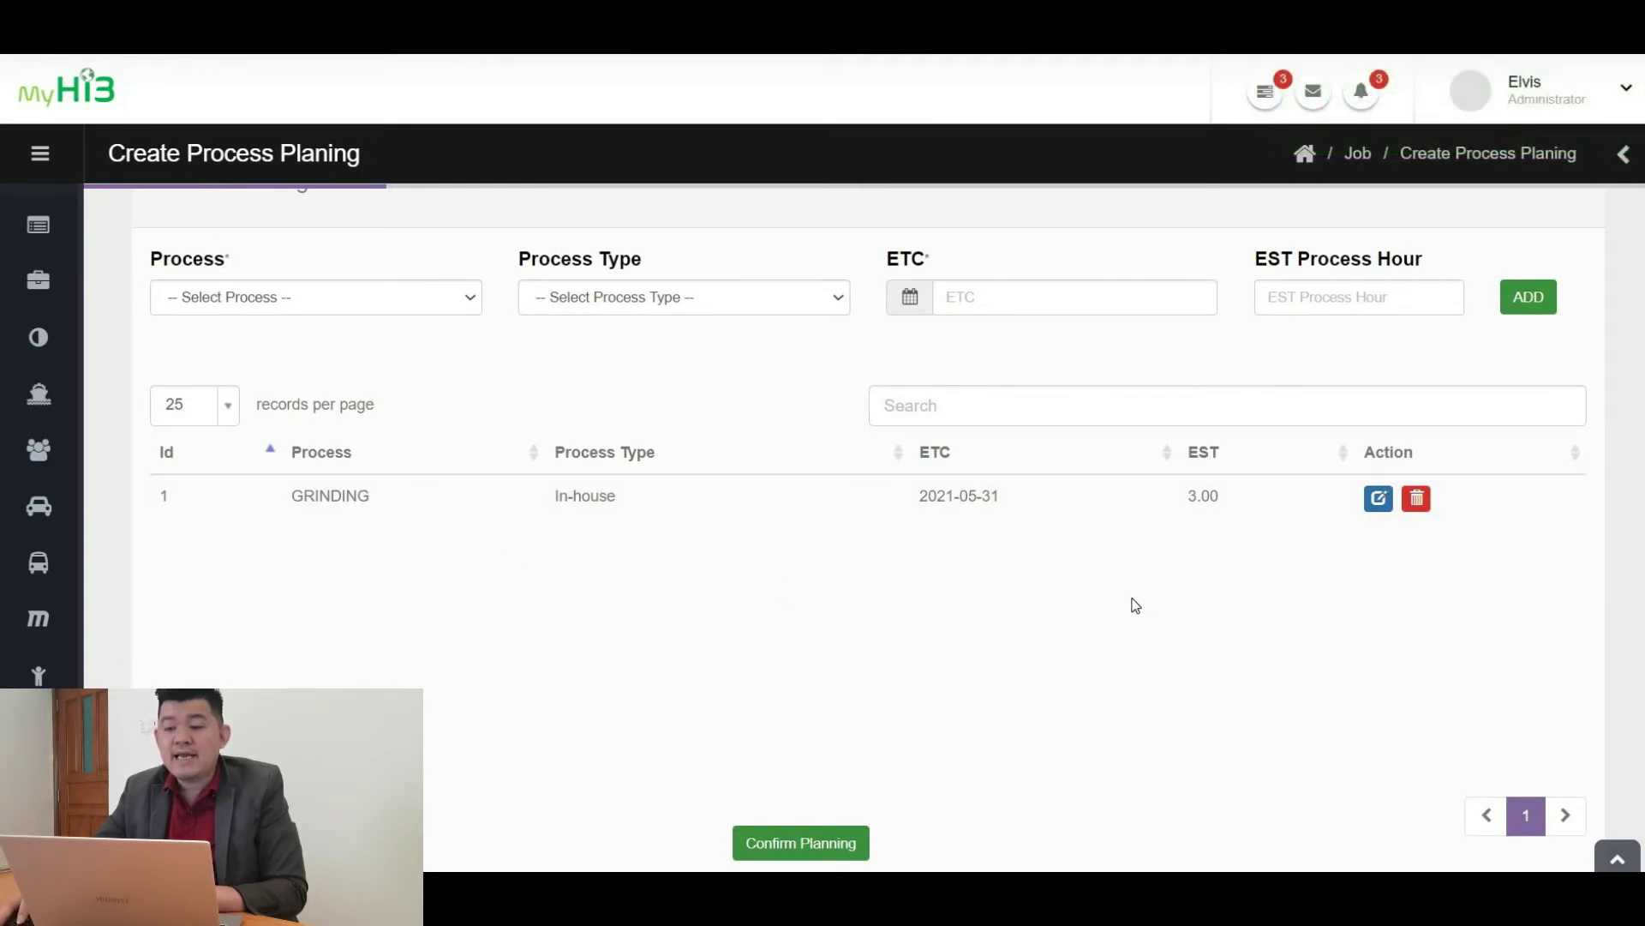
Choose MILLING MANUAL as the second process in the job plan and set its process type to In-house
scroll(1135, 605, up, 1)
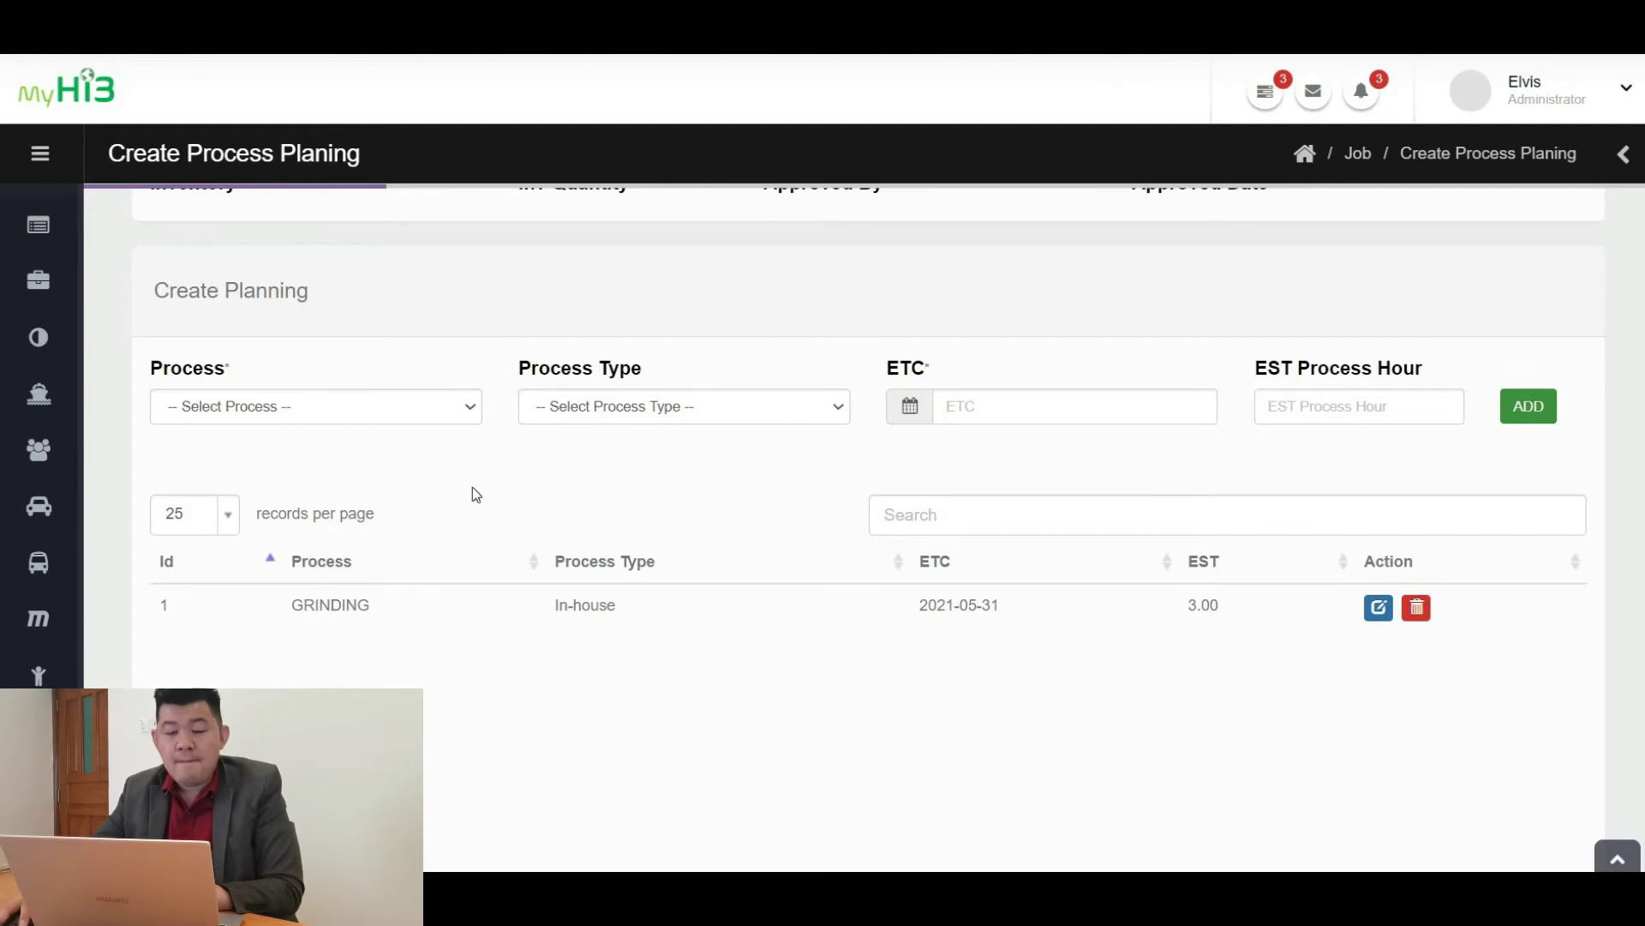
click(430, 410)
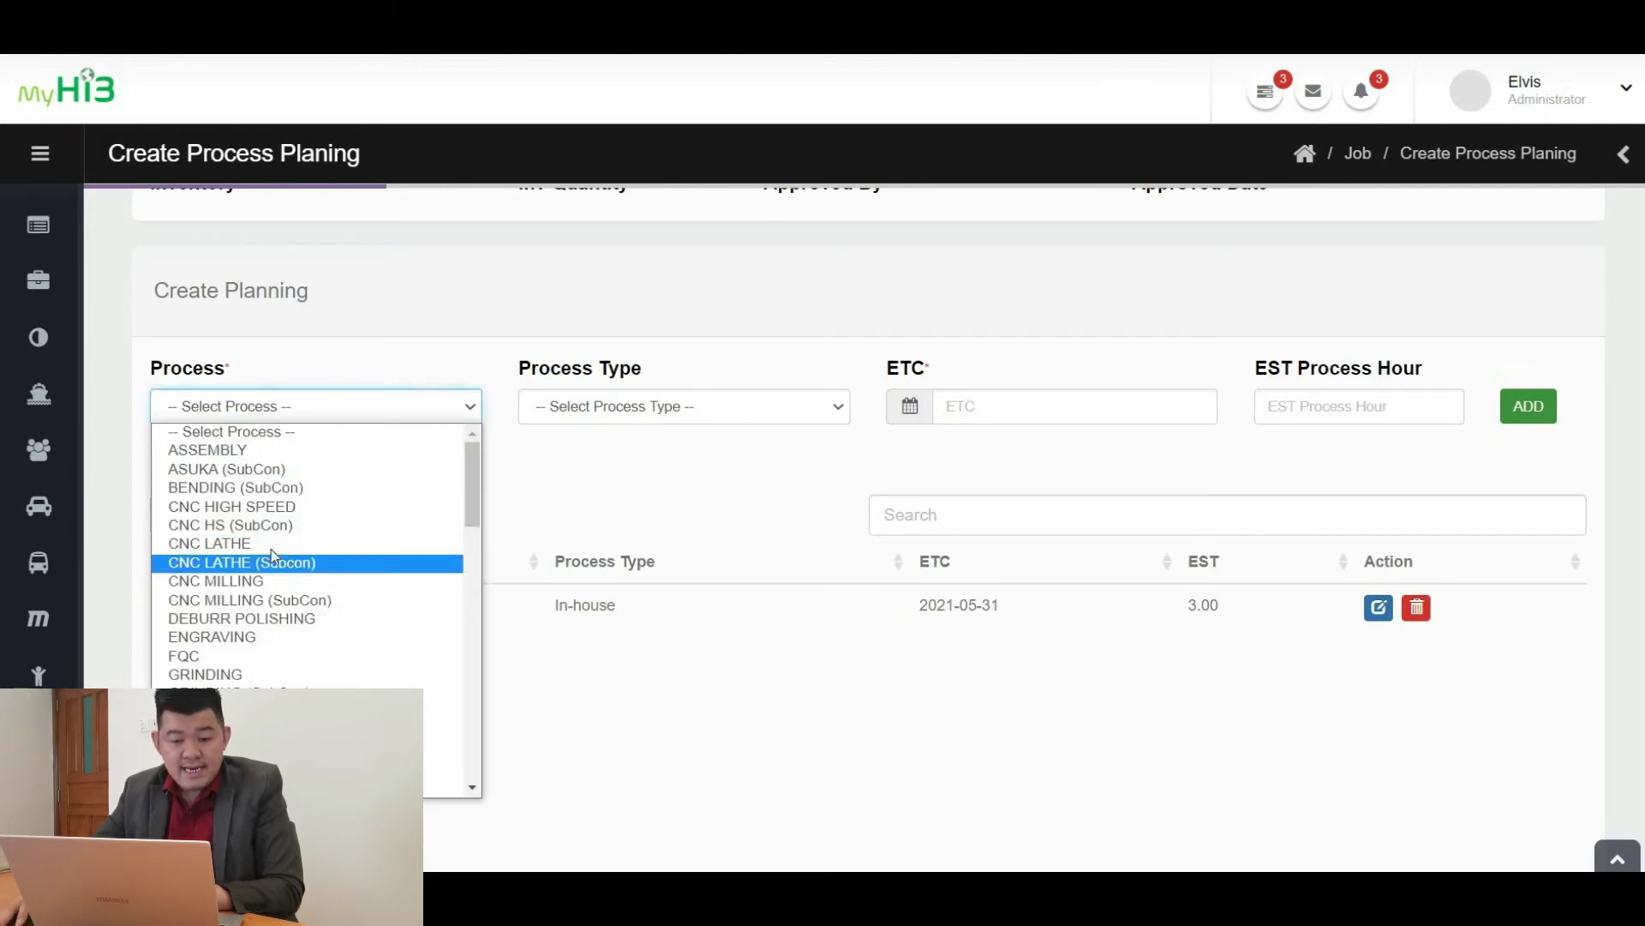
scroll(255, 514, down, 3)
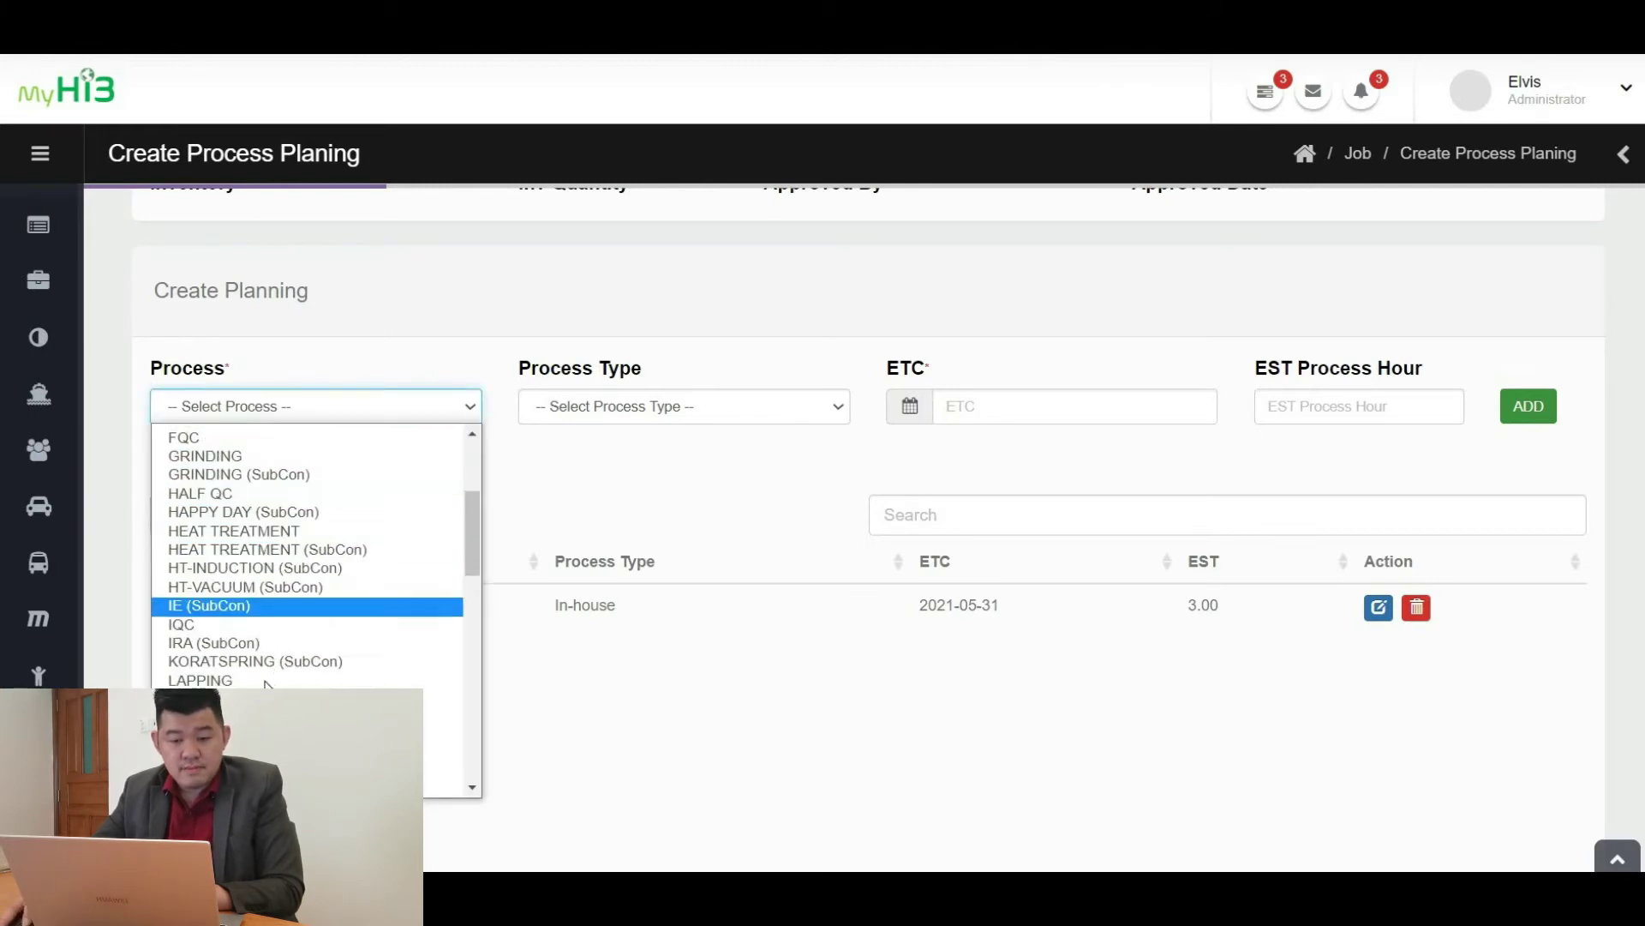
click(223, 699)
click(452, 410)
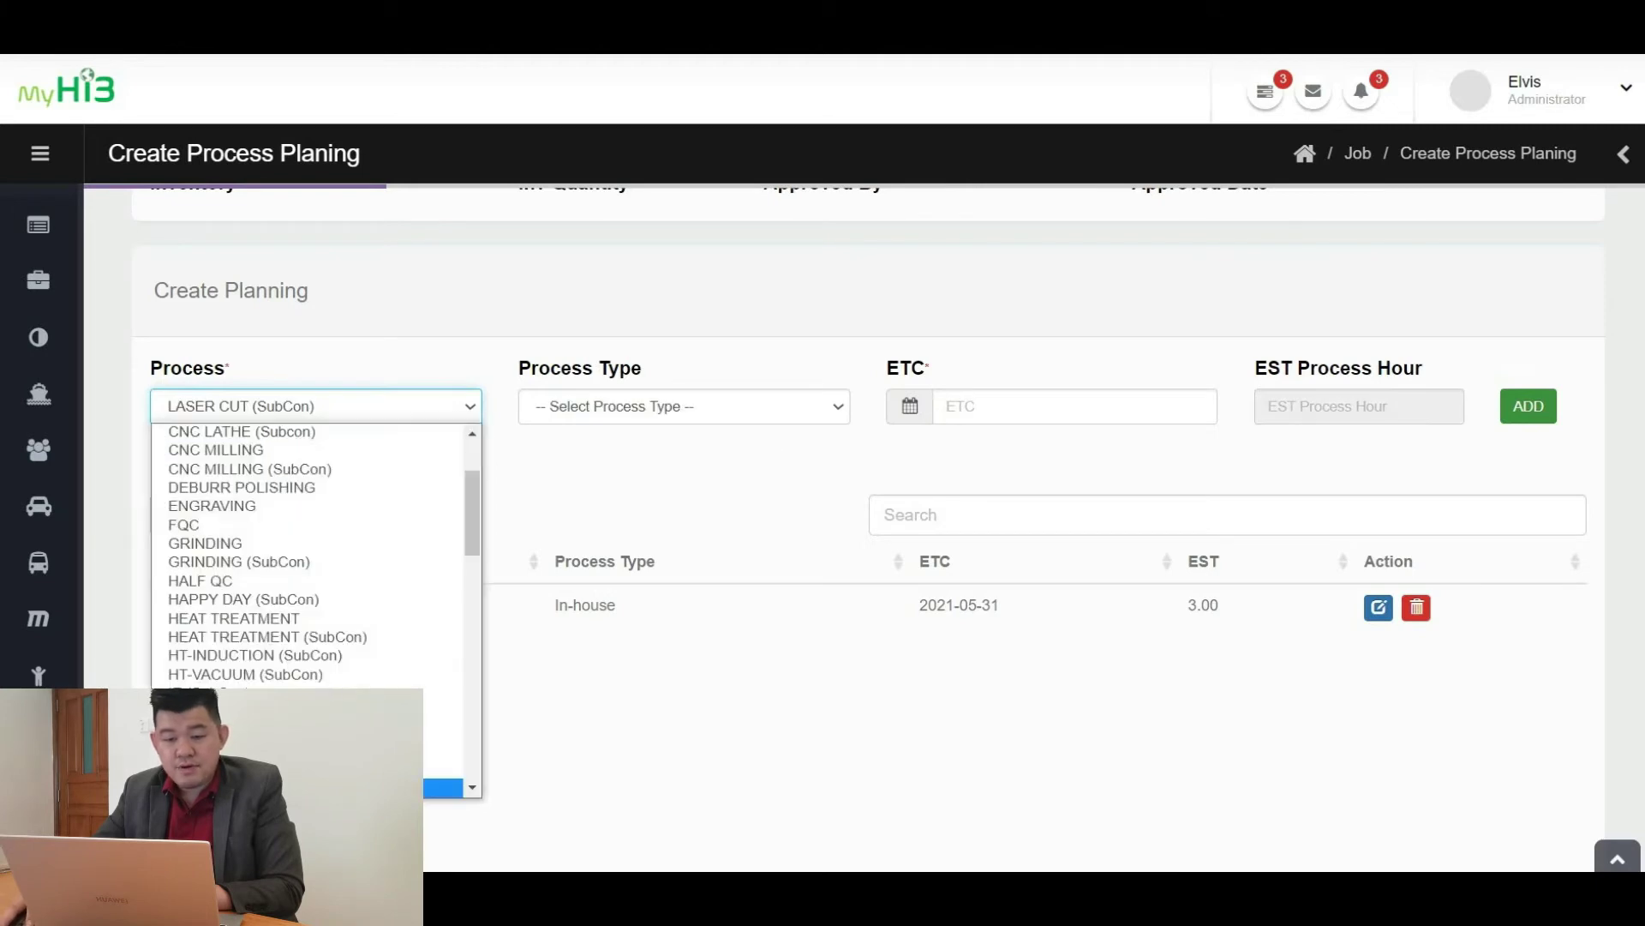
scroll(309, 600, down, 5)
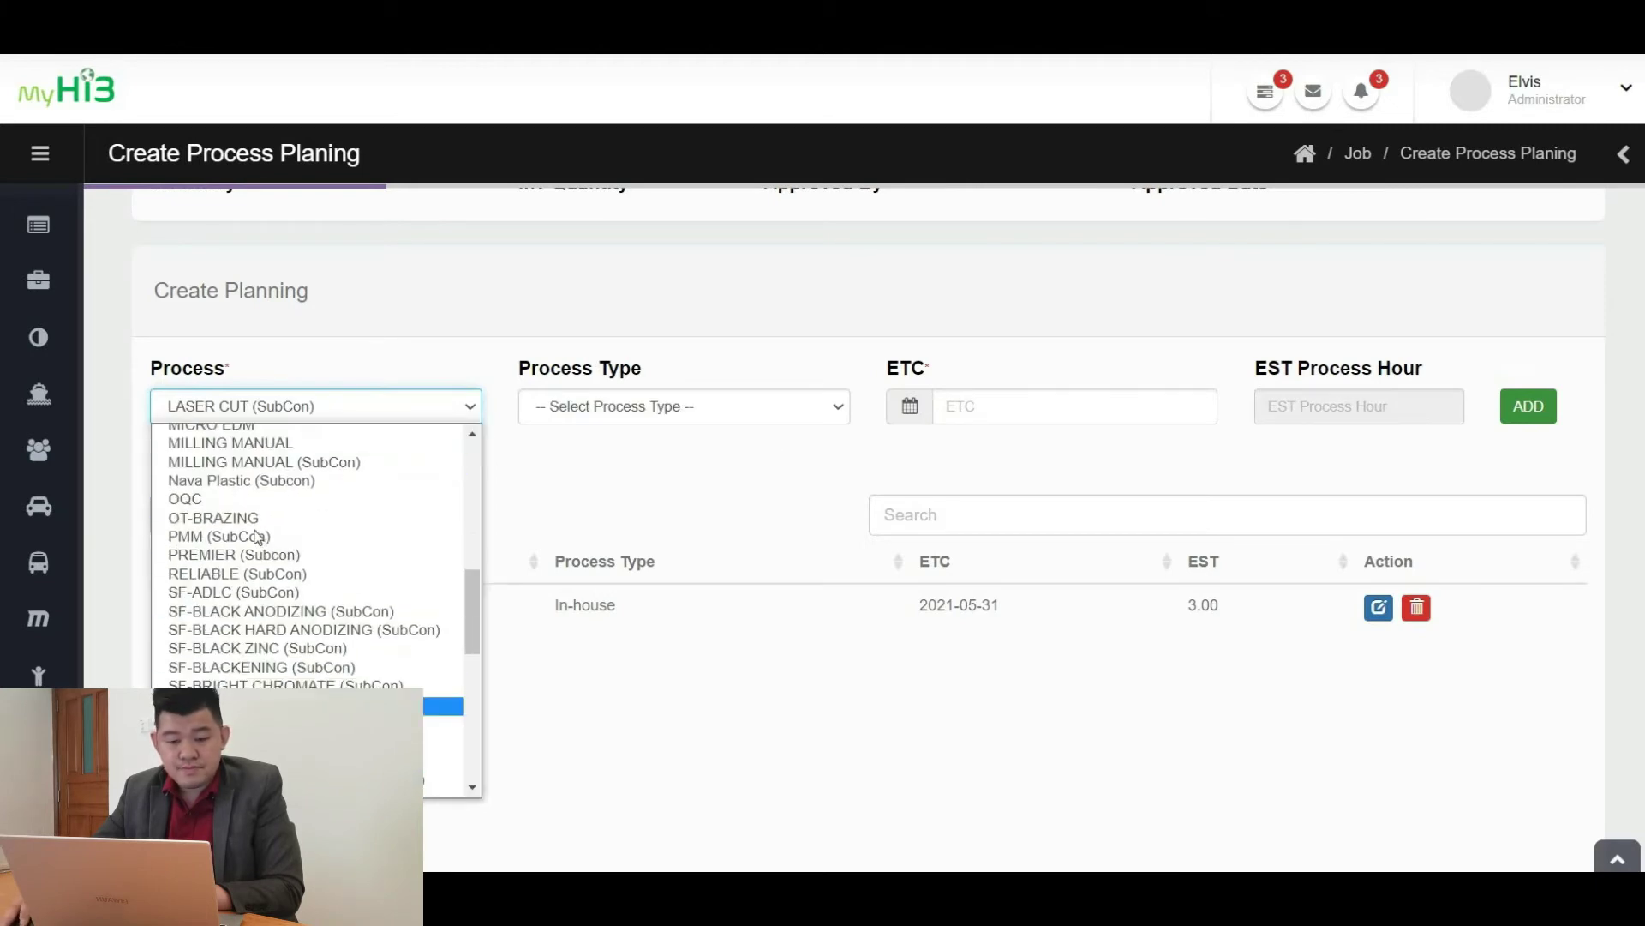
click(257, 445)
click(733, 420)
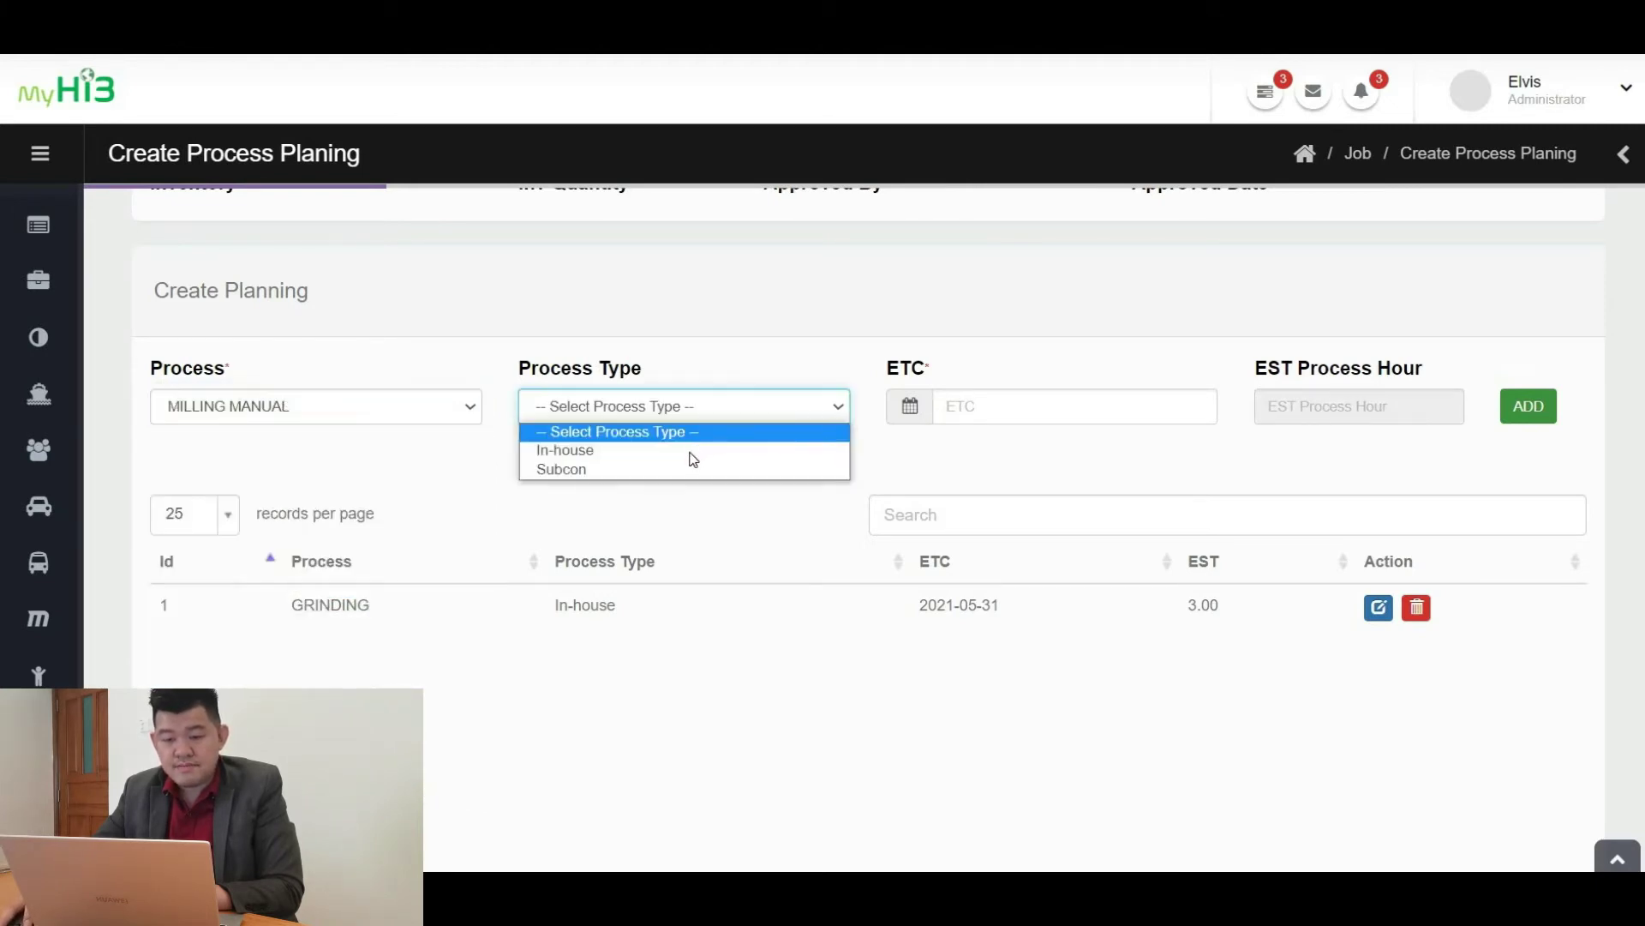
key(Return)
Set the milling process's ETC to 2021-06-01 and its estimated hours to 4, and add it to the plan
click(999, 411)
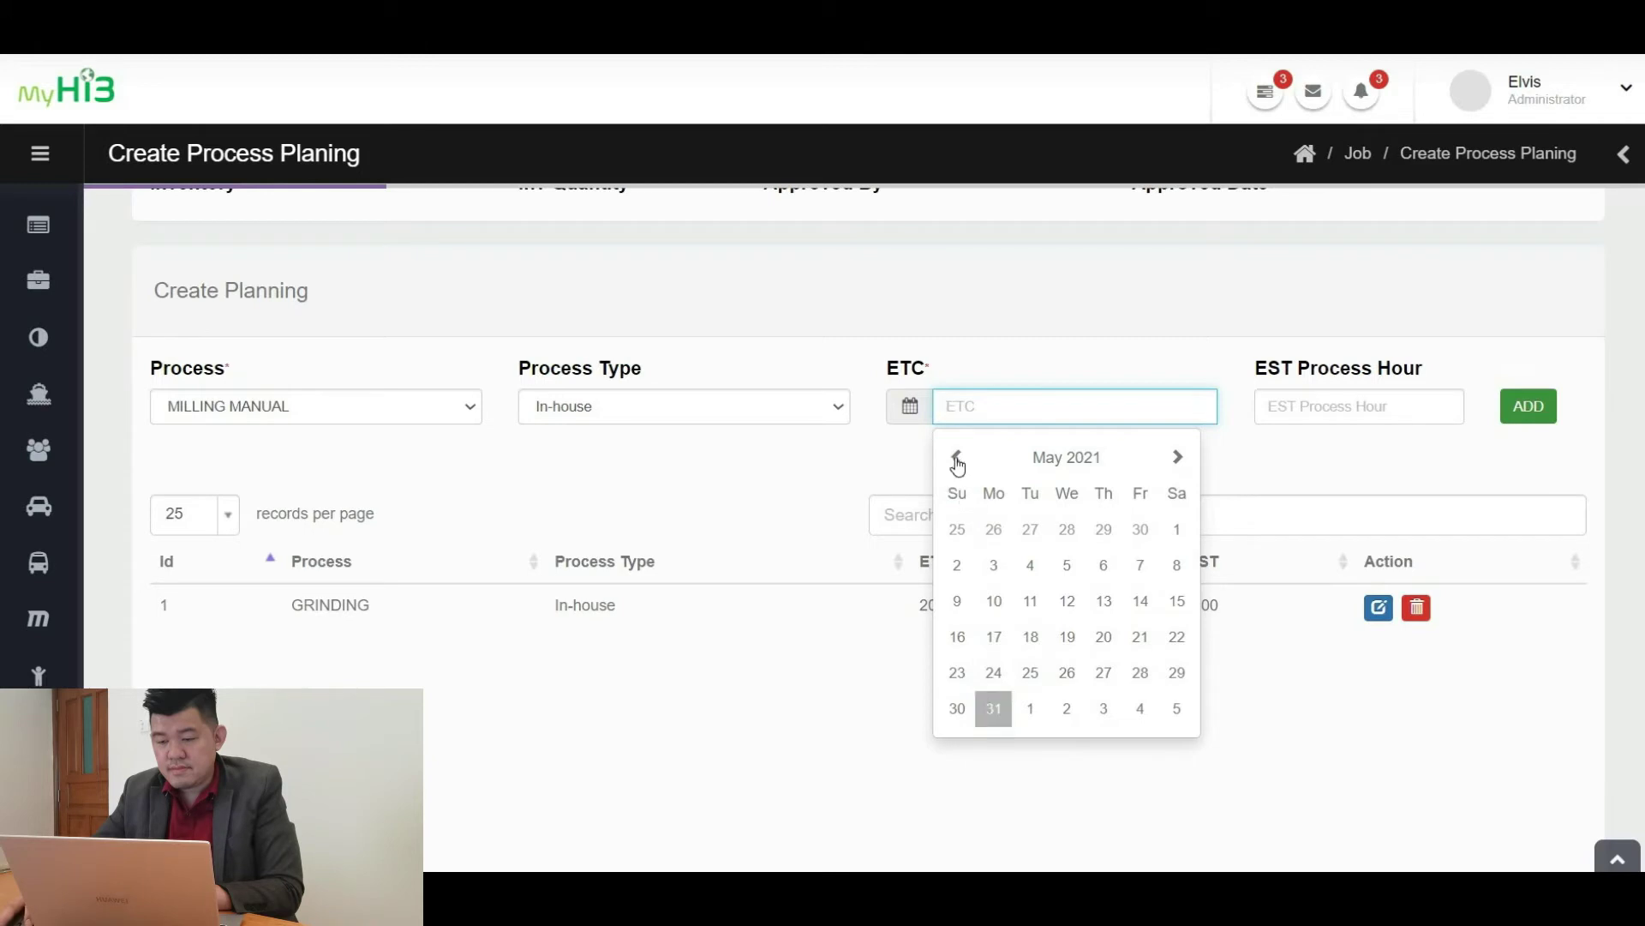
click(994, 637)
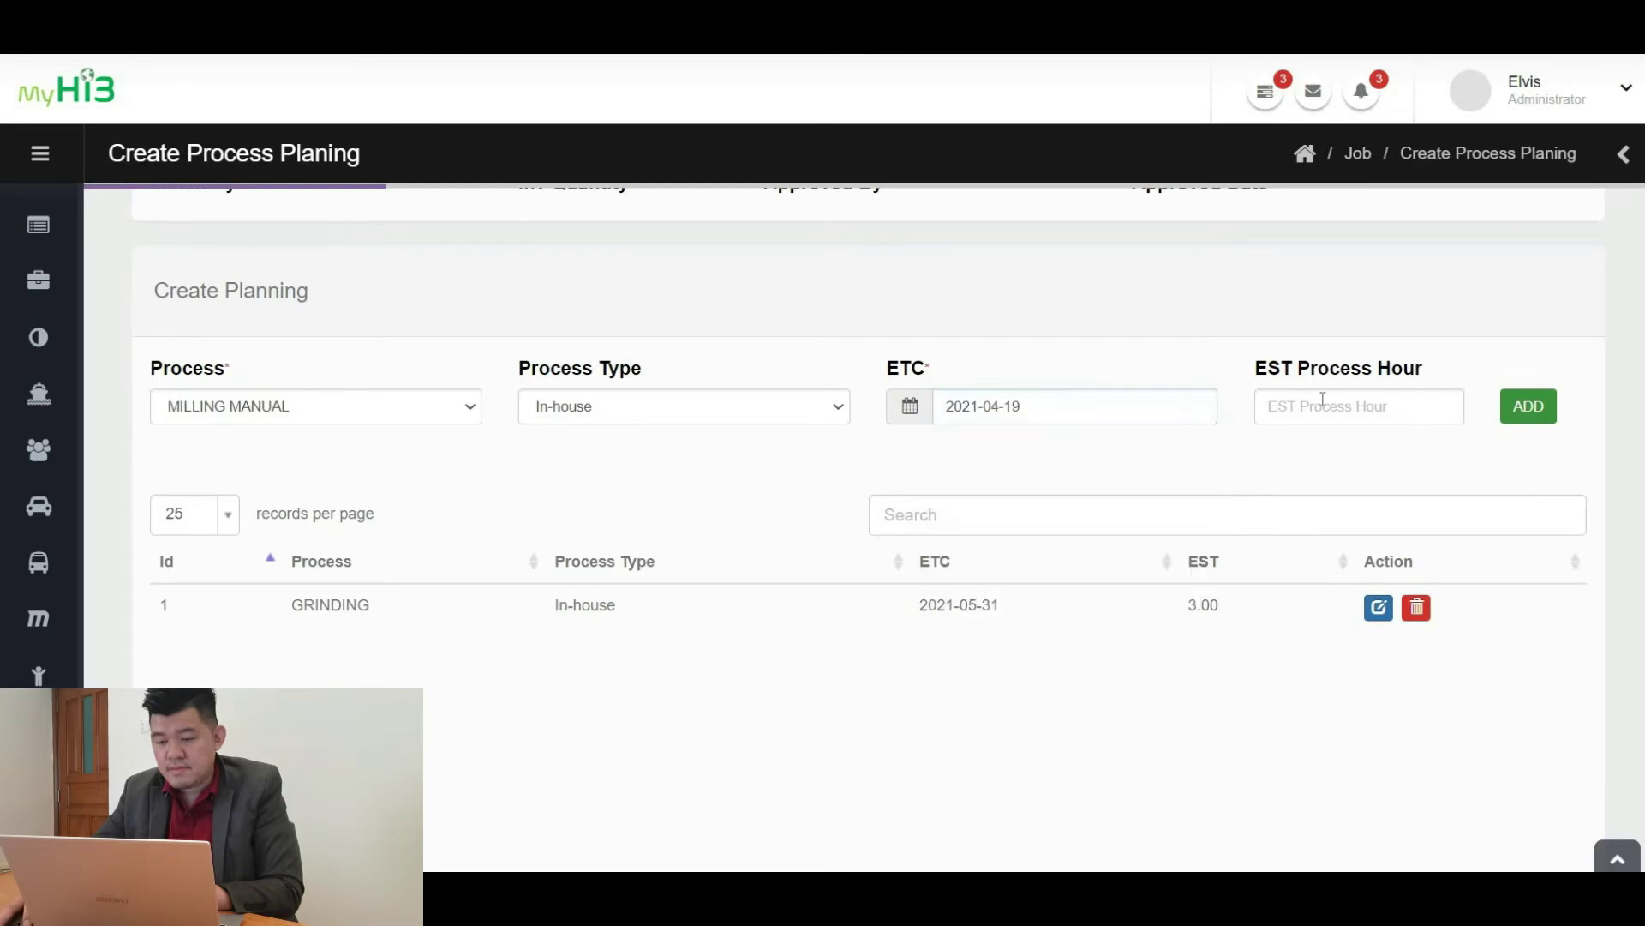
click(1097, 412)
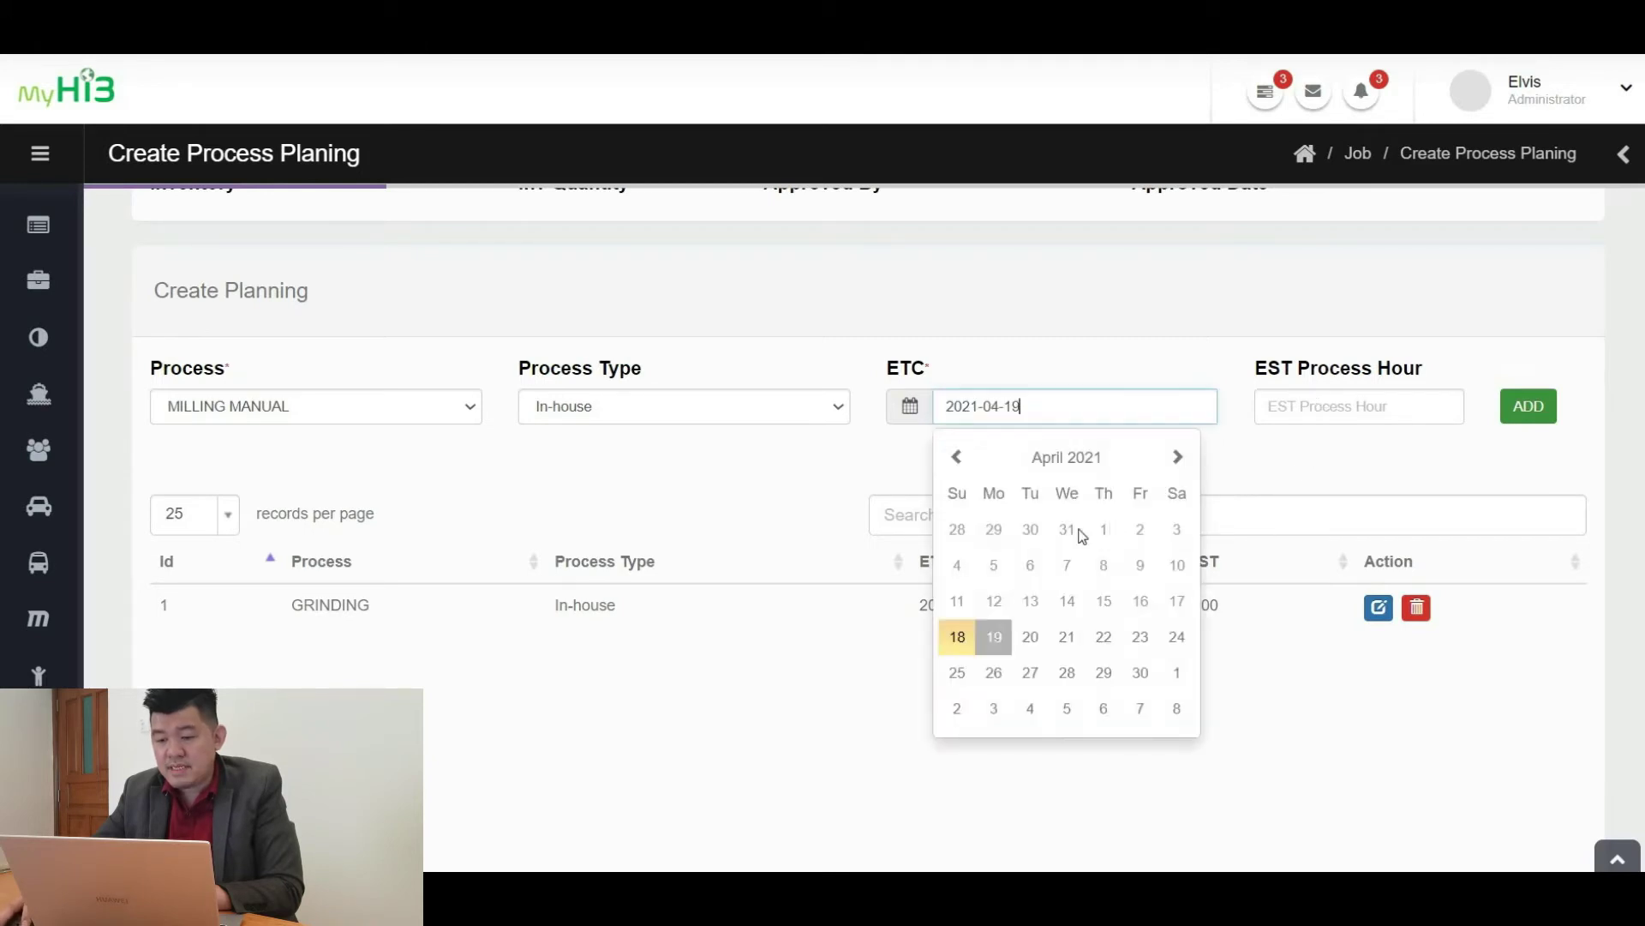
click(1175, 461)
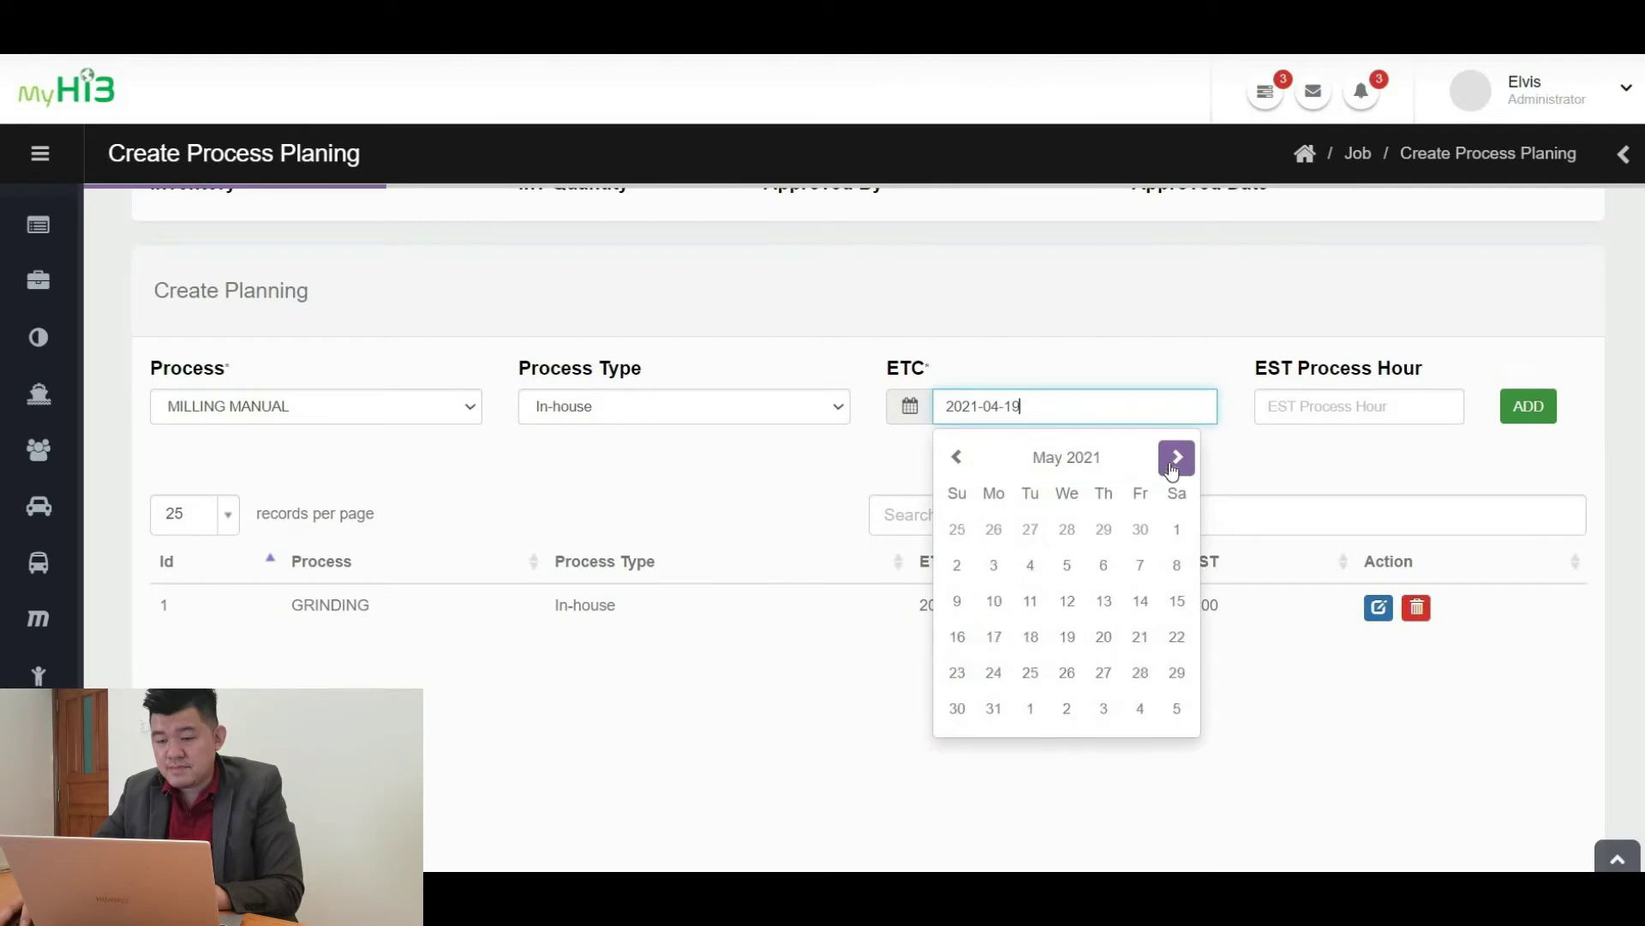
click(1030, 708)
click(1317, 408)
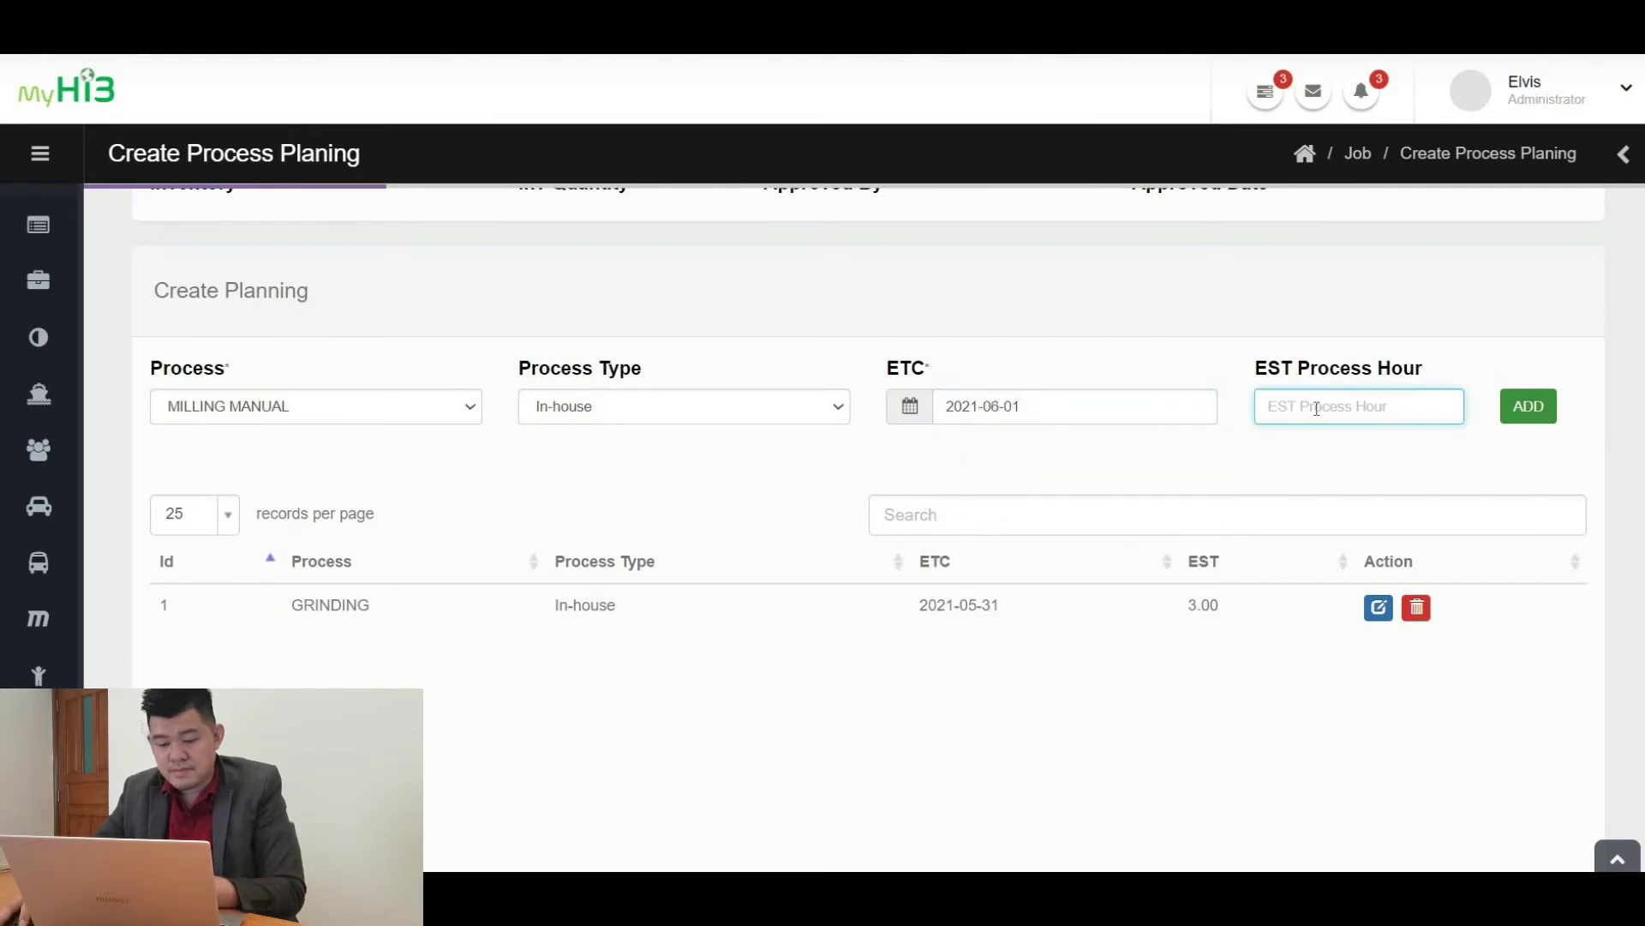
text(4)
click(1529, 408)
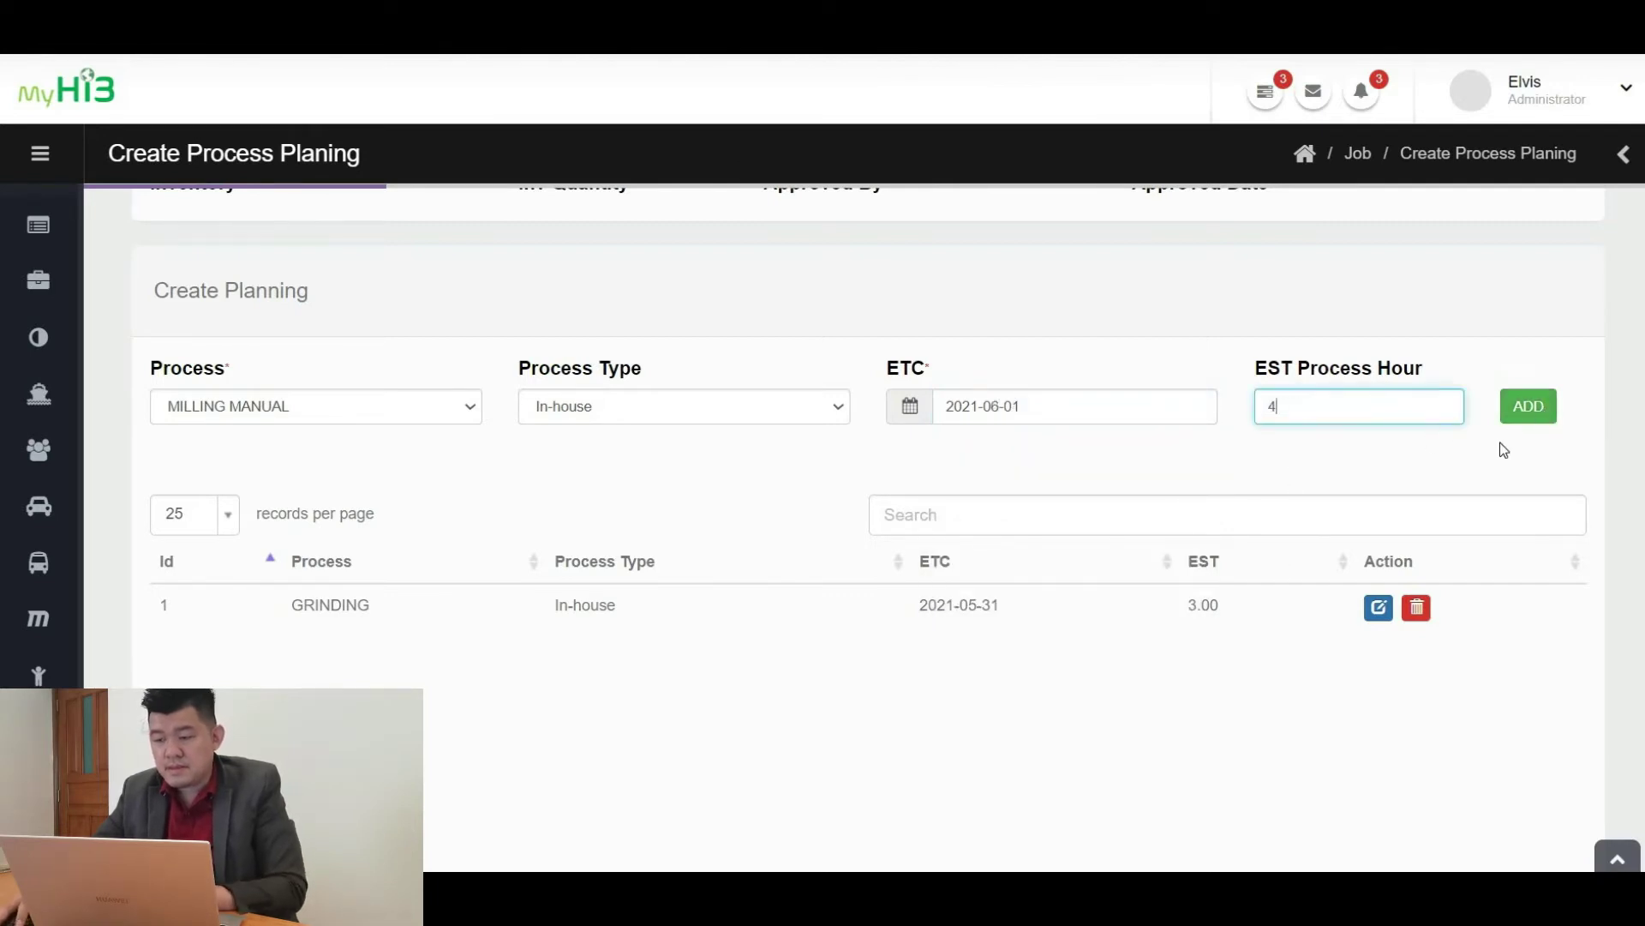
Add an FQC process to the job plan with ETC 2021-06-02
scroll(325, 474, down, 1)
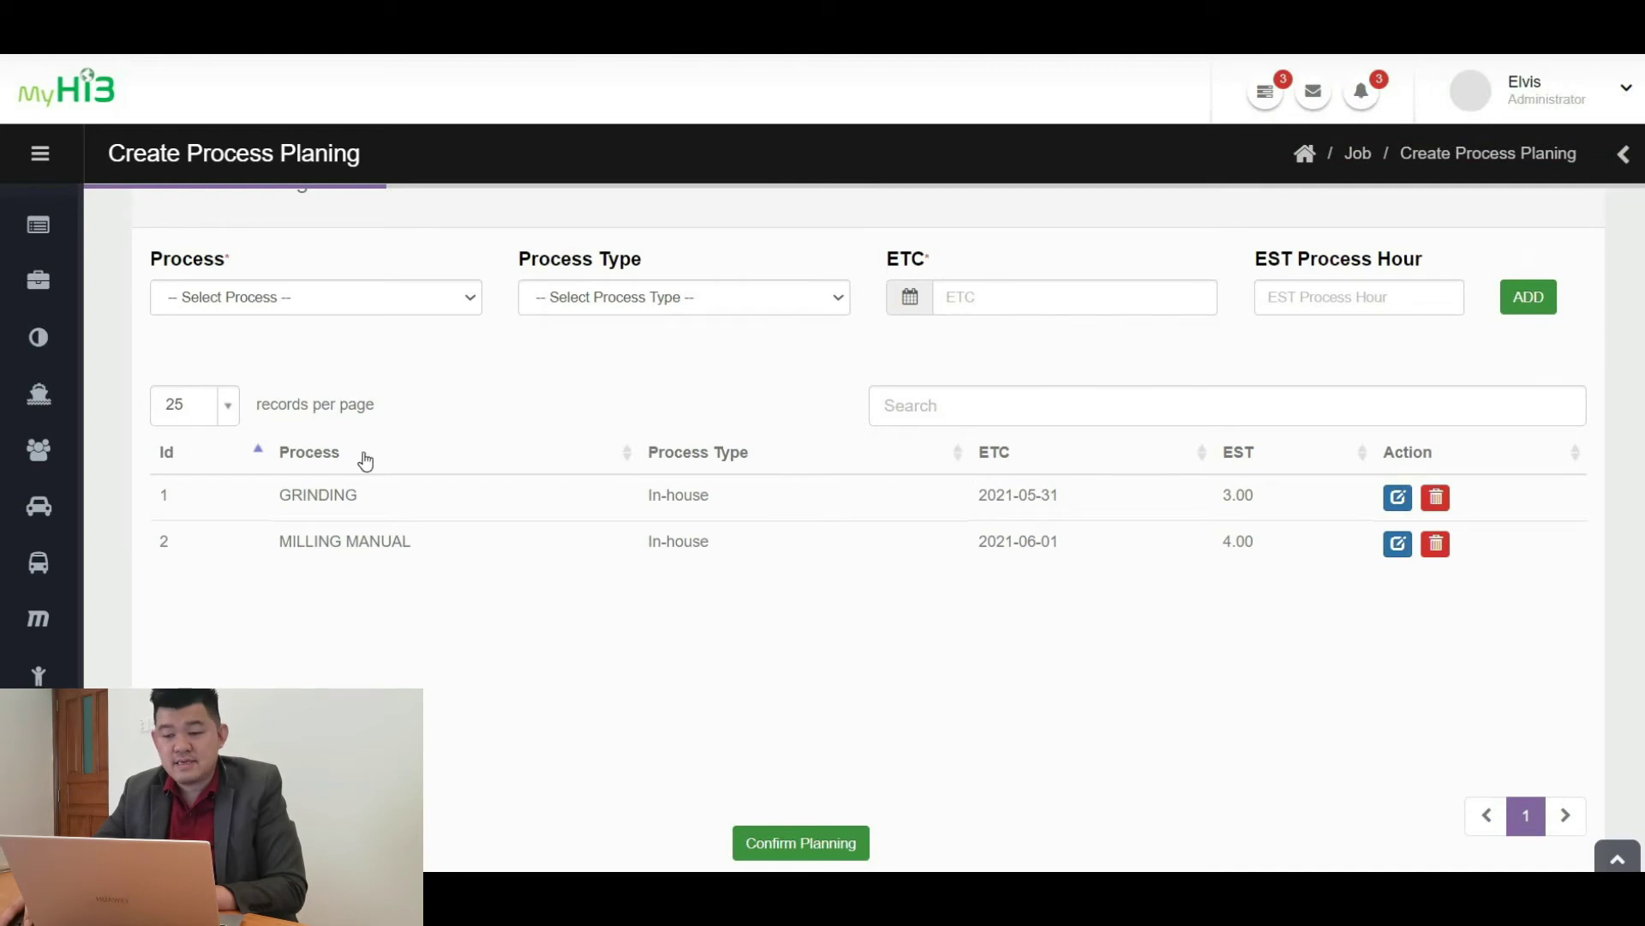
click(458, 312)
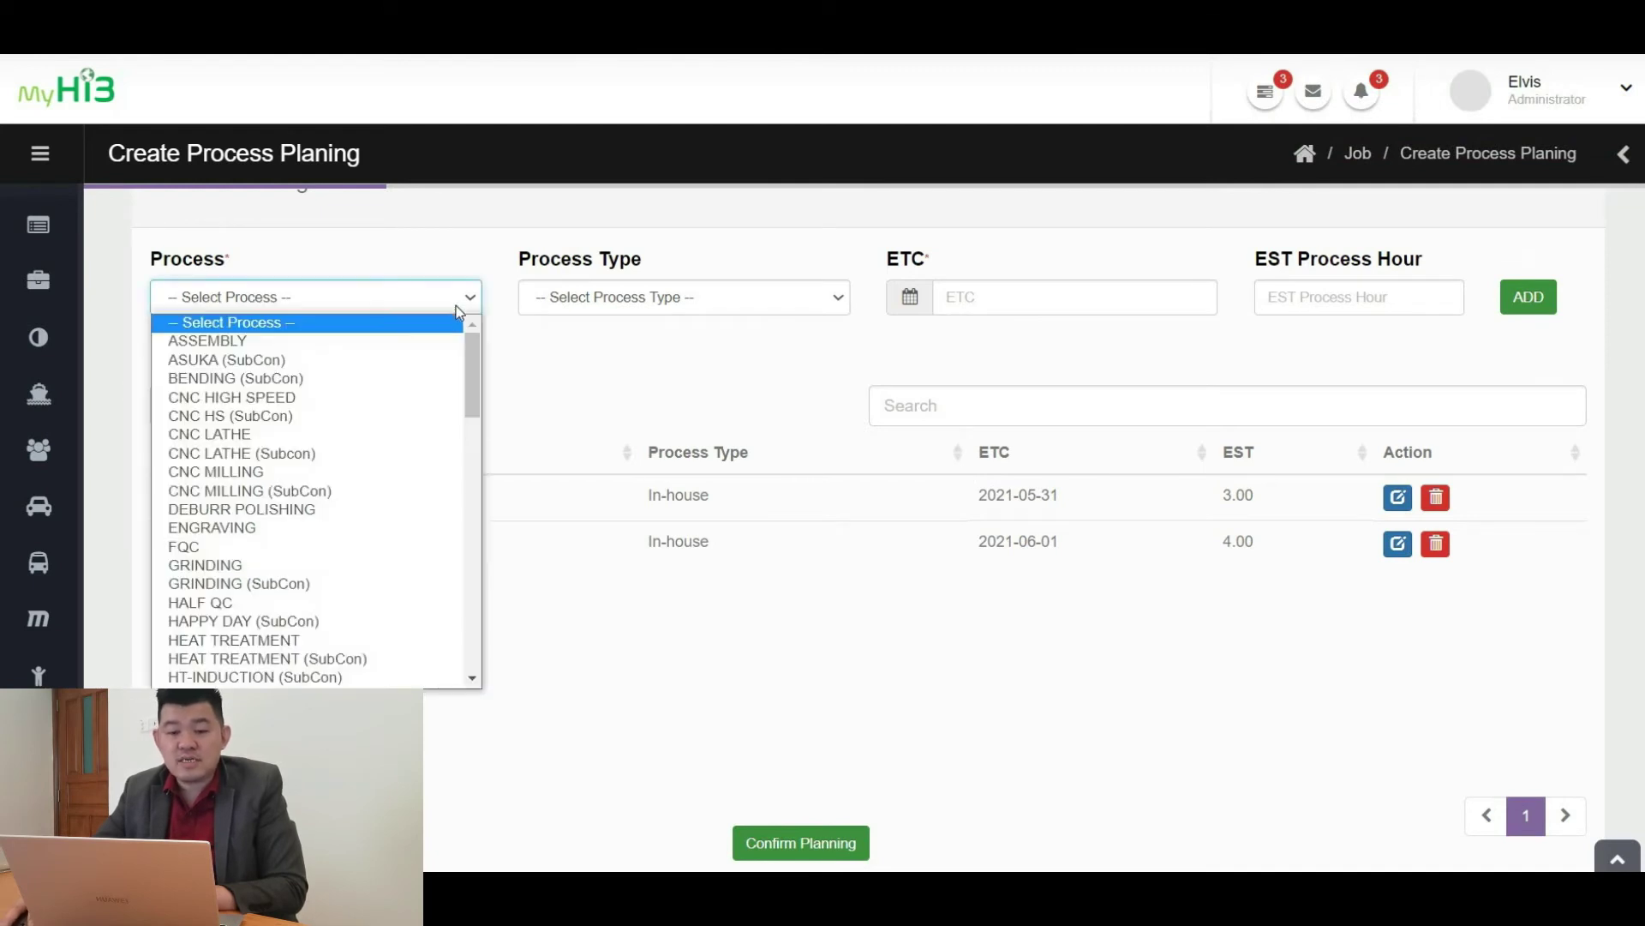
click(210, 540)
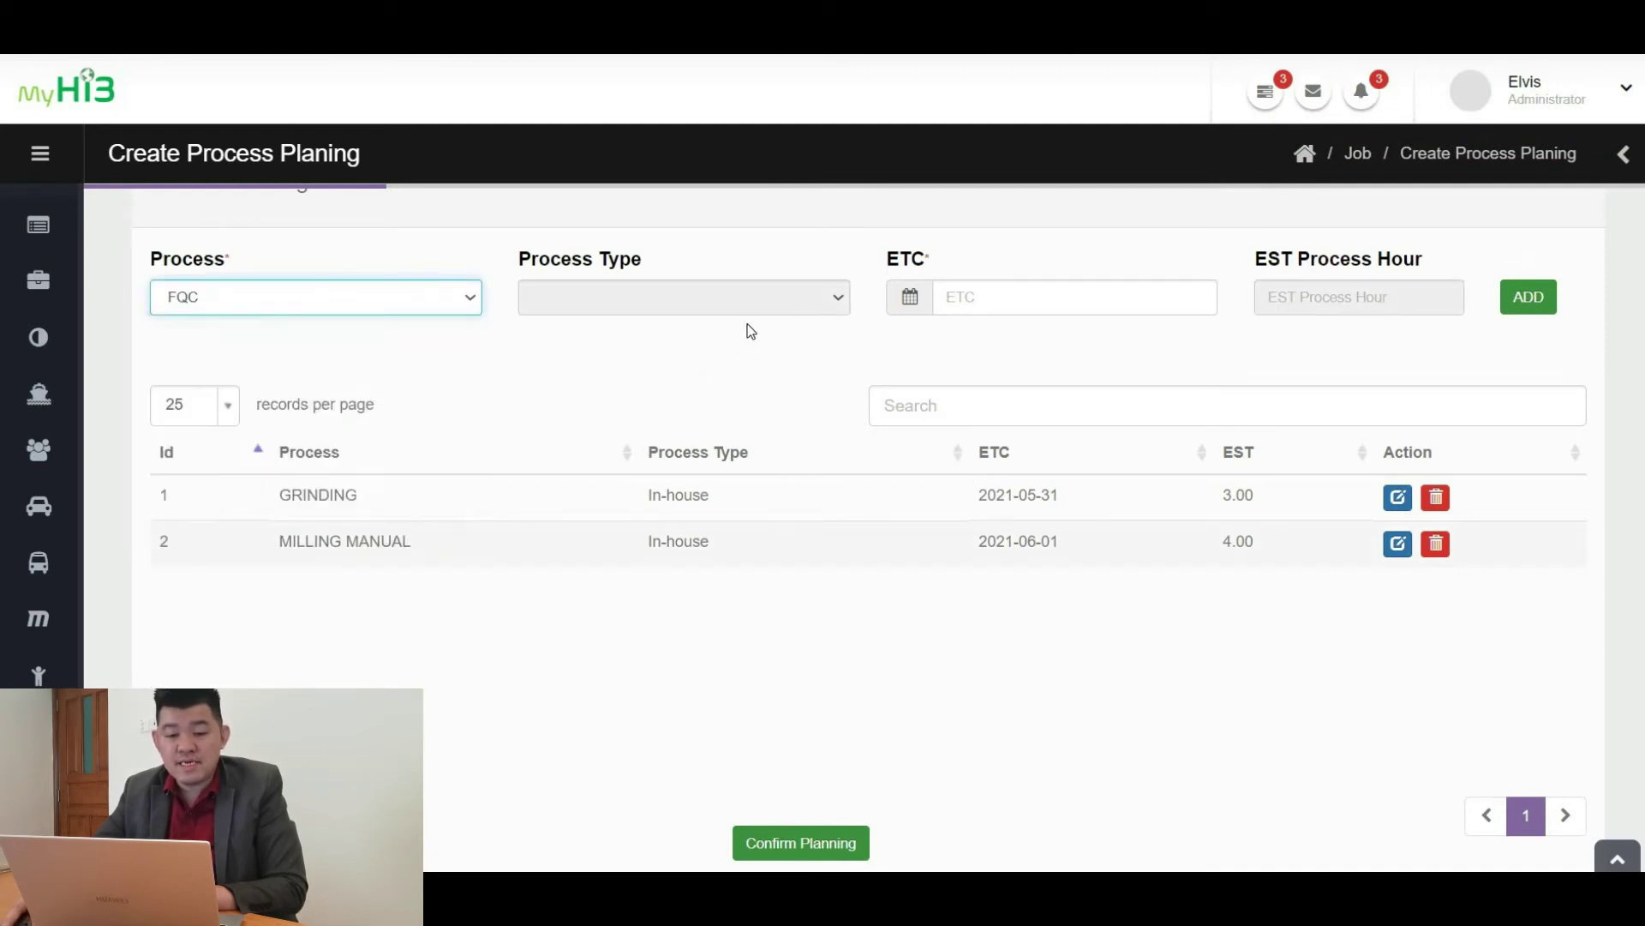
click(1033, 304)
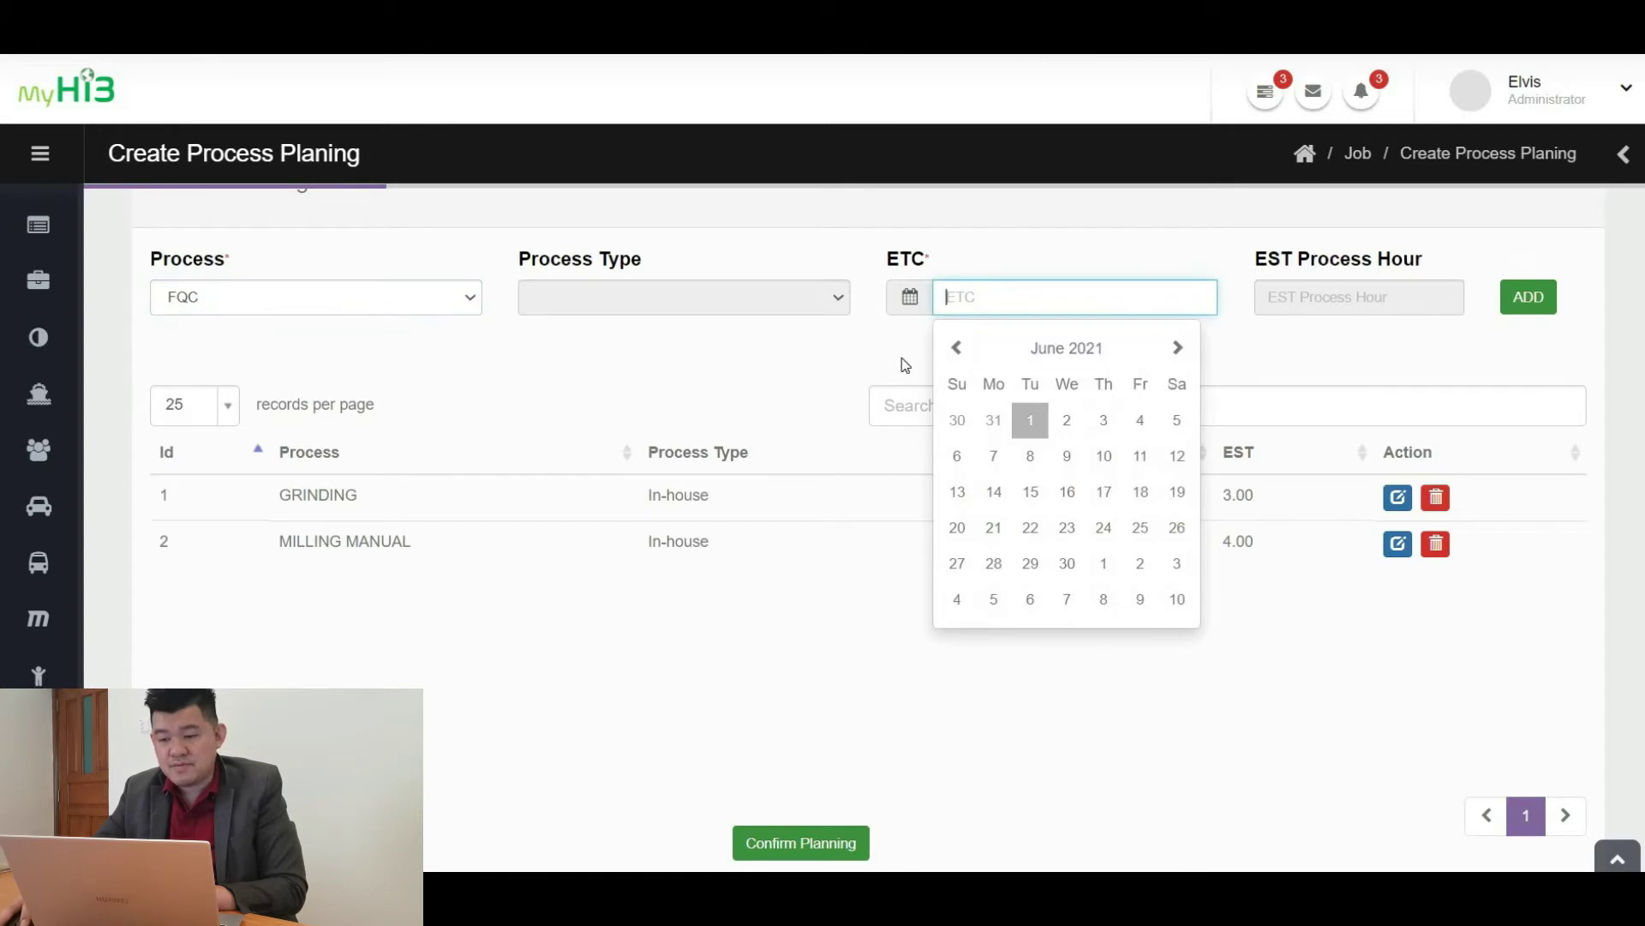
click(956, 351)
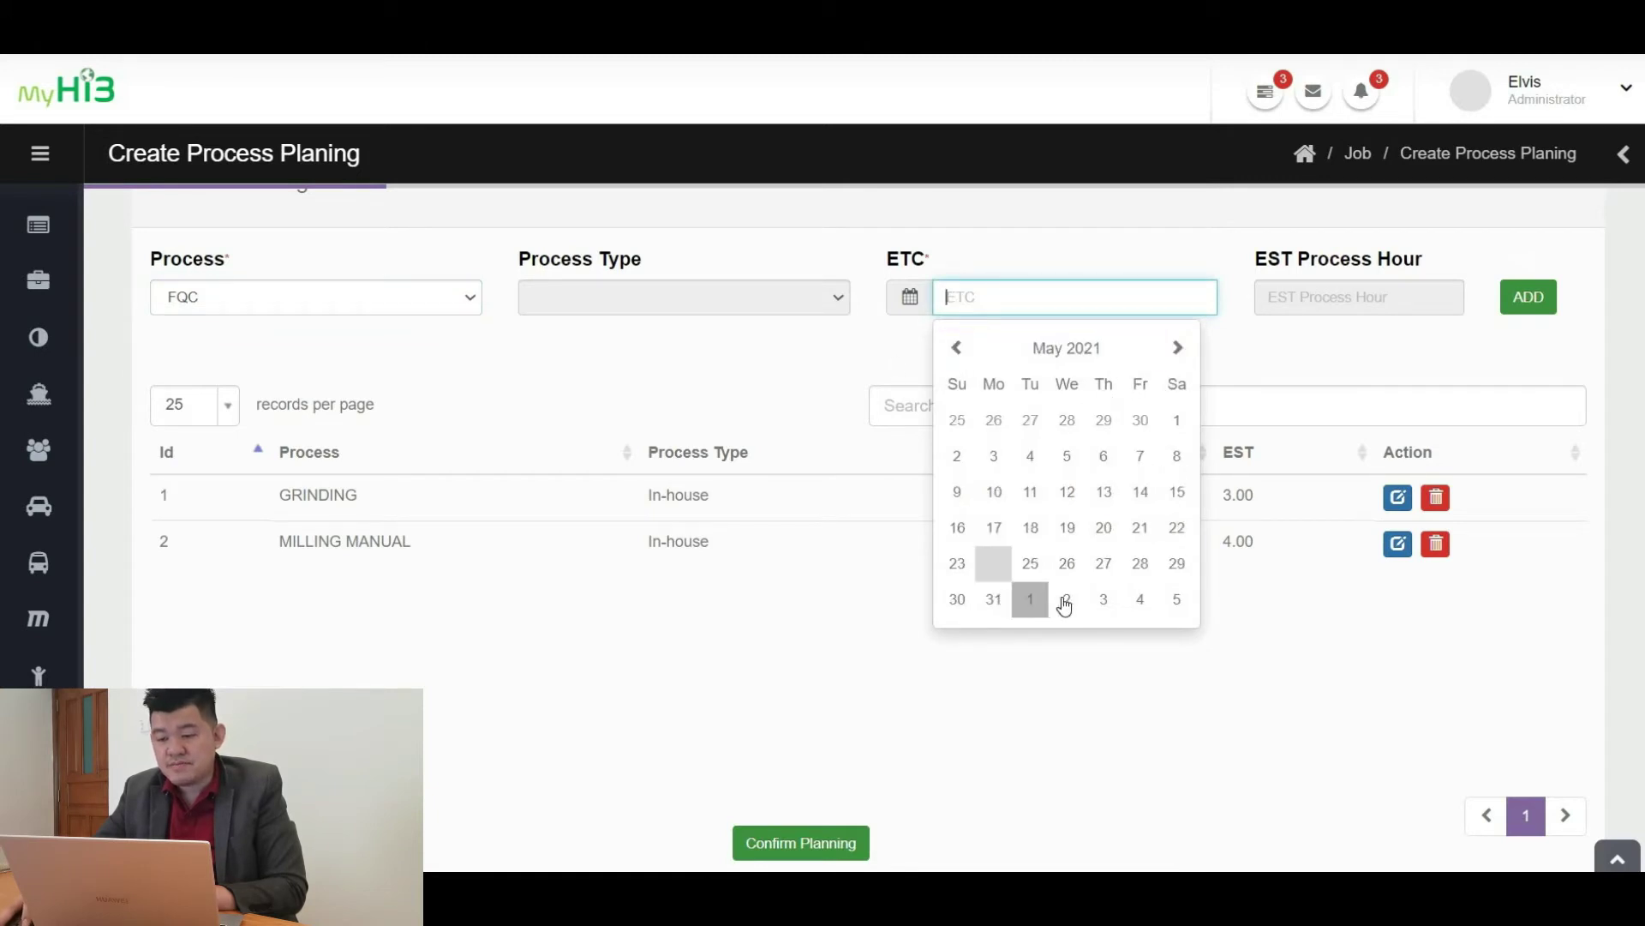
click(1529, 302)
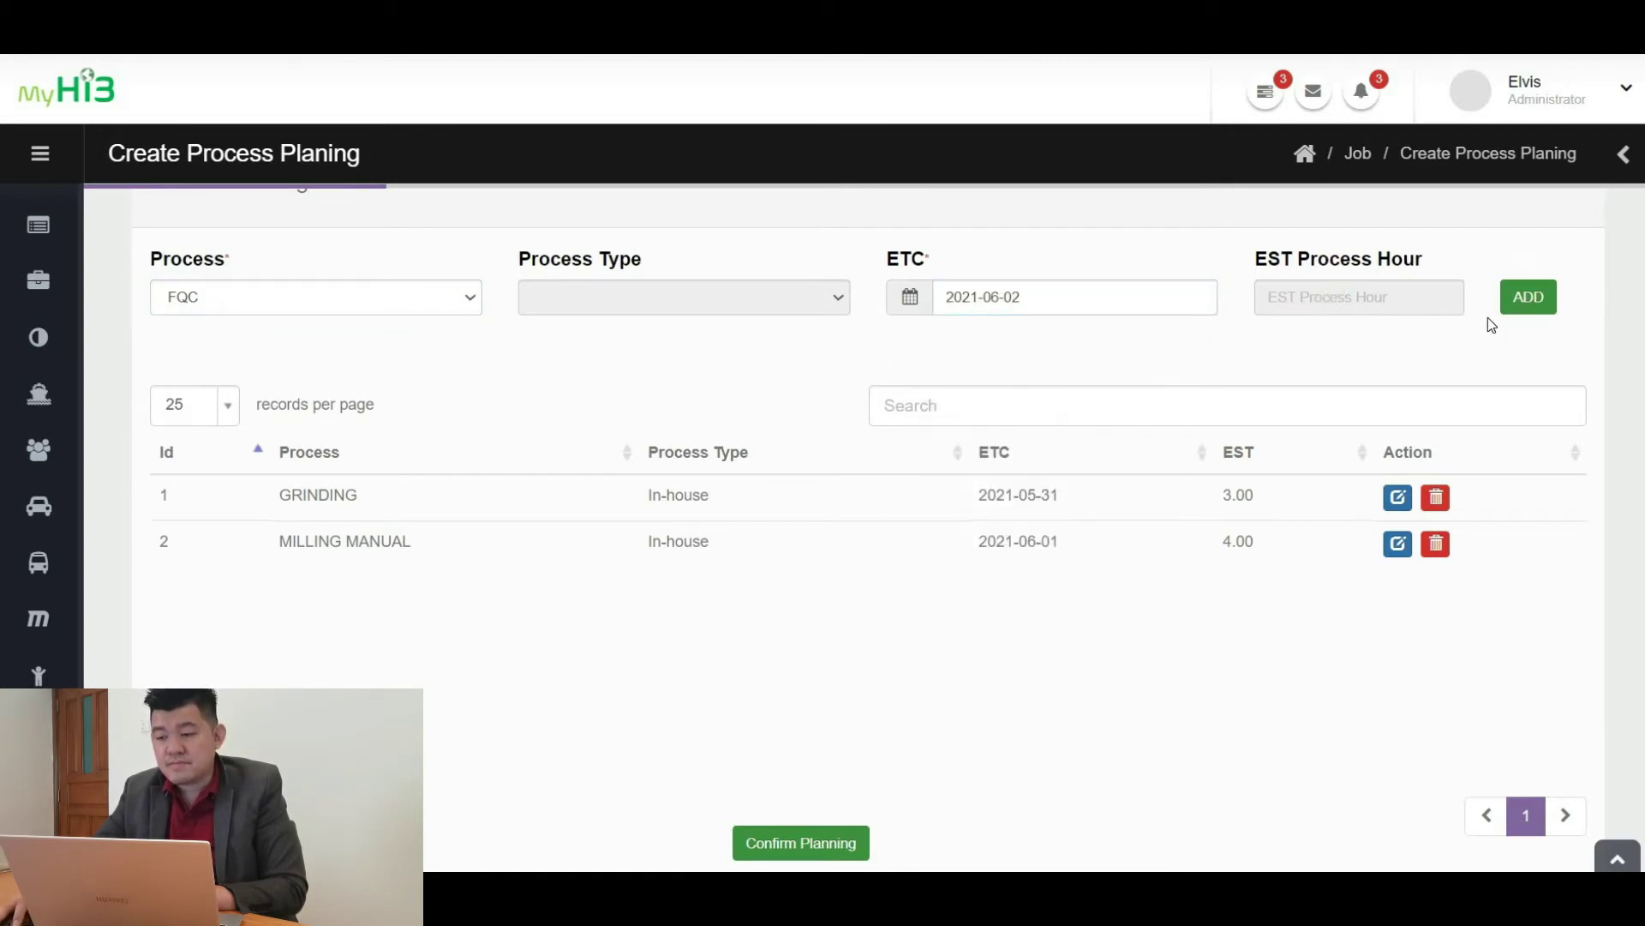
scroll(823, 738, down, 1)
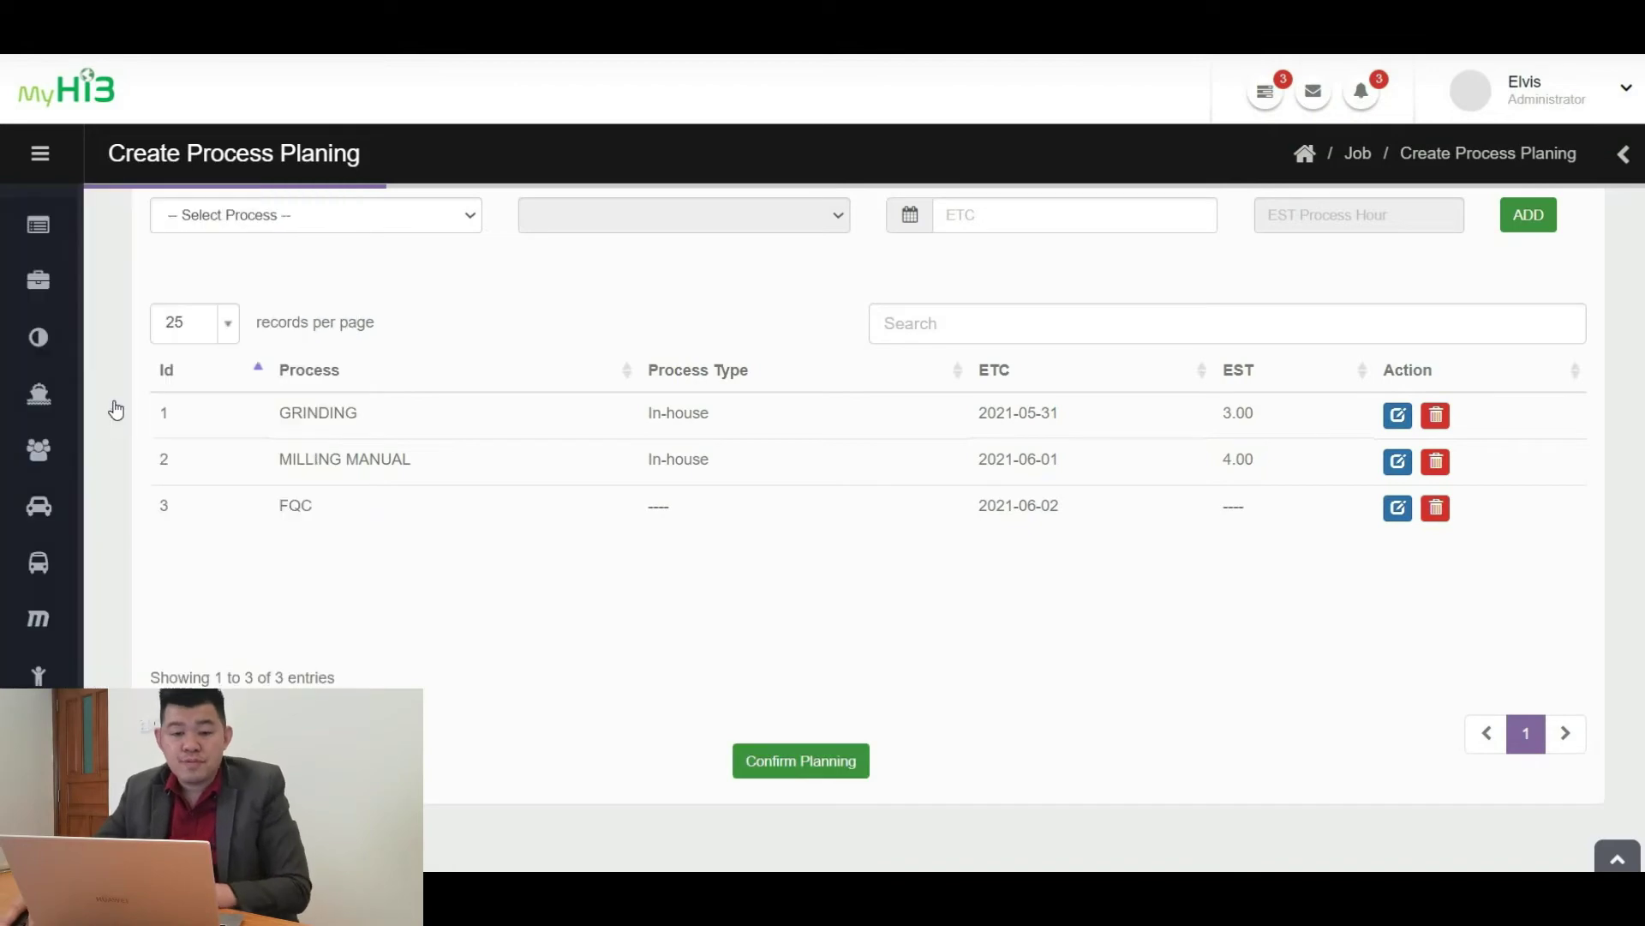
Open the Planned Job List and browse the active jobs with their drawing numbers, ETDs and item names
mouse_move(126, 328)
click(257, 291)
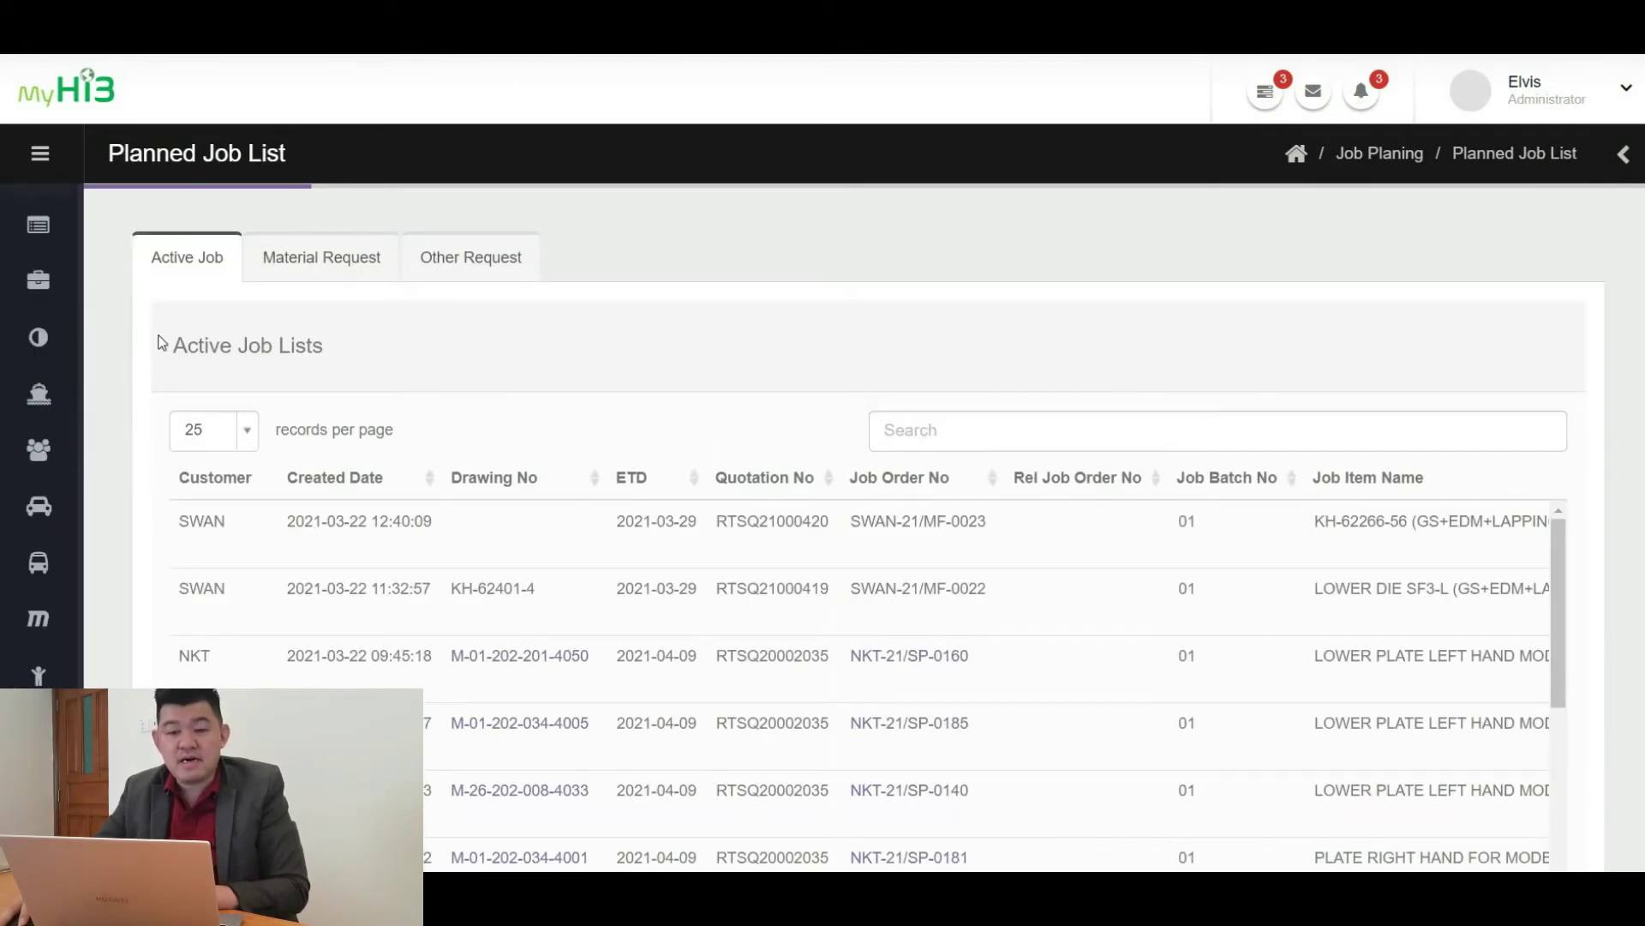
scroll(735, 573, down, 1)
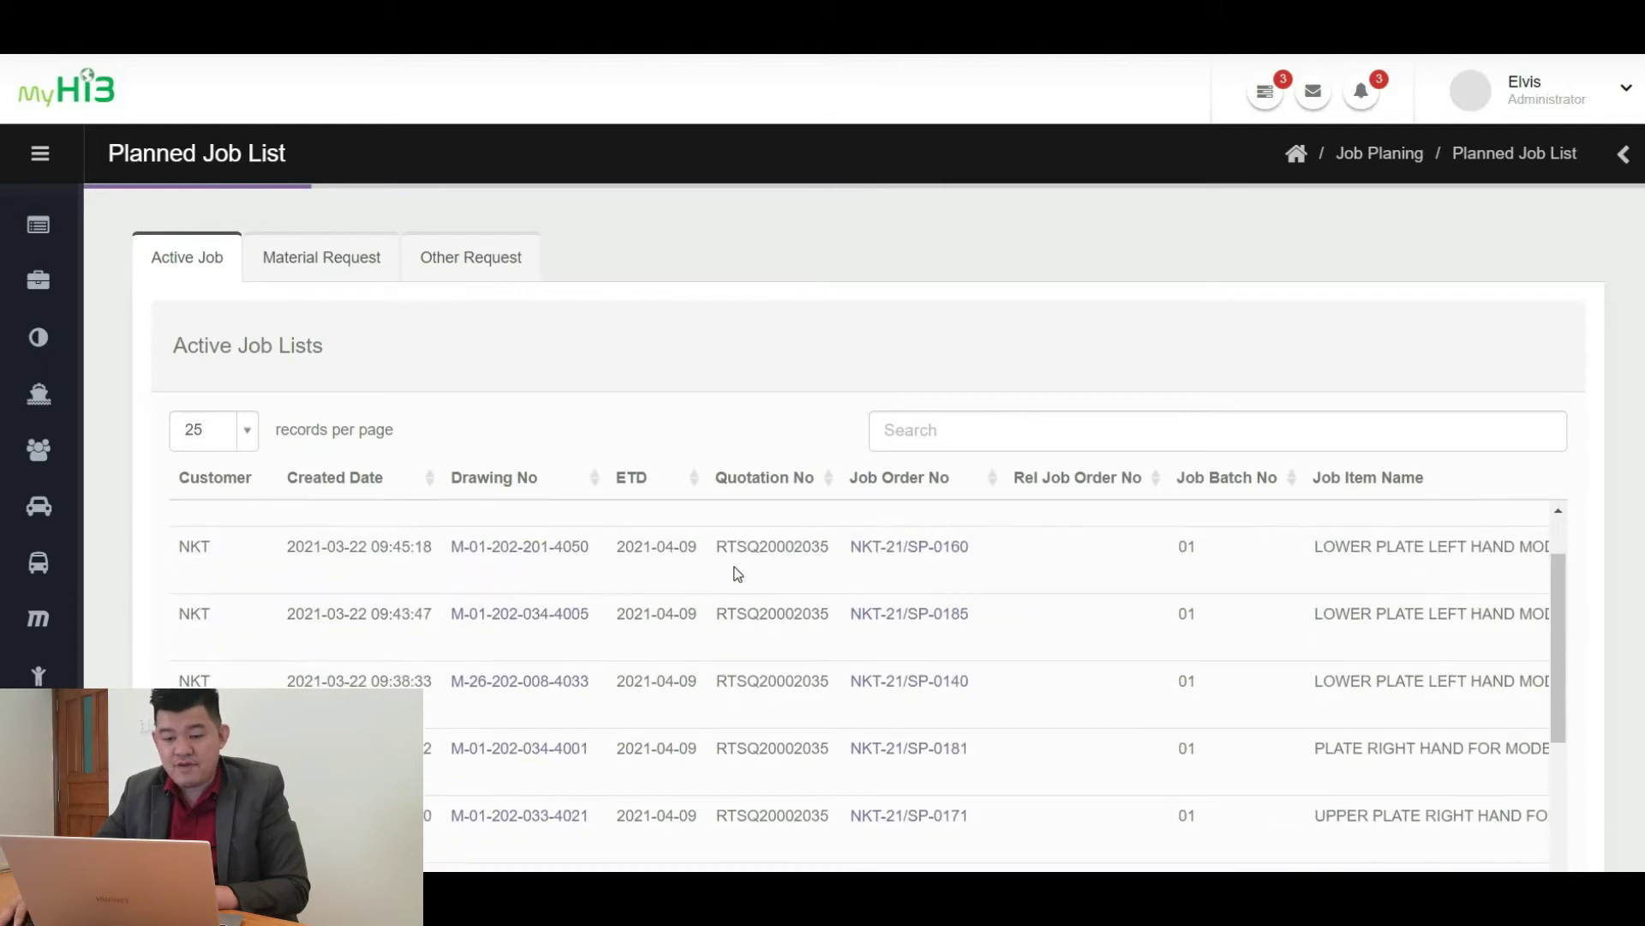
scroll(734, 573, up, 1)
scroll(734, 574, down, 1)
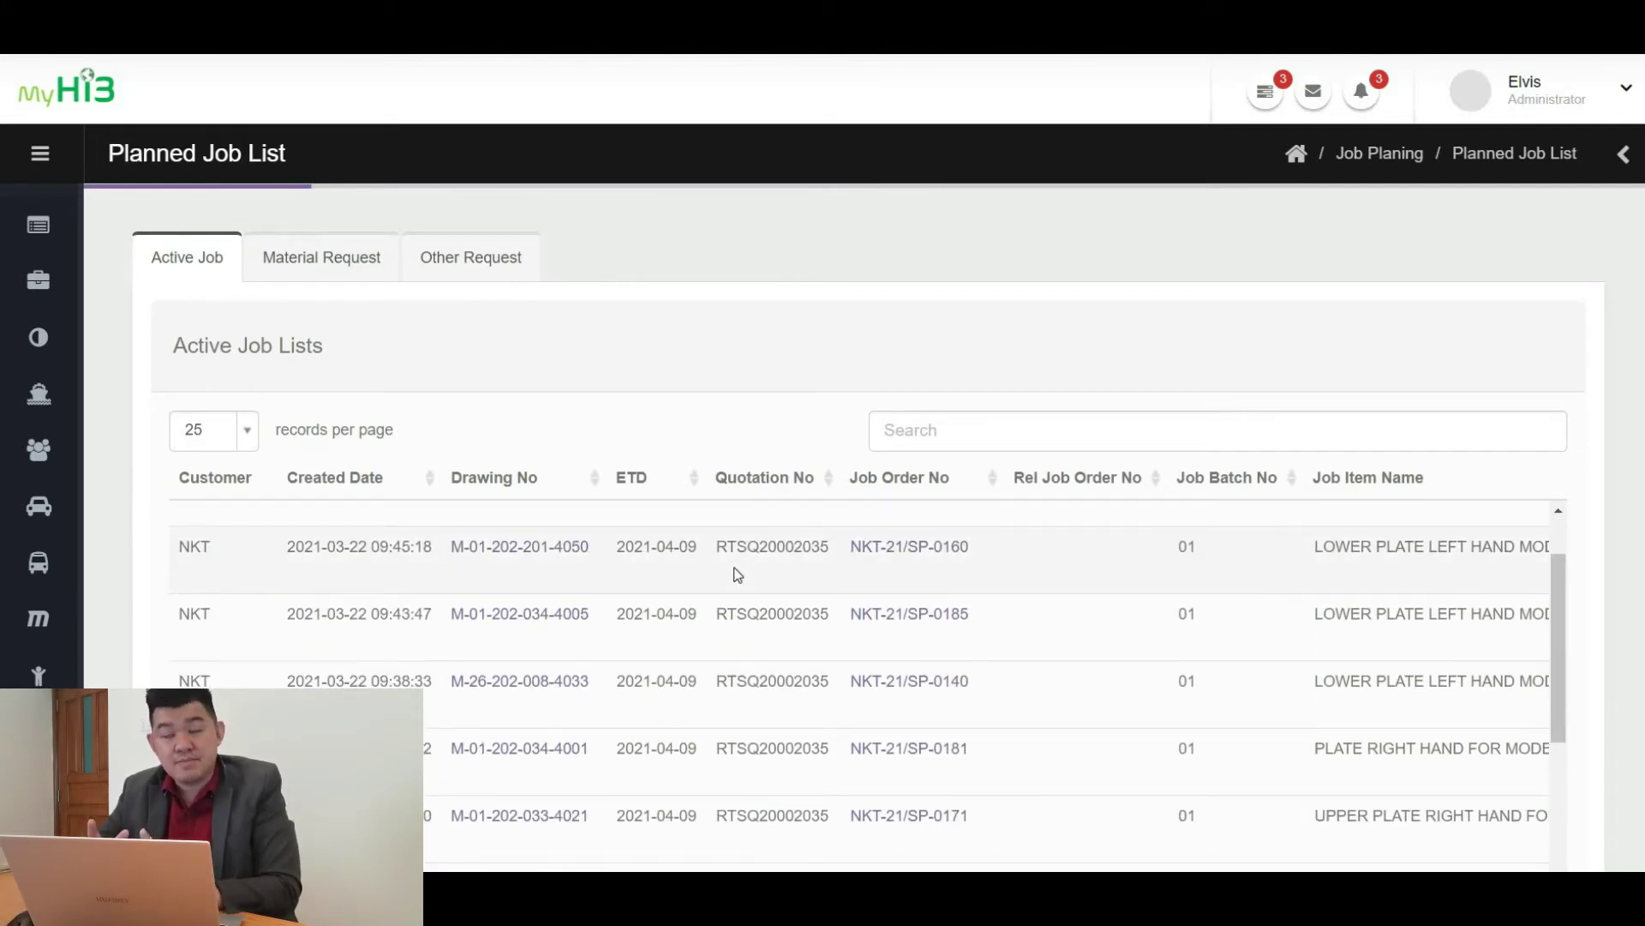
scroll(734, 573, down, 1)
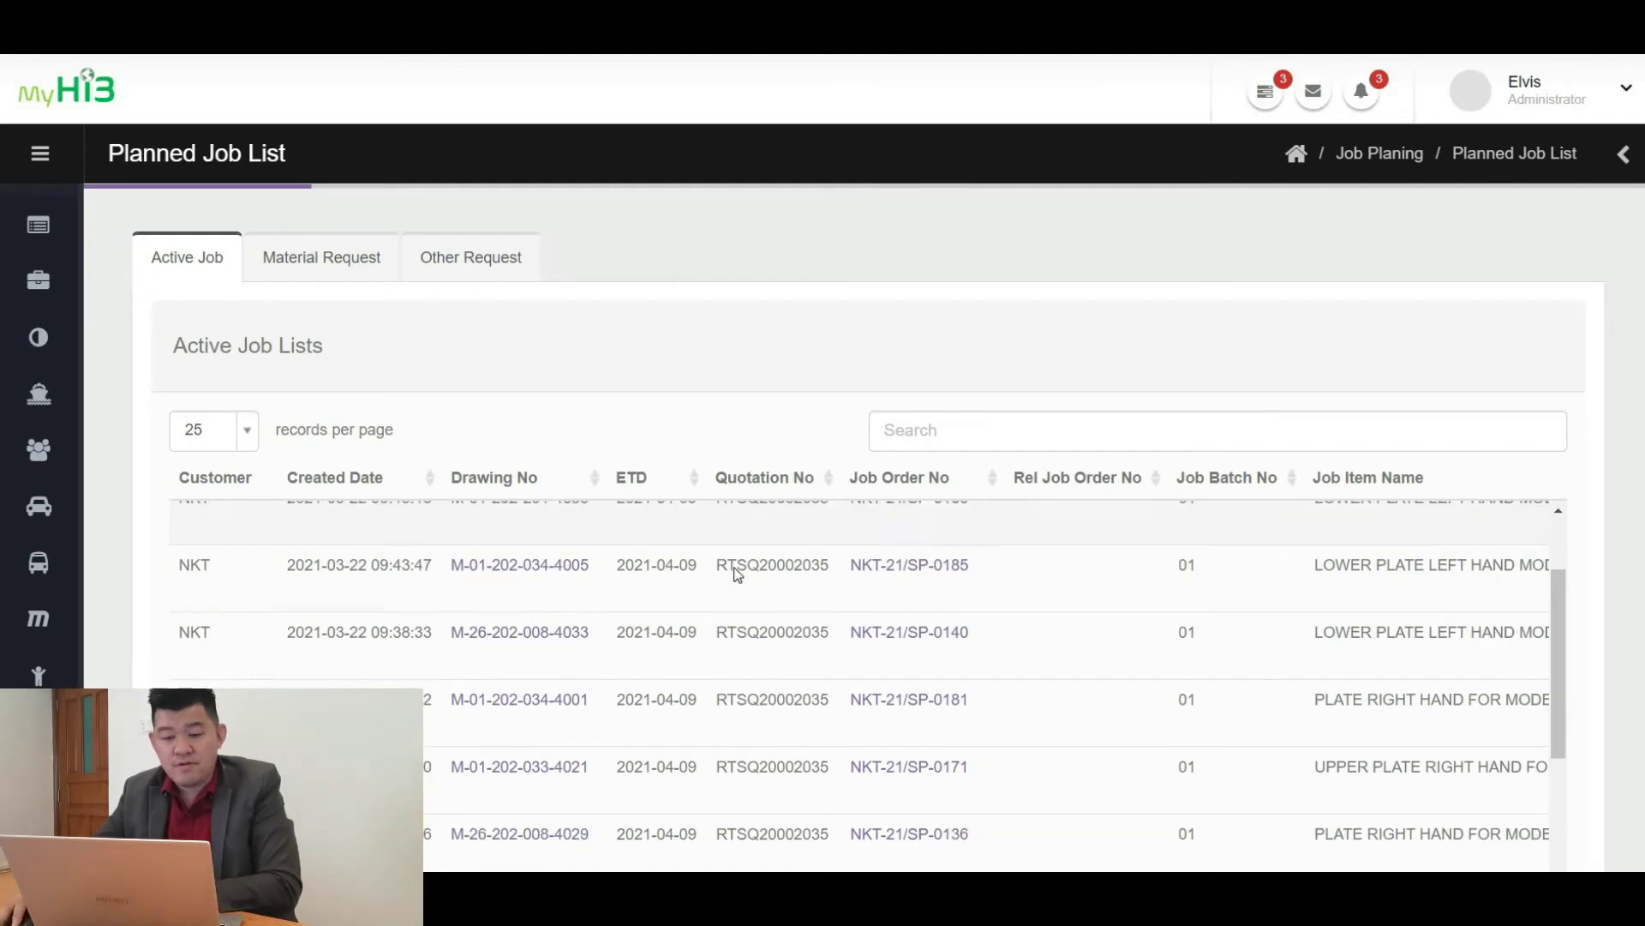
Look through the remaining active jobs in the list, checking customers, ETDs, batch numbers and item names down to the end
scroll(734, 573, up, 1)
scroll(734, 573, down, 1)
scroll(737, 574, down, 5)
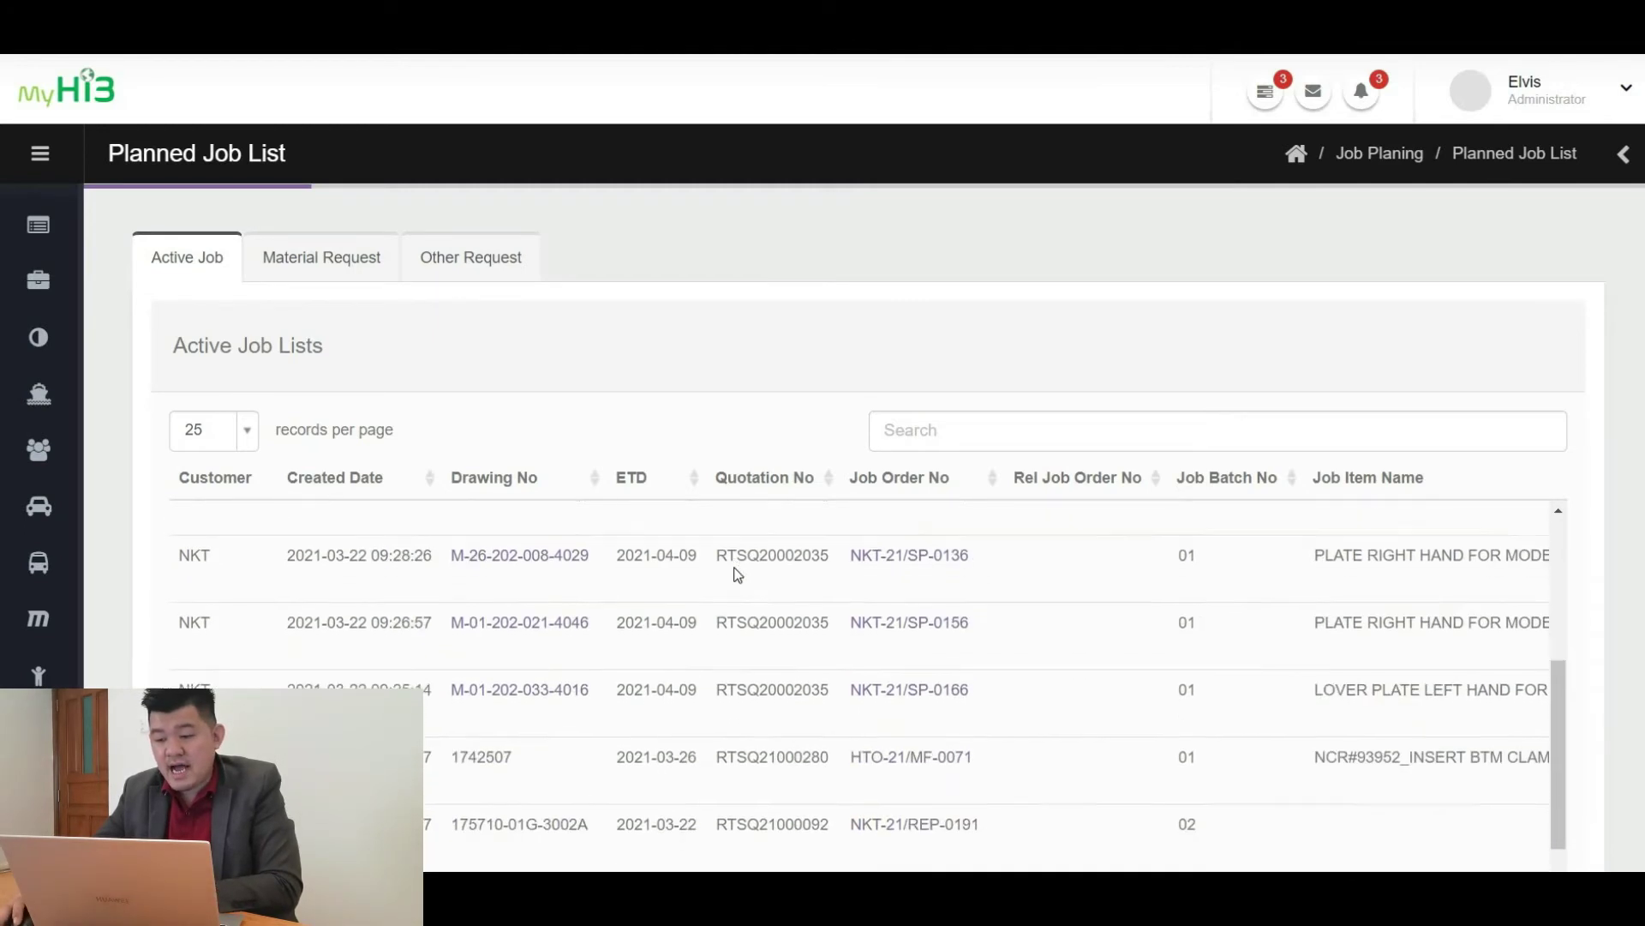
scroll(737, 574, up, 2)
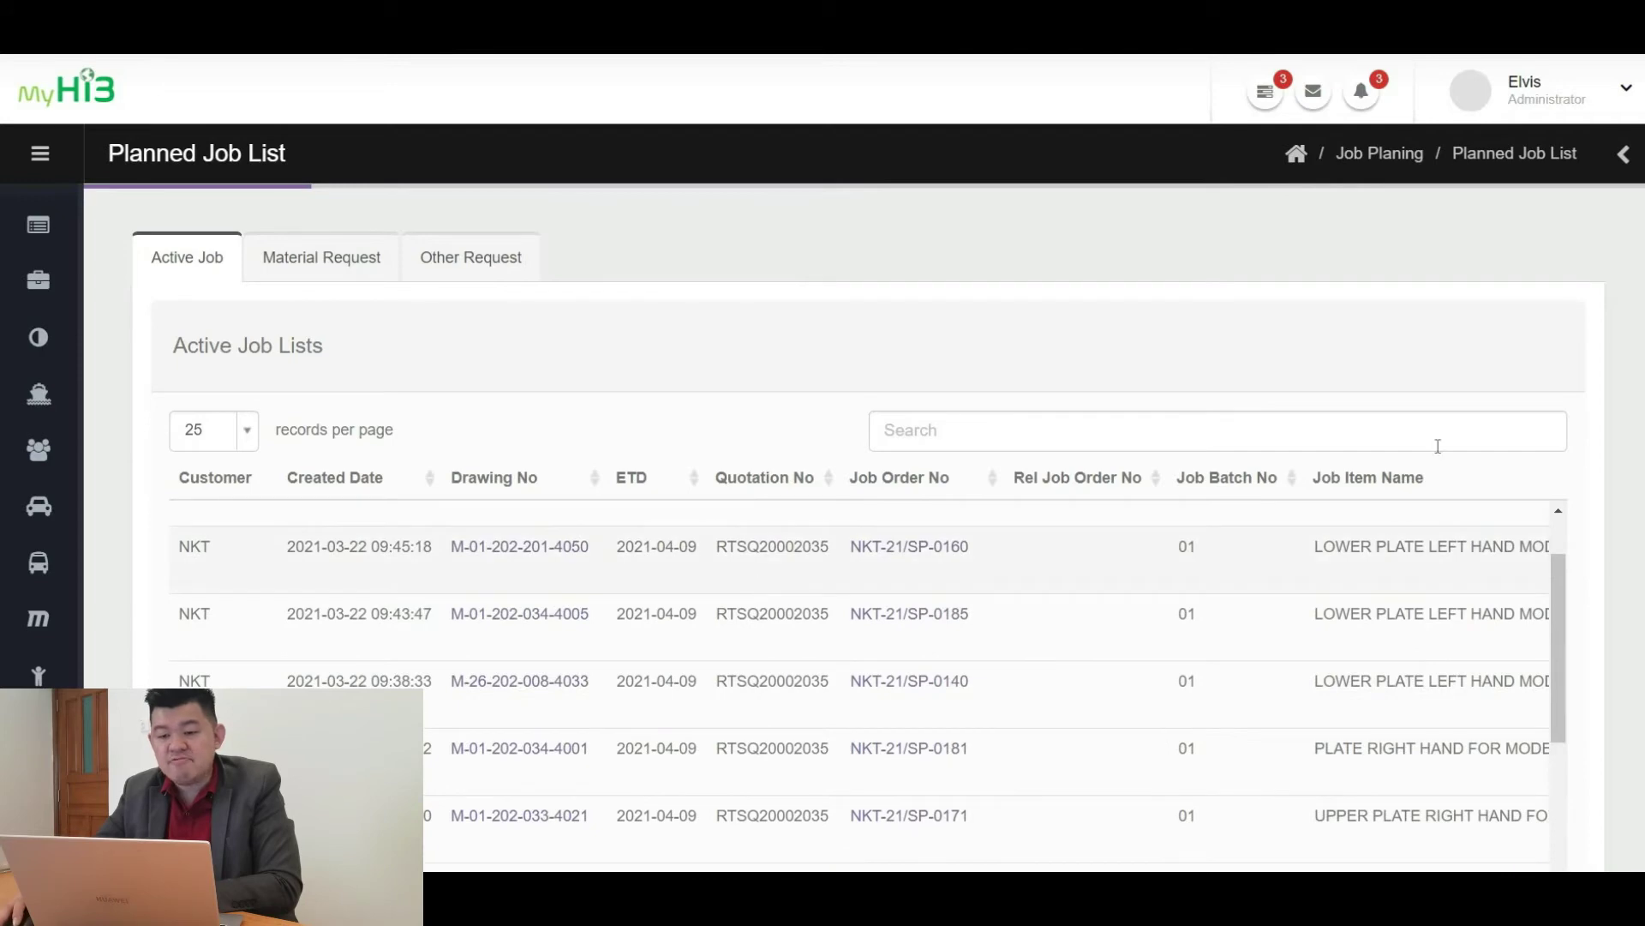
scroll(1075, 415, down, 2)
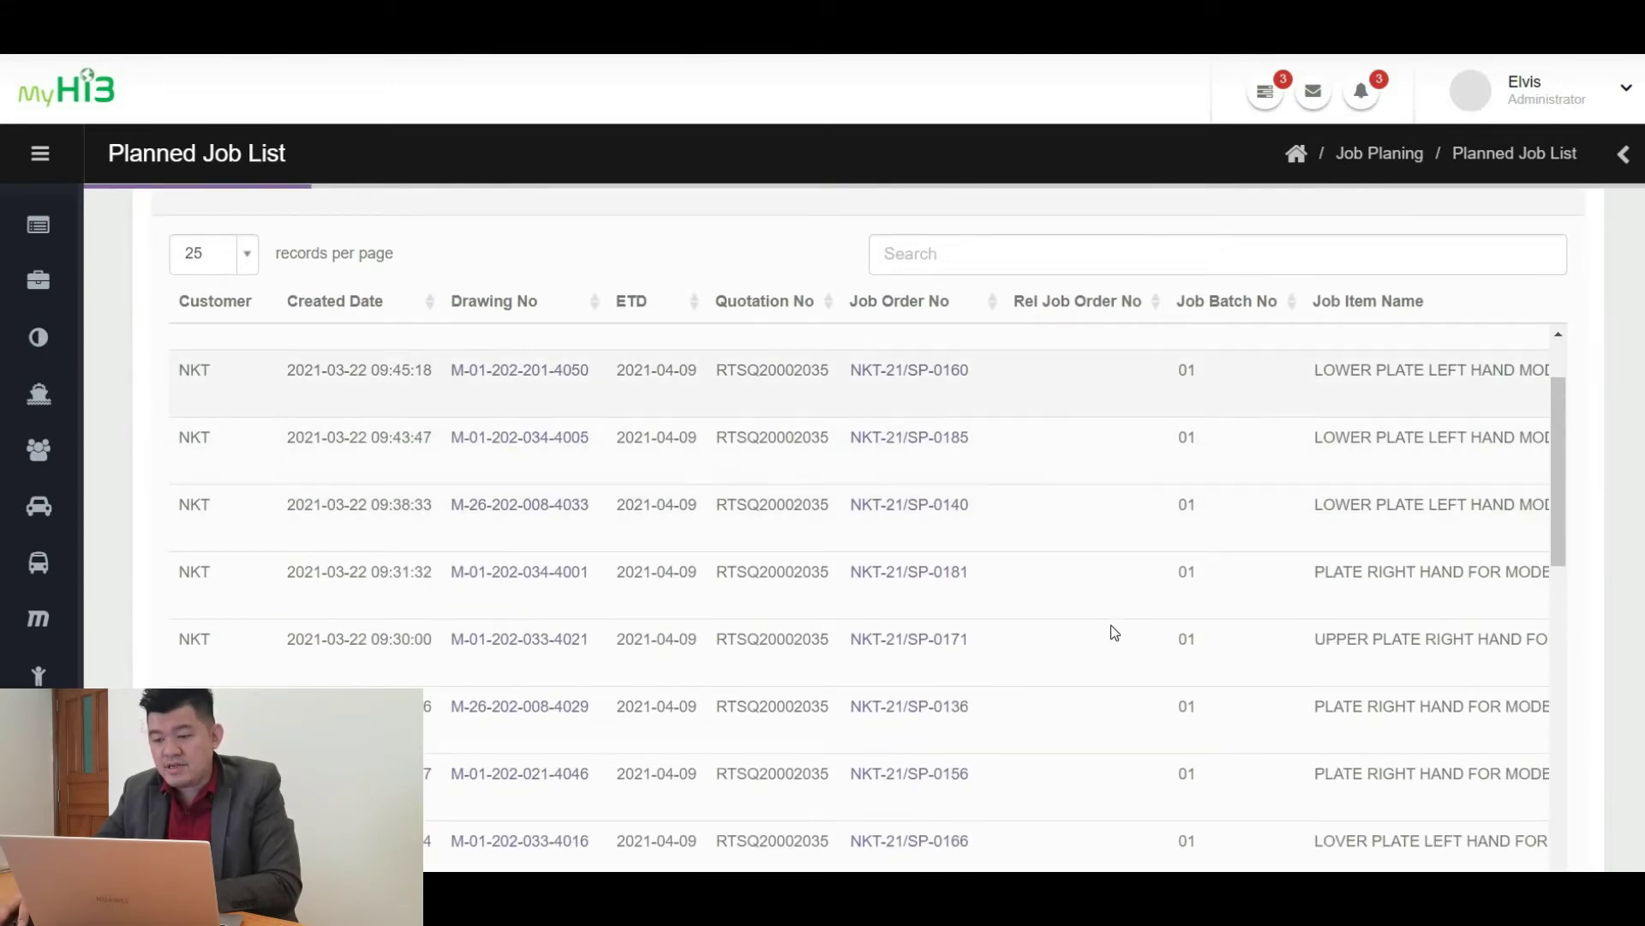
scroll(1113, 787, down, 10)
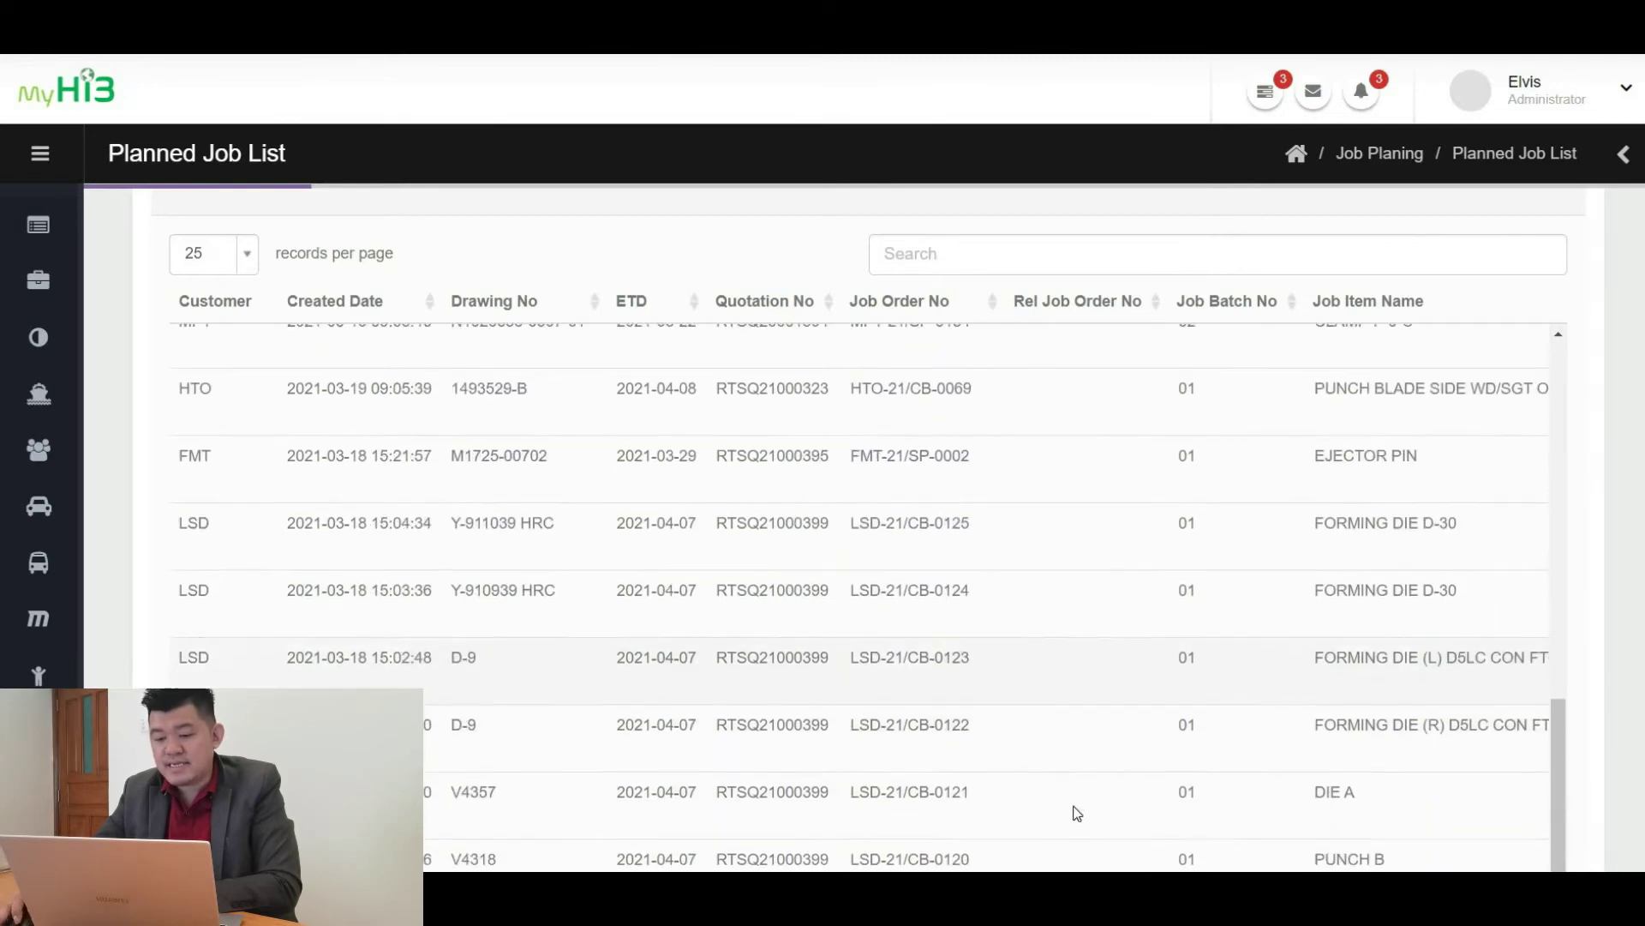
scroll(1131, 628, down, 1)
View the process planning of the first active job, item KH-62266-56, and examine each process's ETC, in and out times, machinist and status
drag(1135, 569, 1530, 567)
scroll(1246, 456, up, 8)
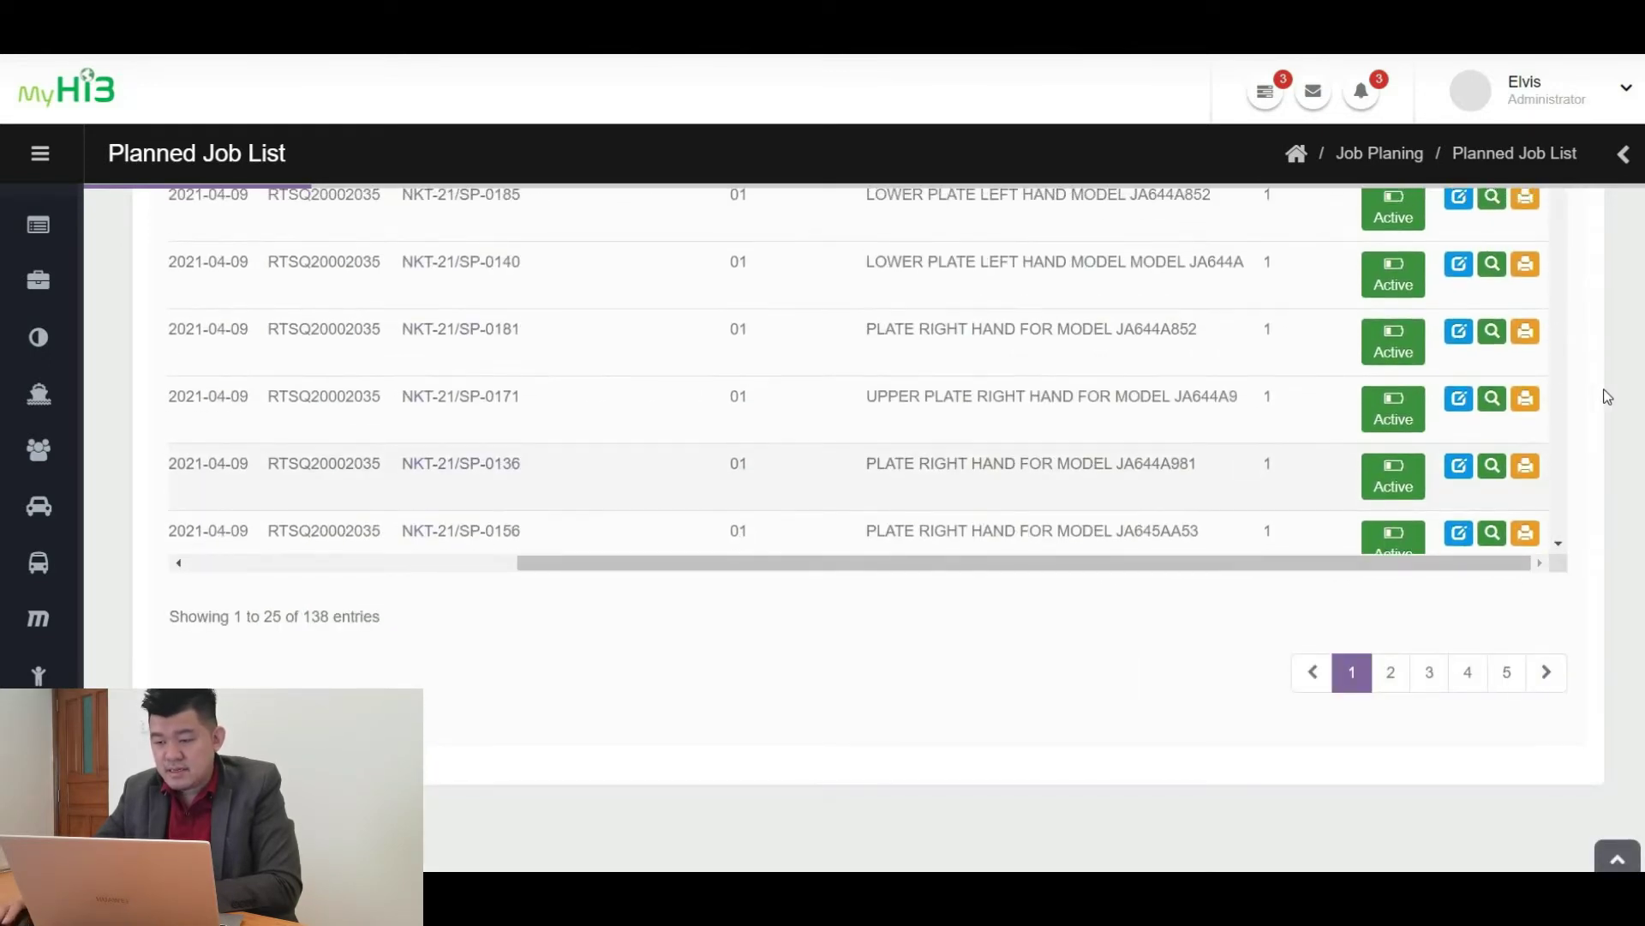
scroll(1620, 407, up, 2)
scroll(1620, 410, up, 3)
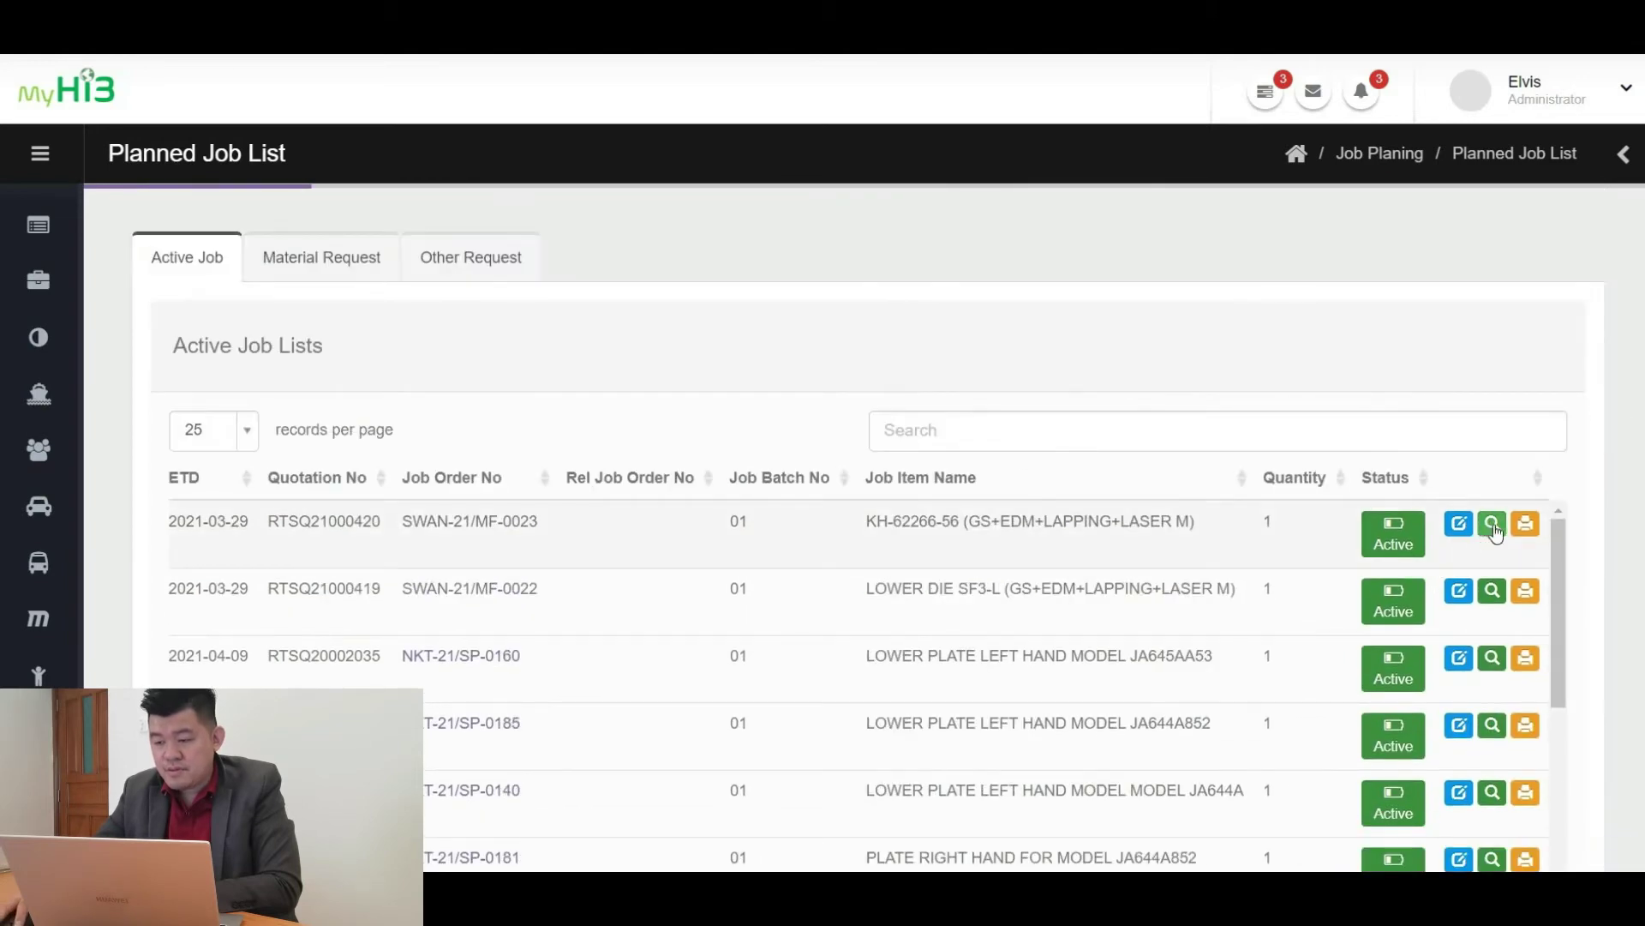
click(1493, 526)
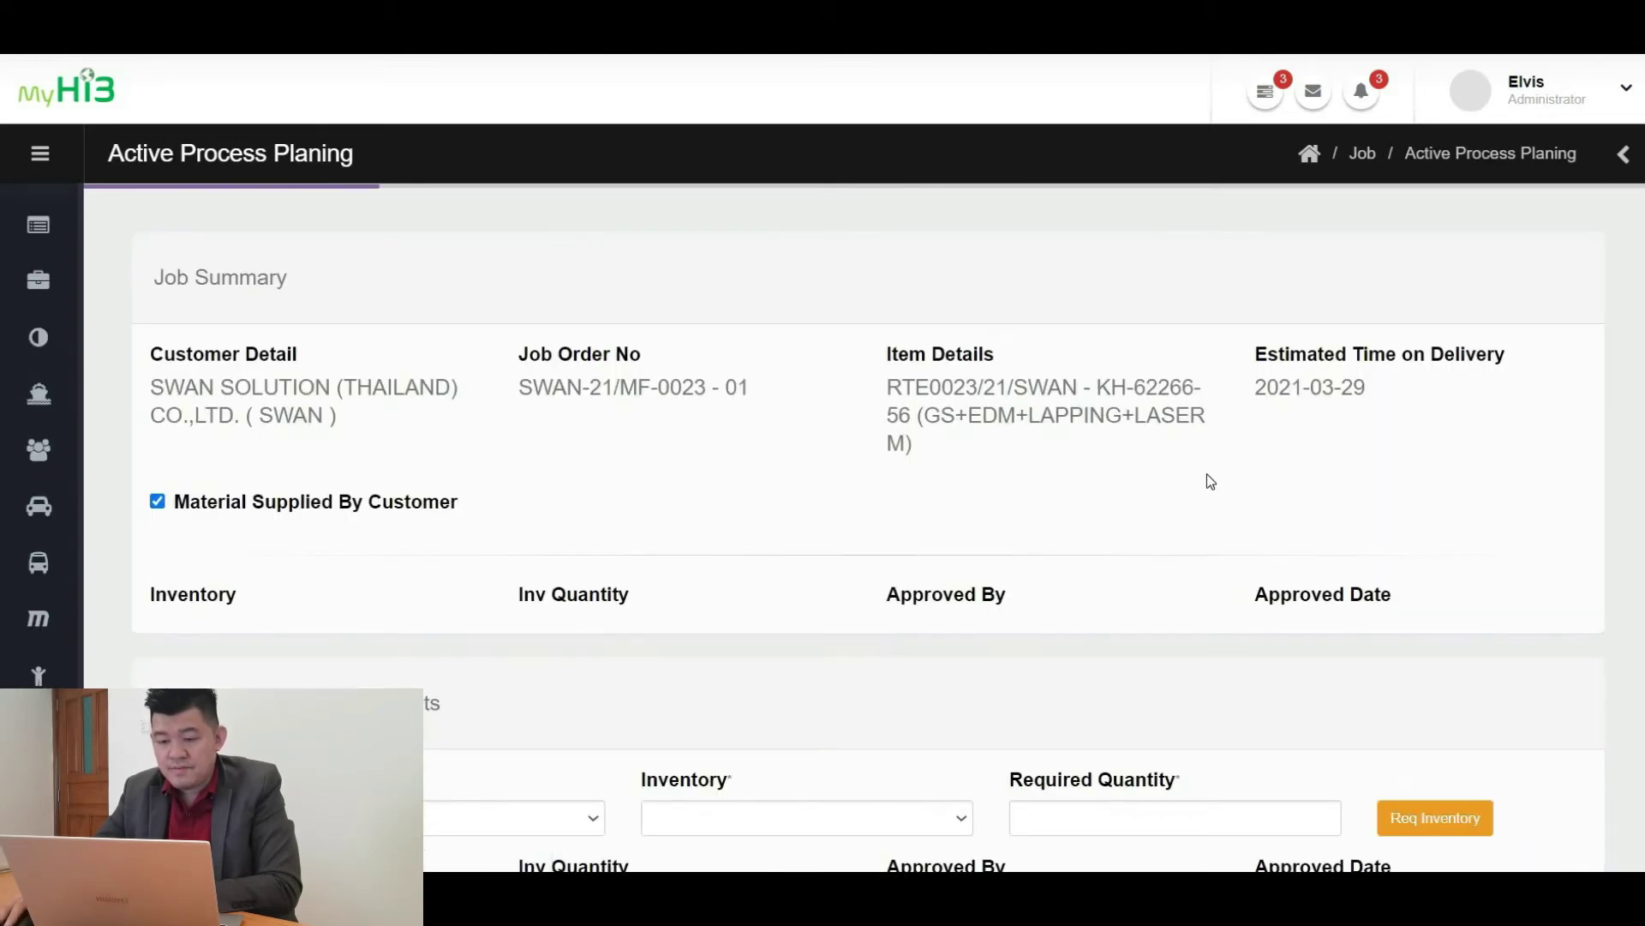
scroll(1208, 475, down, 2)
scroll(1208, 476, down, 5)
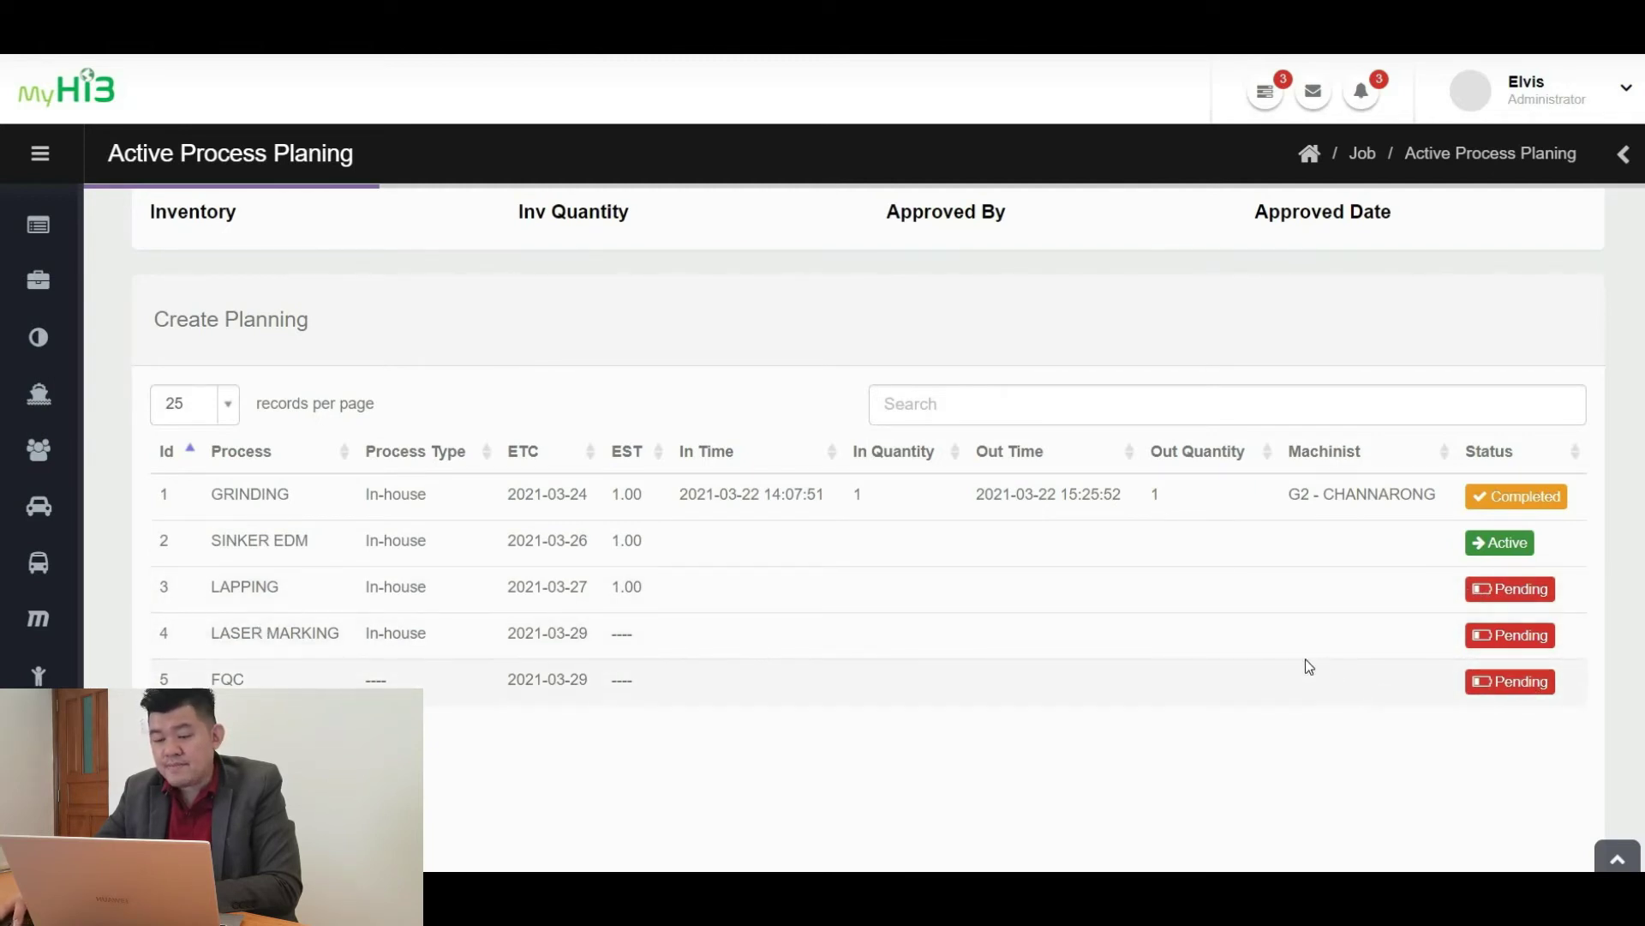
Return to the Planned Job List, view the LOWER DIE SF3-L job and examine the status of its planned processes
mouse_move(52, 394)
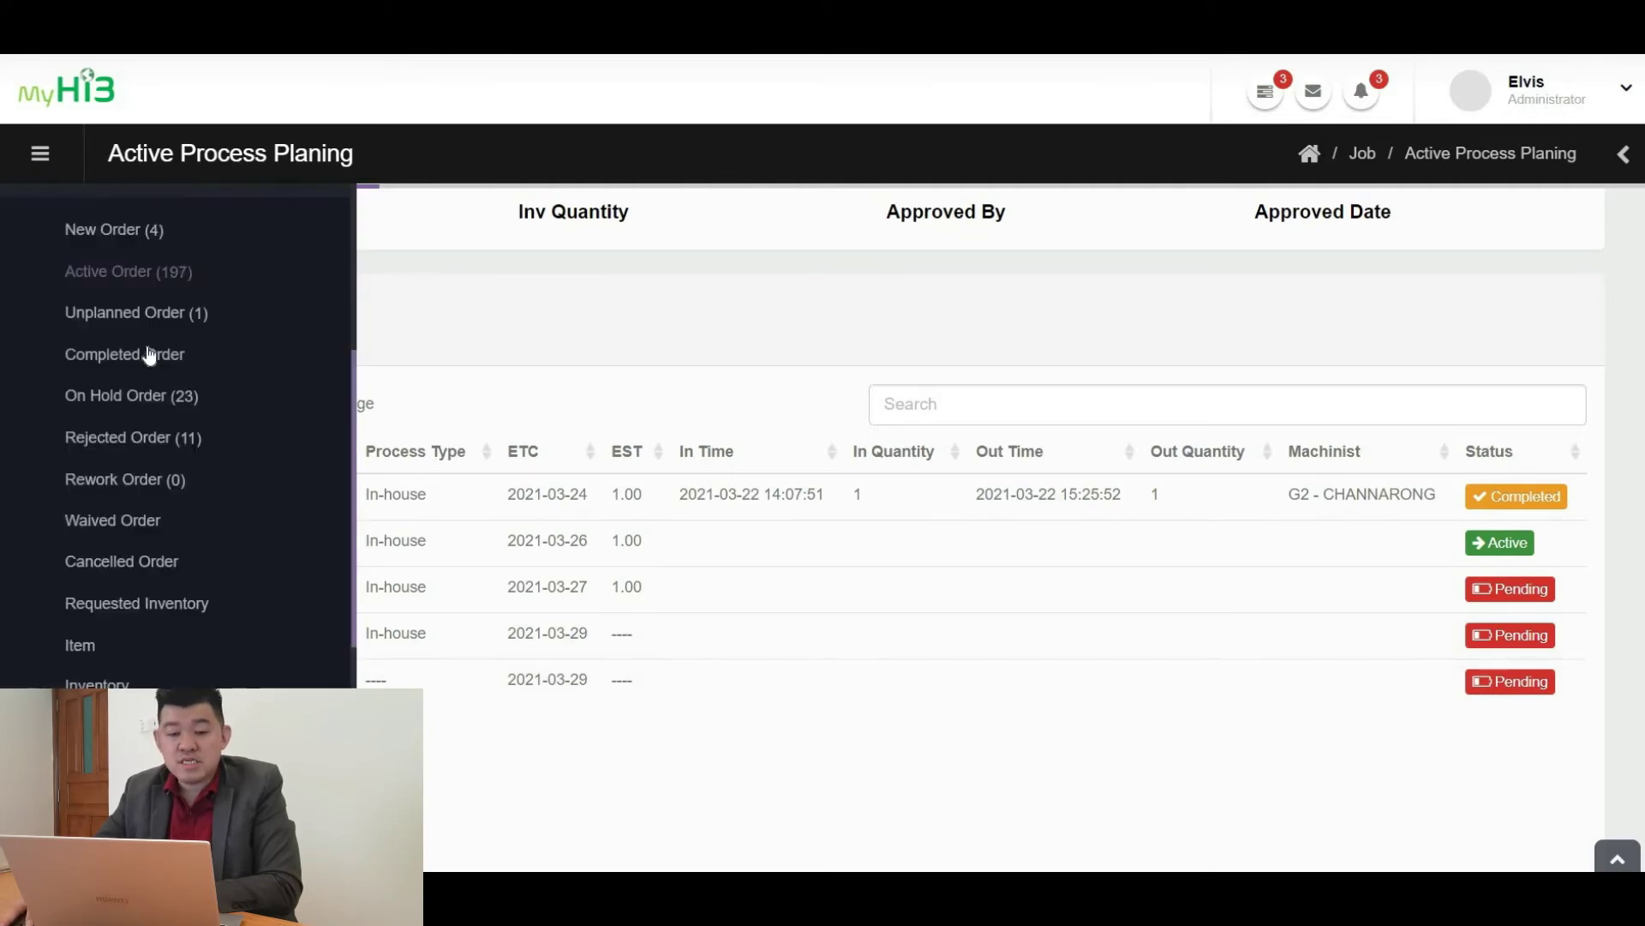
click(183, 291)
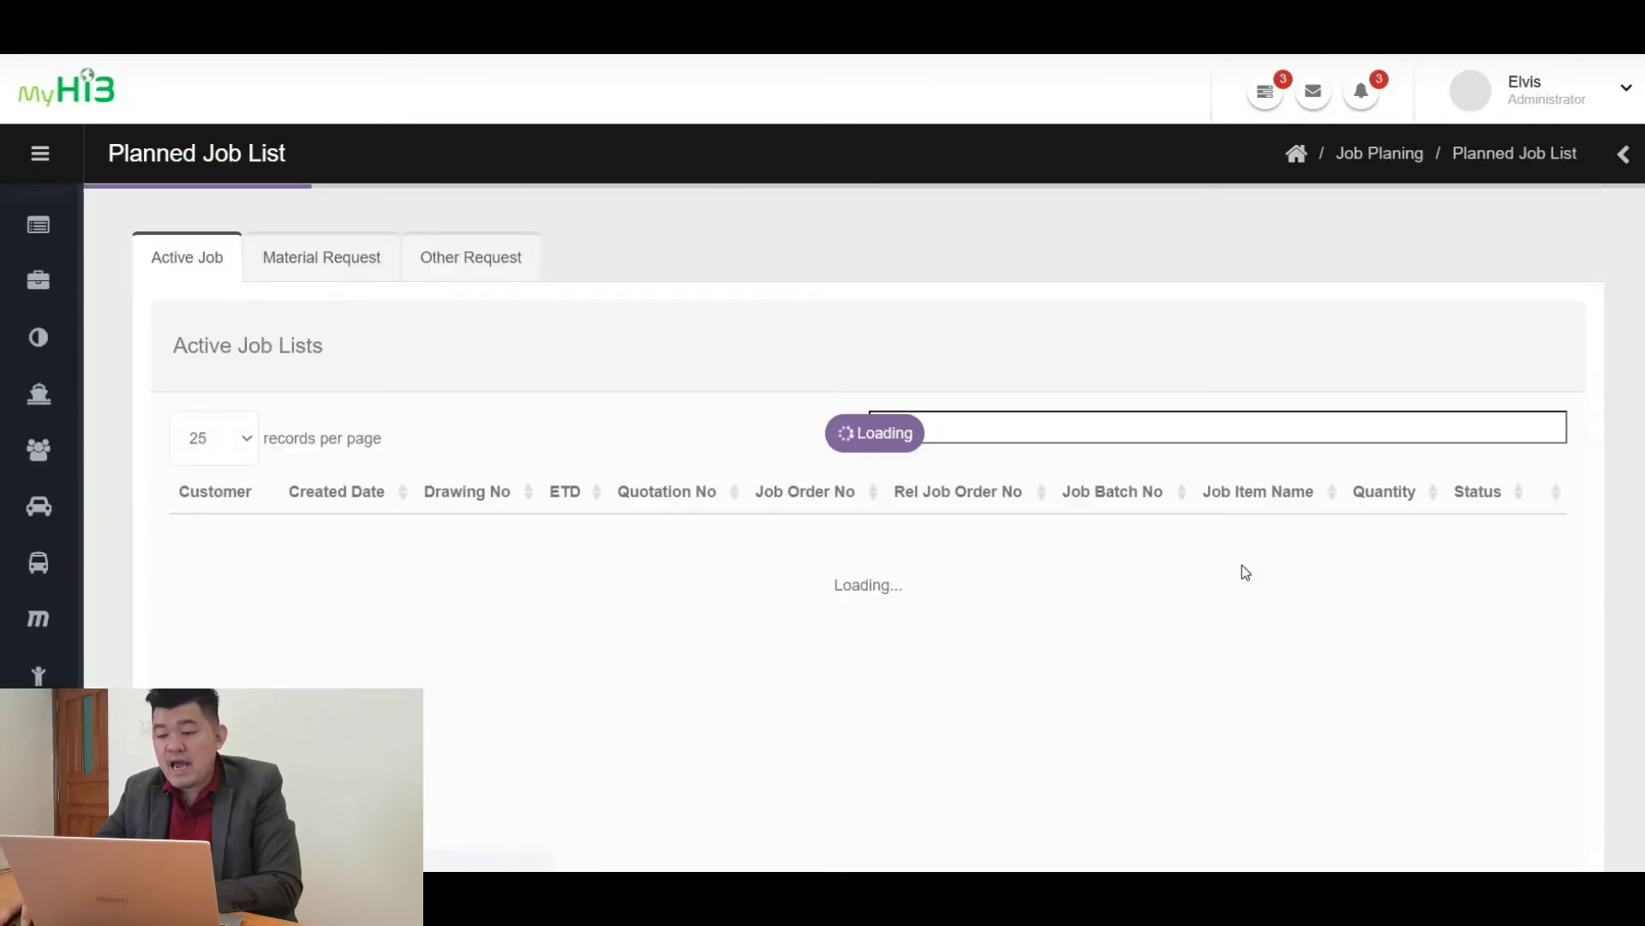
scroll(1241, 569, down, 2)
scroll(1242, 569, up, 2)
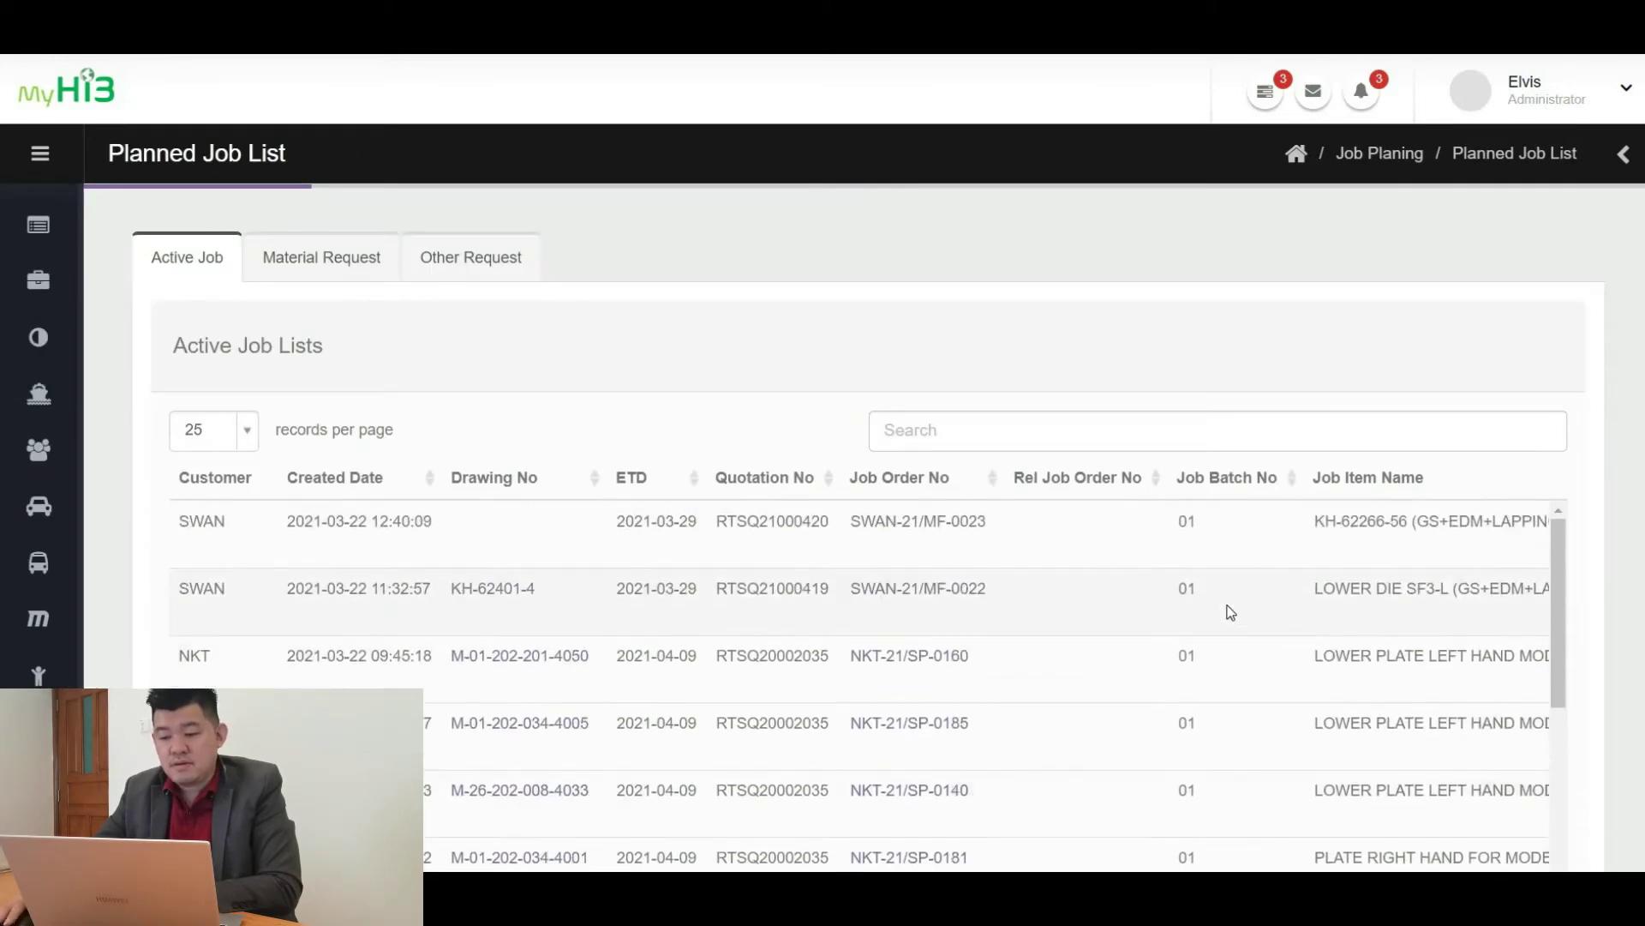
scroll(1231, 612, right, 5)
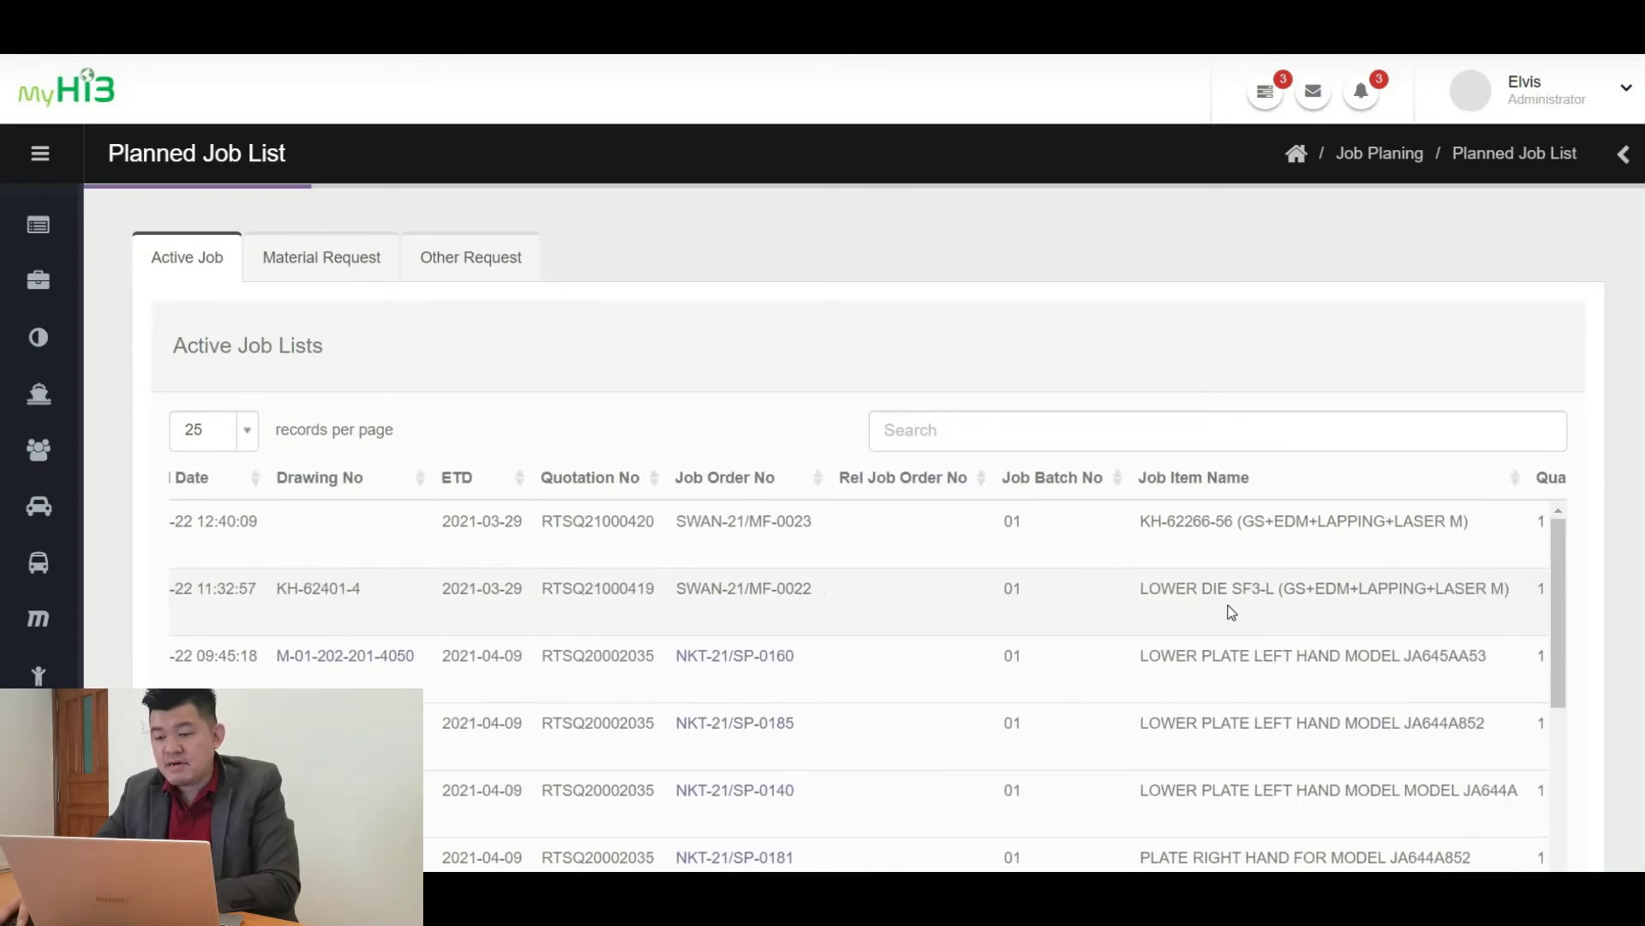
click(1498, 591)
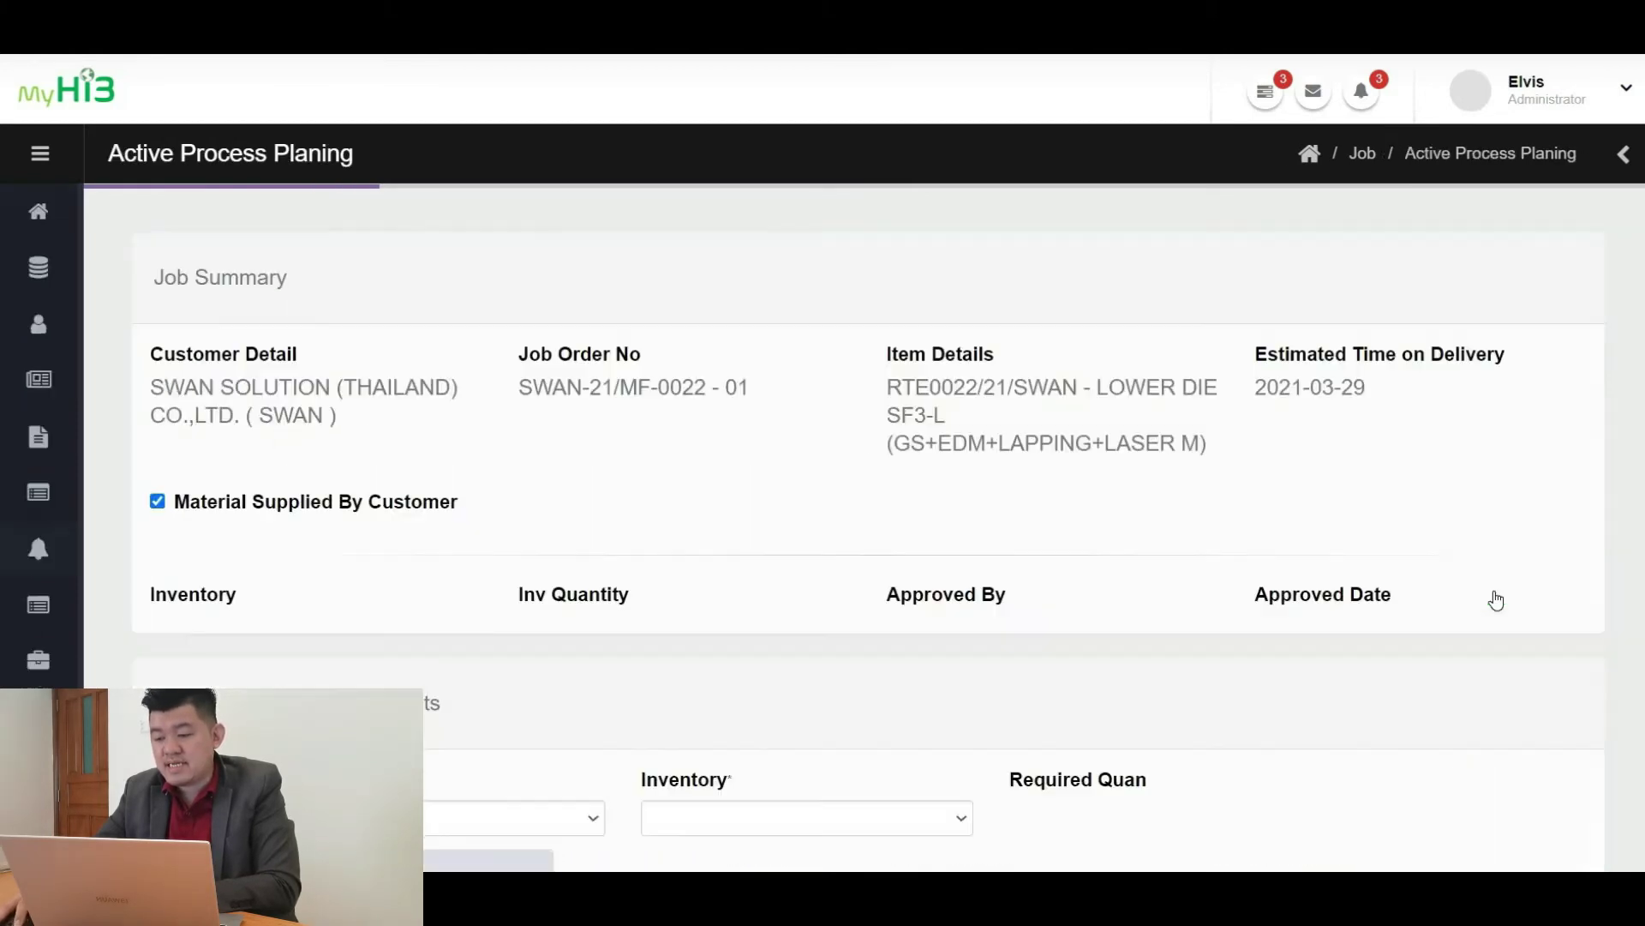
scroll(1039, 529, down, 9)
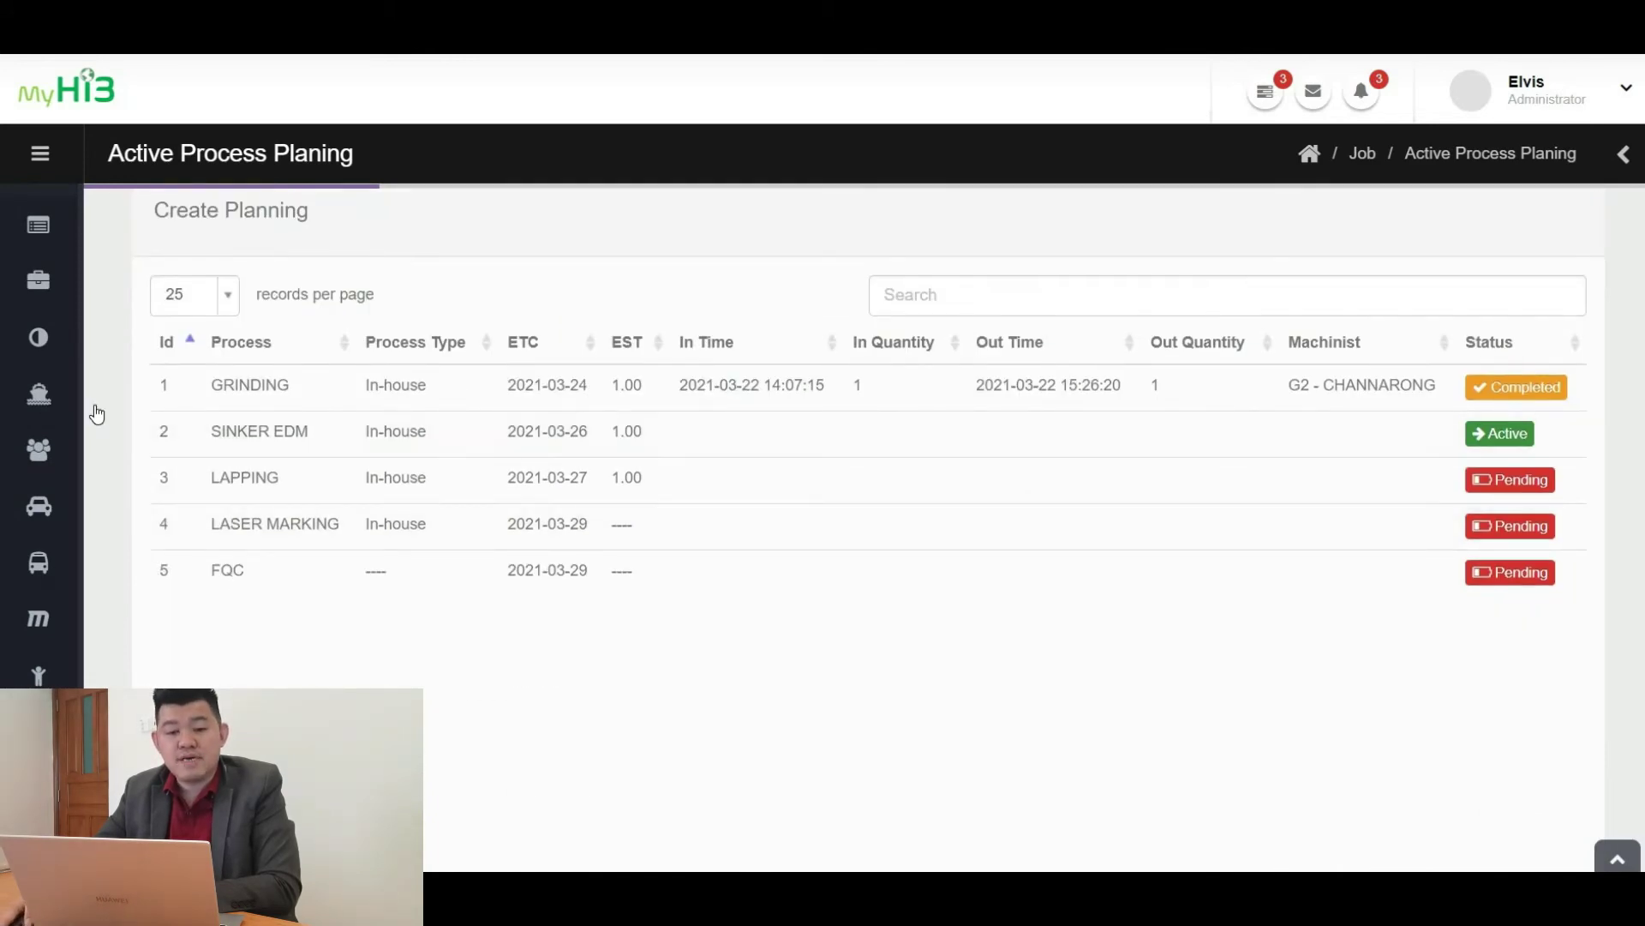
Open the Production List and look through the jobs in production with their customers, ETDs and item names
mouse_move(99, 415)
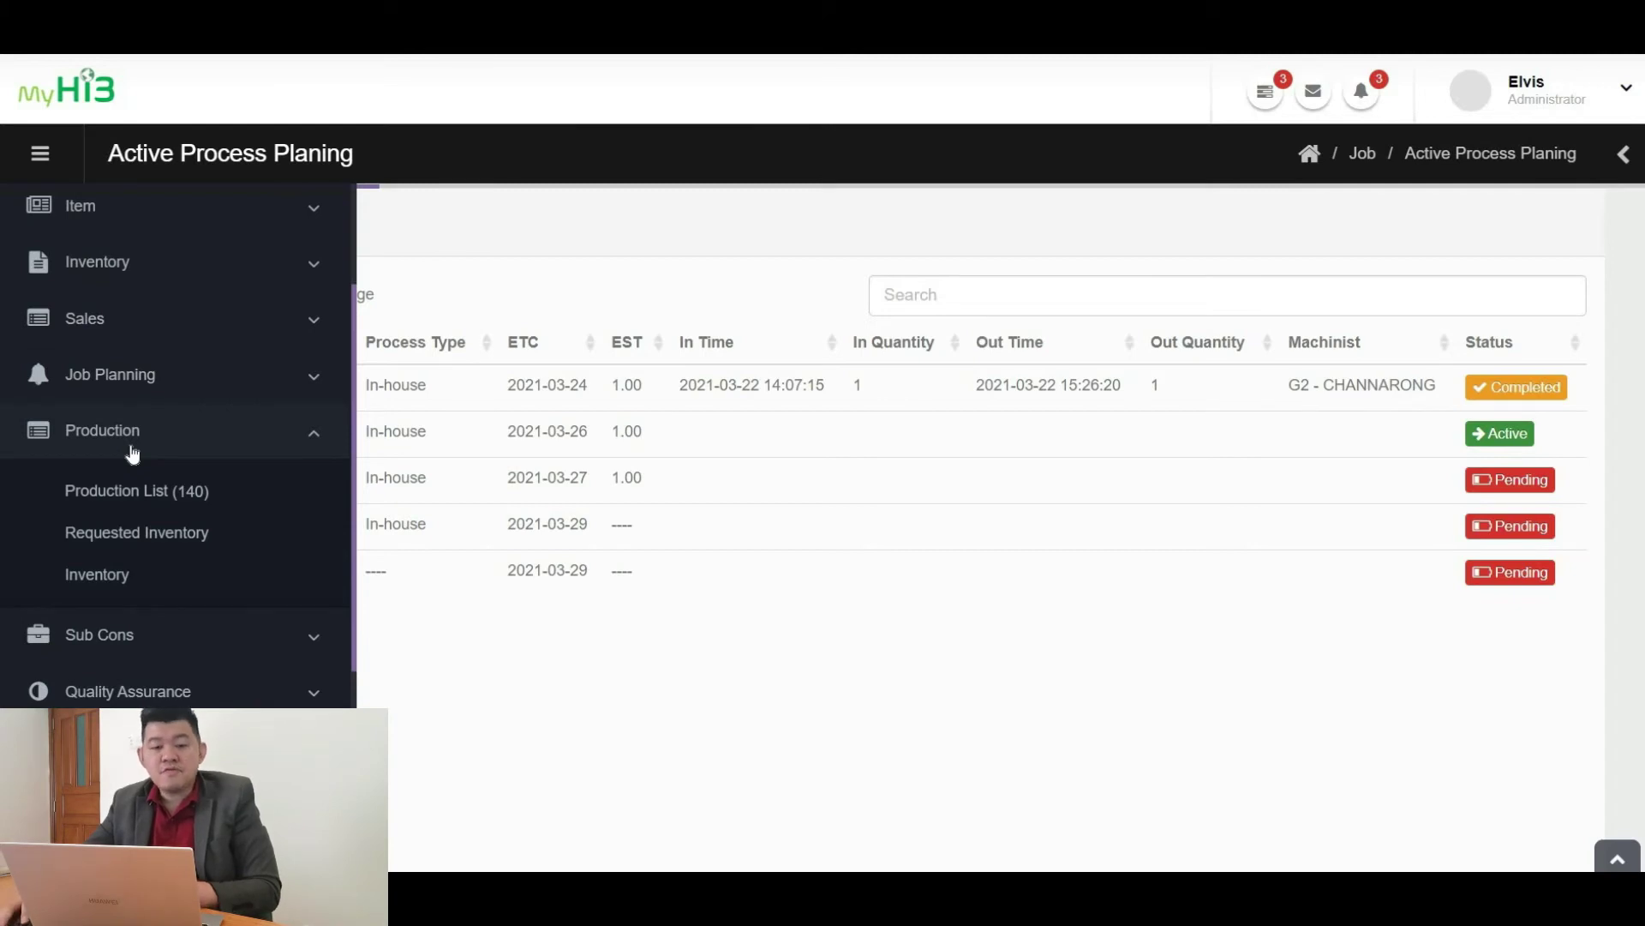
click(152, 498)
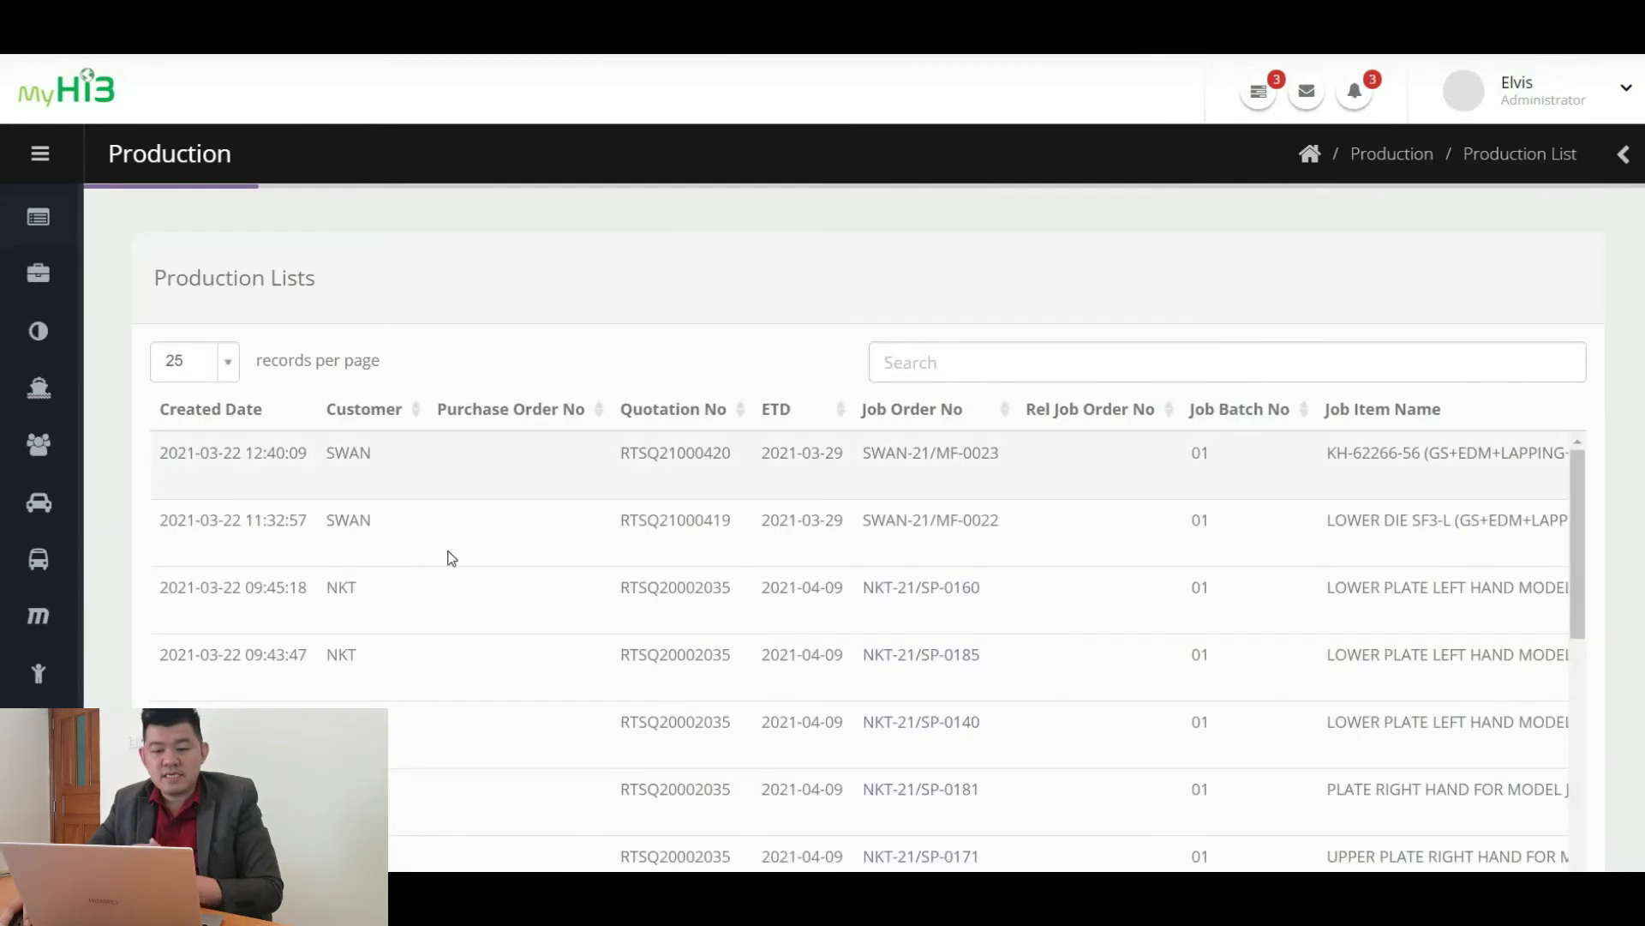
scroll(503, 558, down, 2)
scroll(503, 559, up, 2)
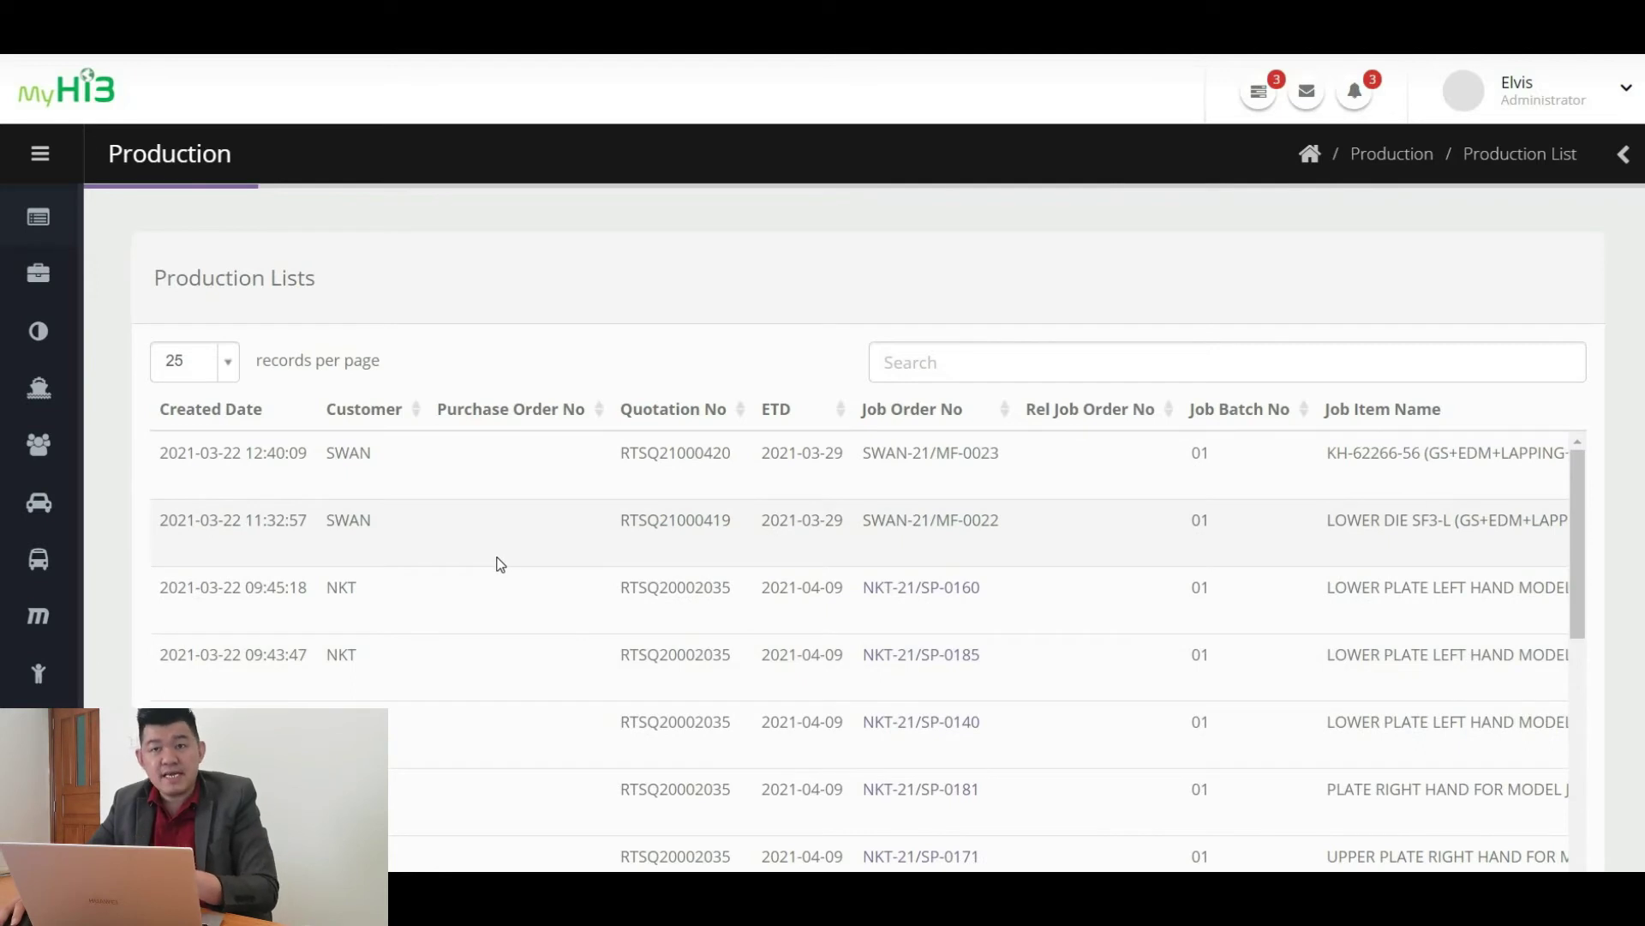
scroll(497, 559, down, 2)
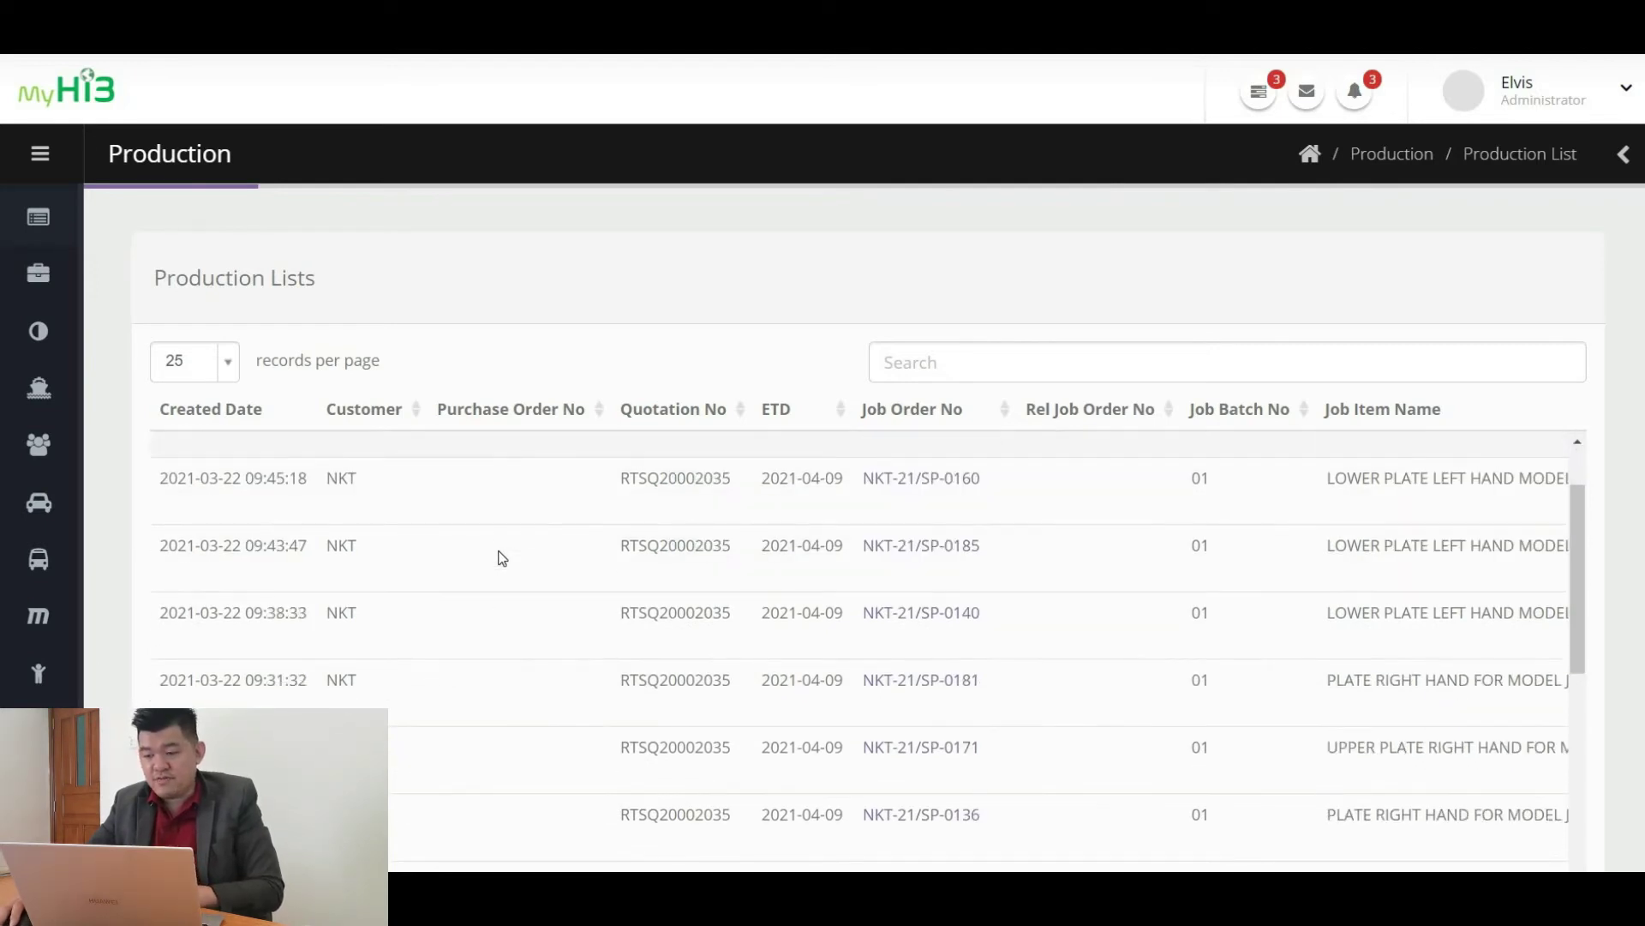
scroll(559, 600, up, 2)
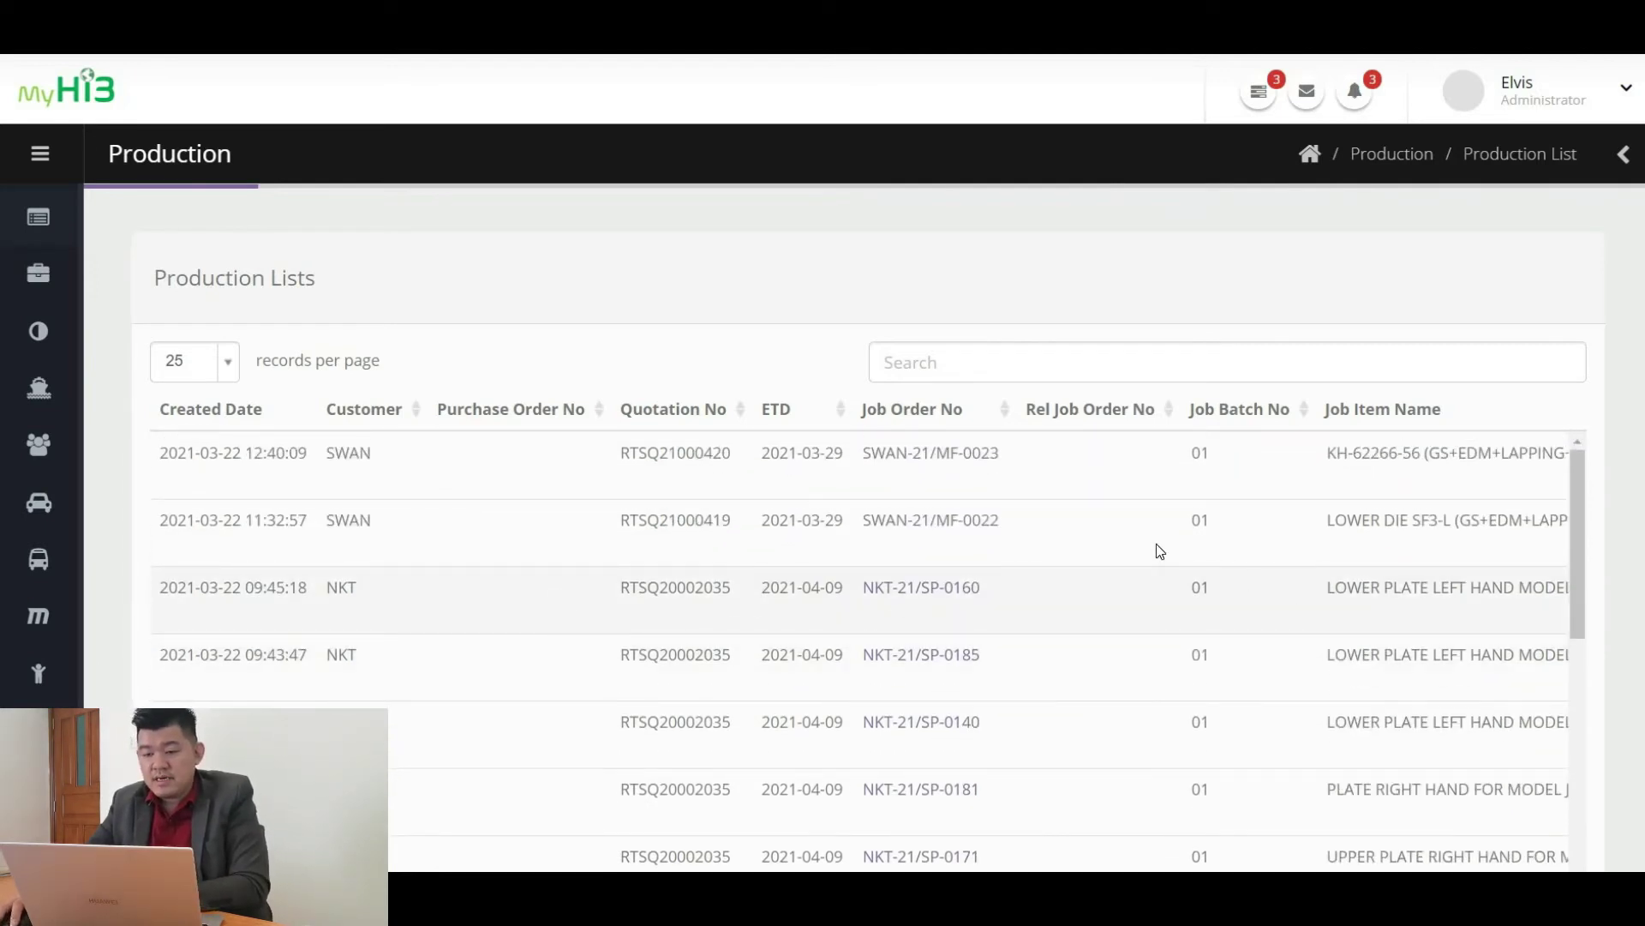
scroll(1135, 588, down, 10)
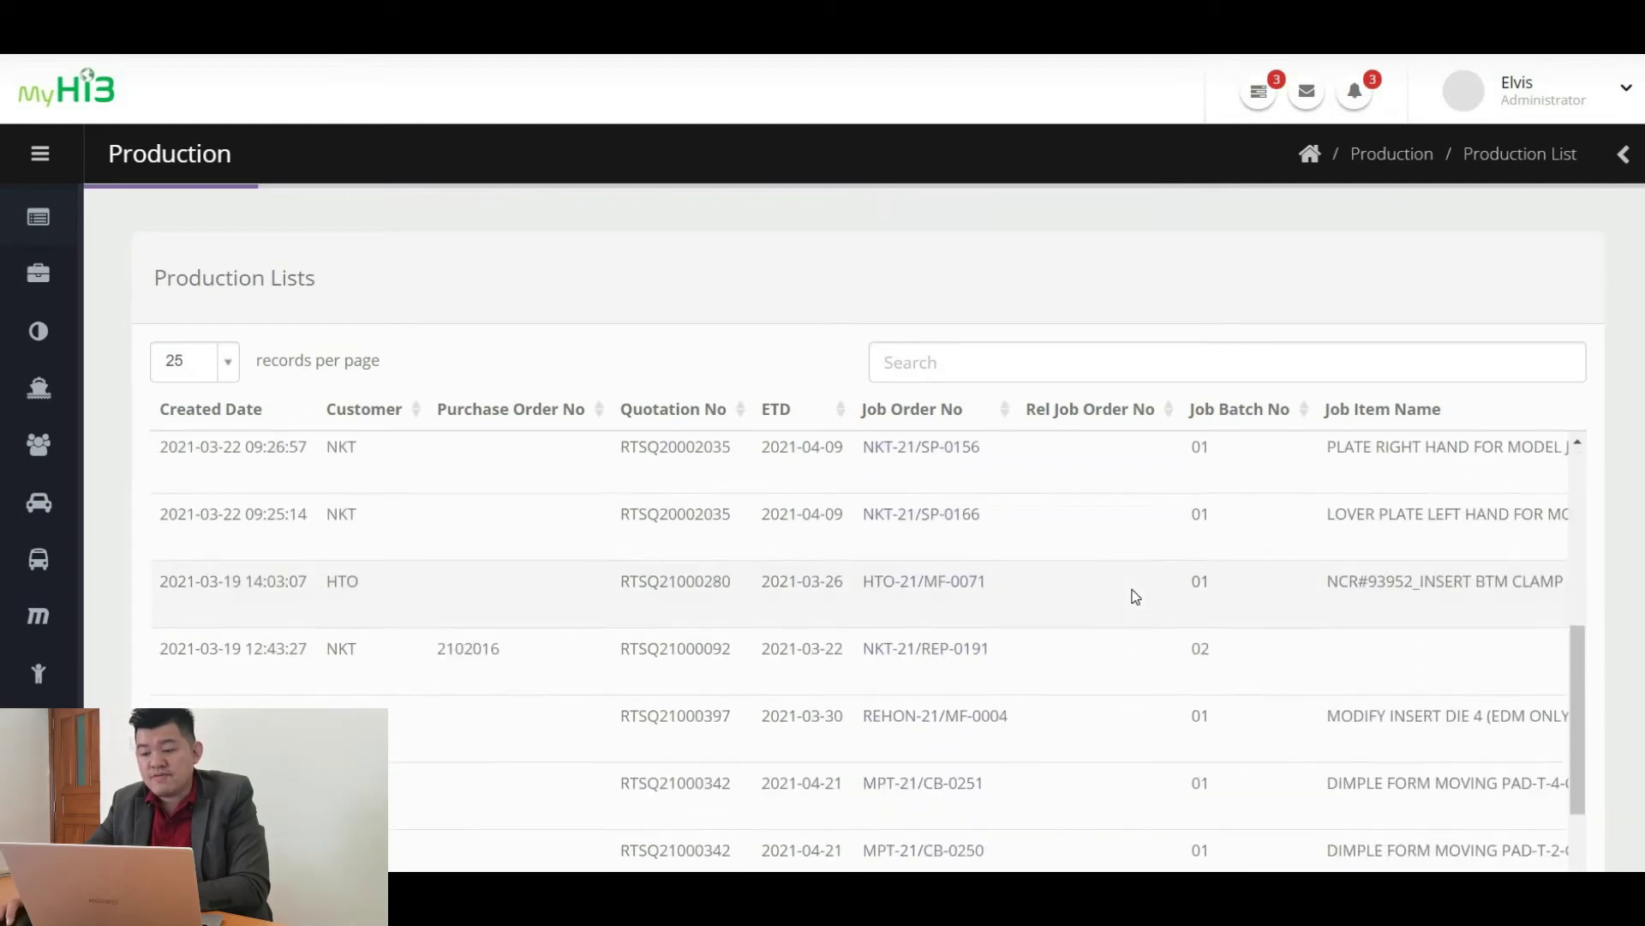
scroll(1160, 643, down, 5)
Open the first production job, item KH-62266-56, and examine its planning list of processes and statuses
click(1506, 629)
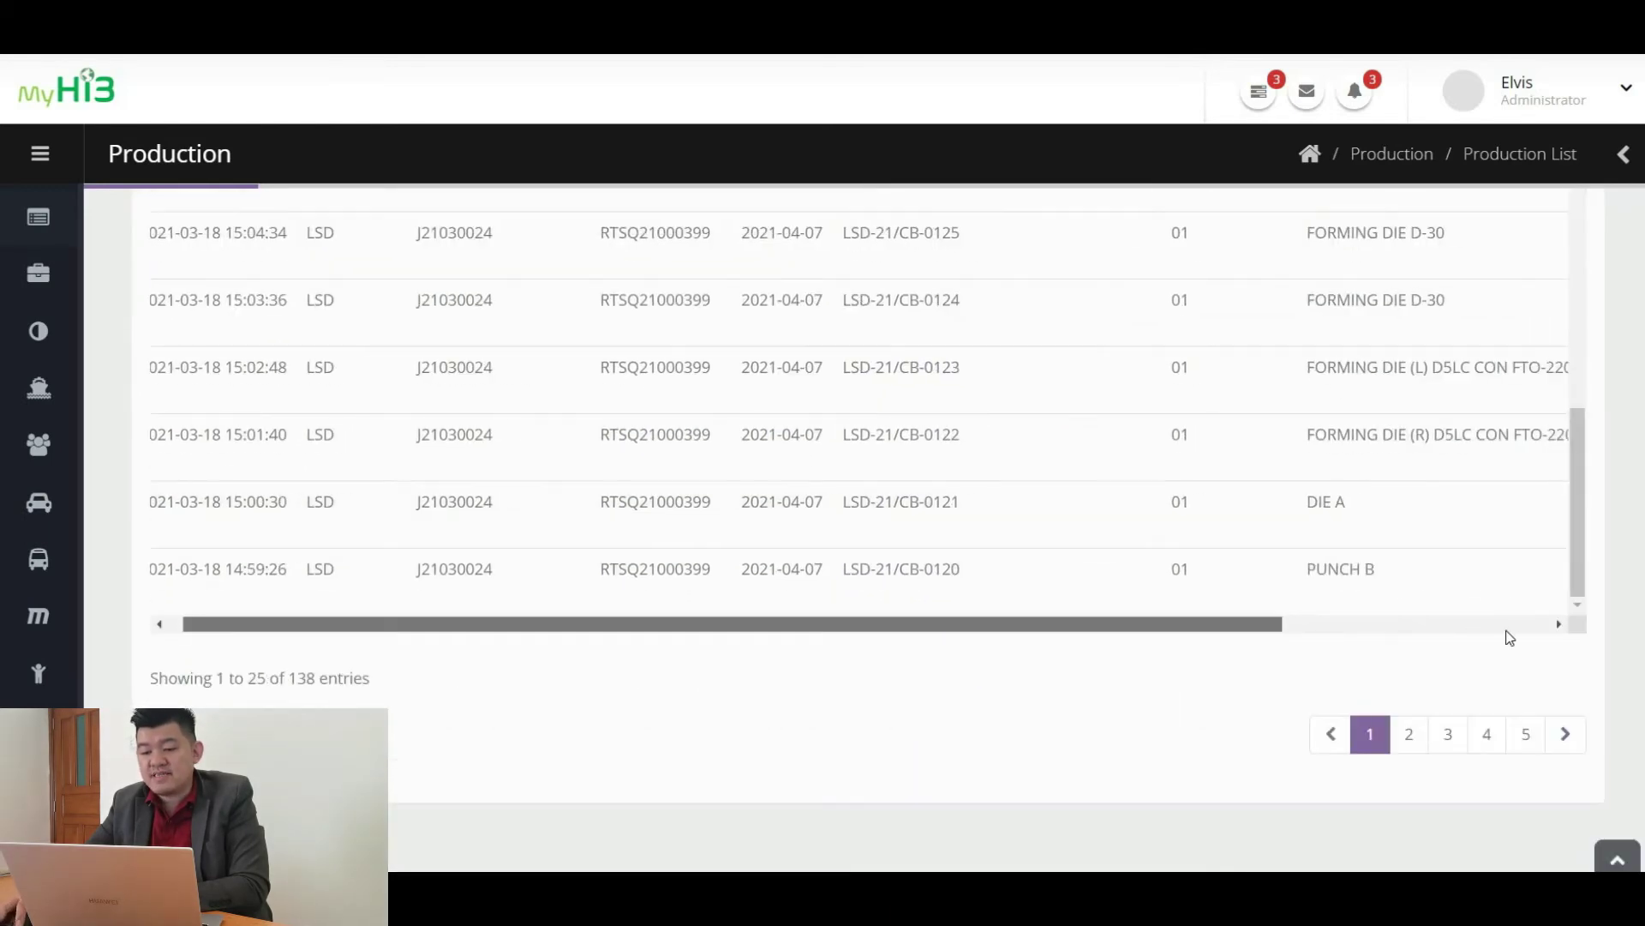
scroll(1179, 424, up, 10)
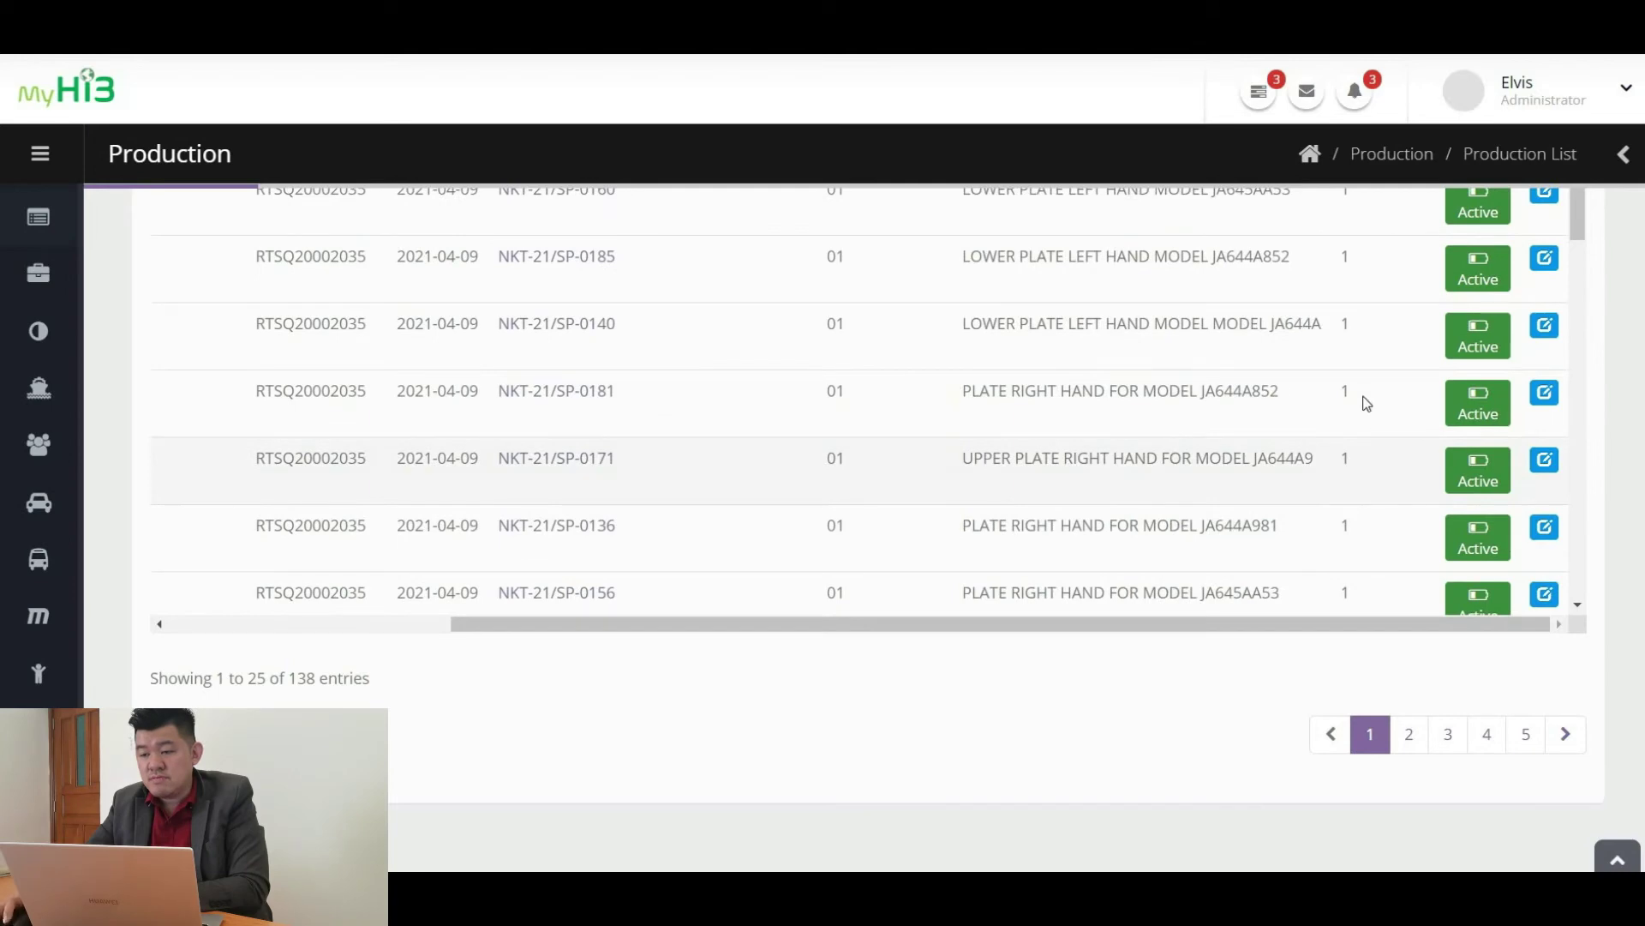
scroll(1515, 410, up, 5)
click(1544, 383)
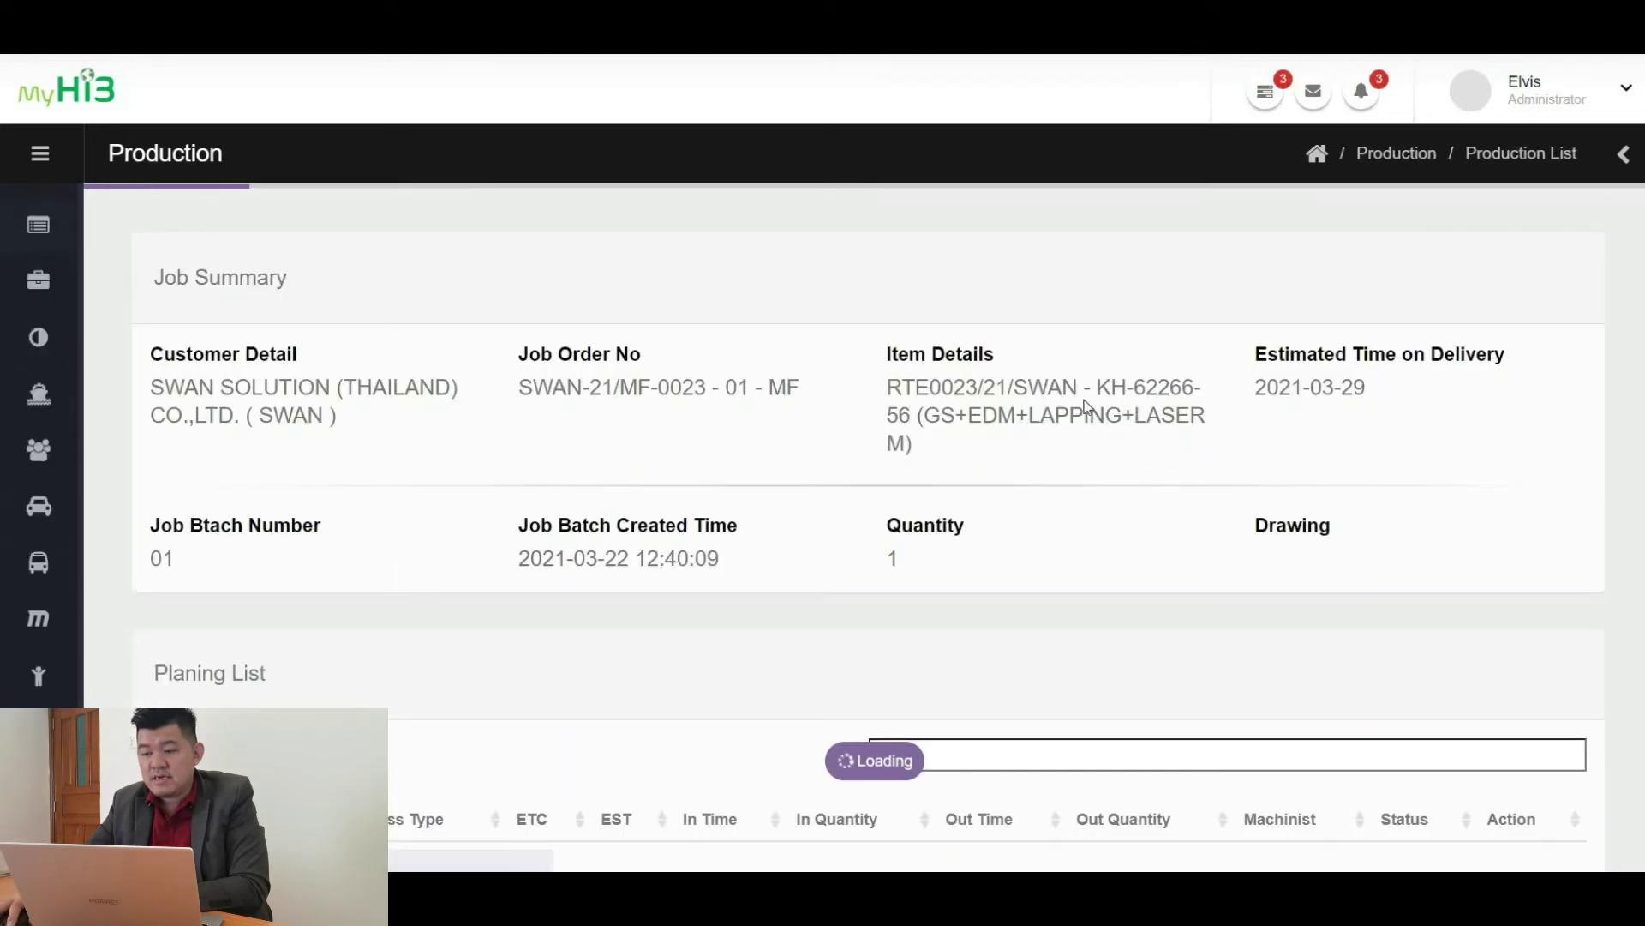
scroll(977, 412, down, 5)
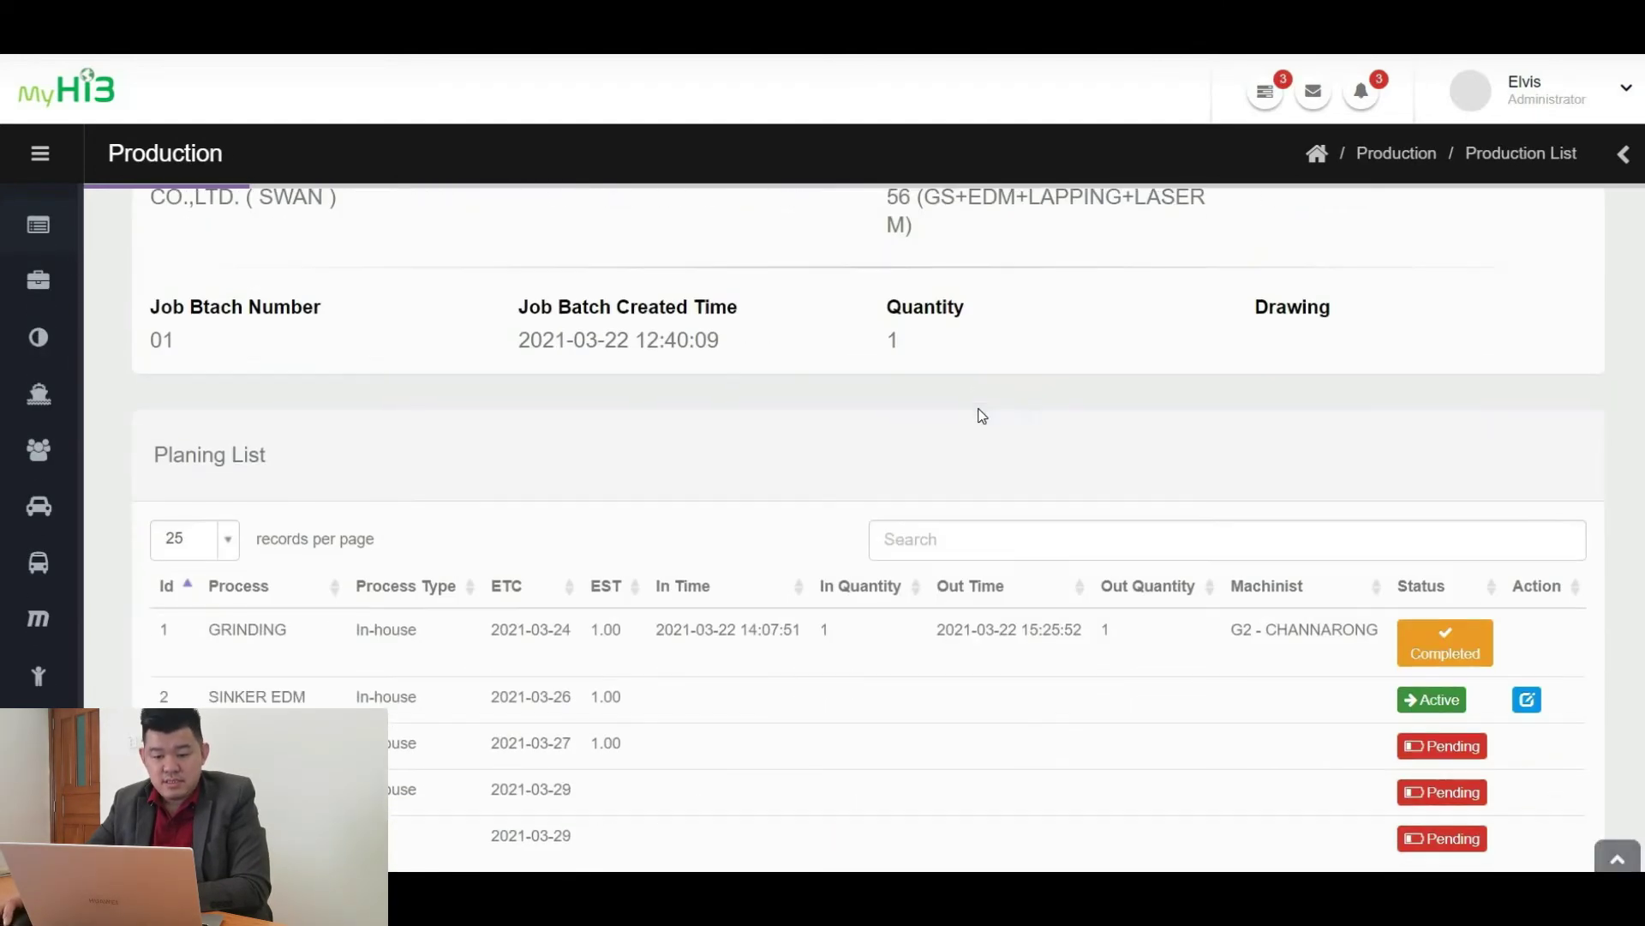
scroll(977, 411, down, 1)
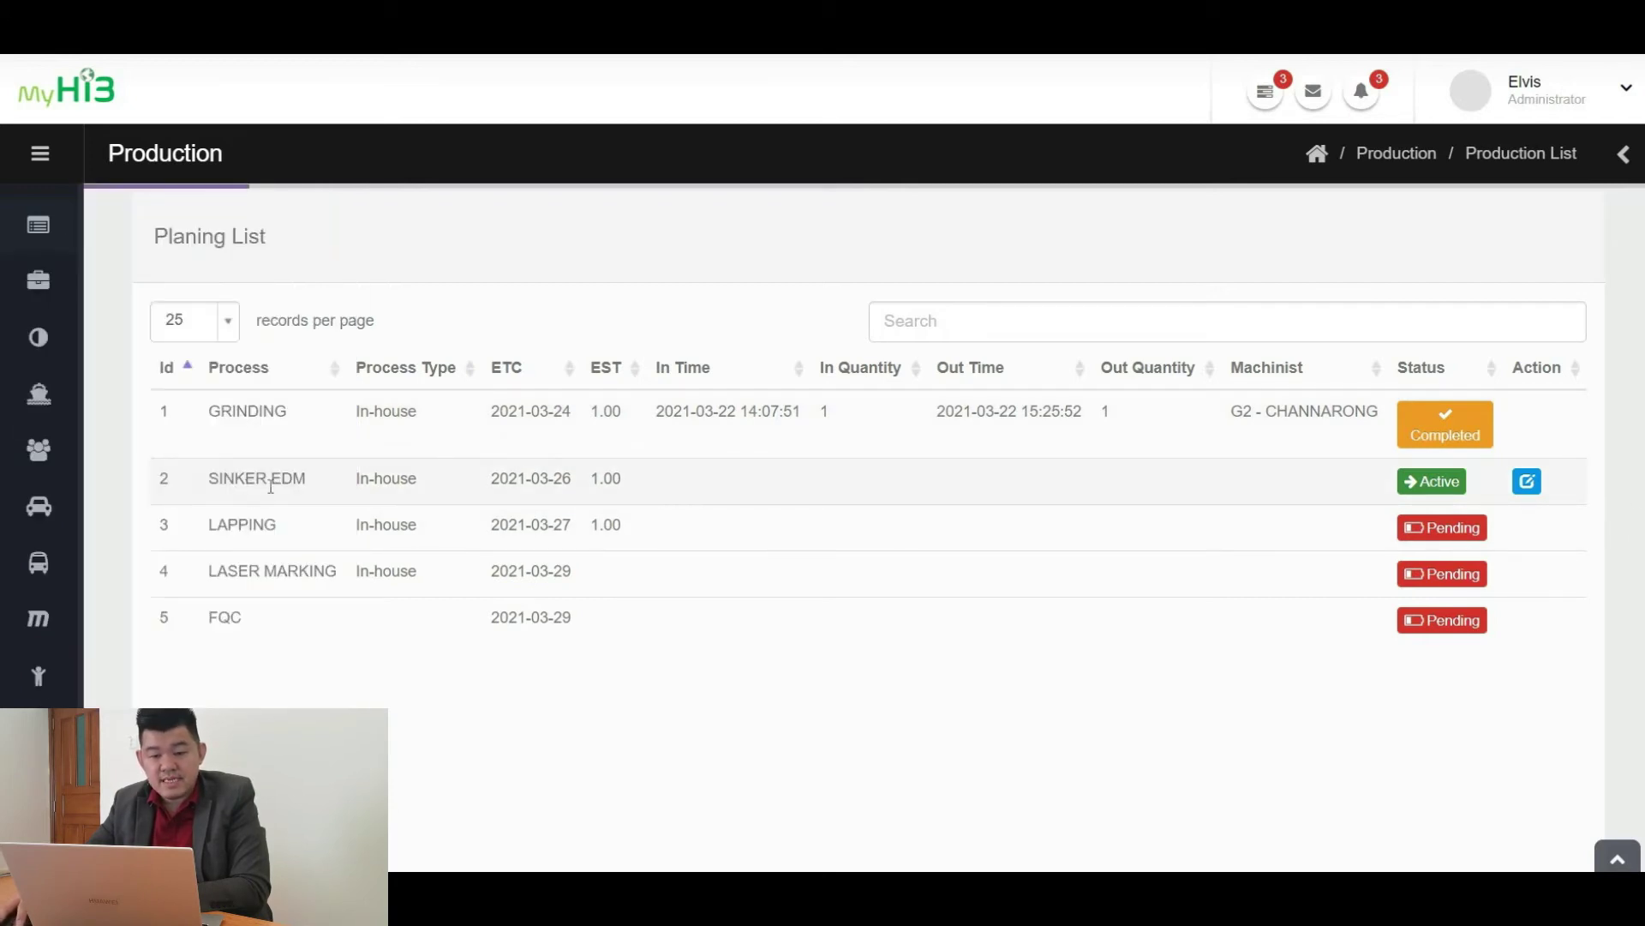
Open the job's active SINKER EDM process, select a machinist and machine EDM1 - CJ-230, and review the manufacturing item-in section
click(1531, 485)
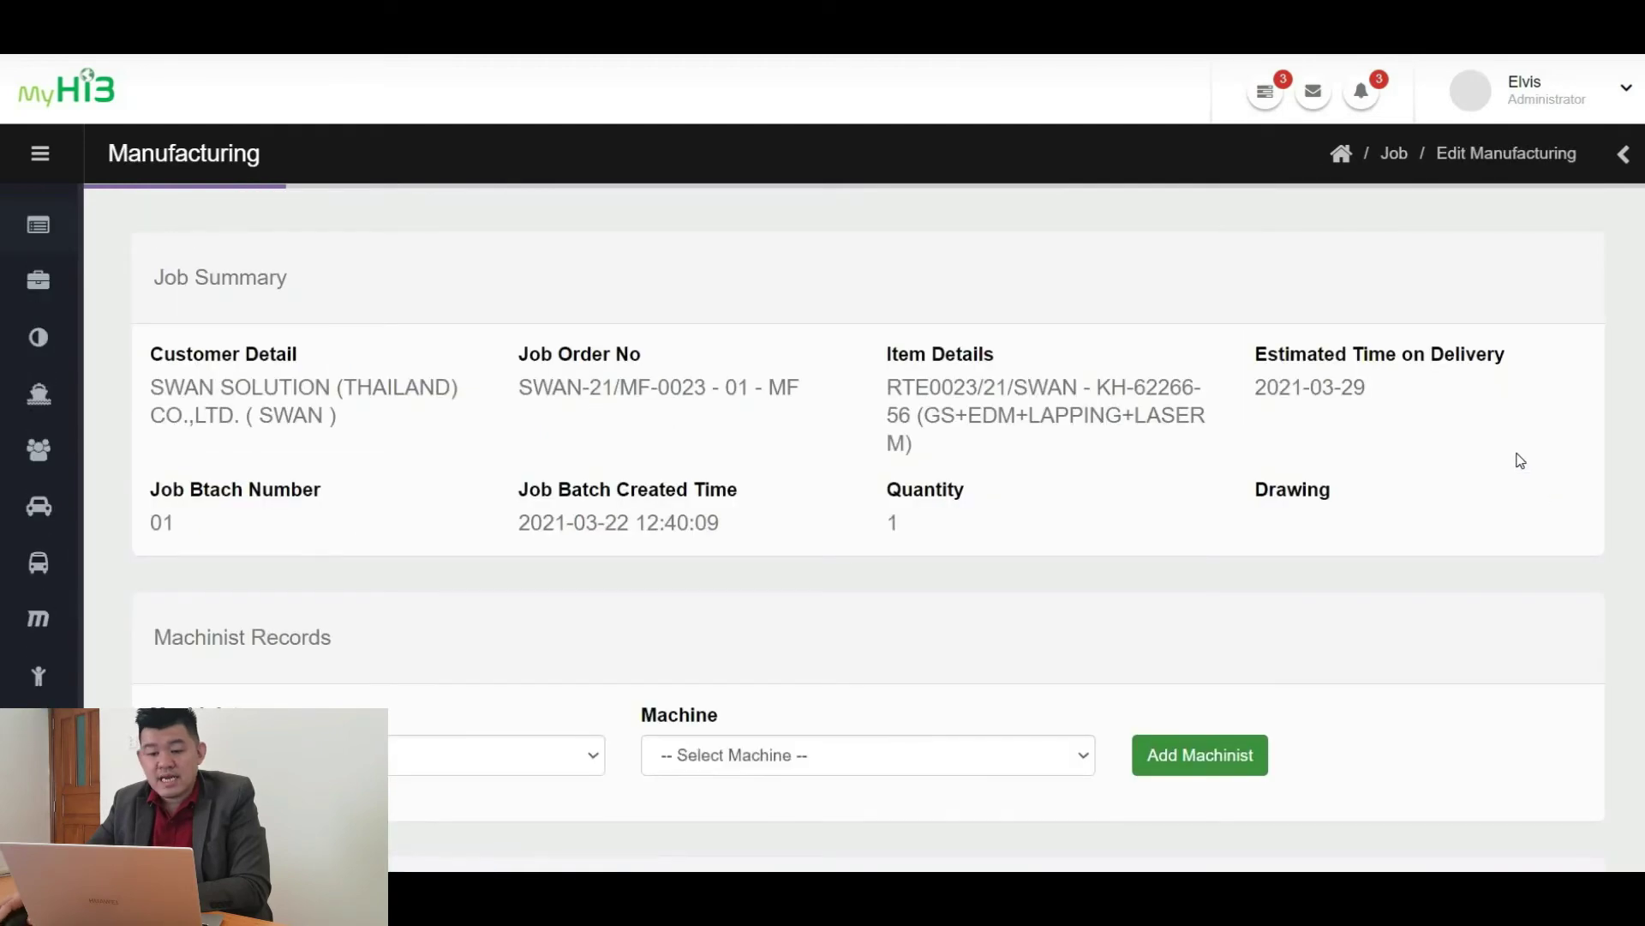
scroll(501, 471, down, 4)
click(511, 431)
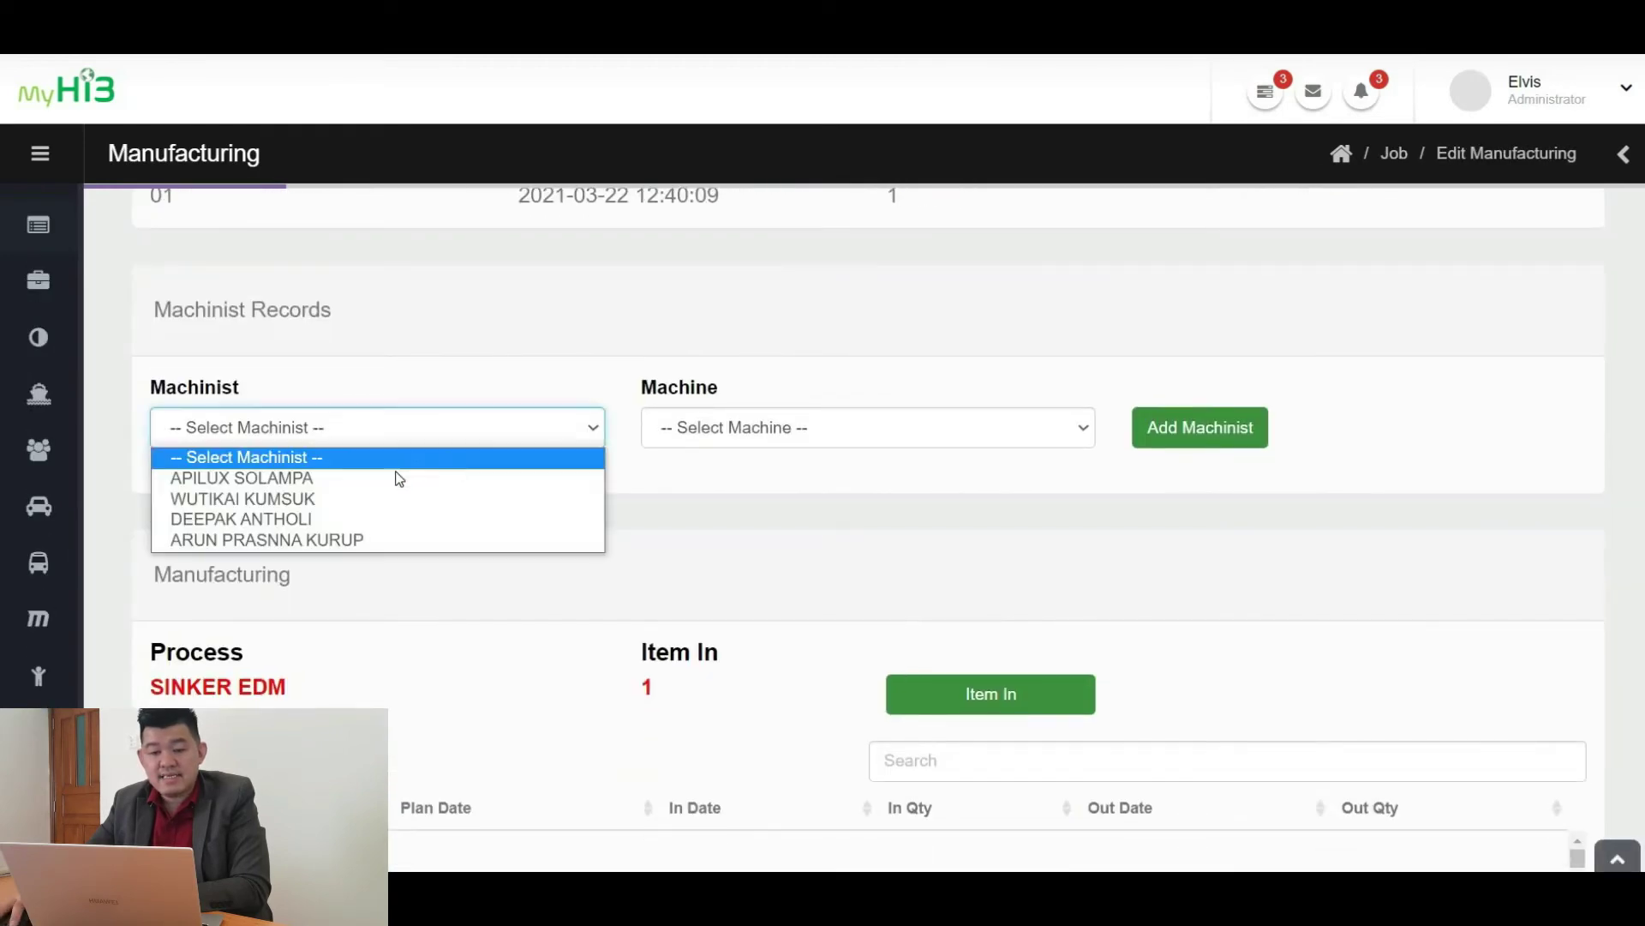
click(351, 521)
click(877, 434)
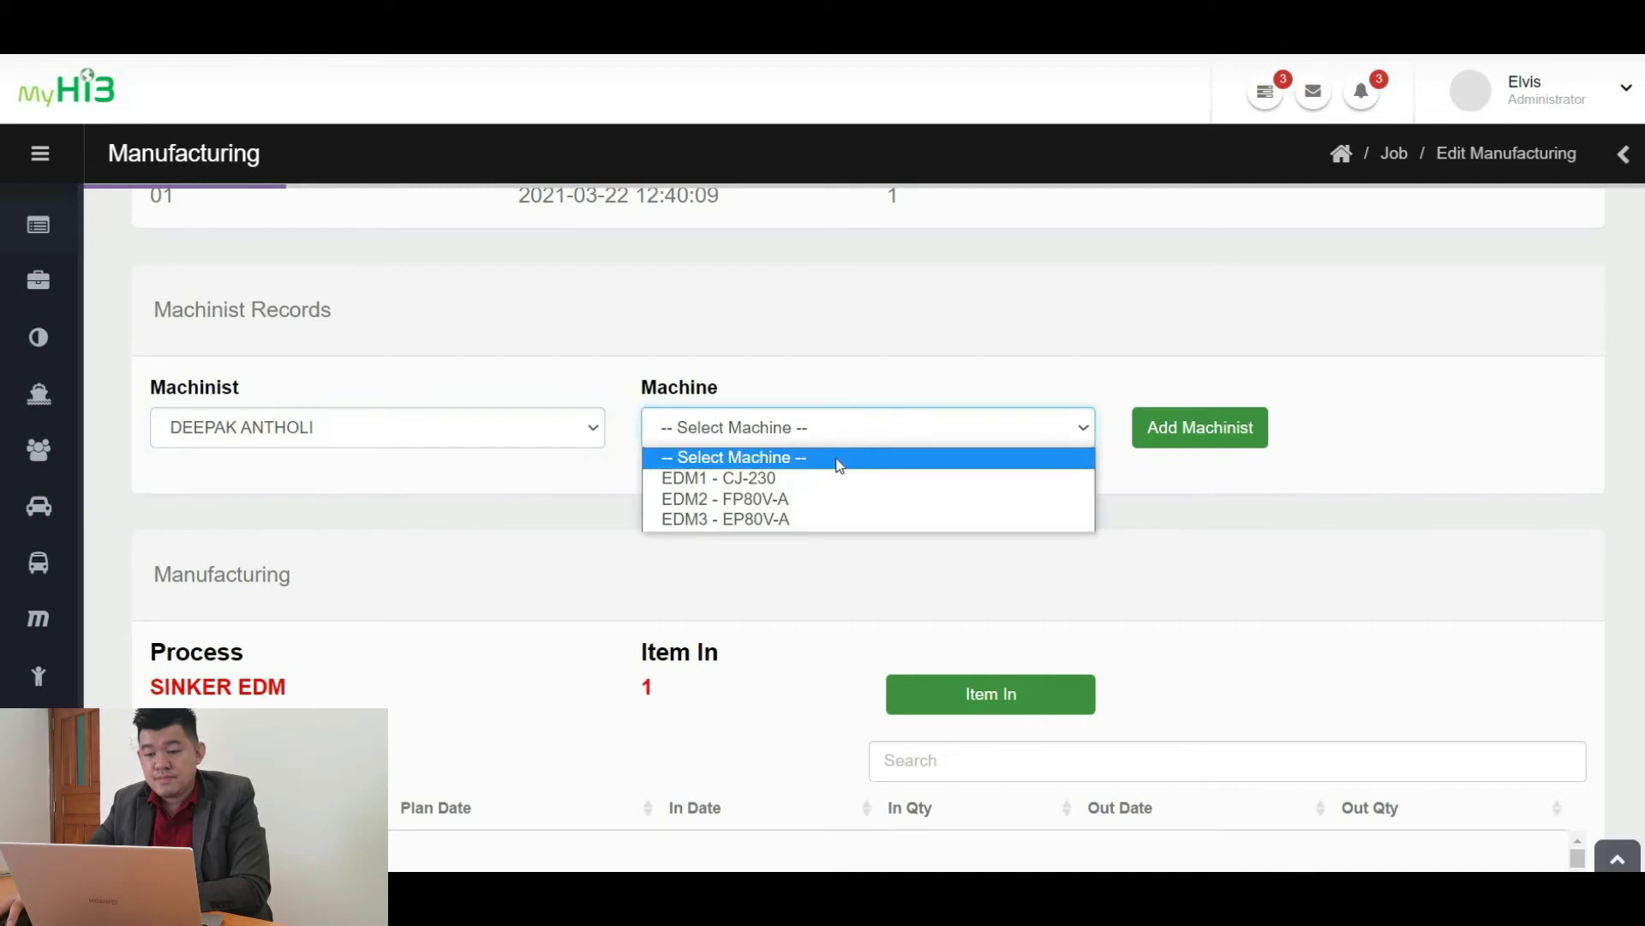
click(824, 480)
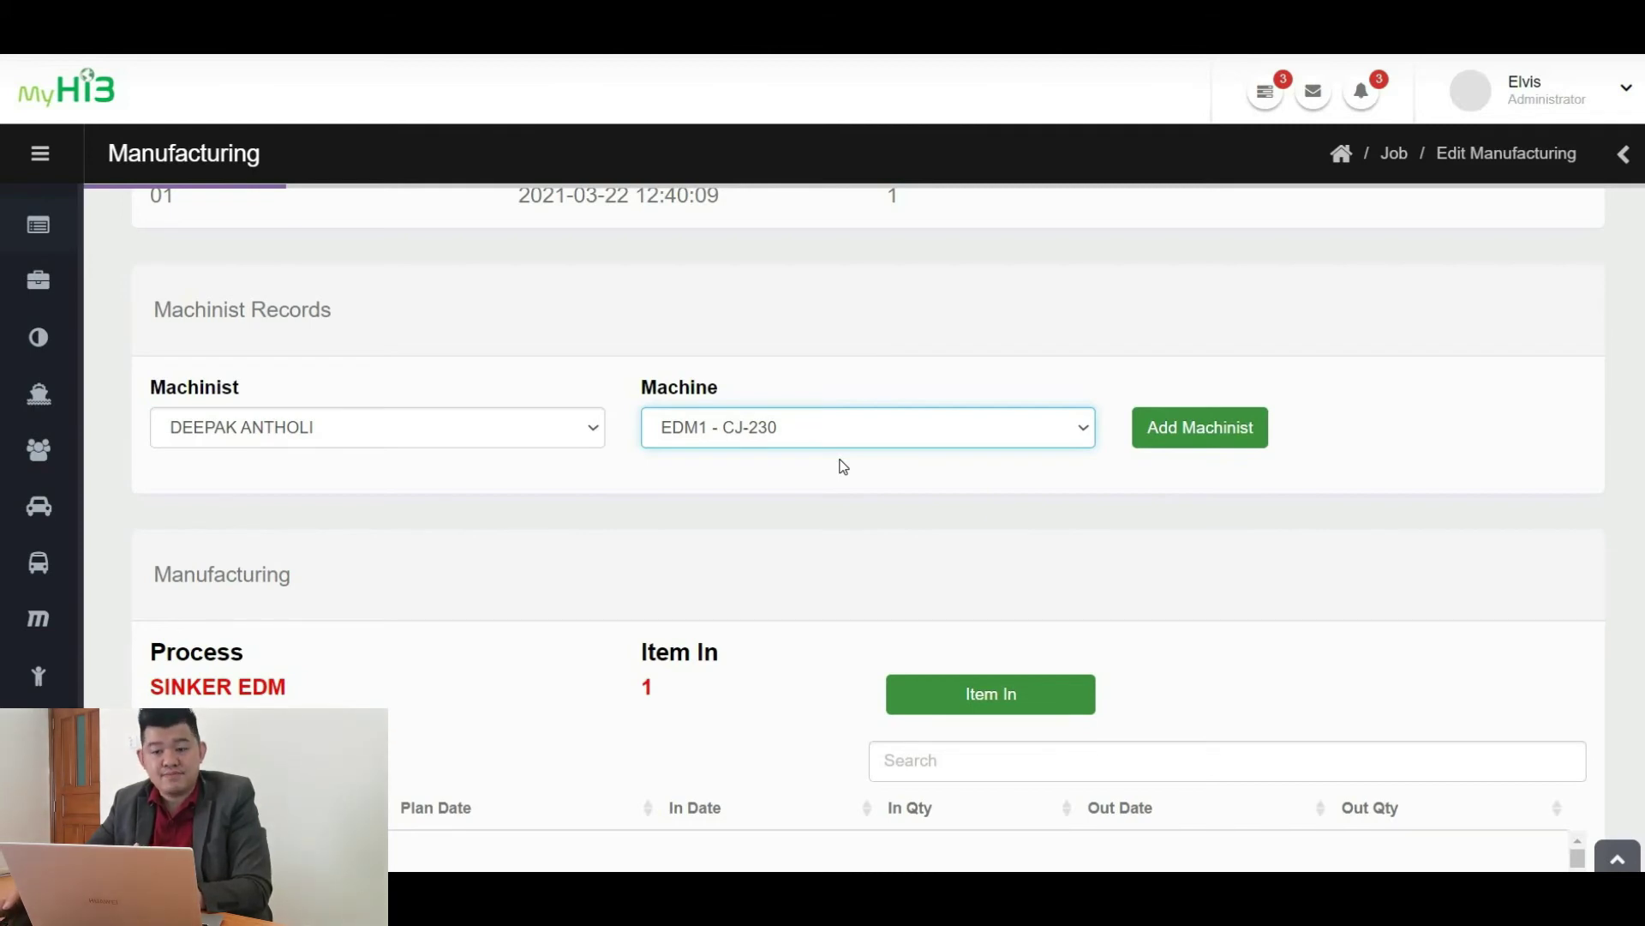
scroll(840, 470, down, 1)
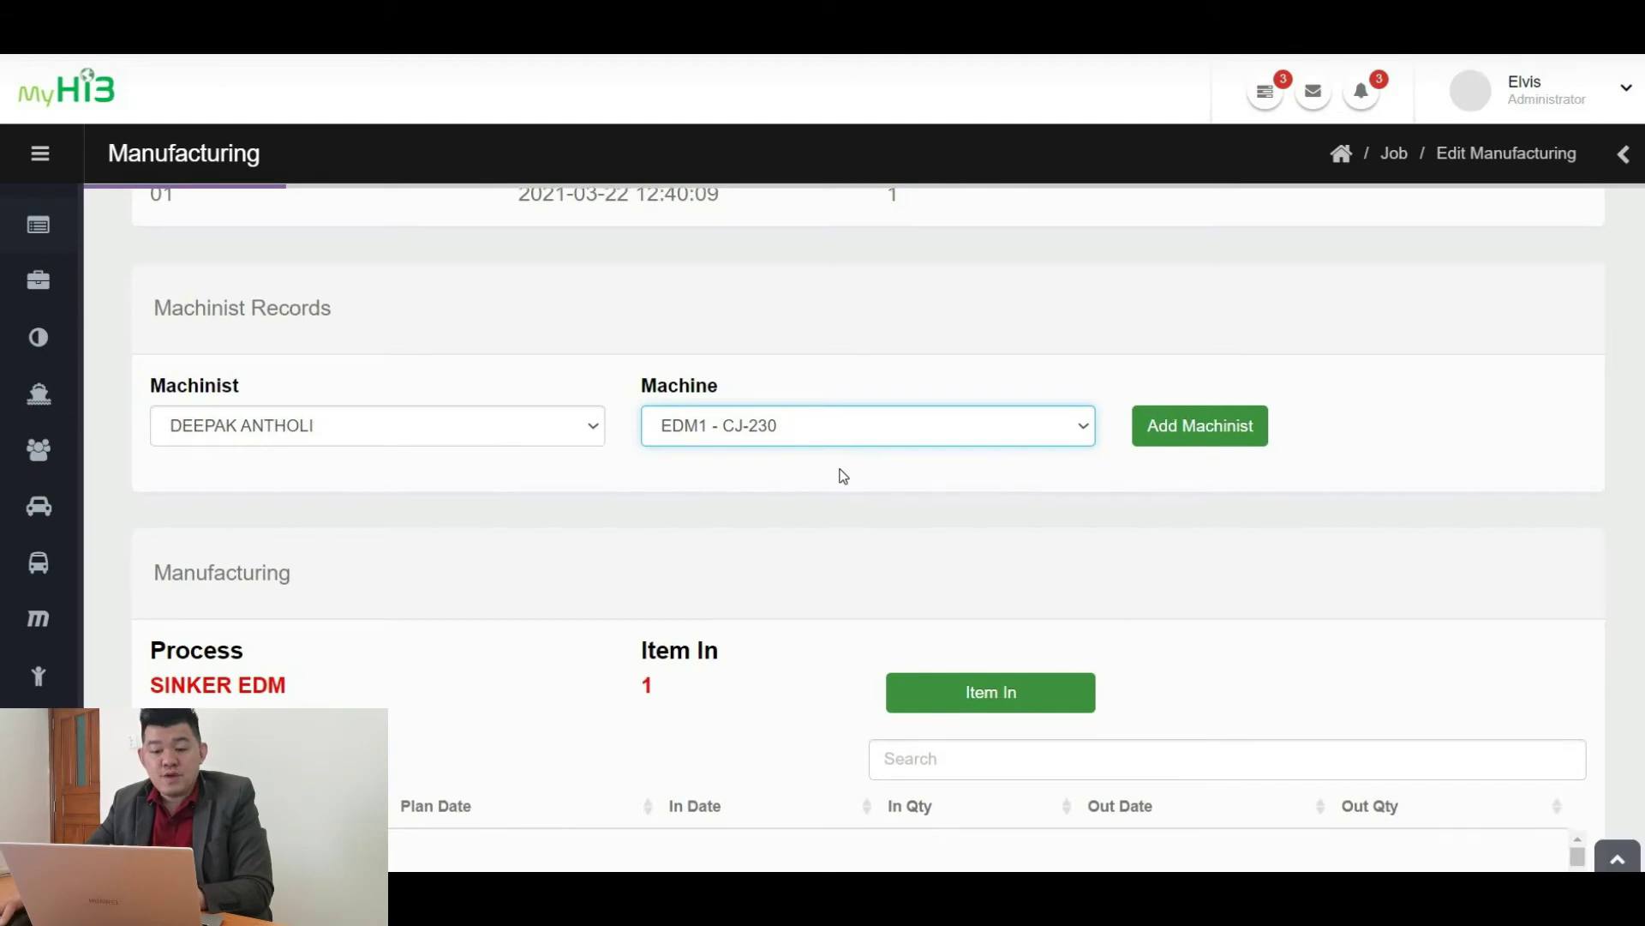
scroll(845, 477, down, 3)
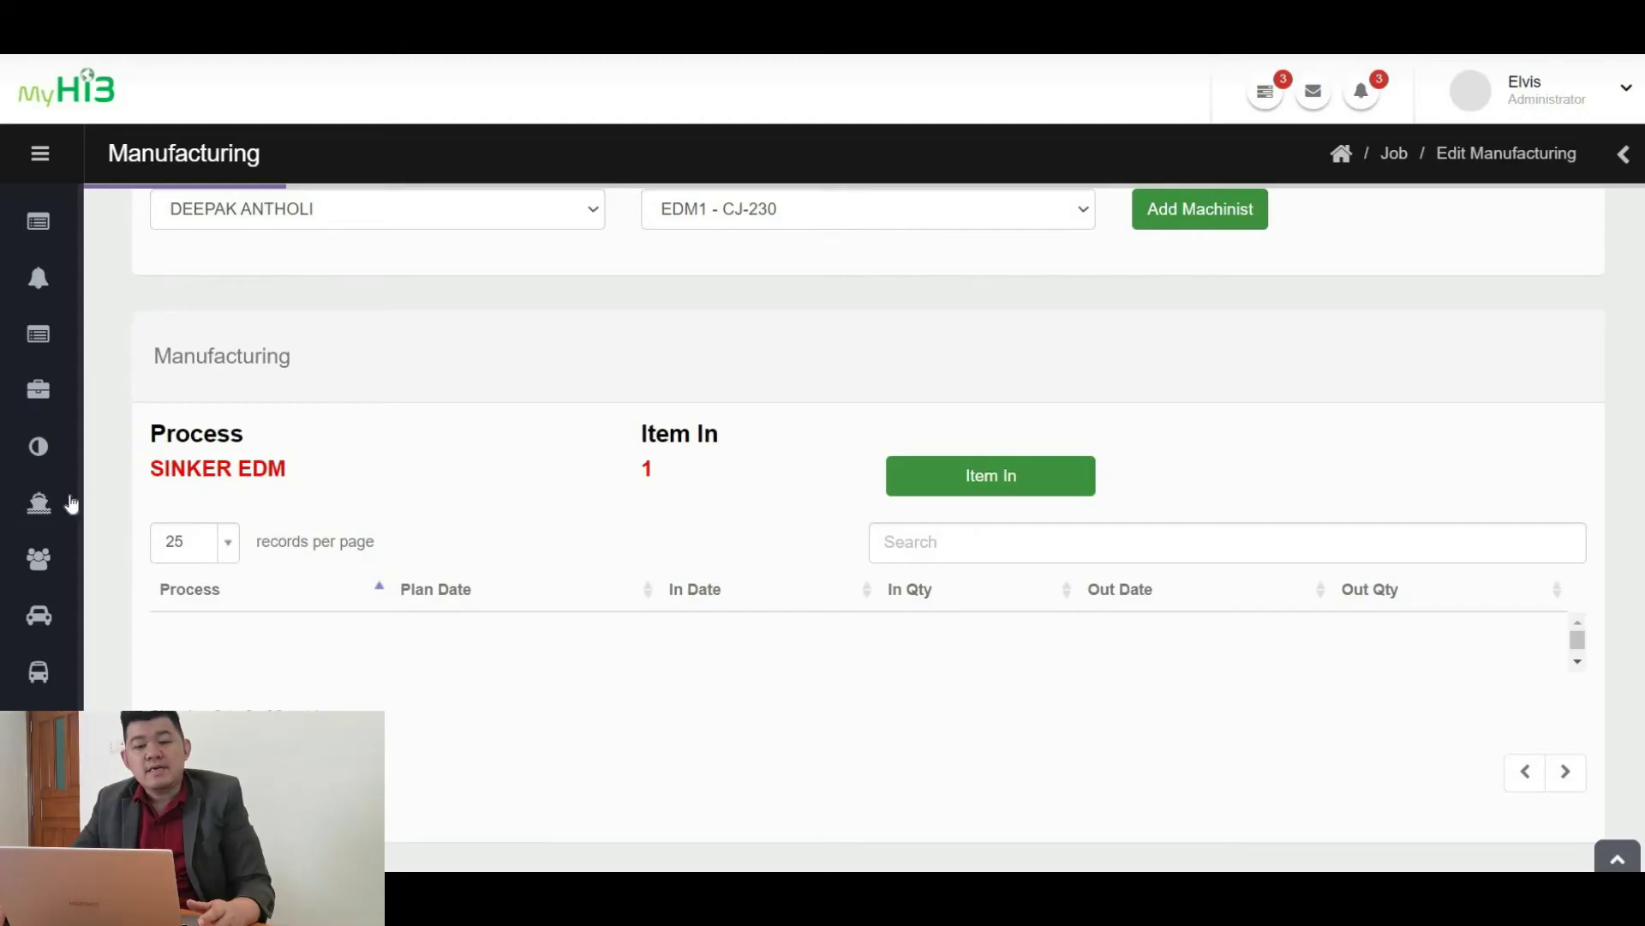
Open the Sub Cons List to view the jobs waiting for subcontracted processes
mouse_move(159, 503)
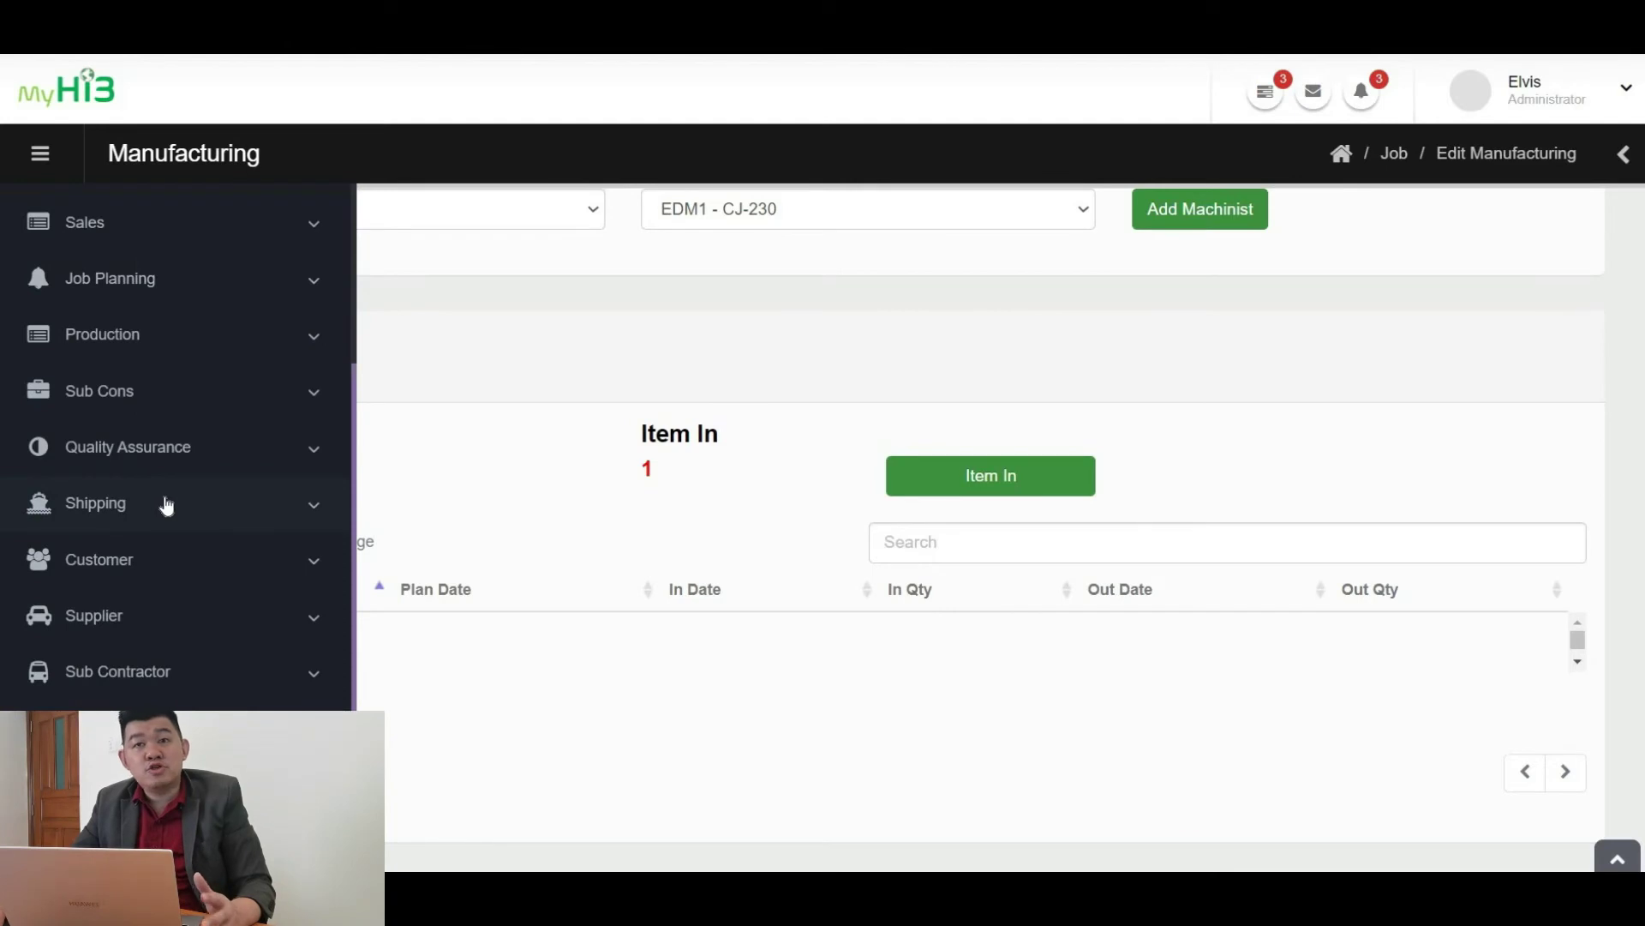
click(234, 403)
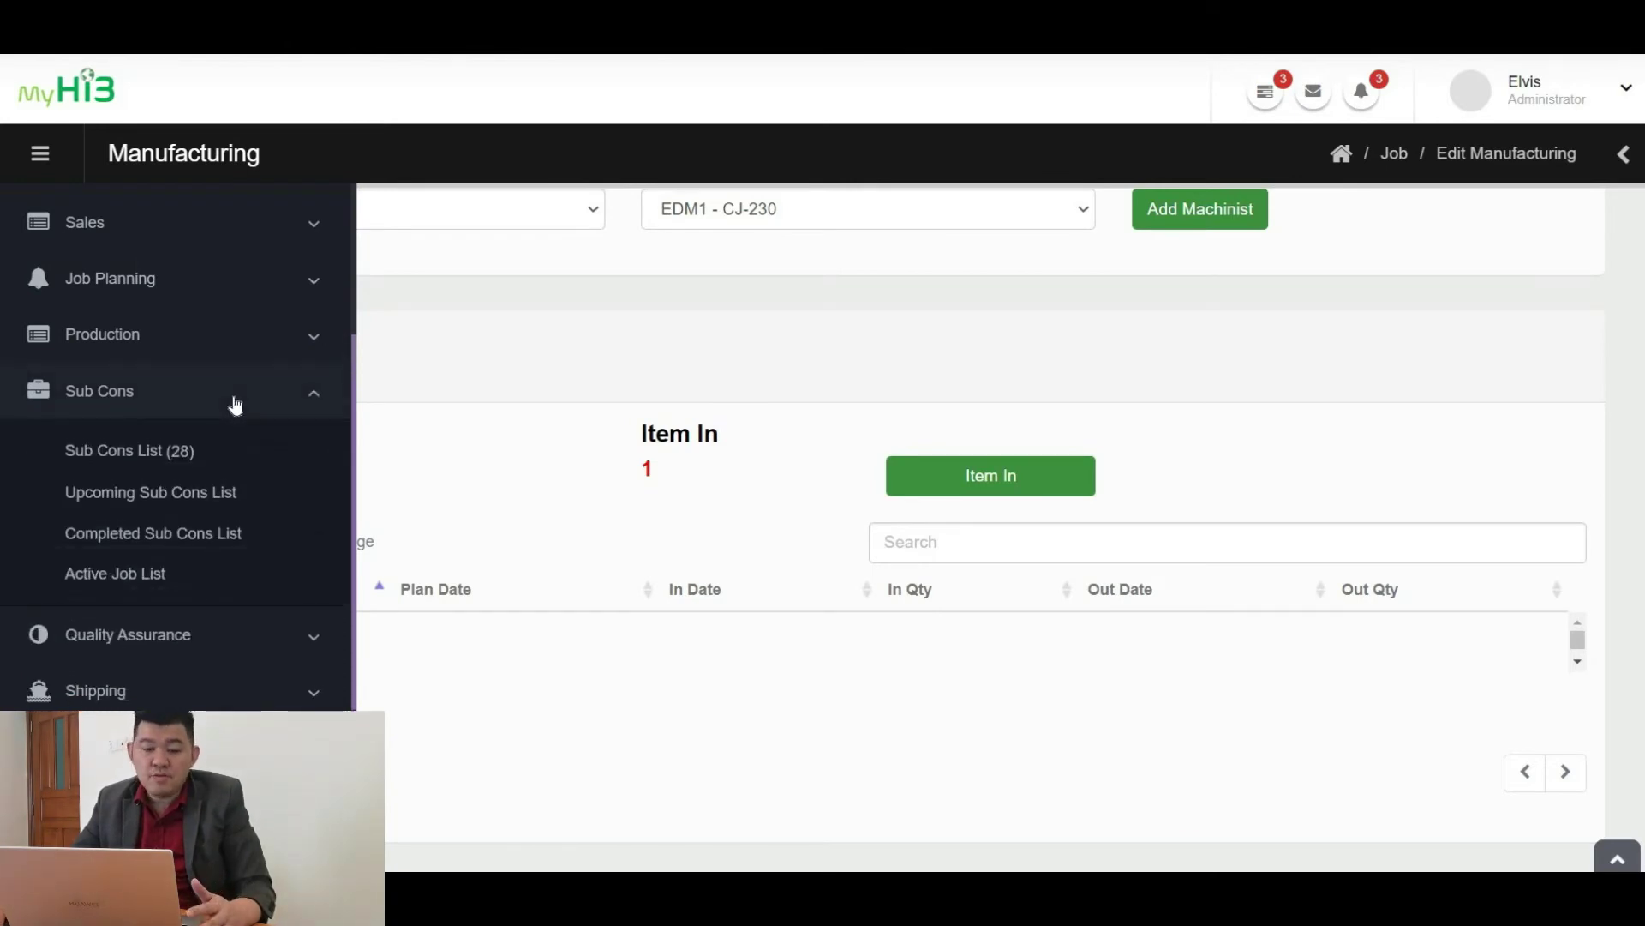
click(170, 460)
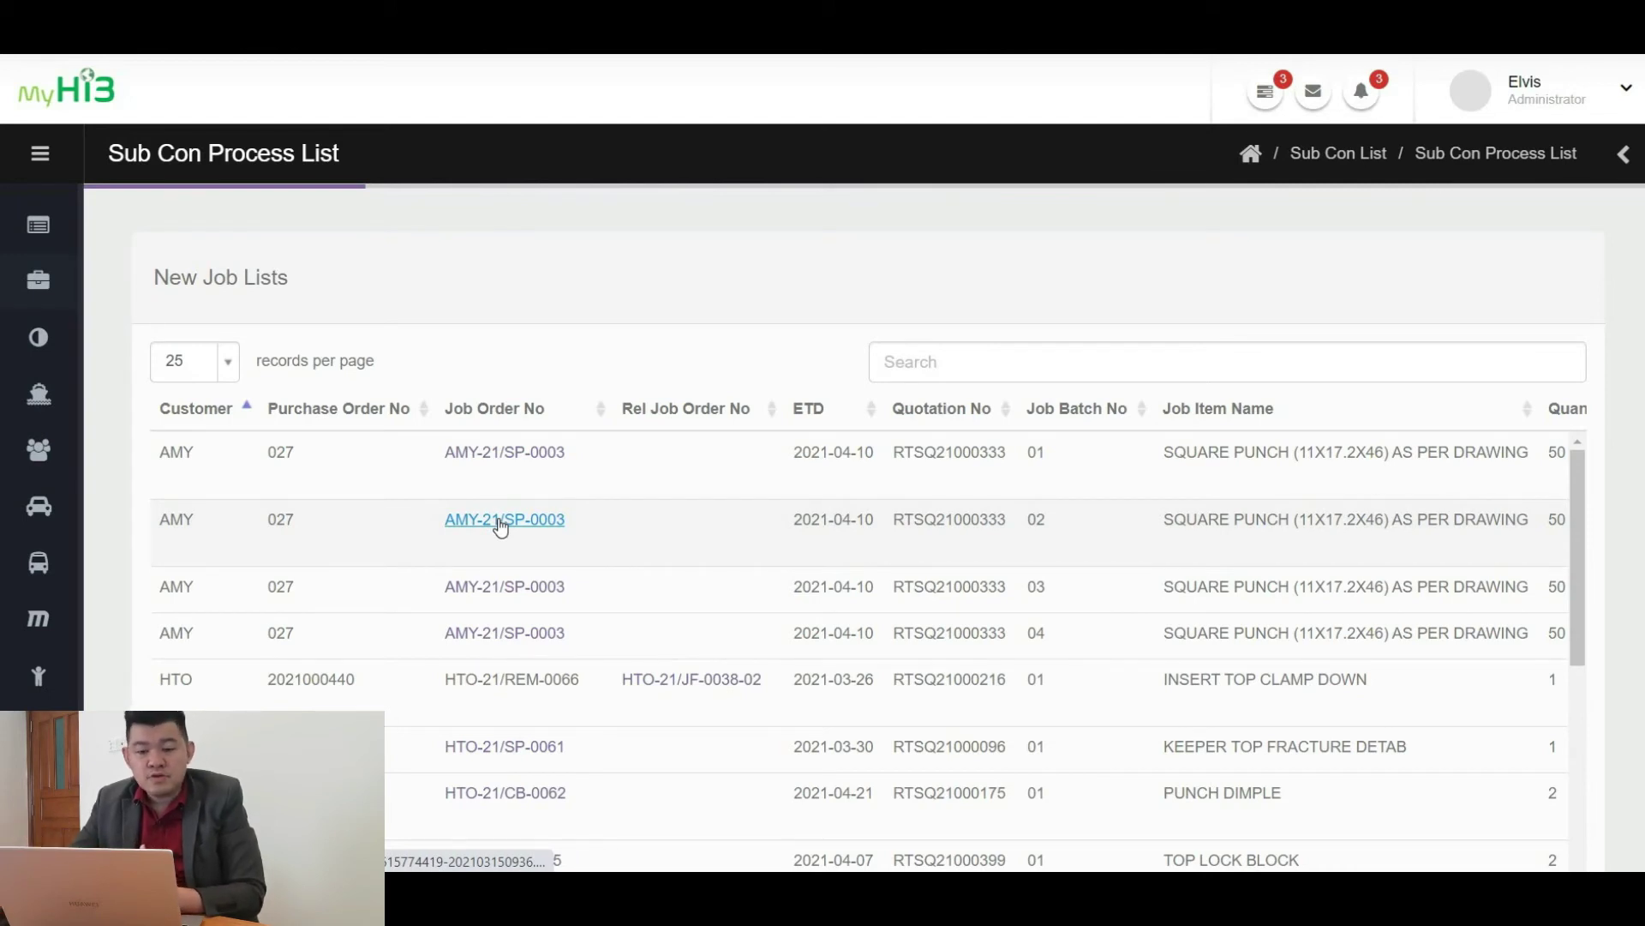
Open the FQC List of jobs awaiting quality checks, and look through the new jobs in the OQC List
mouse_move(85, 477)
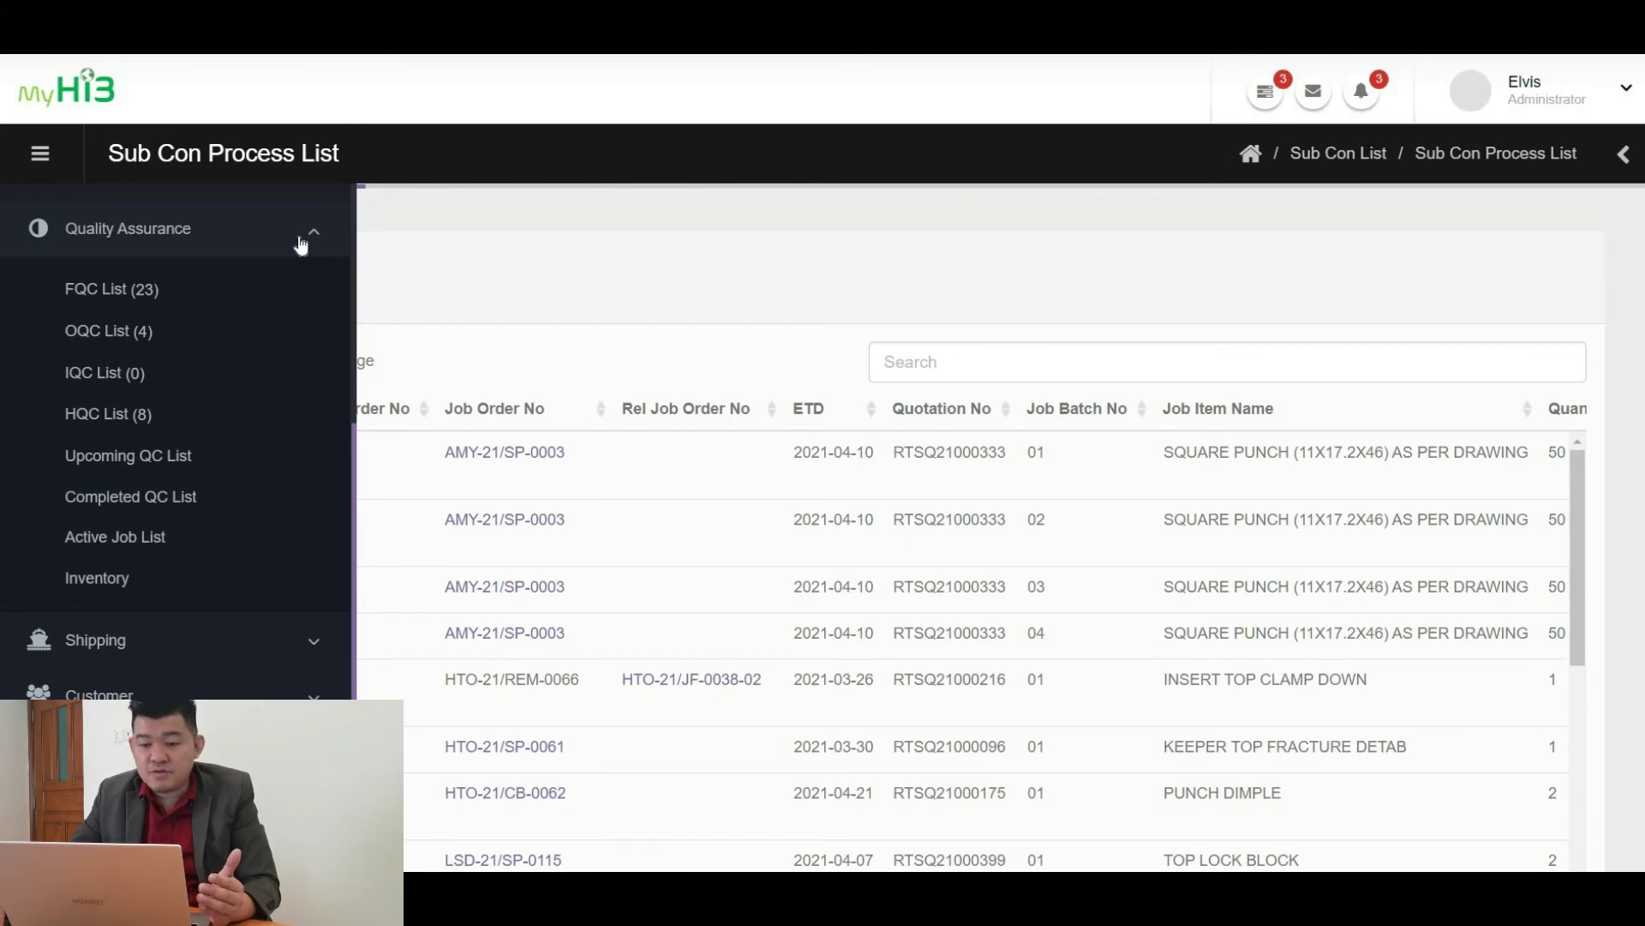
click(128, 292)
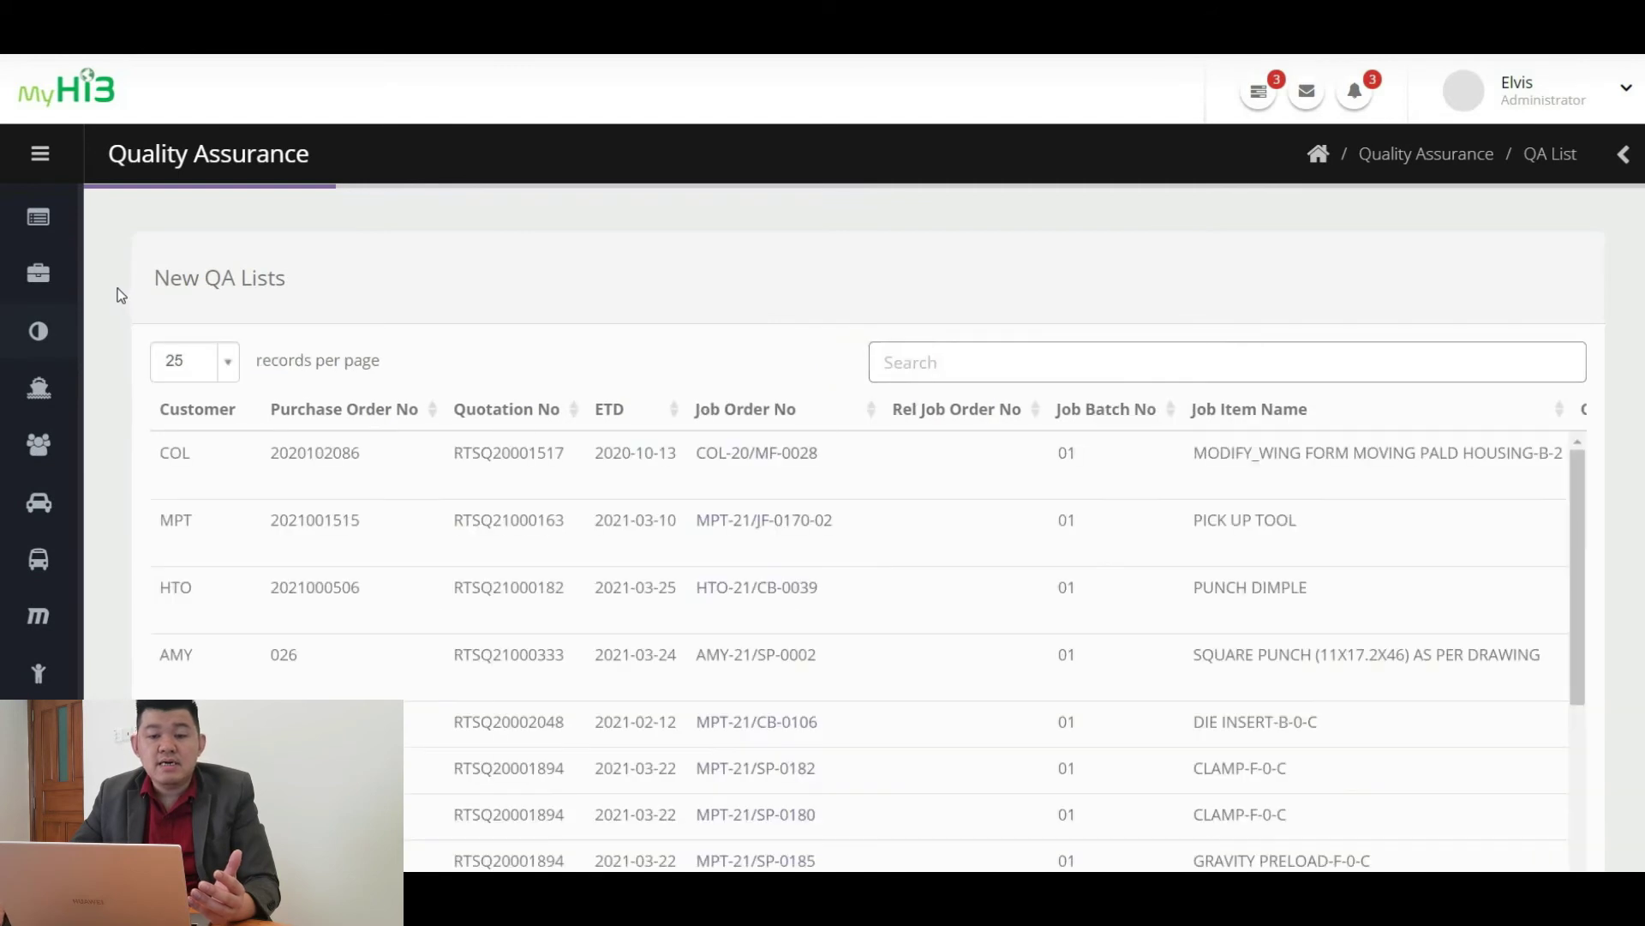
mouse_move(112, 360)
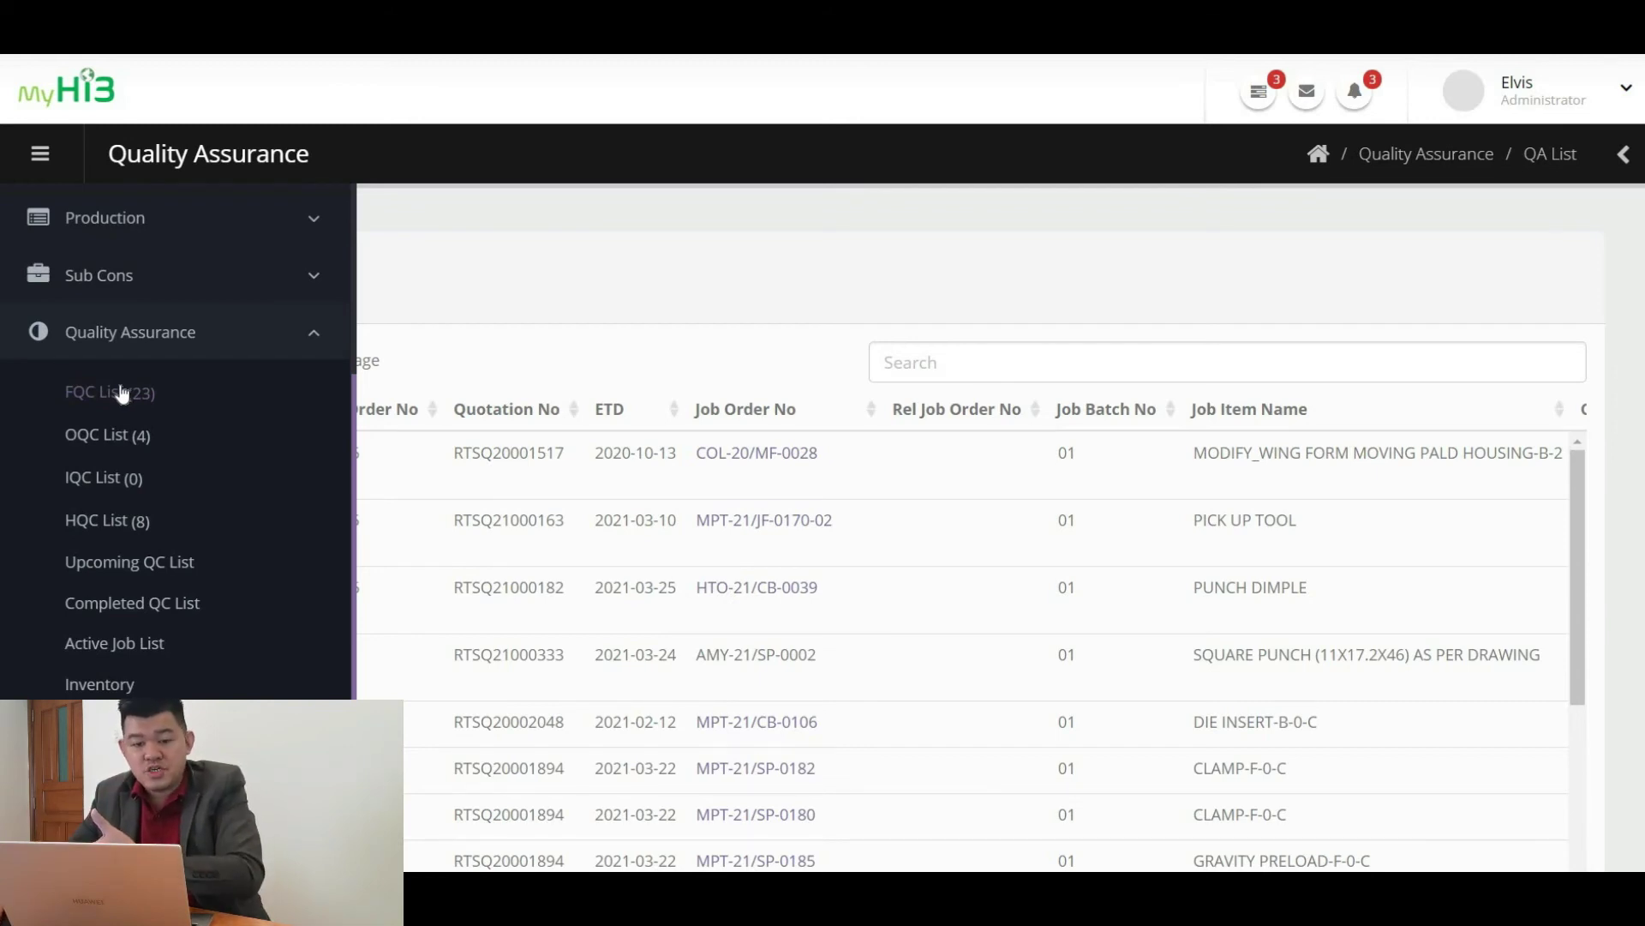
click(115, 437)
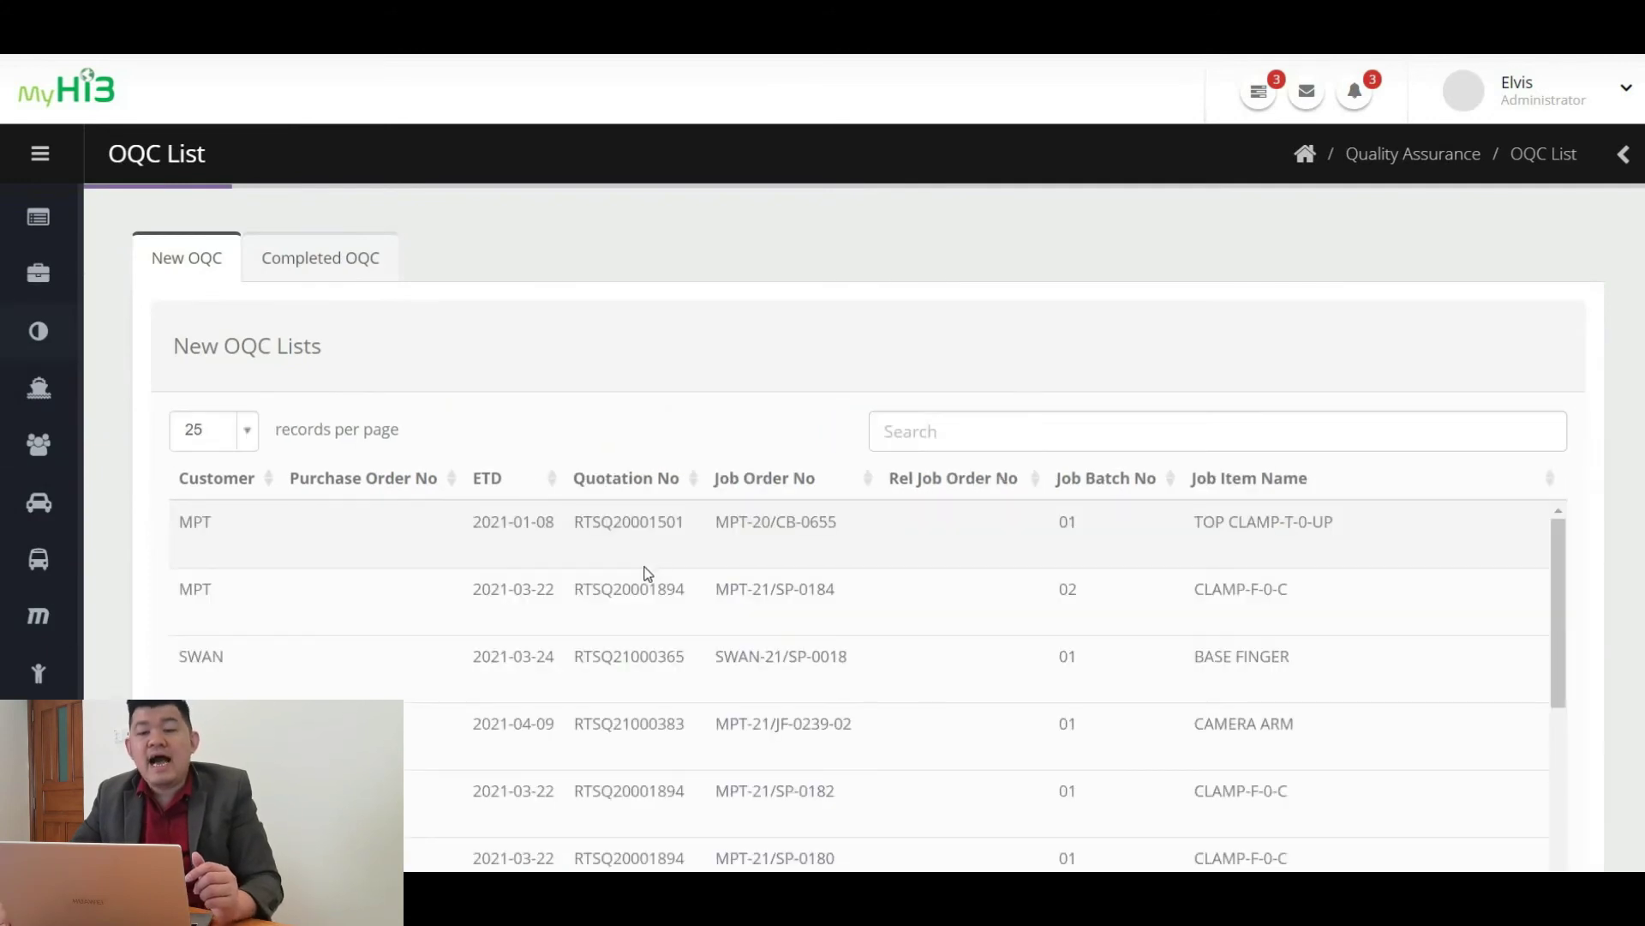
scroll(648, 573, down, 2)
scroll(647, 573, up, 2)
View the new jobs in the IQC List and in the HQC List under Quality Assurance
mouse_move(76, 463)
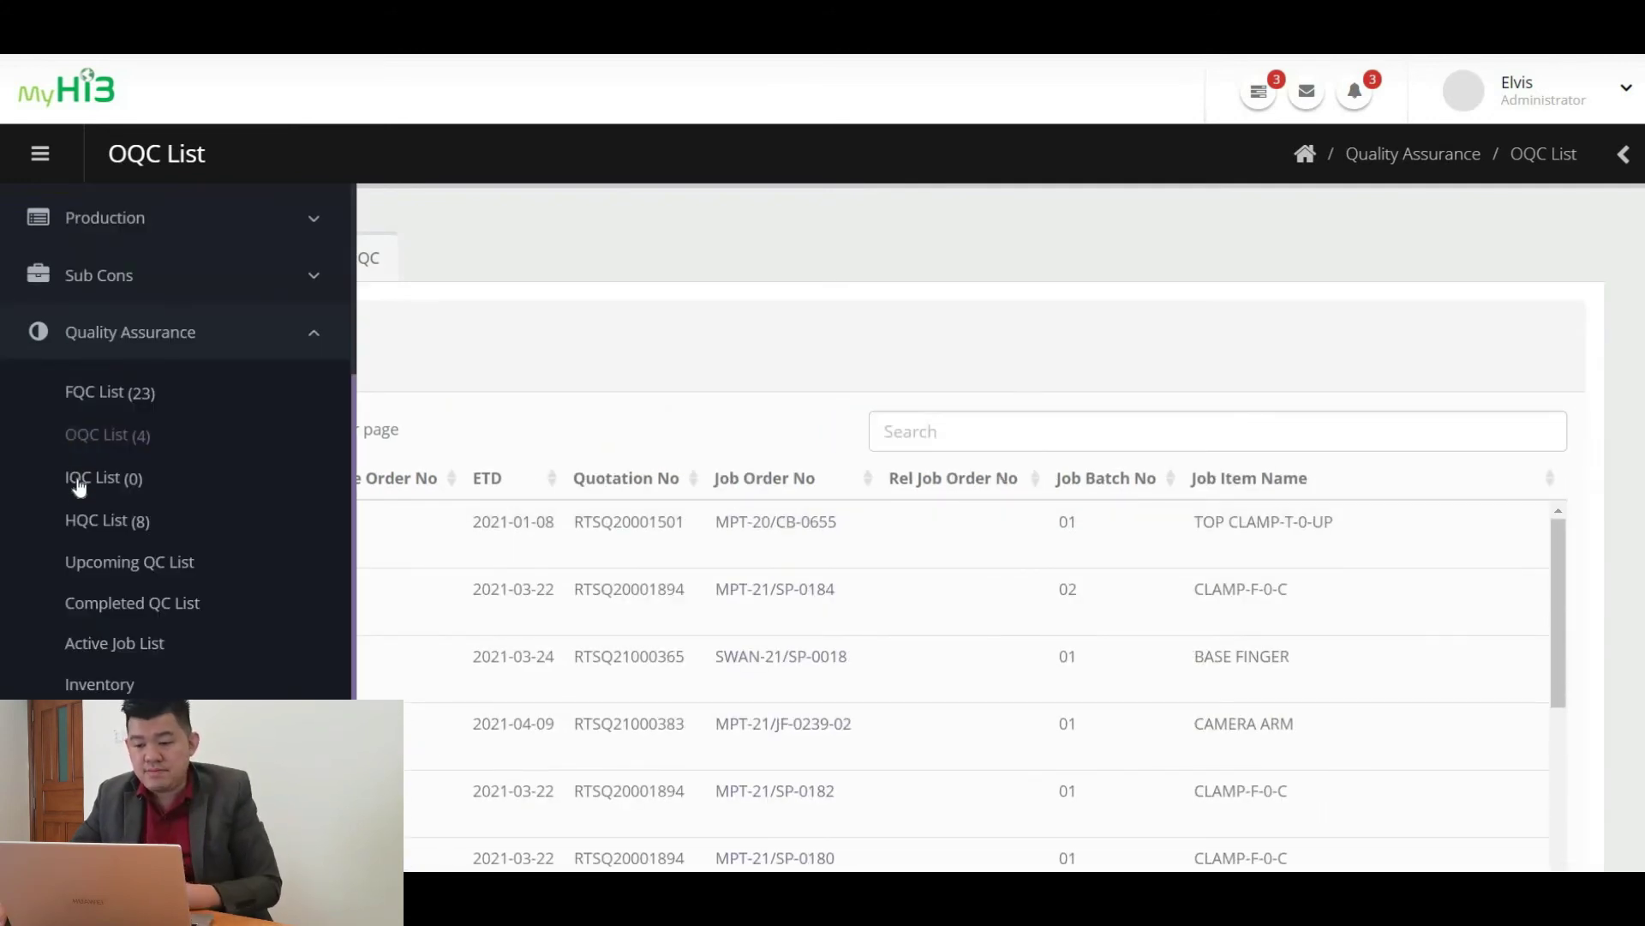
click(79, 485)
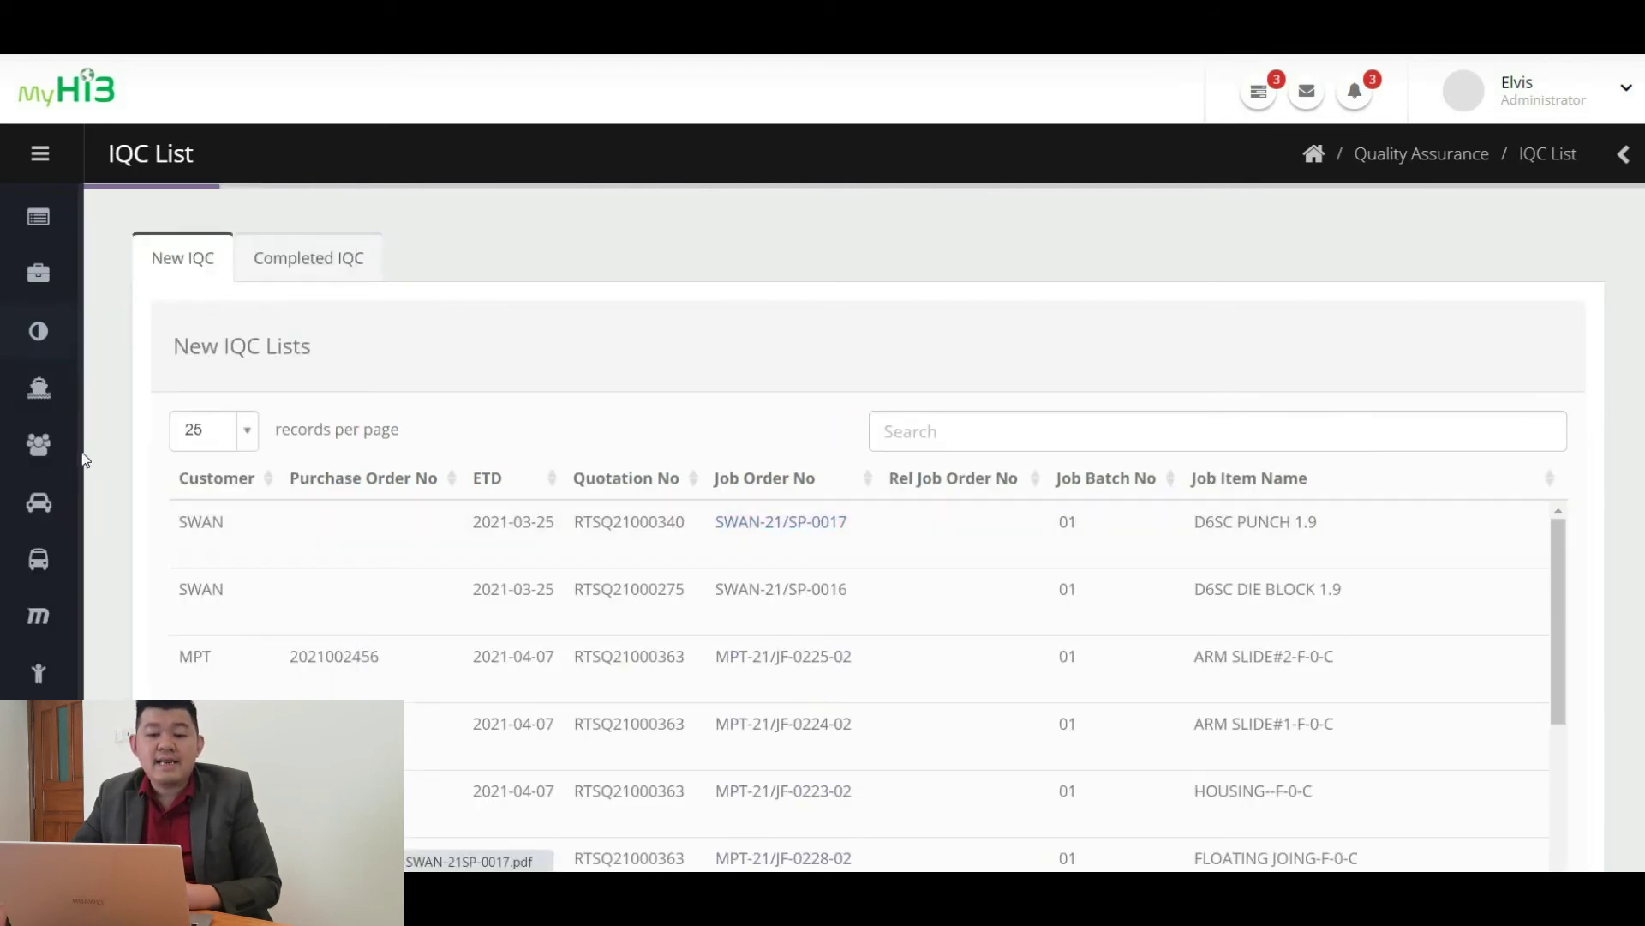
scroll(115, 532, down, 2)
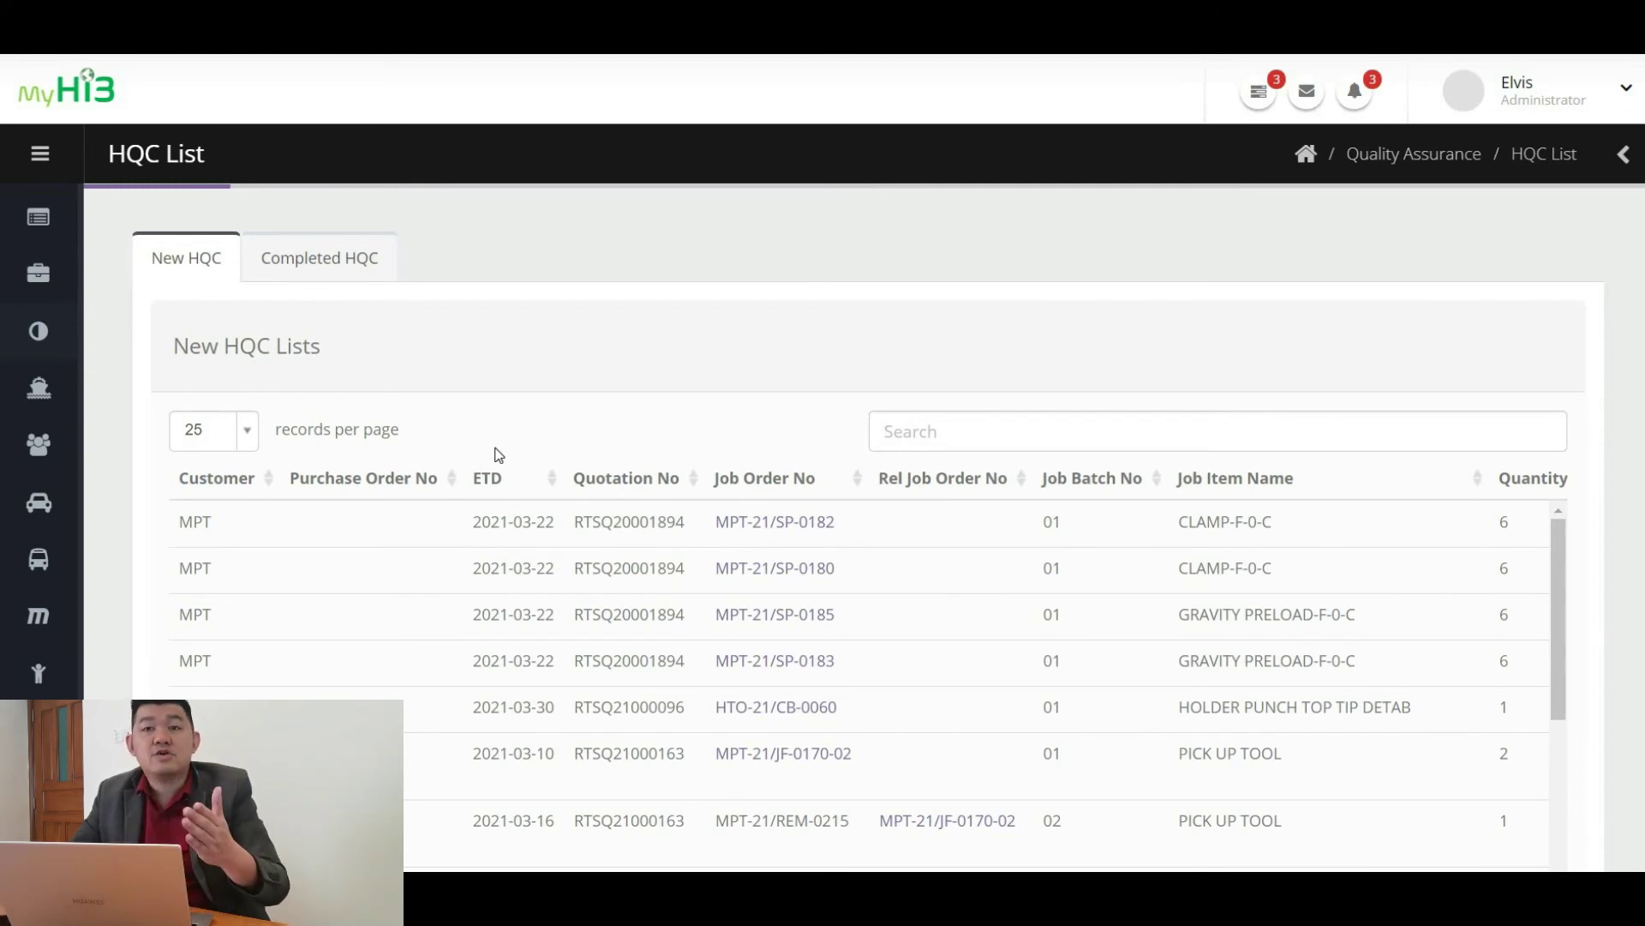
mouse_move(139, 490)
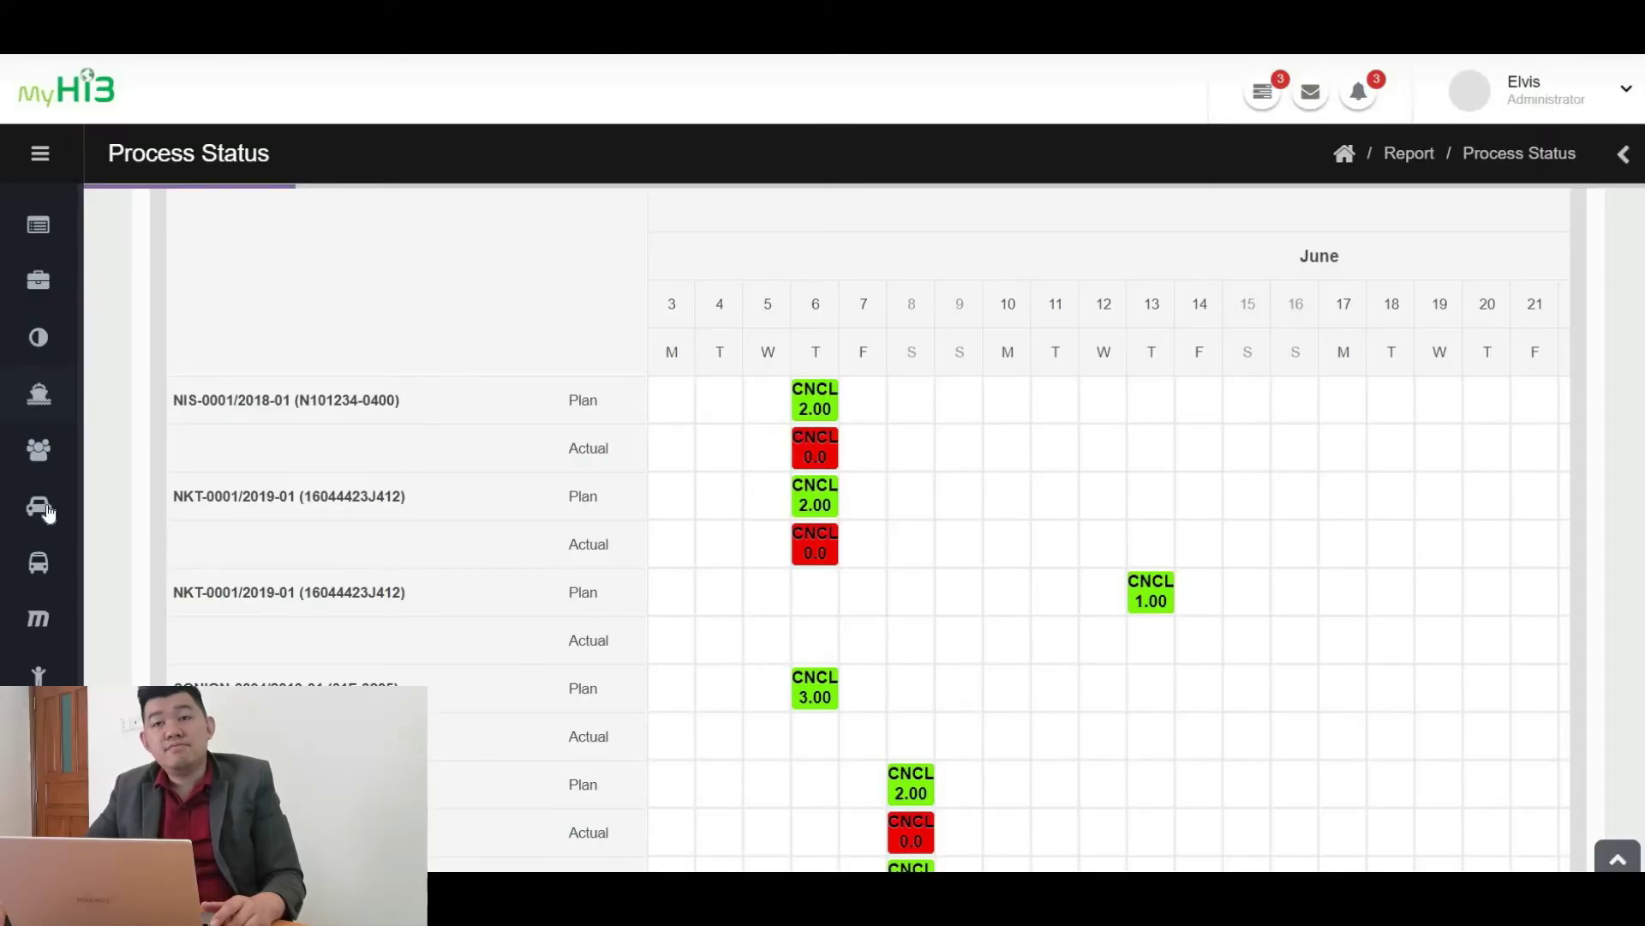
Open the Shipping List and look through the jobs ready to ship with their item names, quantities and statuses
mouse_move(47, 512)
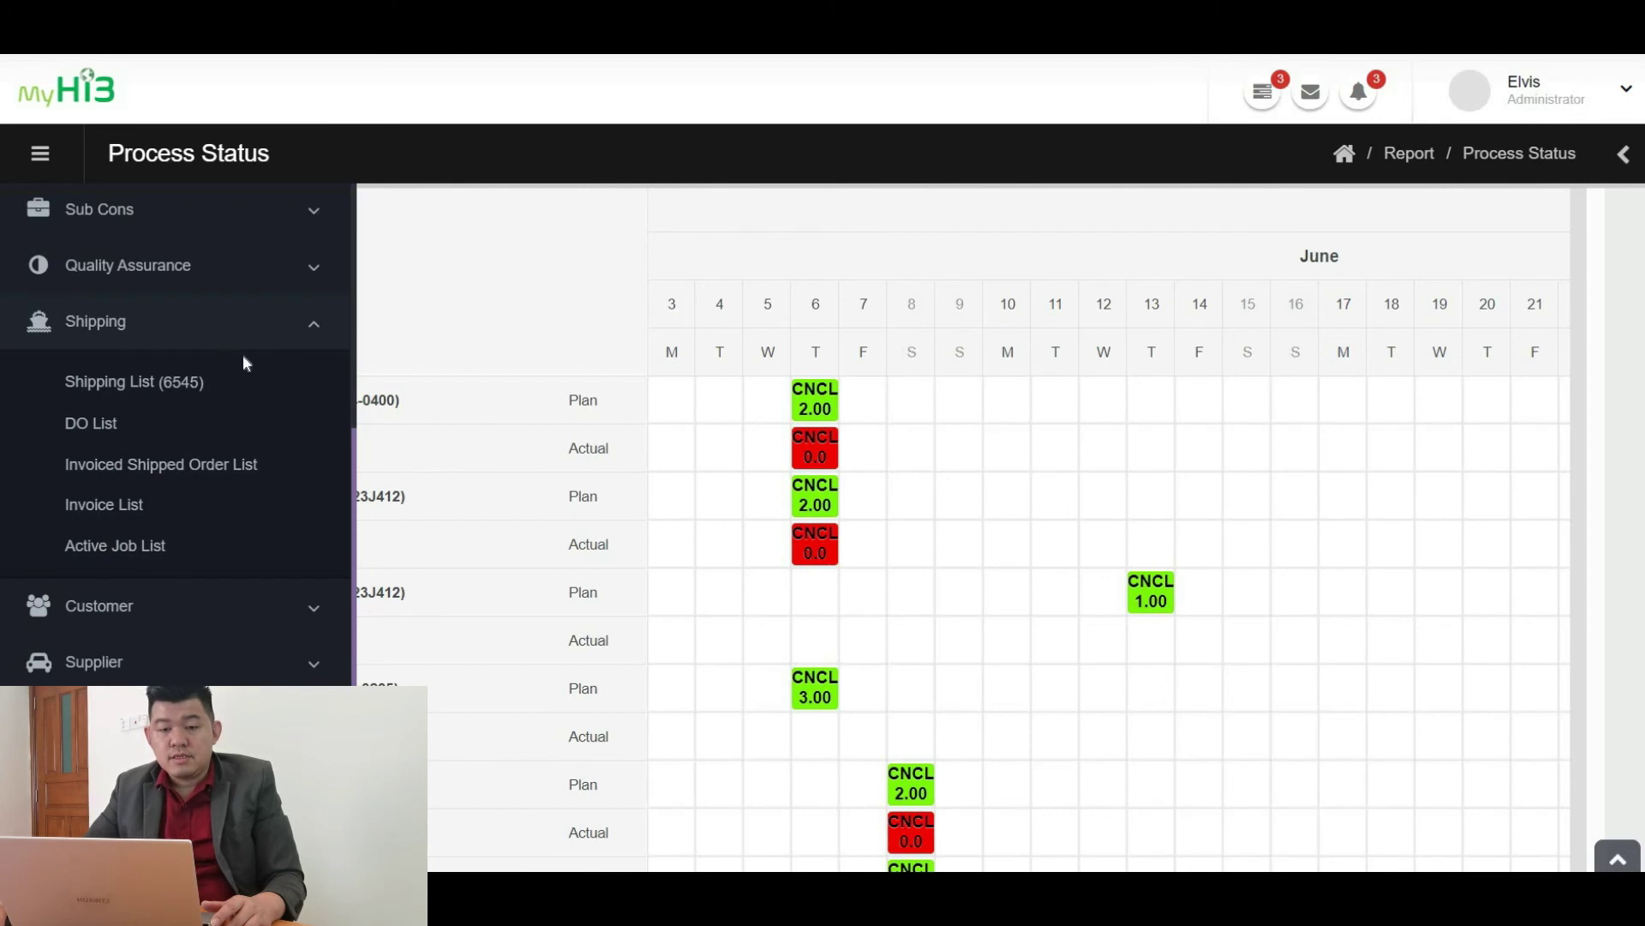
click(92, 383)
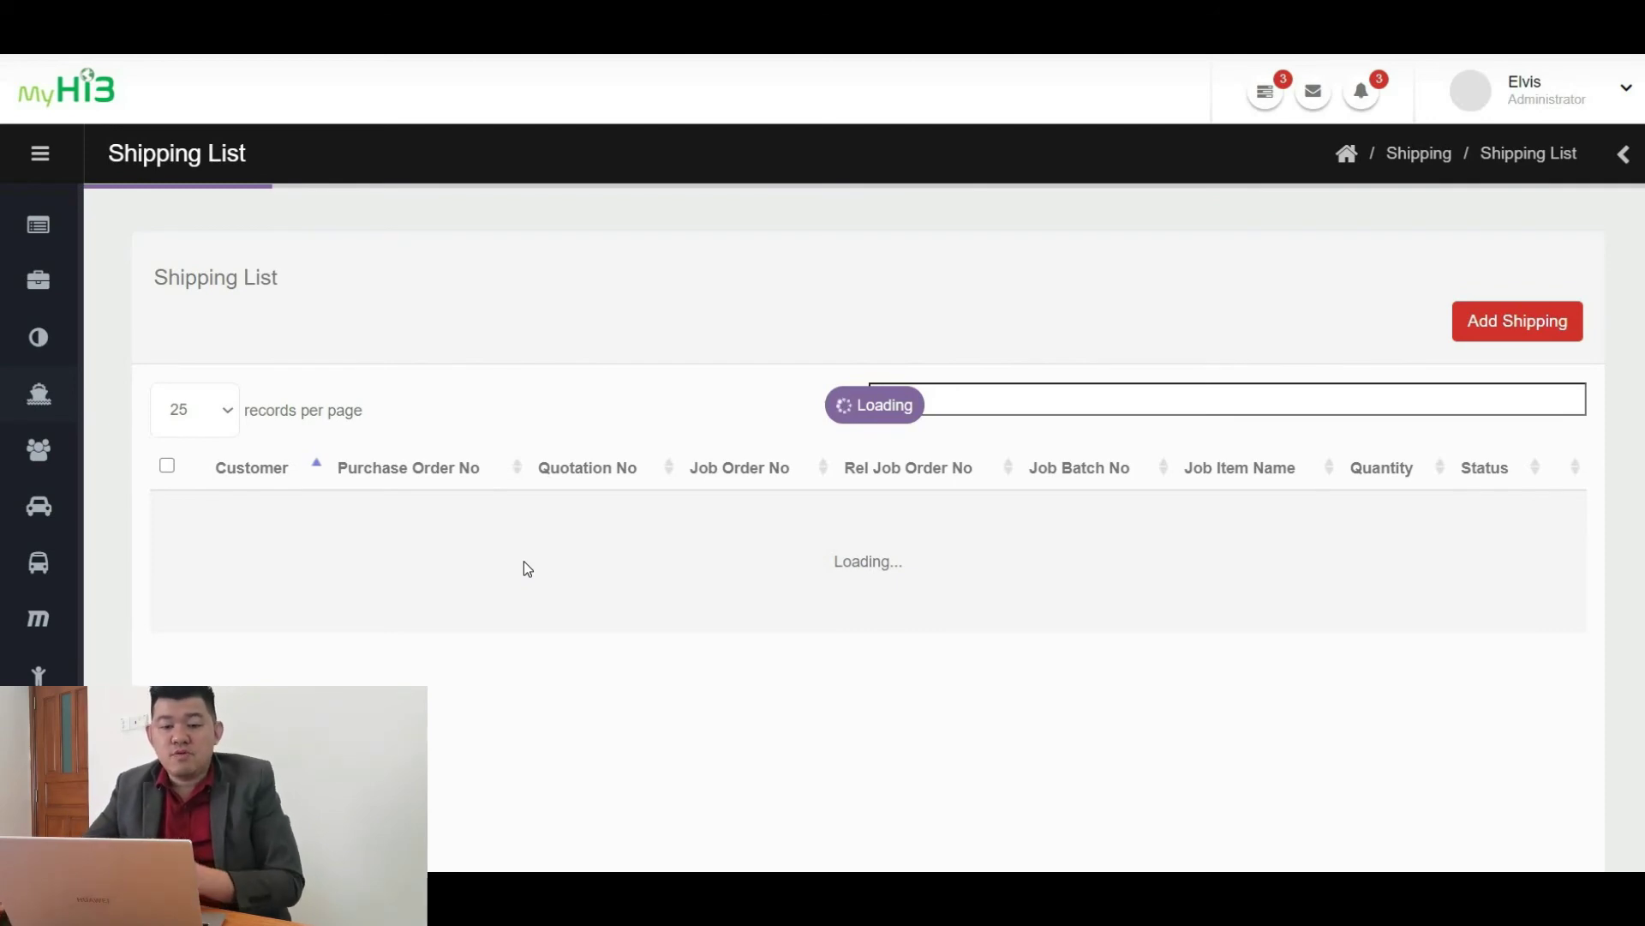
mouse_move(15, 459)
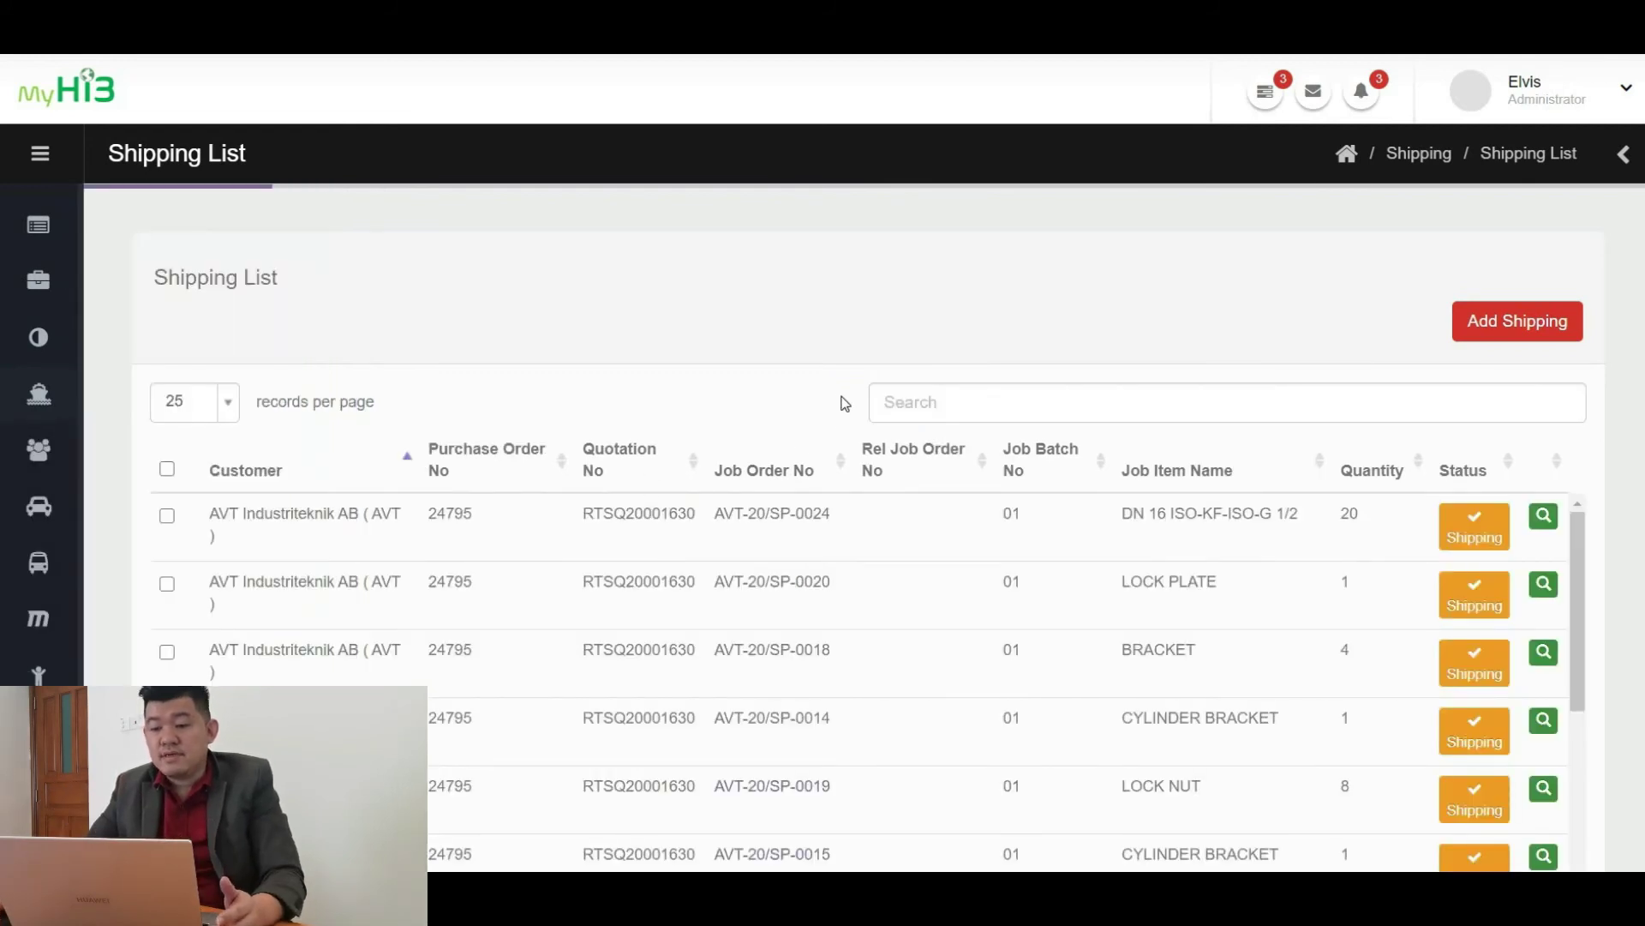
scroll(846, 412, down, 2)
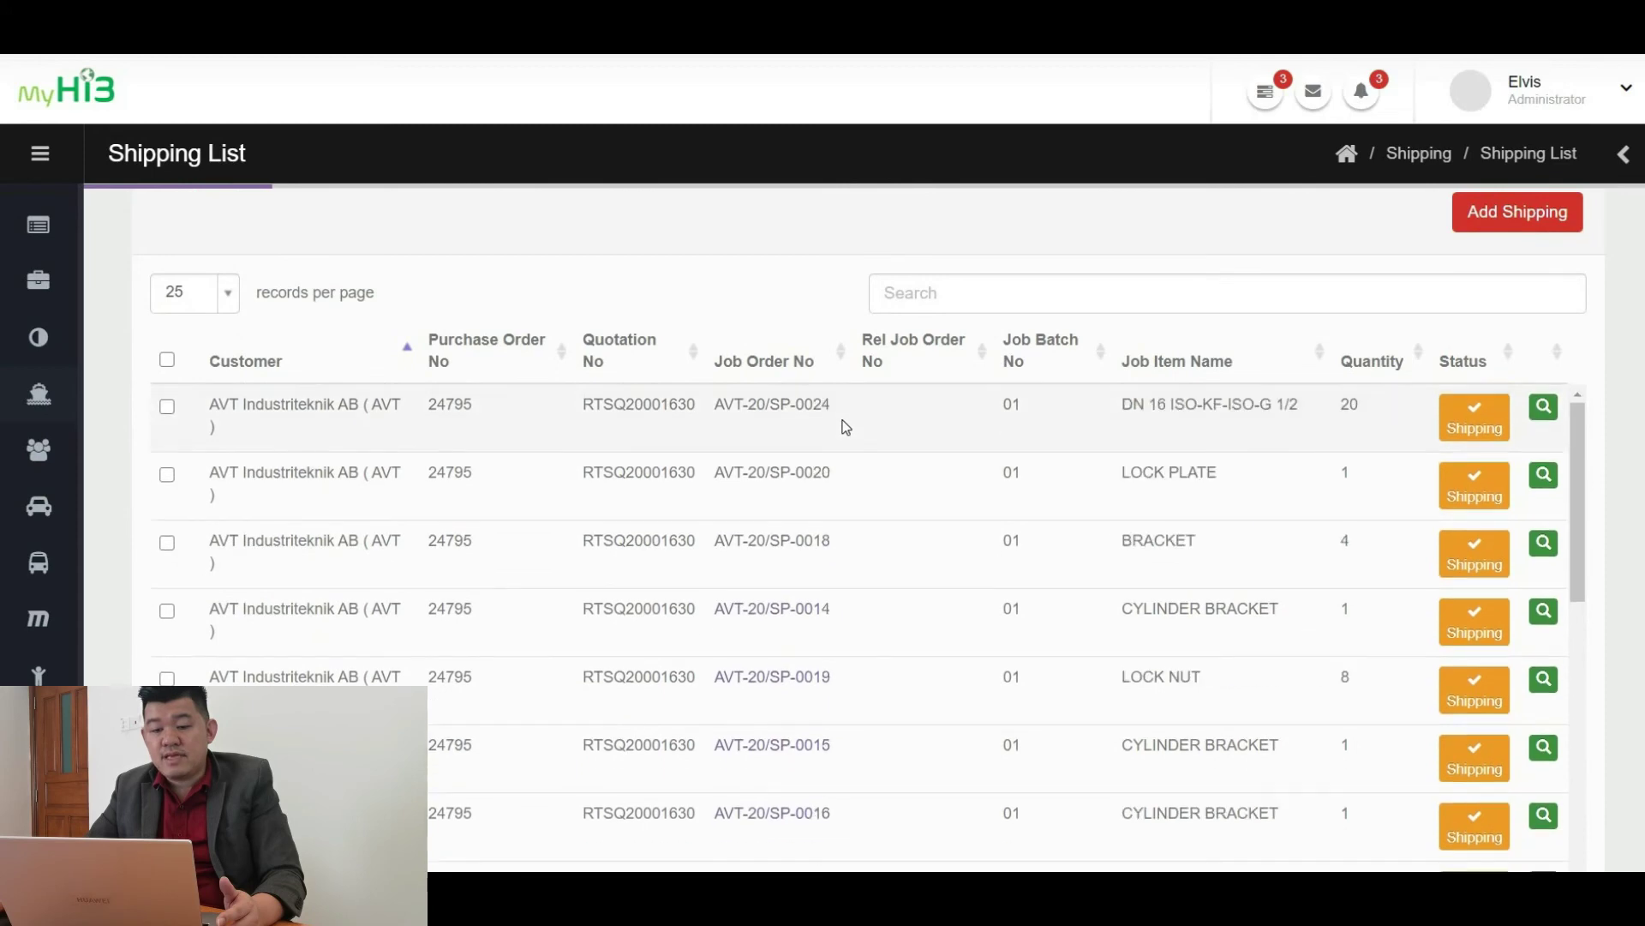
scroll(849, 428, up, 2)
scroll(854, 504, down, 3)
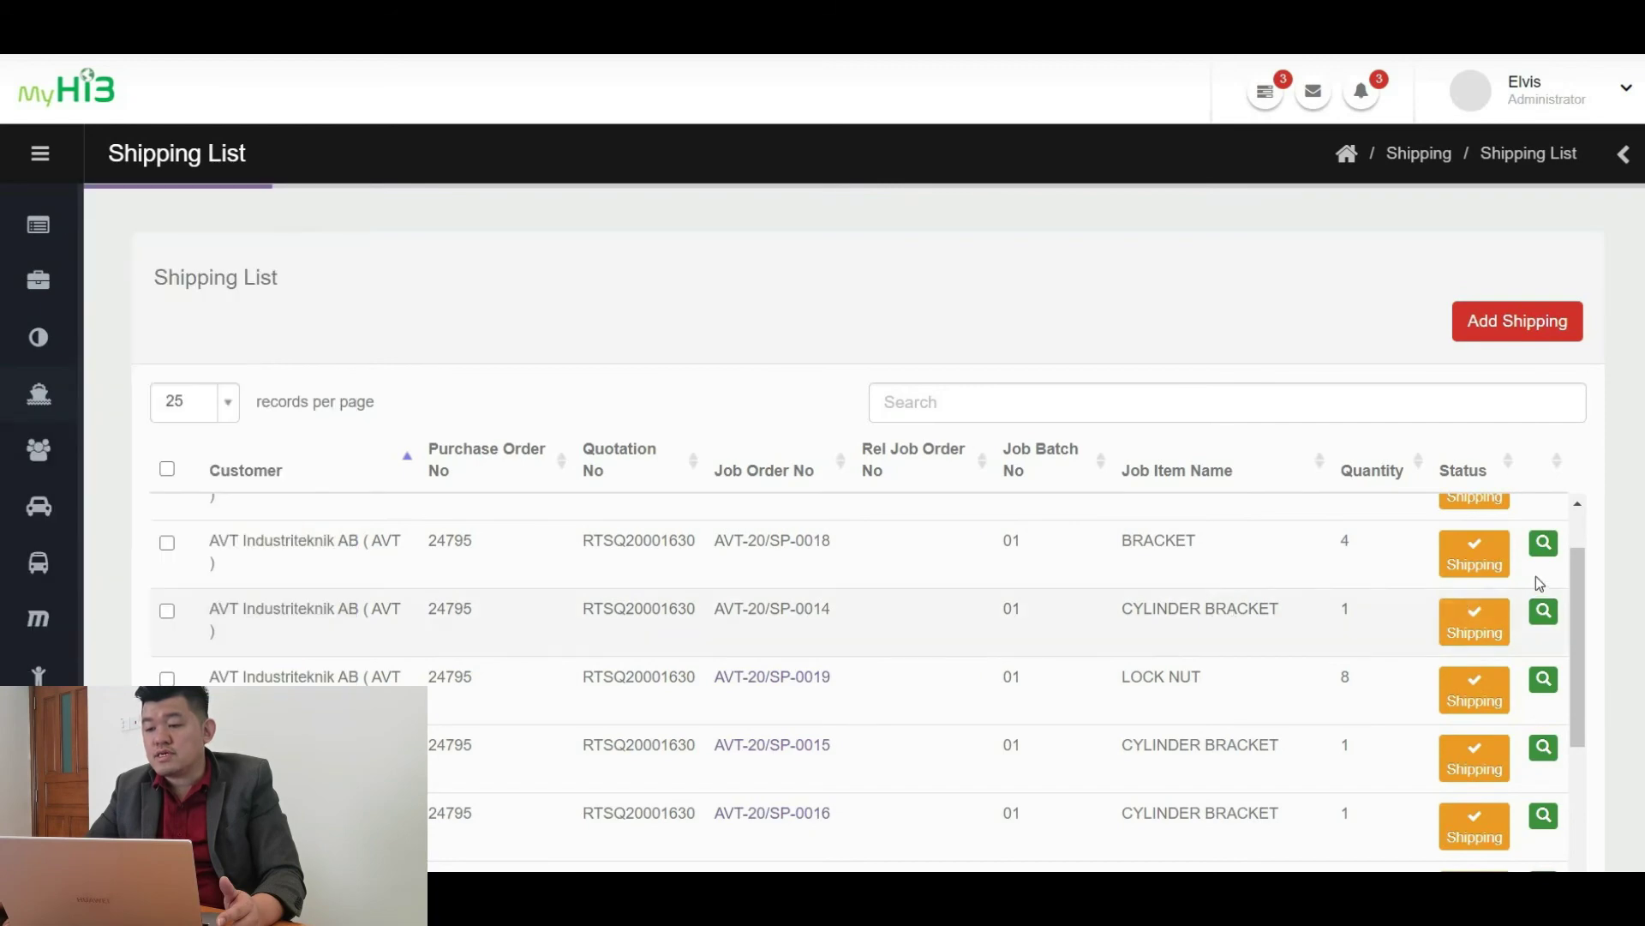
scroll(1491, 581, up, 2)
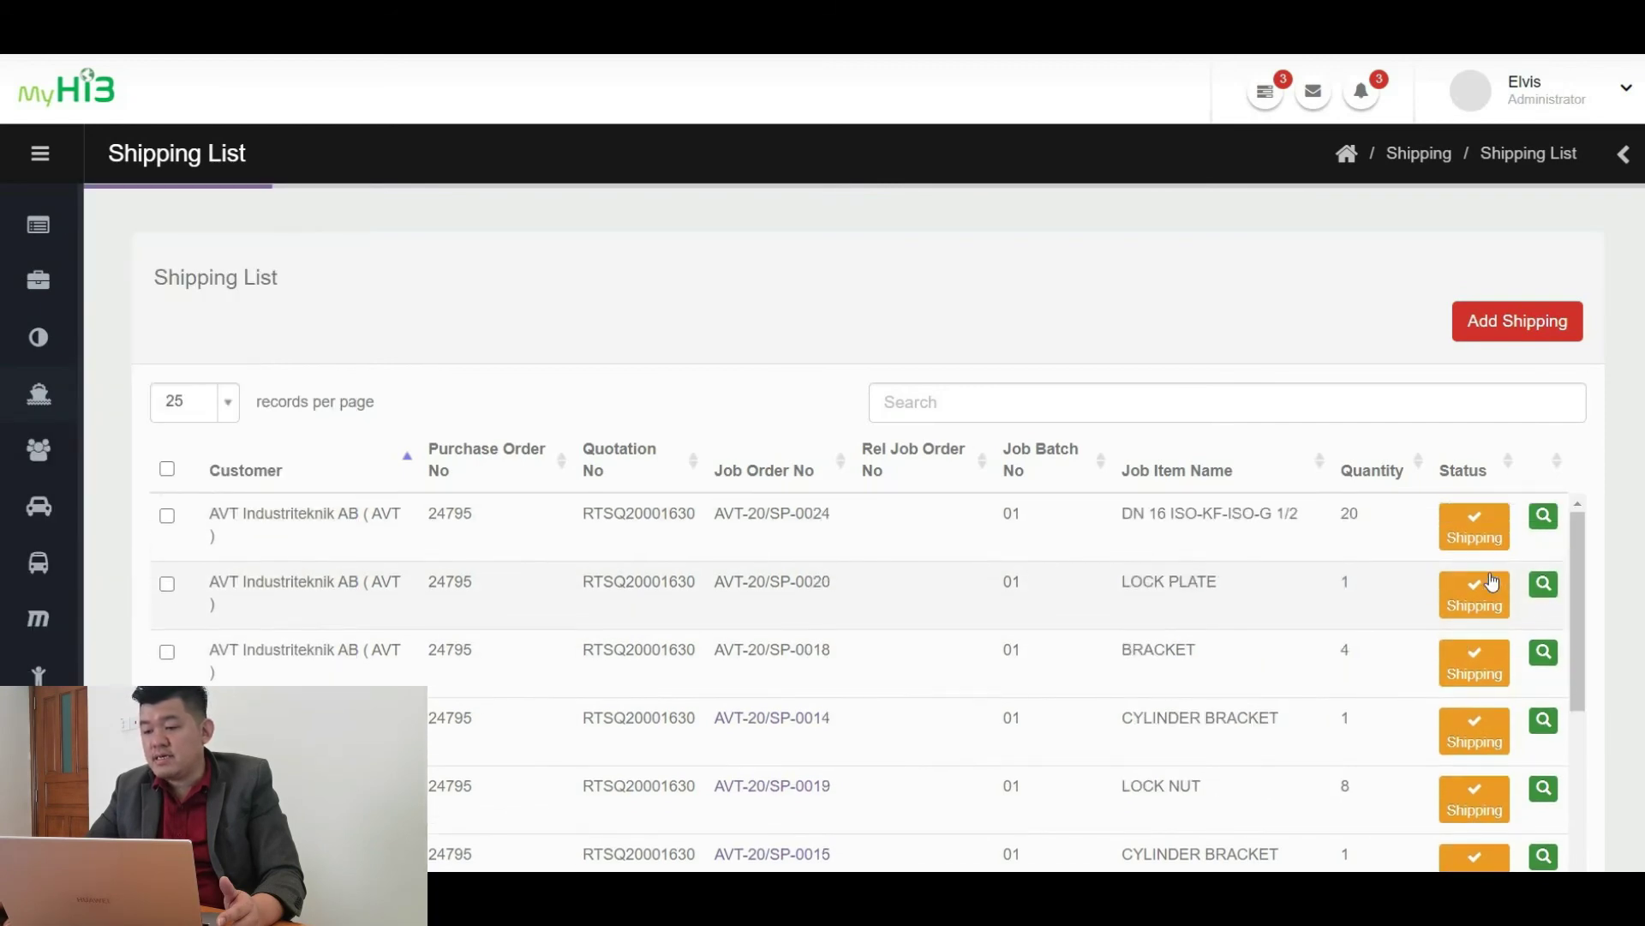
Open the details of the shipping job for item DN 16 ISO-KF-ISO-G 1/2 and review its job summary and planning list
click(1543, 517)
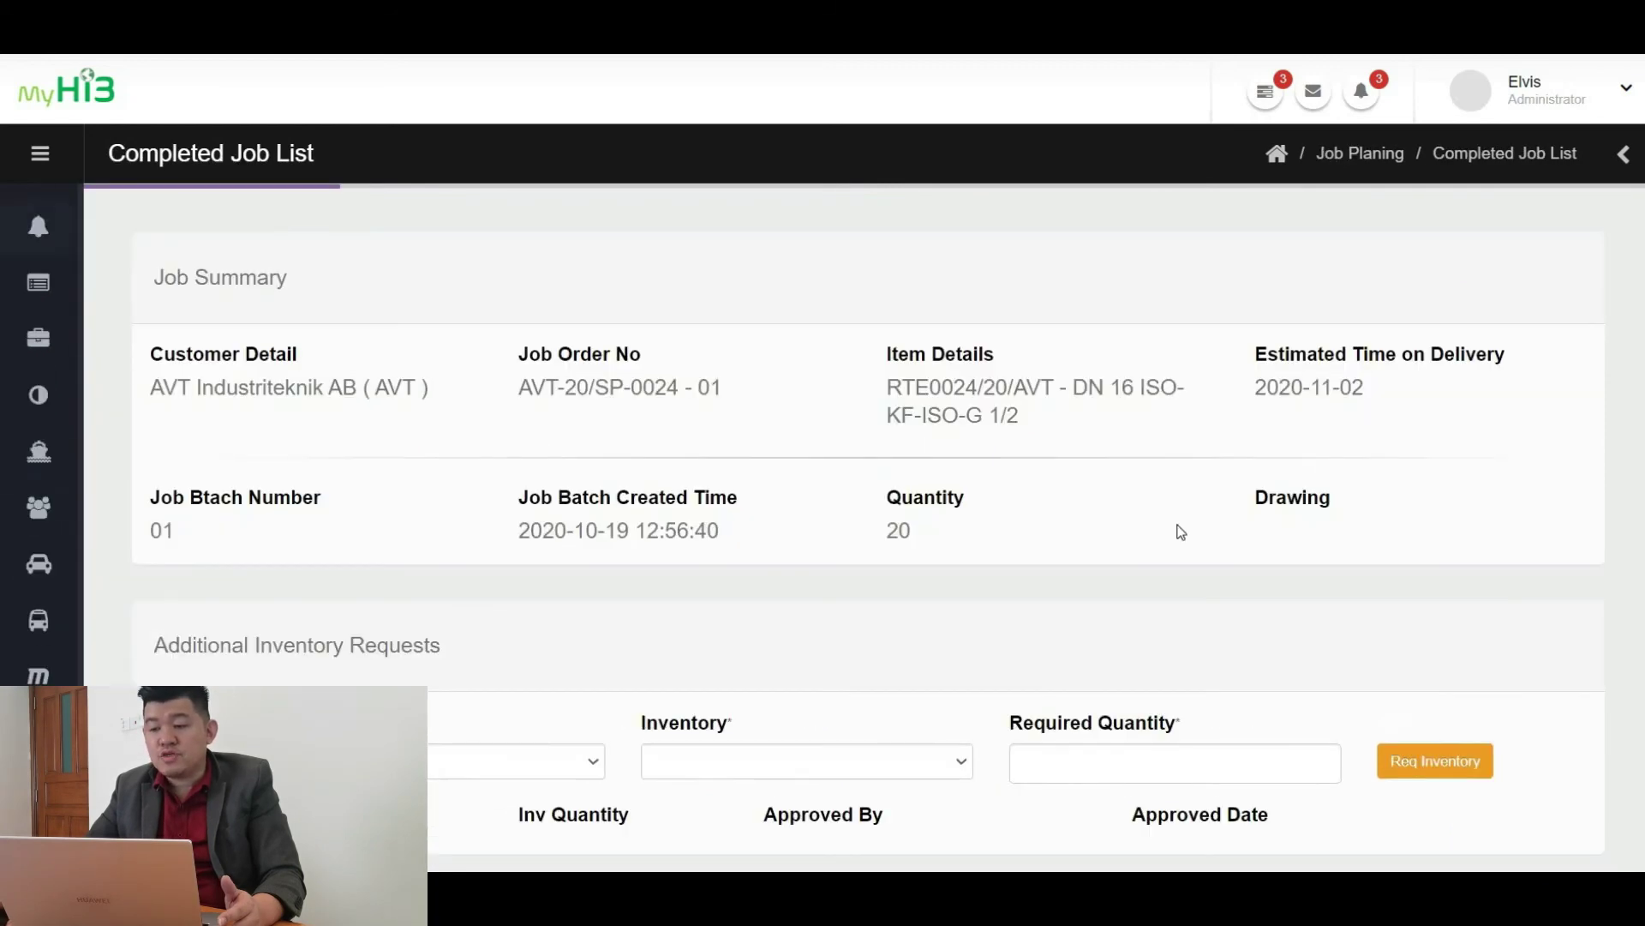
scroll(1181, 532, down, 6)
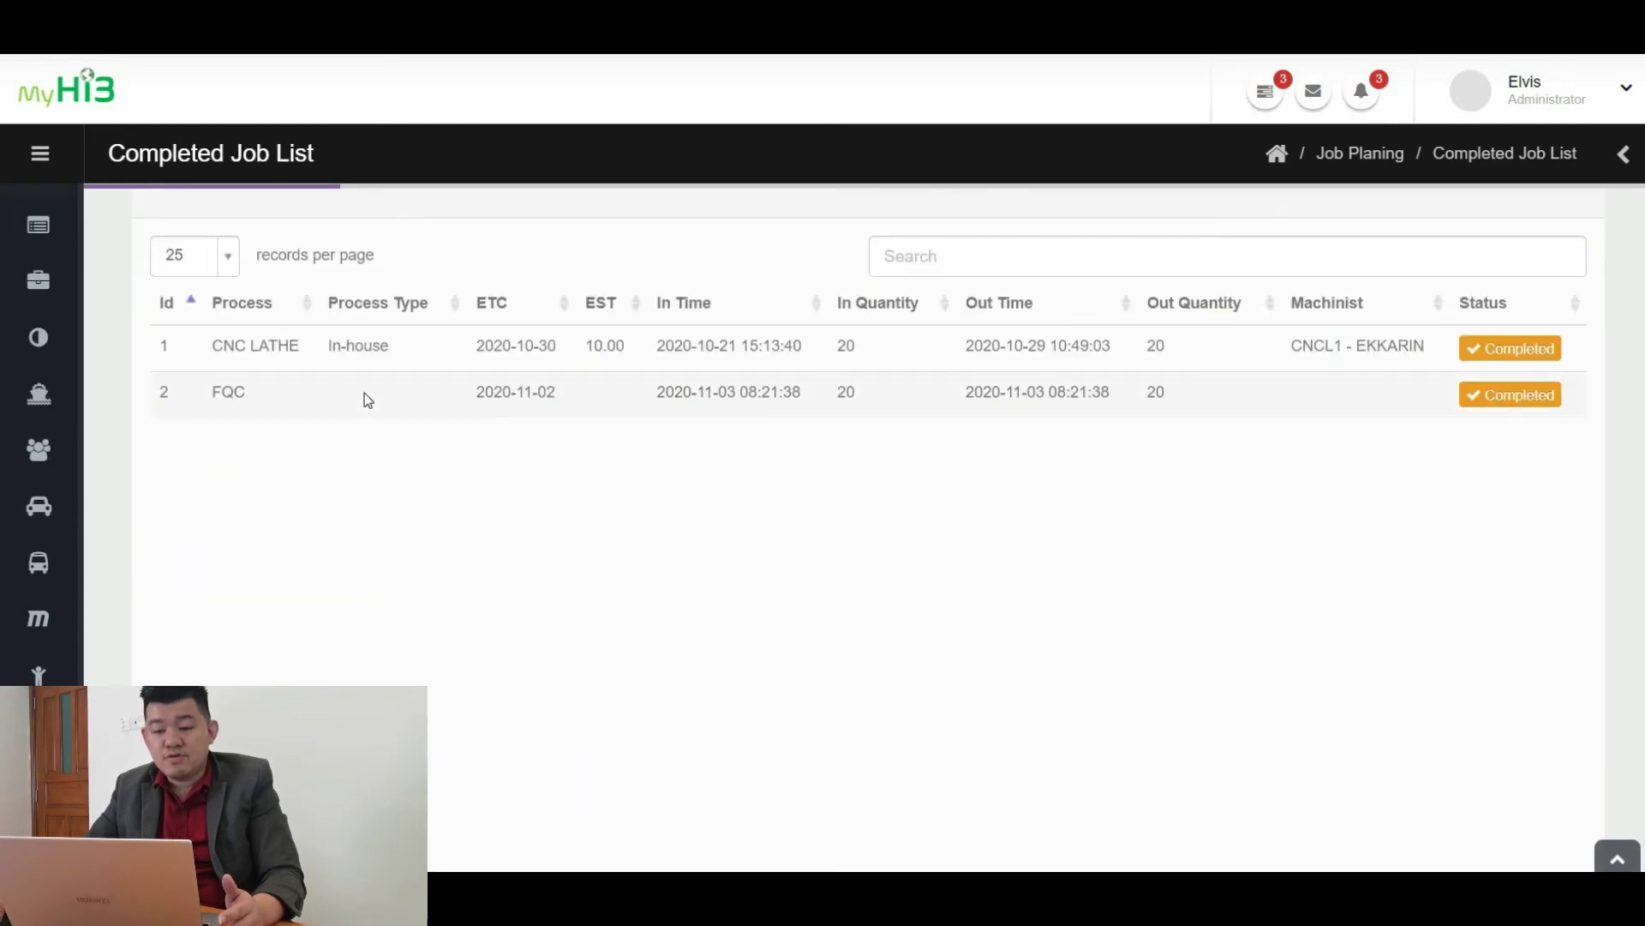
scroll(1468, 579, up, 3)
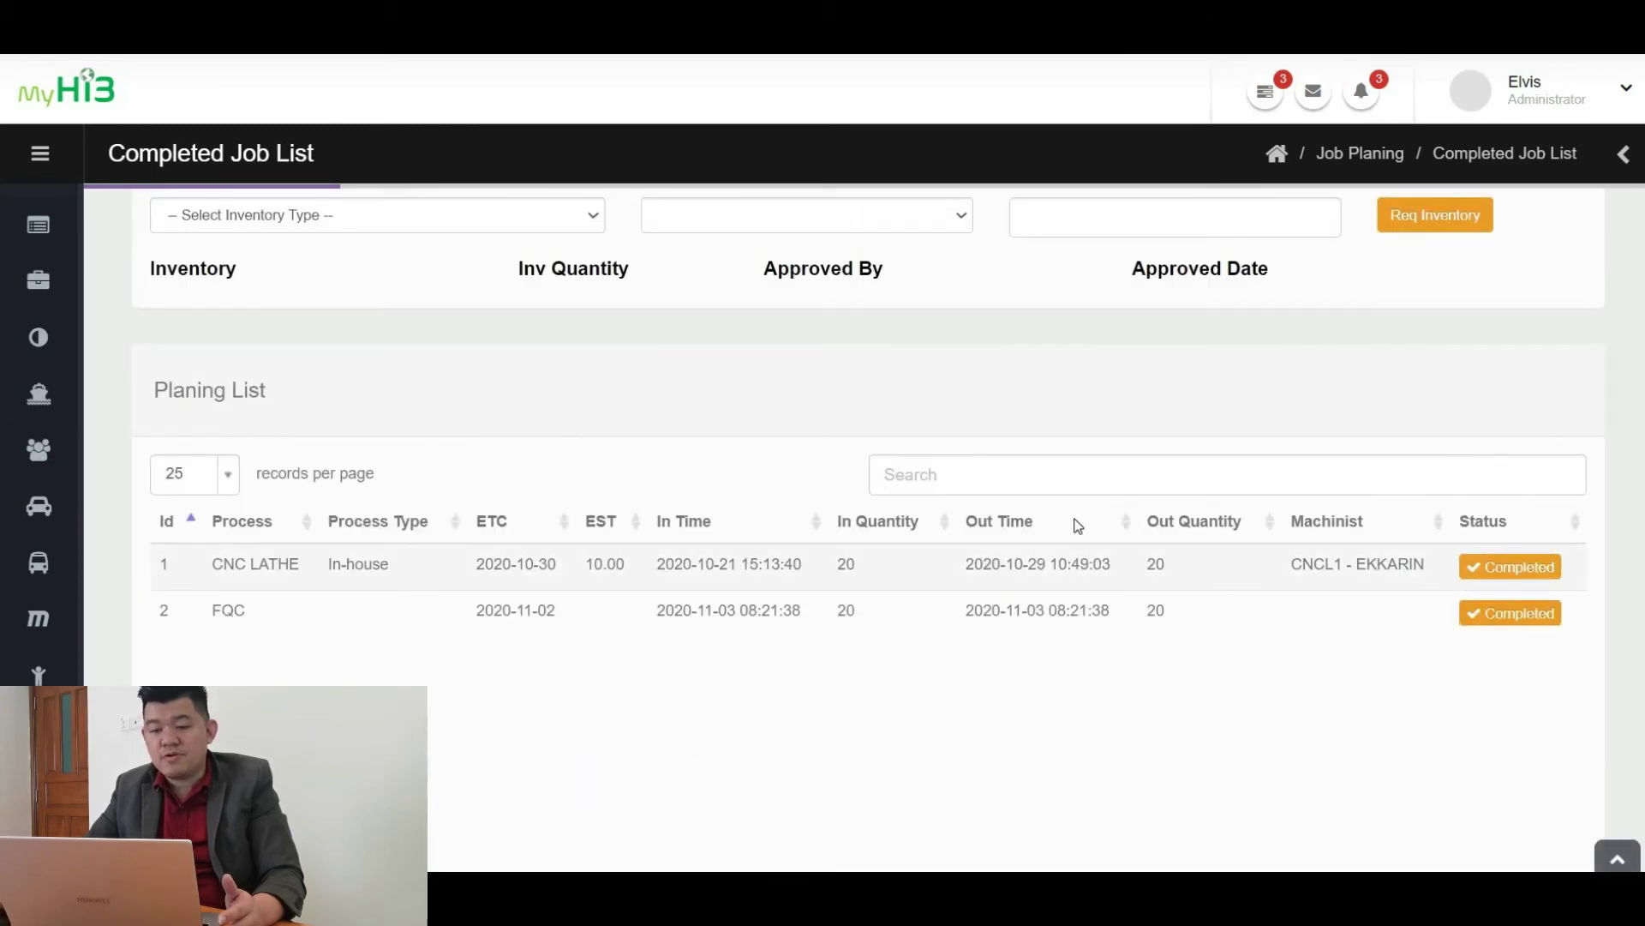
scroll(1076, 522, up, 3)
scroll(1080, 526, up, 3)
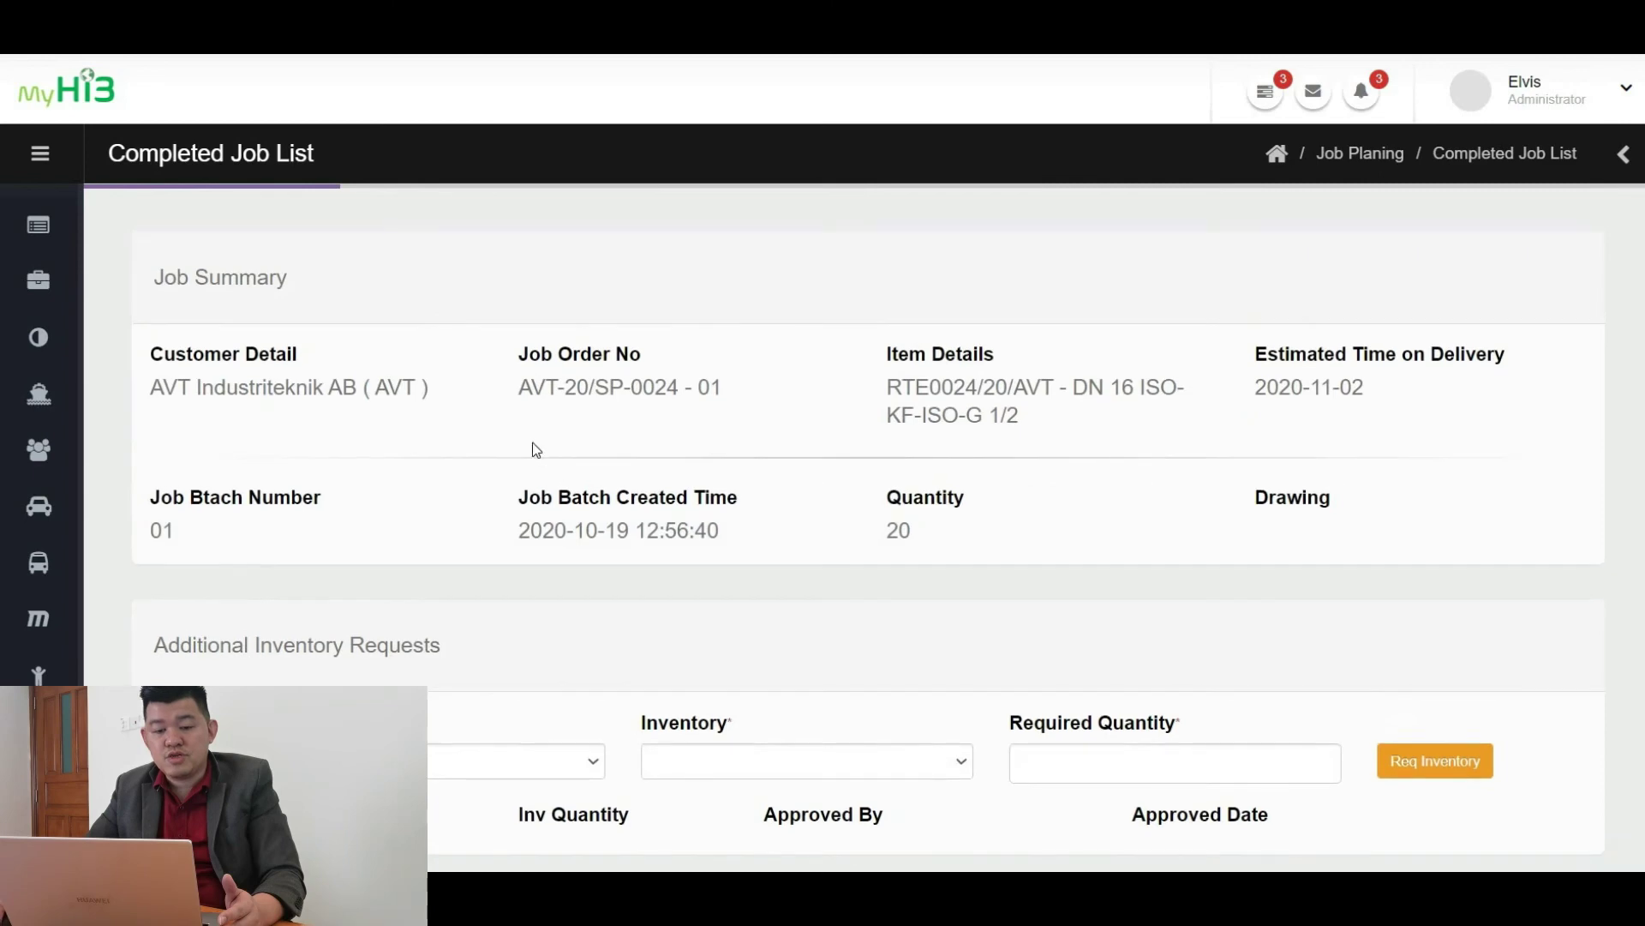
Return from the completed job's details to the Shipping List
click(39, 154)
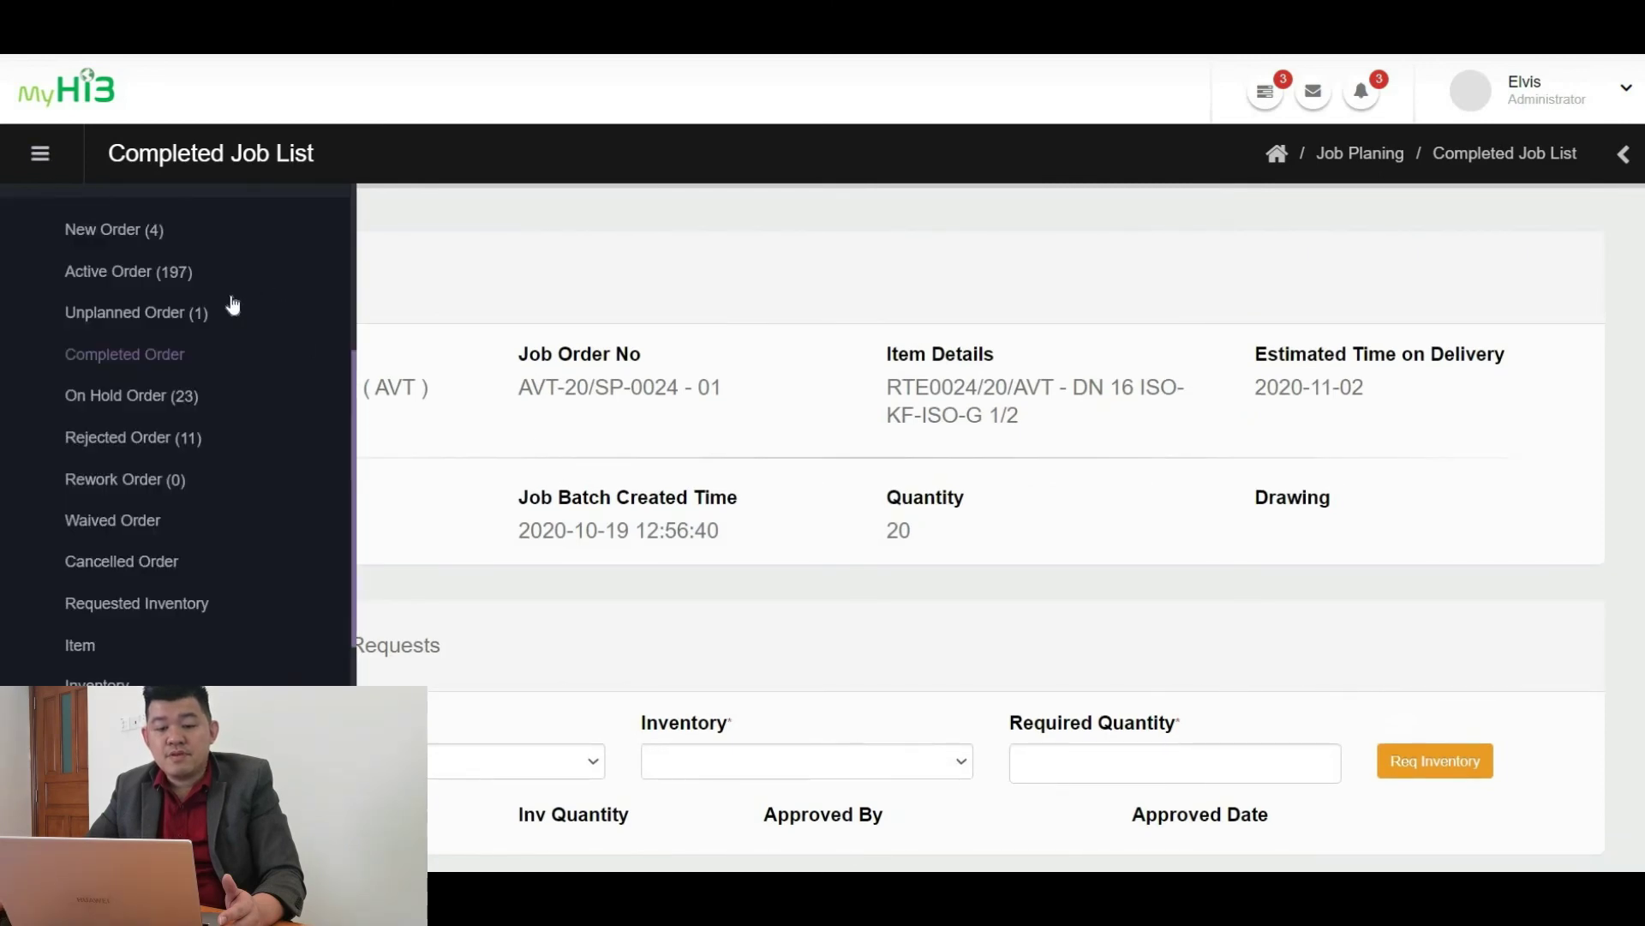
scroll(230, 399, down, 6)
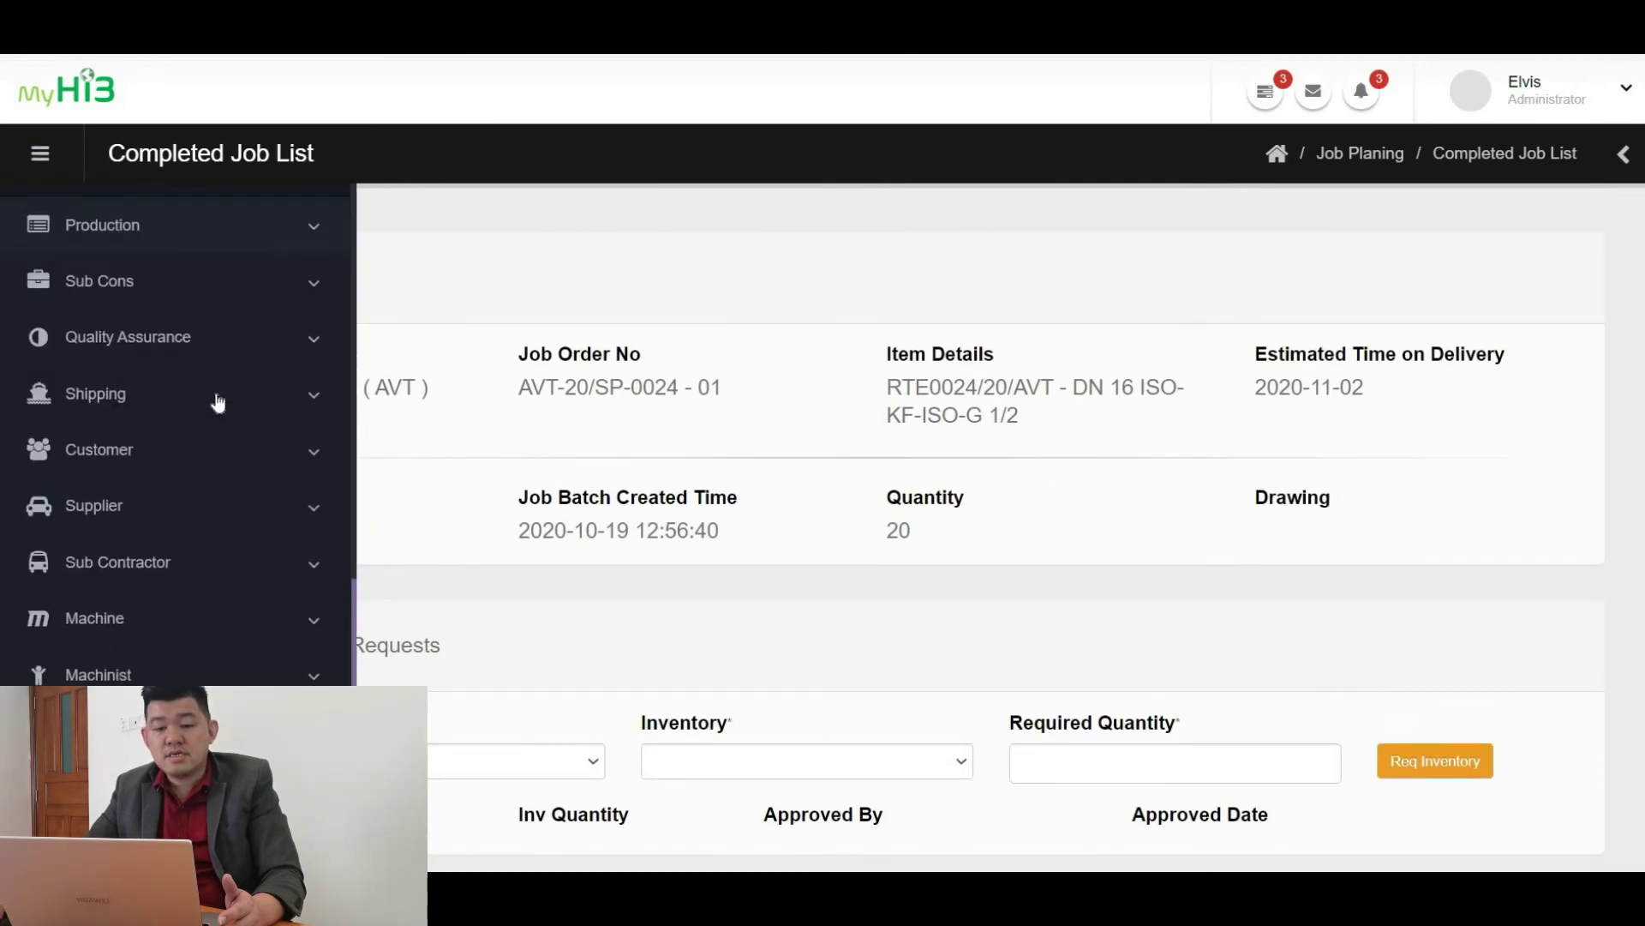
click(218, 399)
click(198, 428)
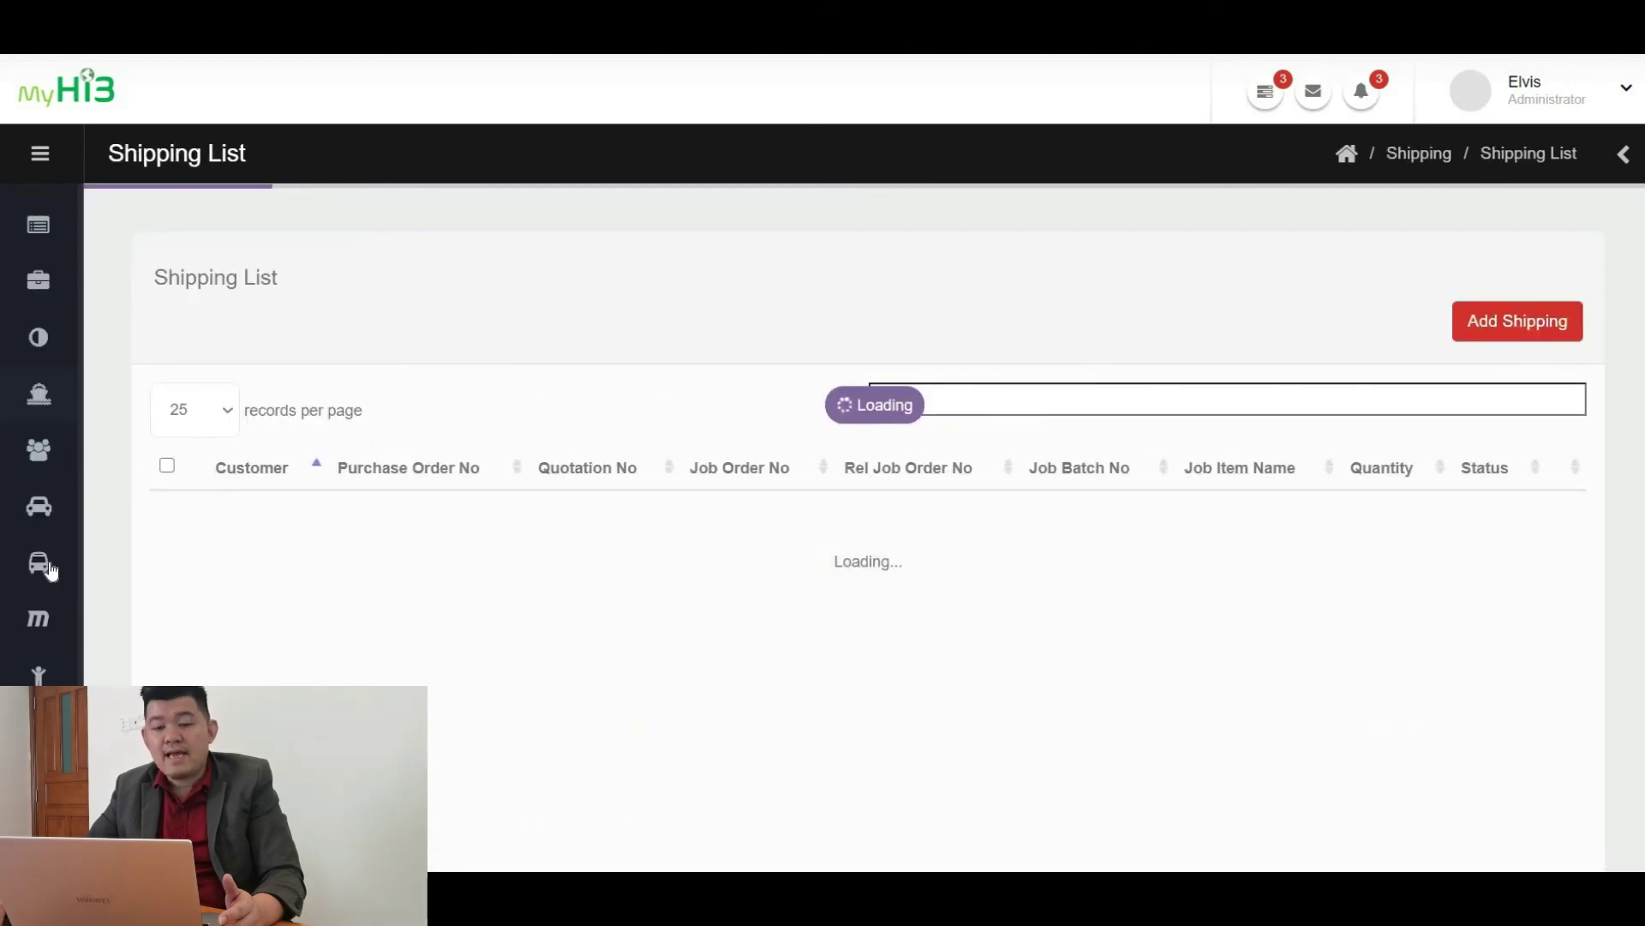
Open the Job Status report from the available reports
mouse_move(83, 513)
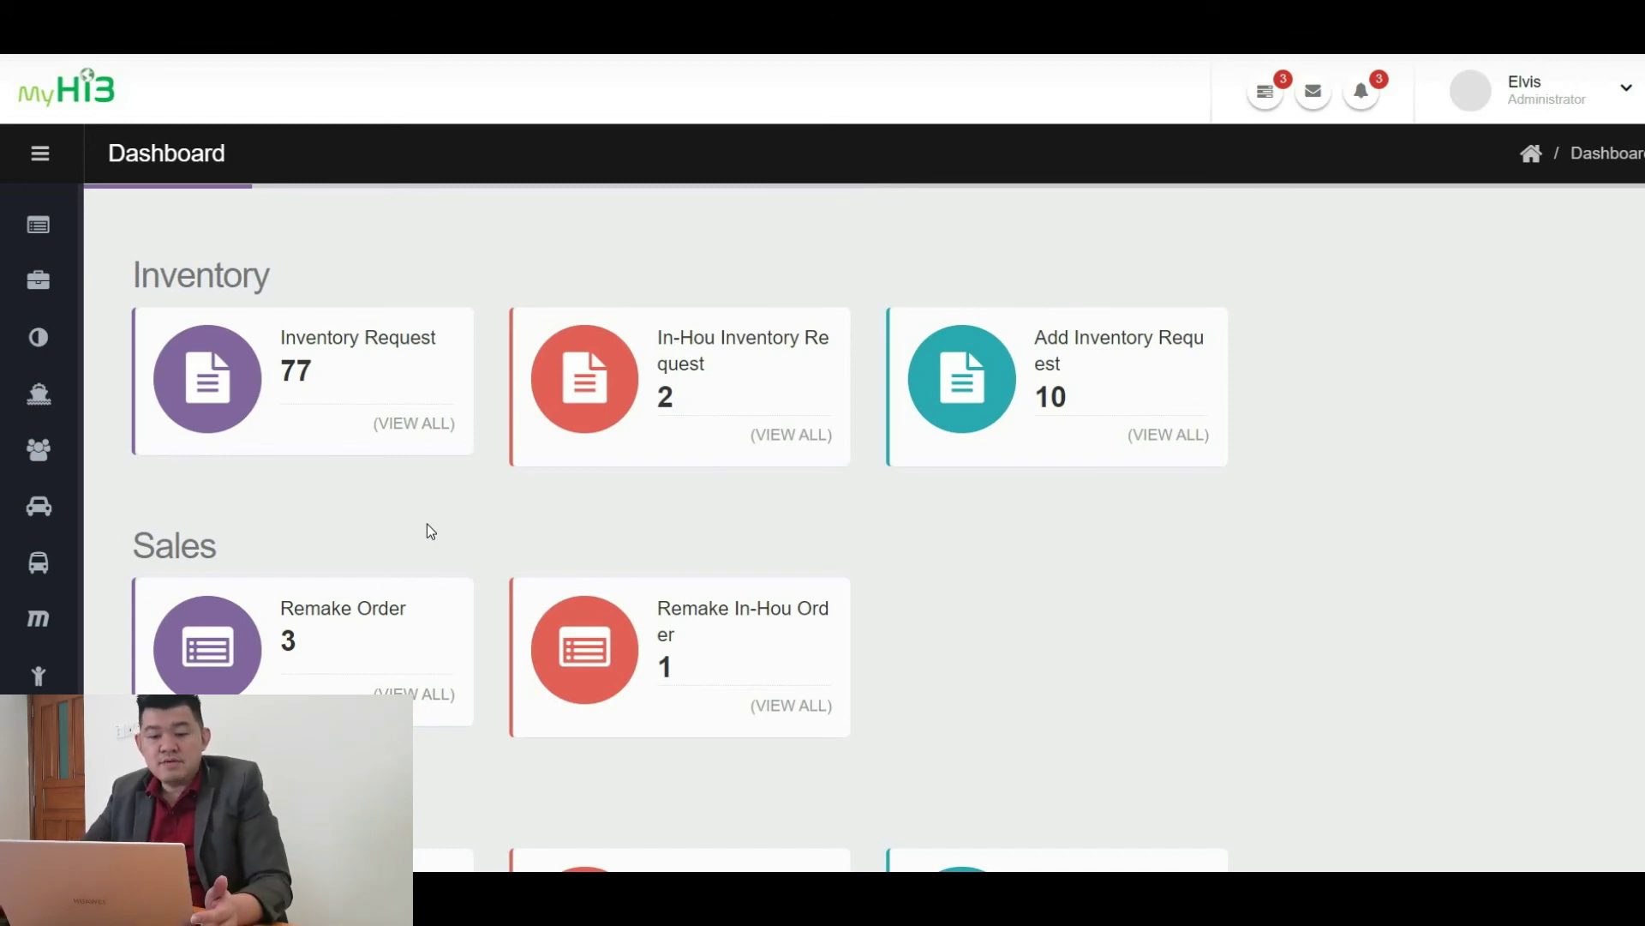
mouse_move(41, 566)
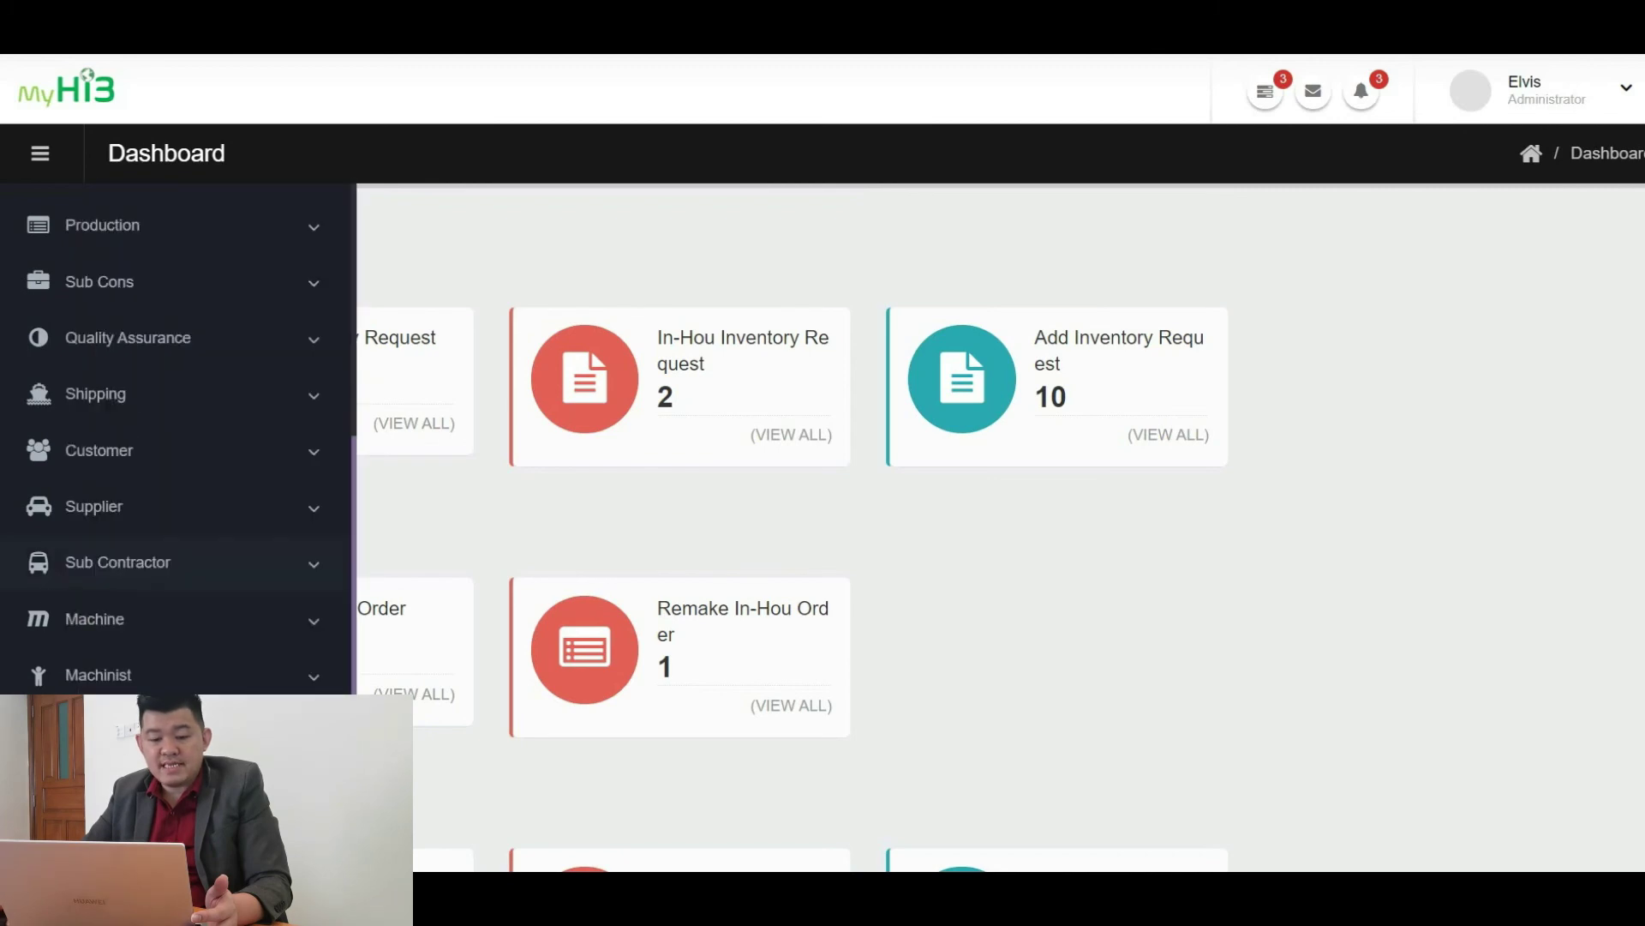
click(215, 786)
scroll(251, 621, down, 5)
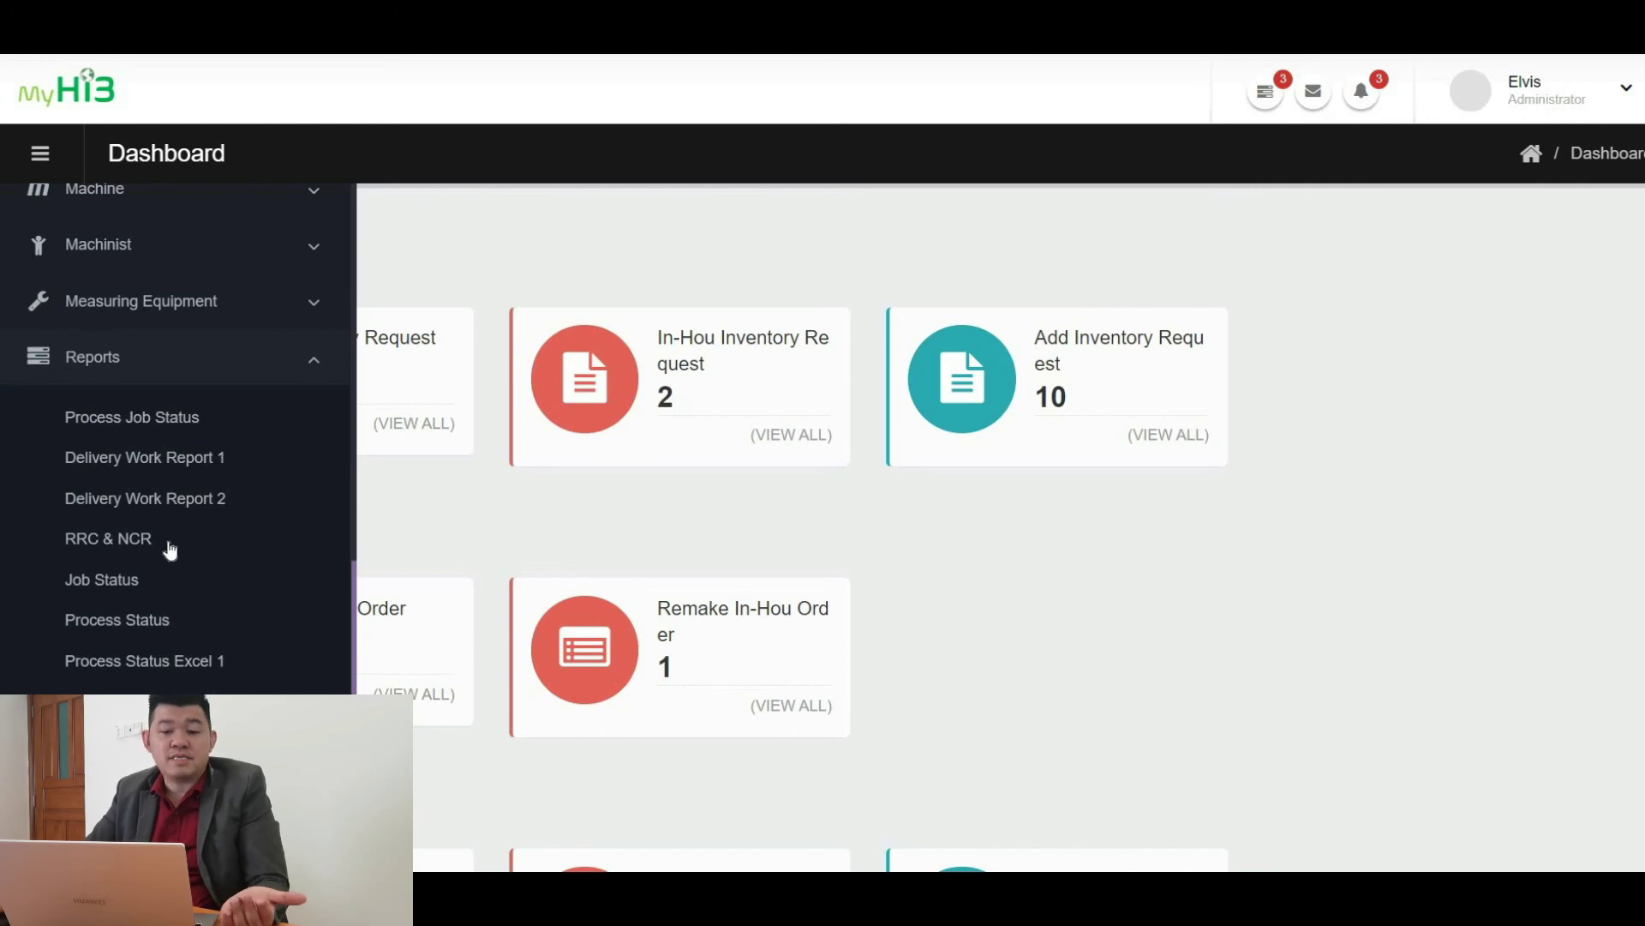
click(126, 583)
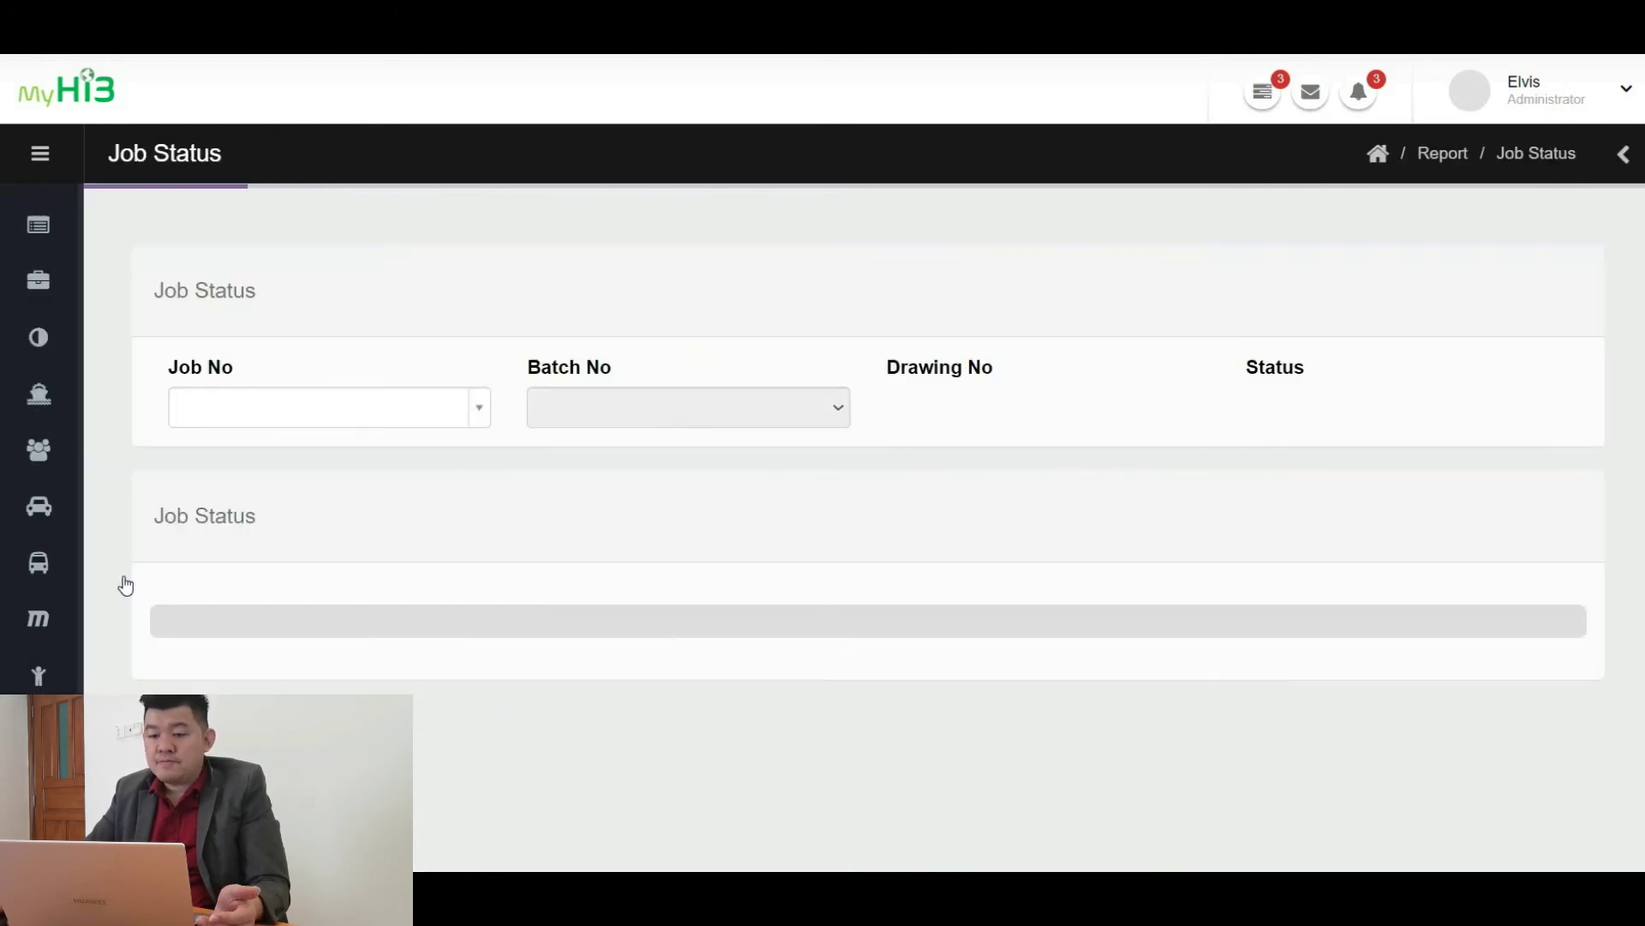
Select job COL-21/MF-0009 in the Job Status report and bring up its schedule chart
click(483, 410)
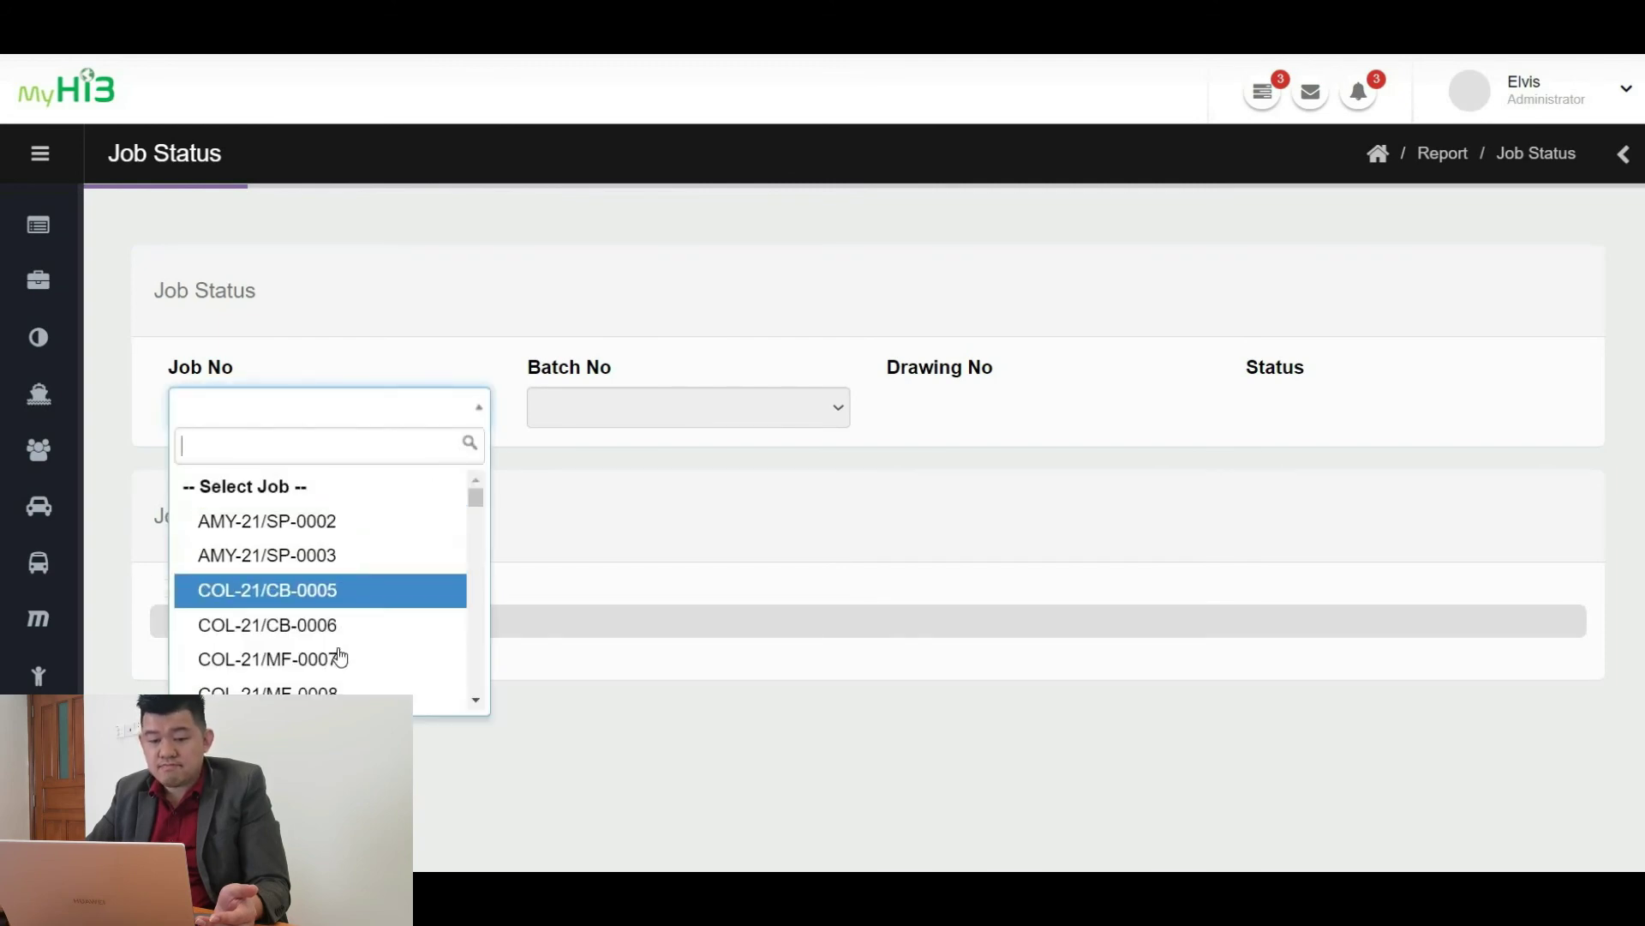
scroll(330, 634, down, 1)
click(319, 619)
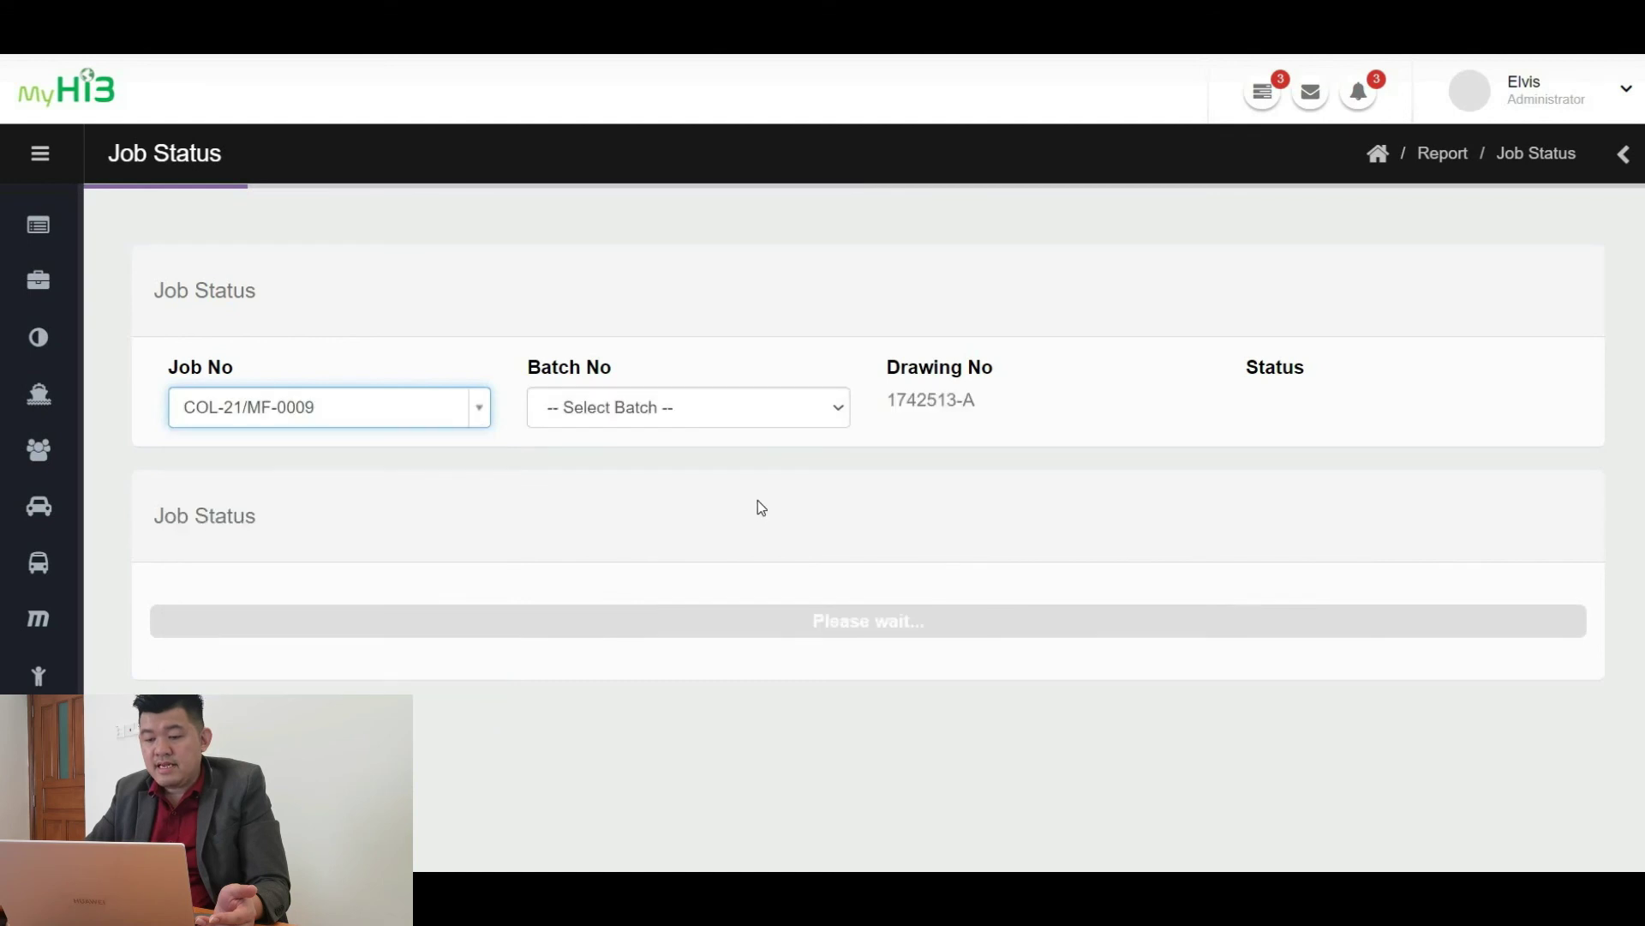
scroll(782, 545, down, 3)
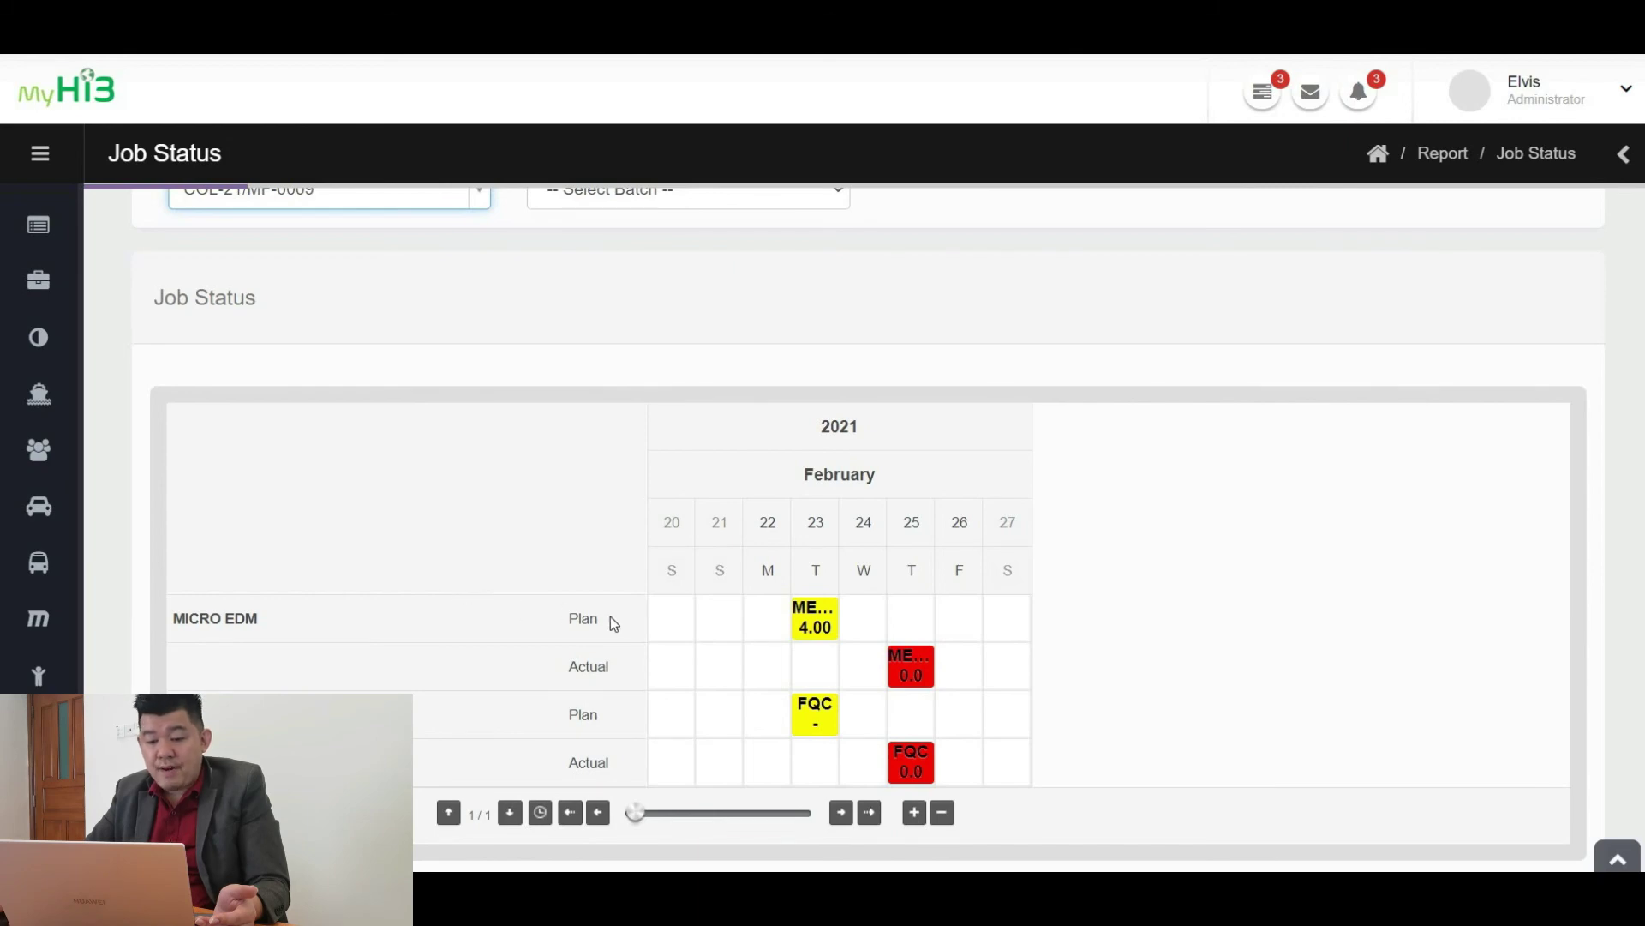
Compare the Plan and Actual rows of the MICRO EDM and FQC processes, and view the details of their scheduled entries
drag(642, 617, 553, 624)
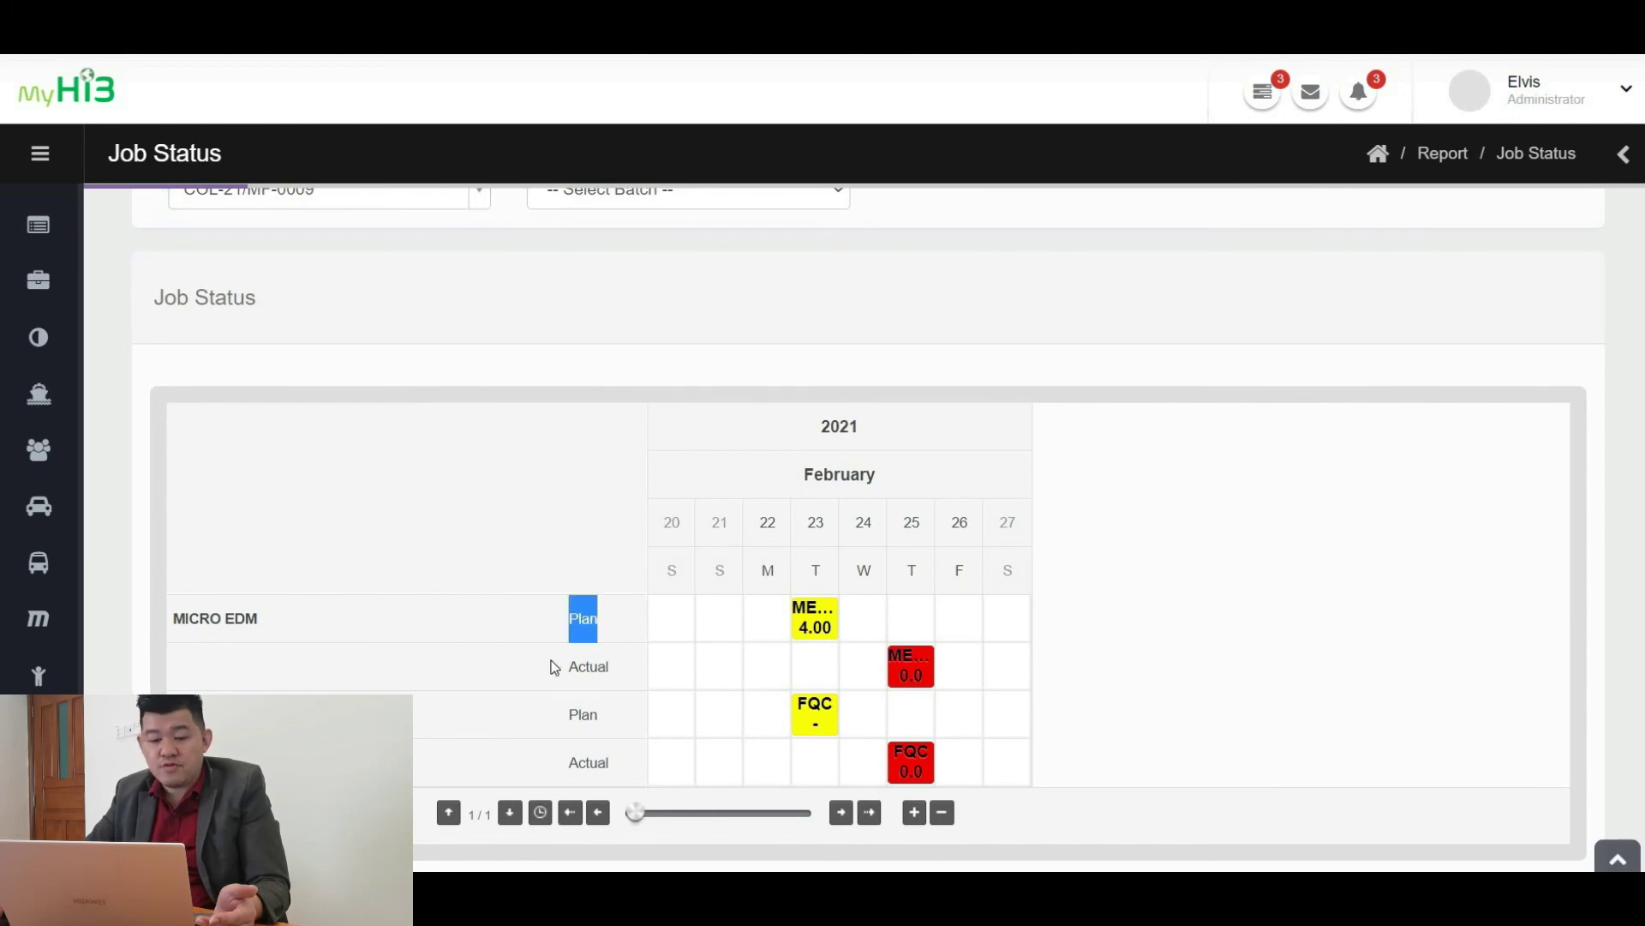
drag(633, 660, 167, 645)
drag(278, 624, 178, 632)
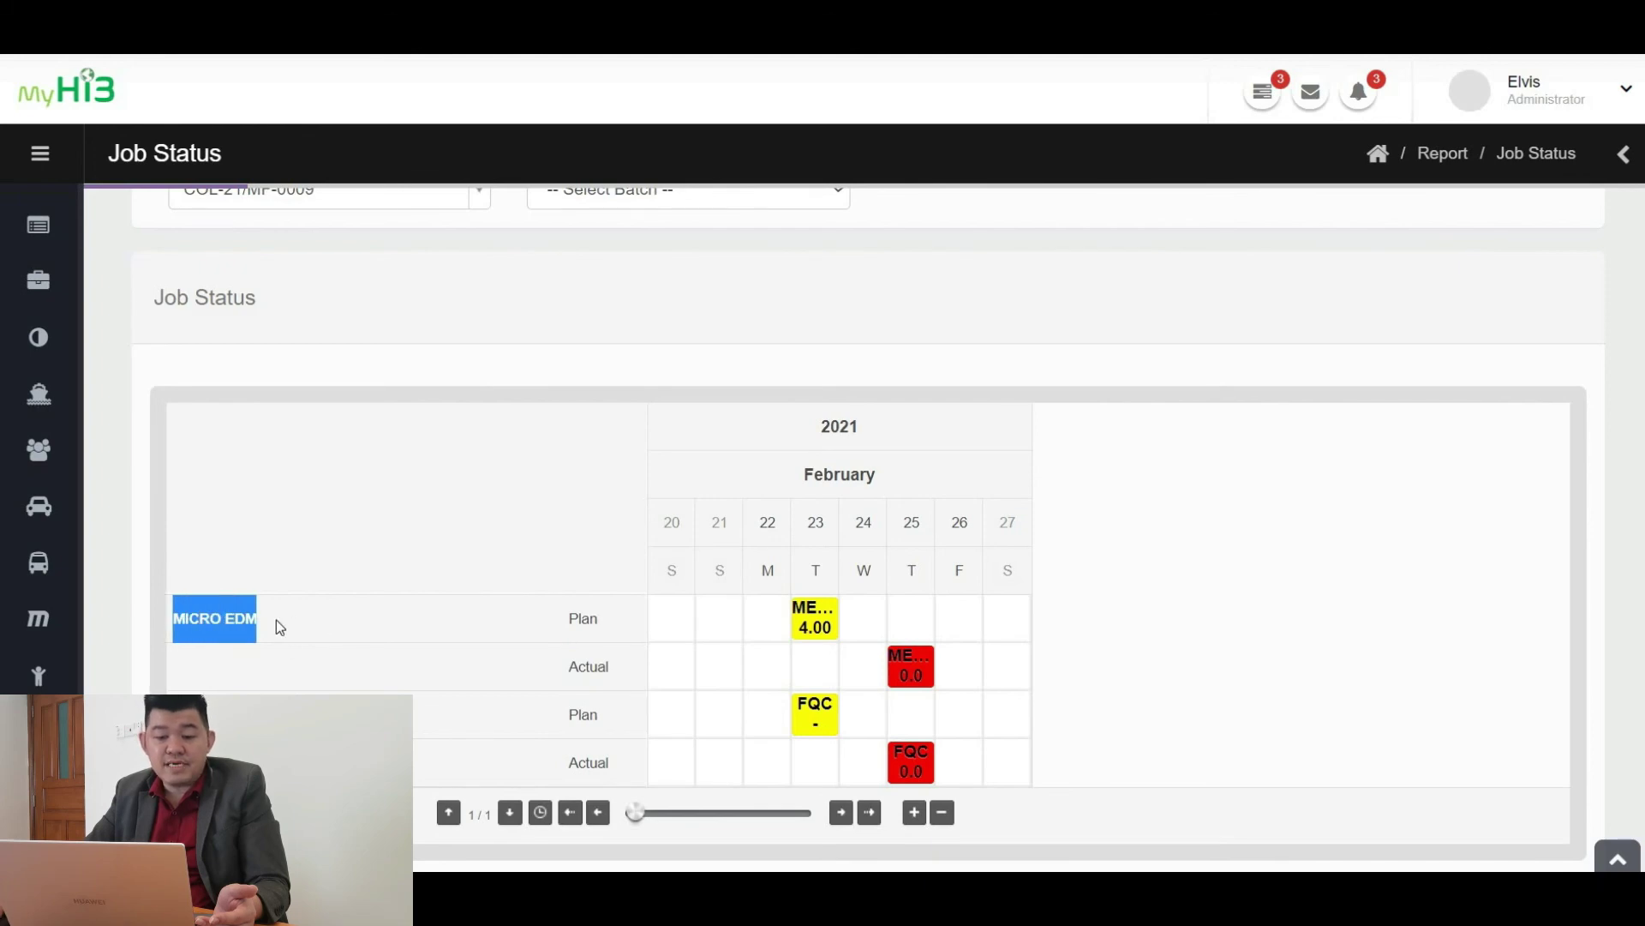
click(225, 617)
drag(173, 619, 279, 620)
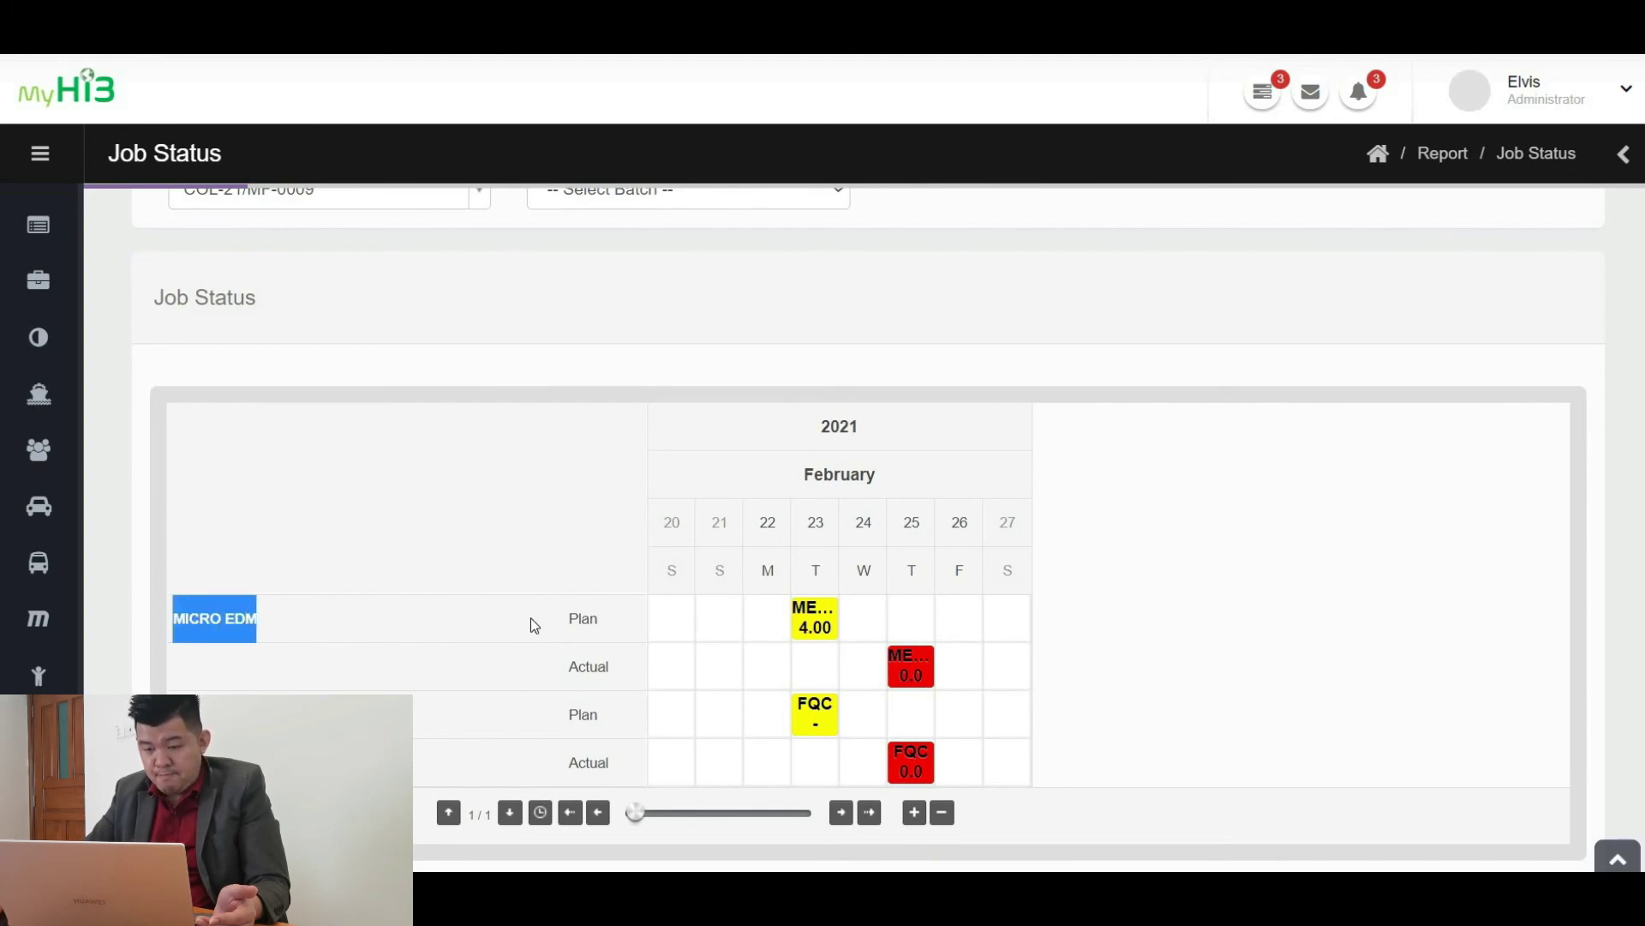
double_click(610, 620)
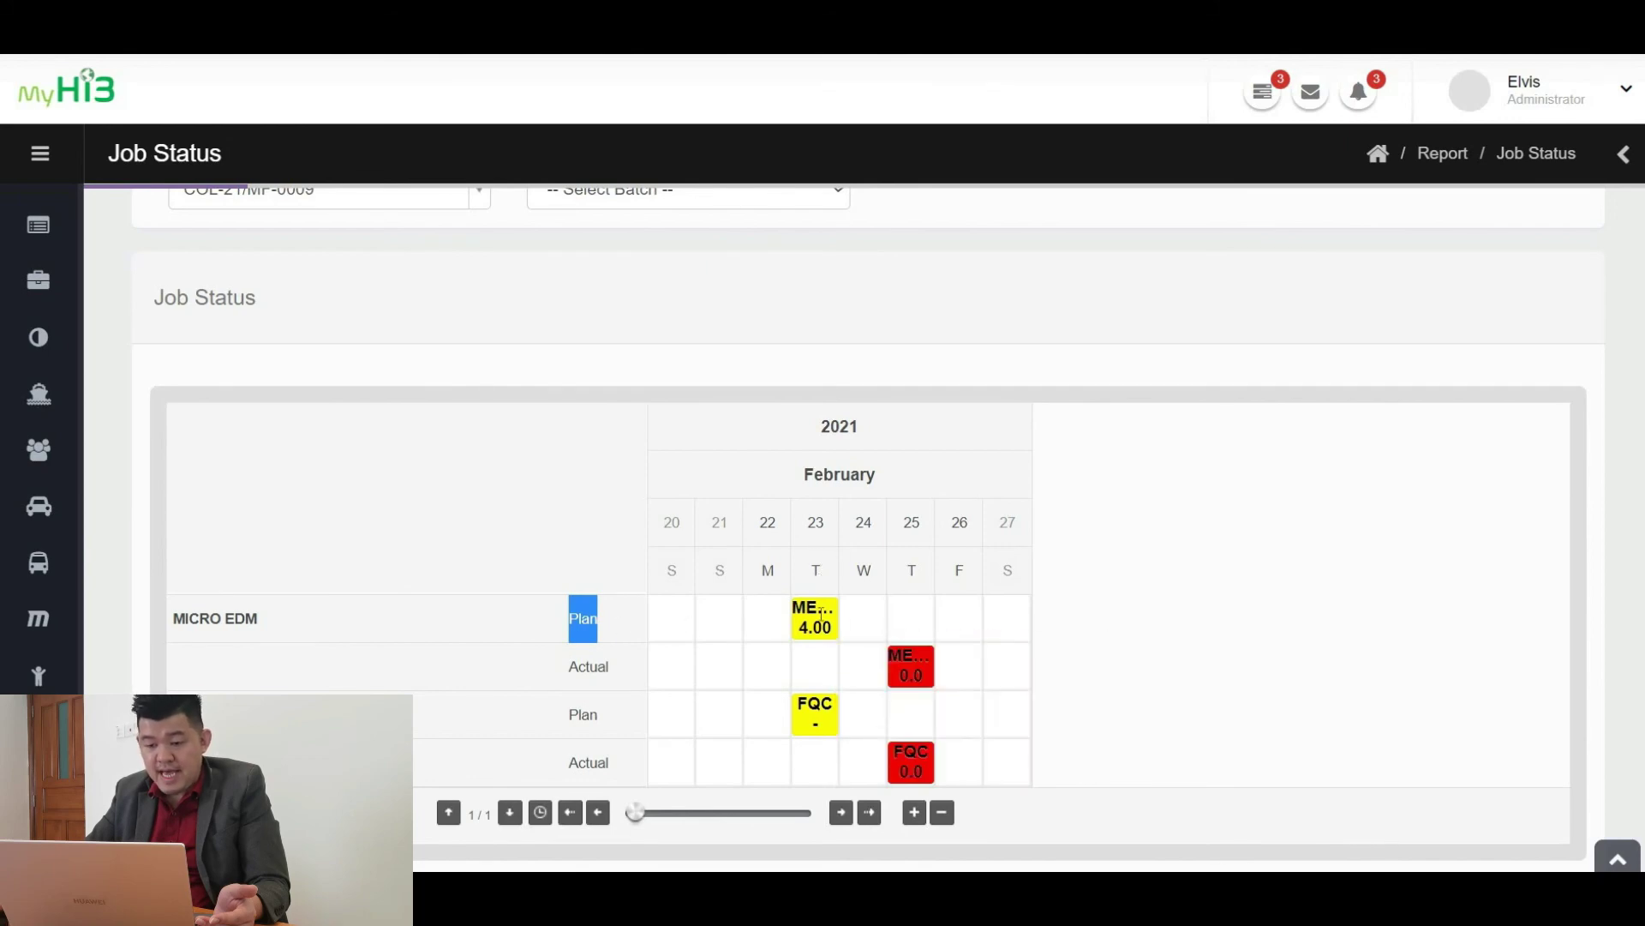
double_click(612, 666)
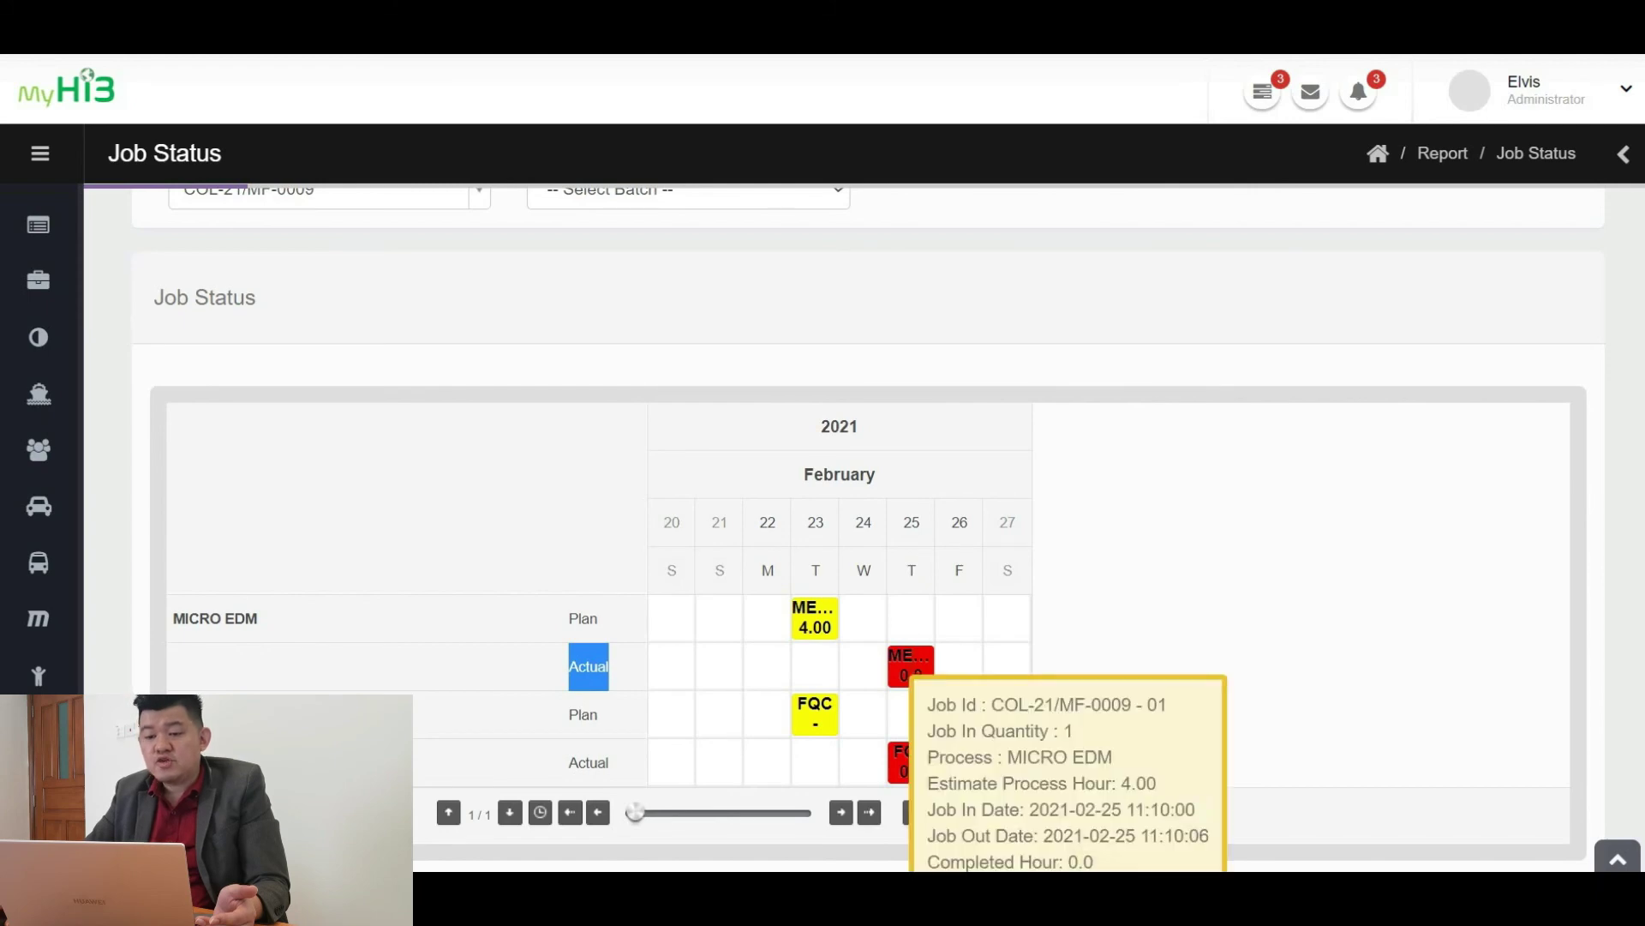
mouse_move(909, 673)
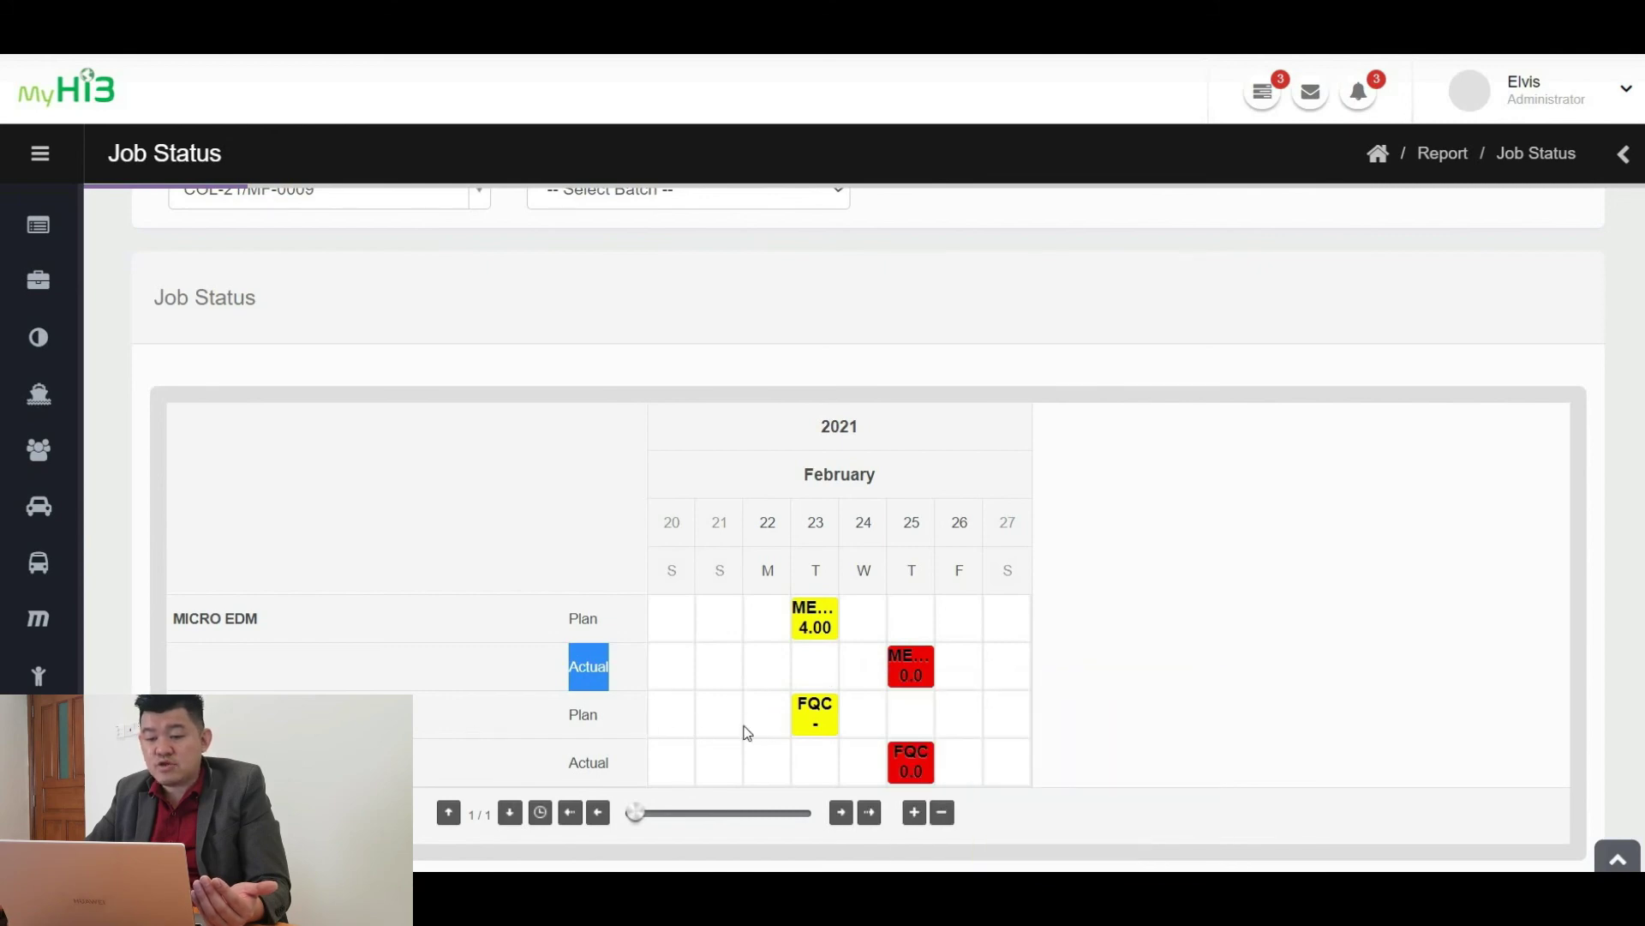
mouse_move(816, 720)
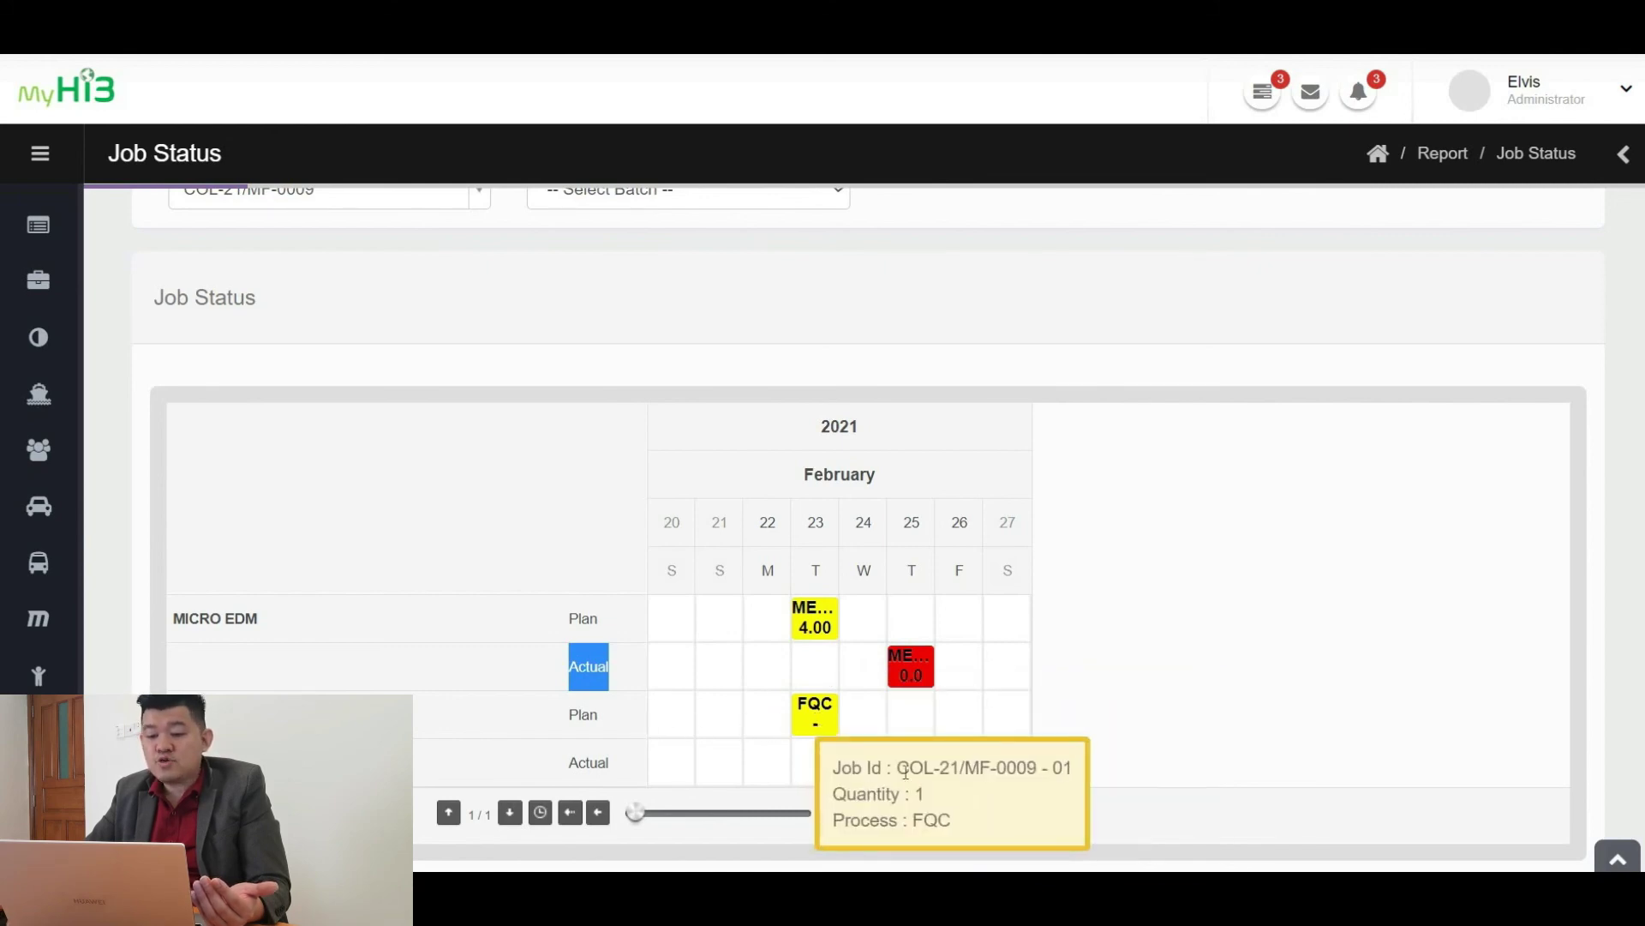
Switch the Job Status report to job AMY-21/SP-0003
mouse_move(917, 775)
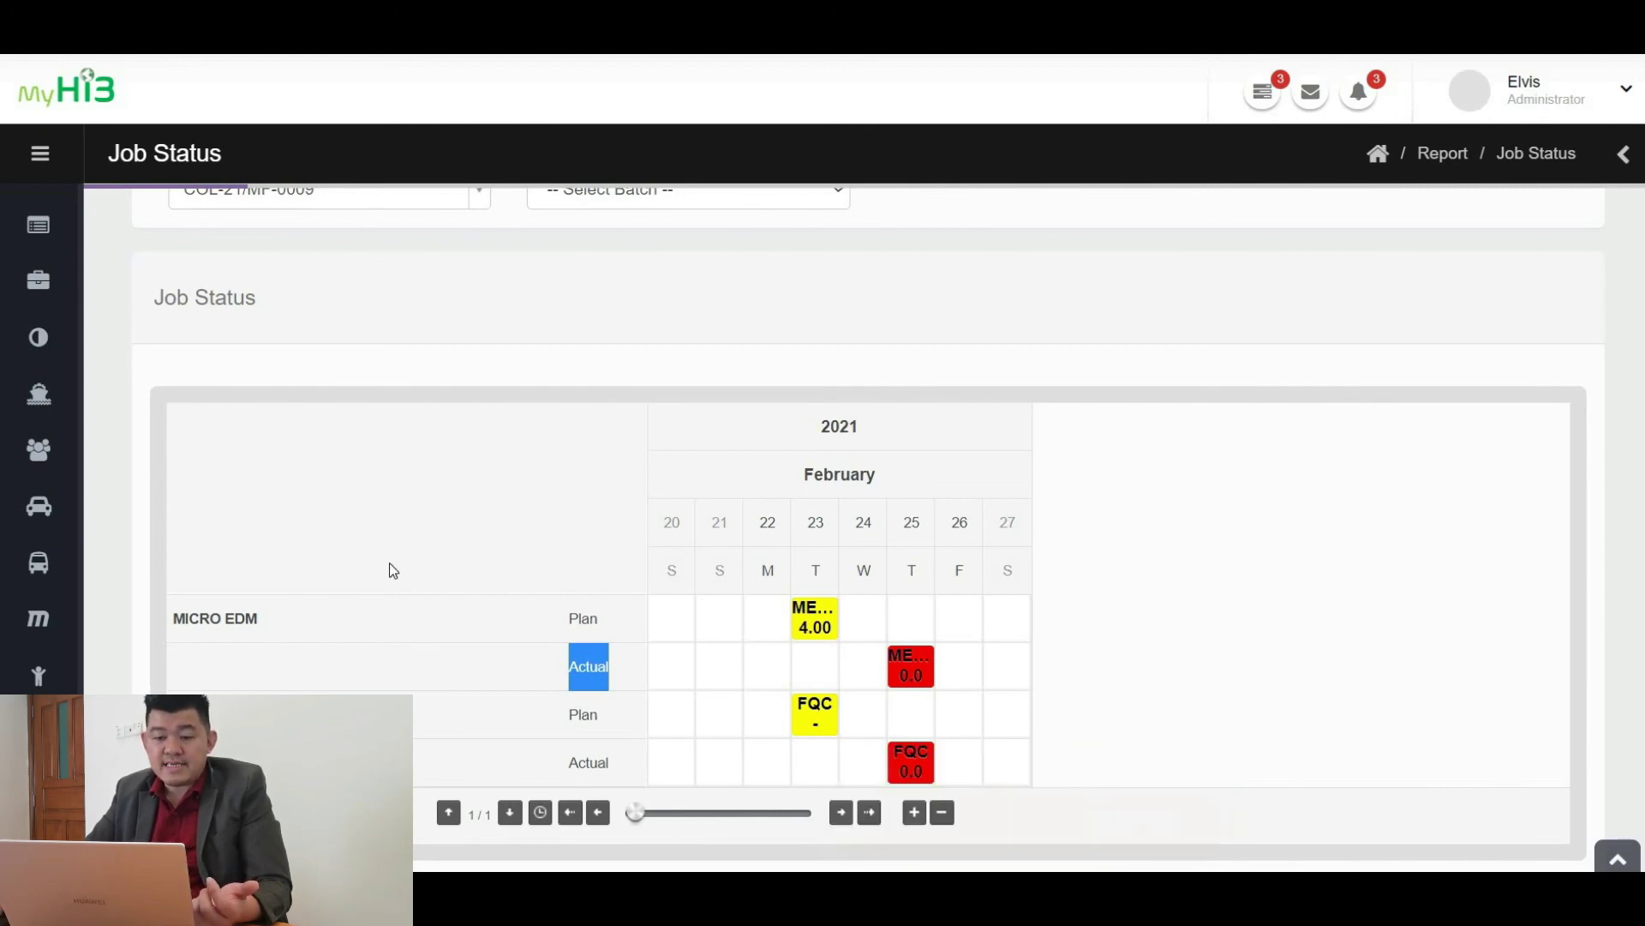
scroll(474, 415, up, 3)
click(482, 418)
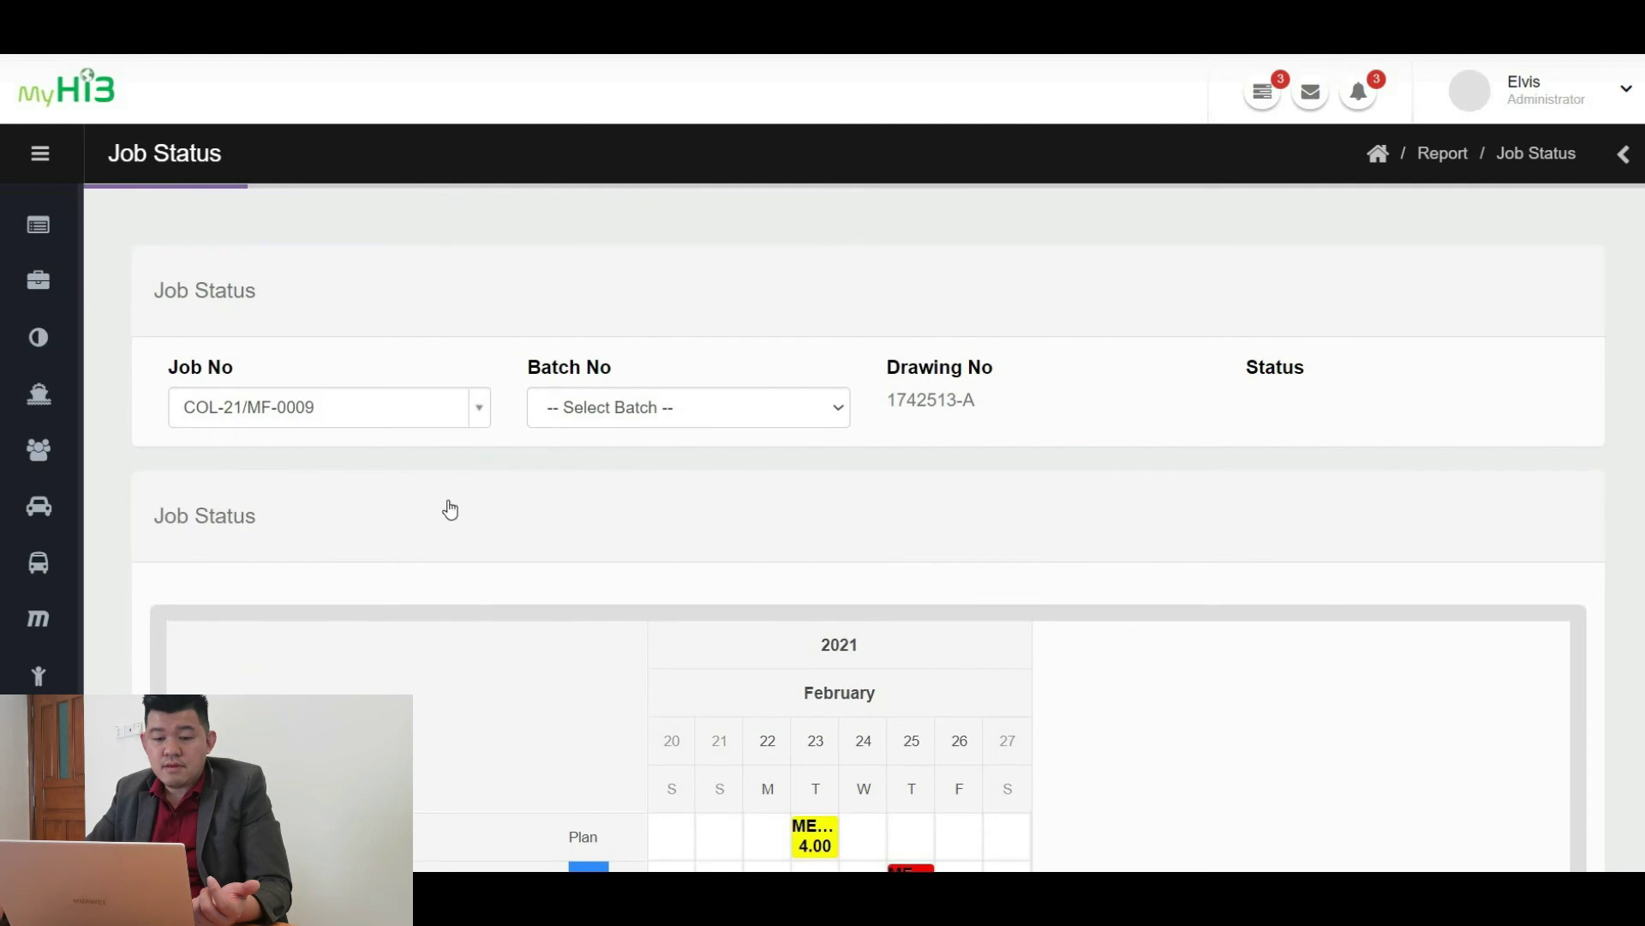
key(Return)
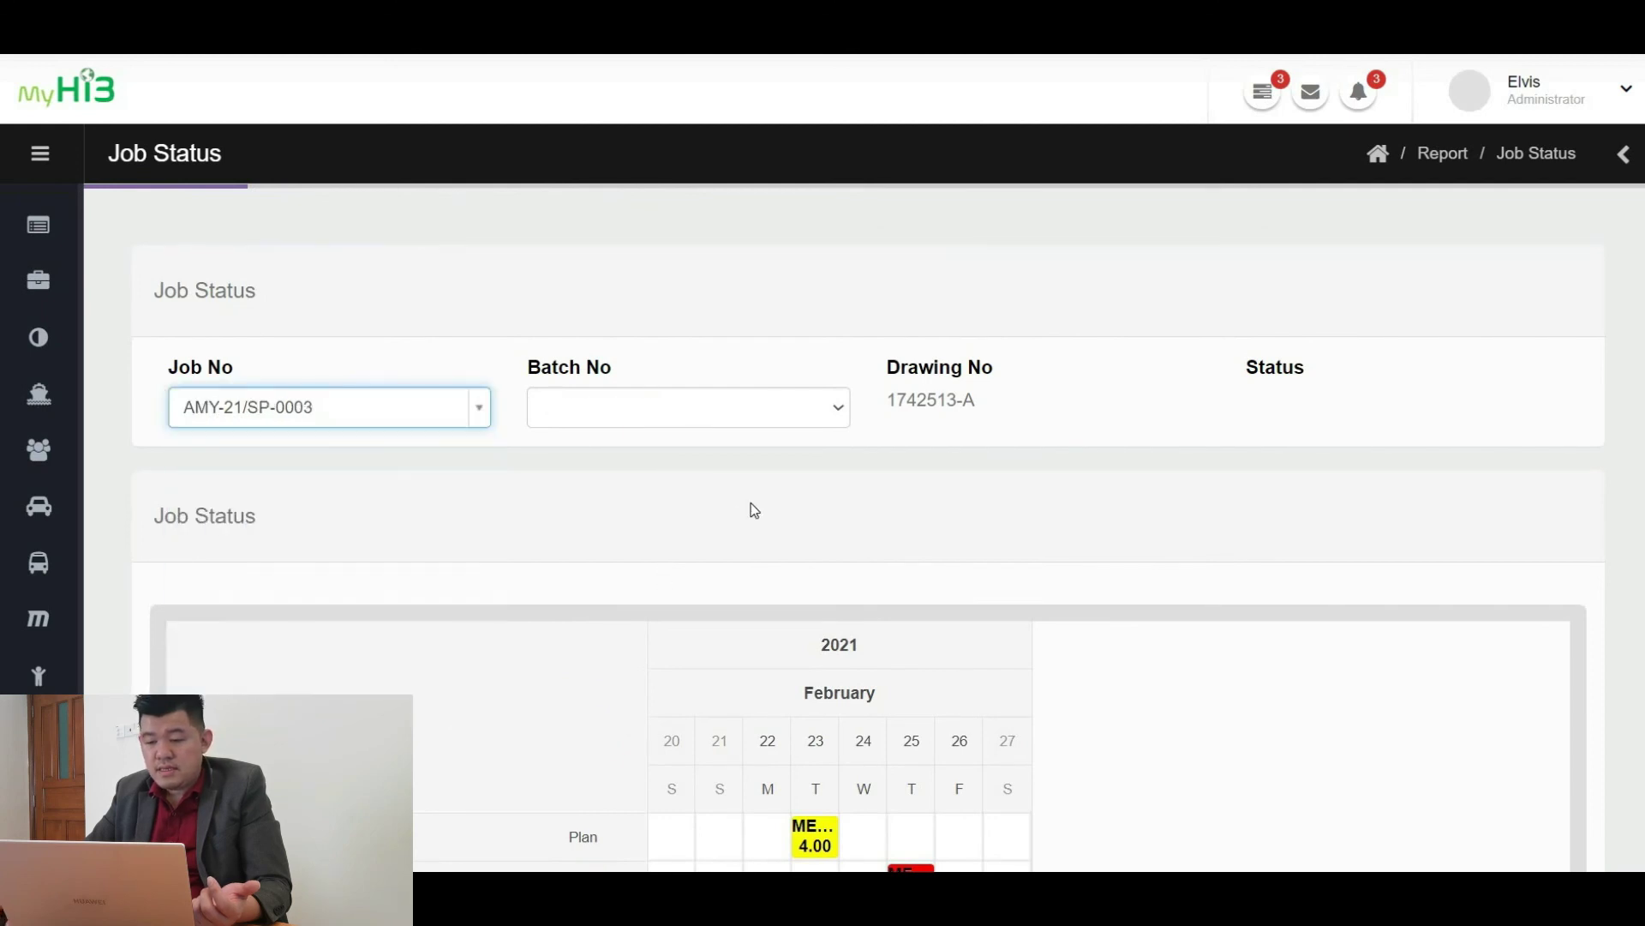
Compare the planned and actual dates of the CNC MILLING, OQC, HT-VACUUM and IQC processes across the job's March to April 2021 schedule
scroll(1241, 708, down, 4)
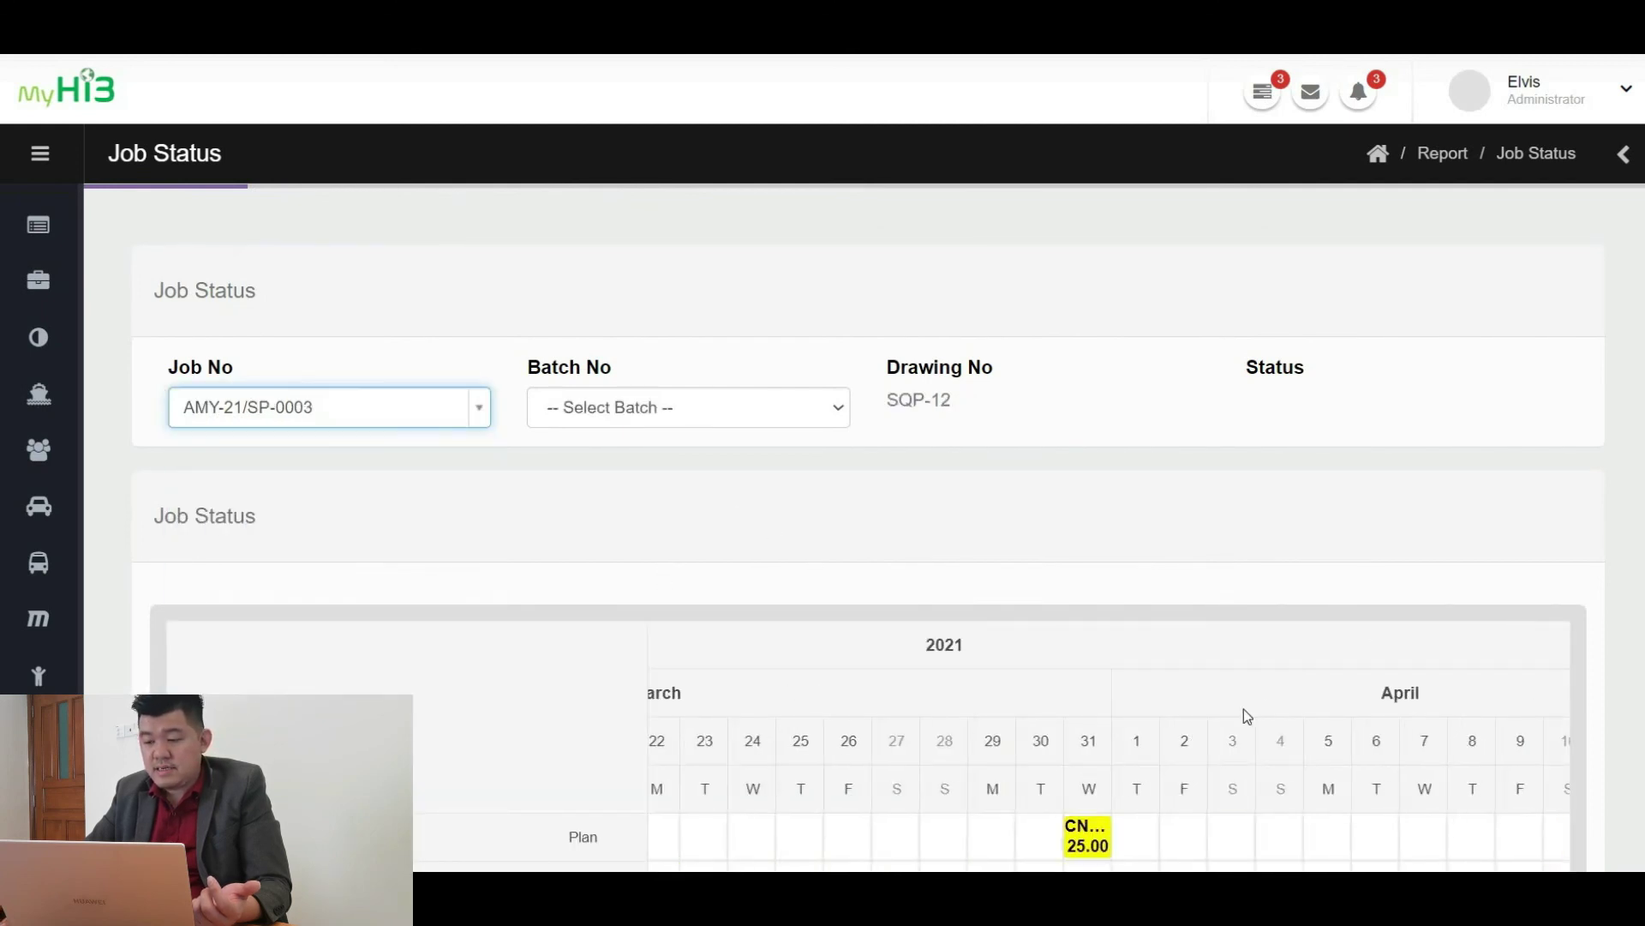
scroll(1241, 708, up, 4)
scroll(919, 399, down, 1)
scroll(1381, 666, down, 5)
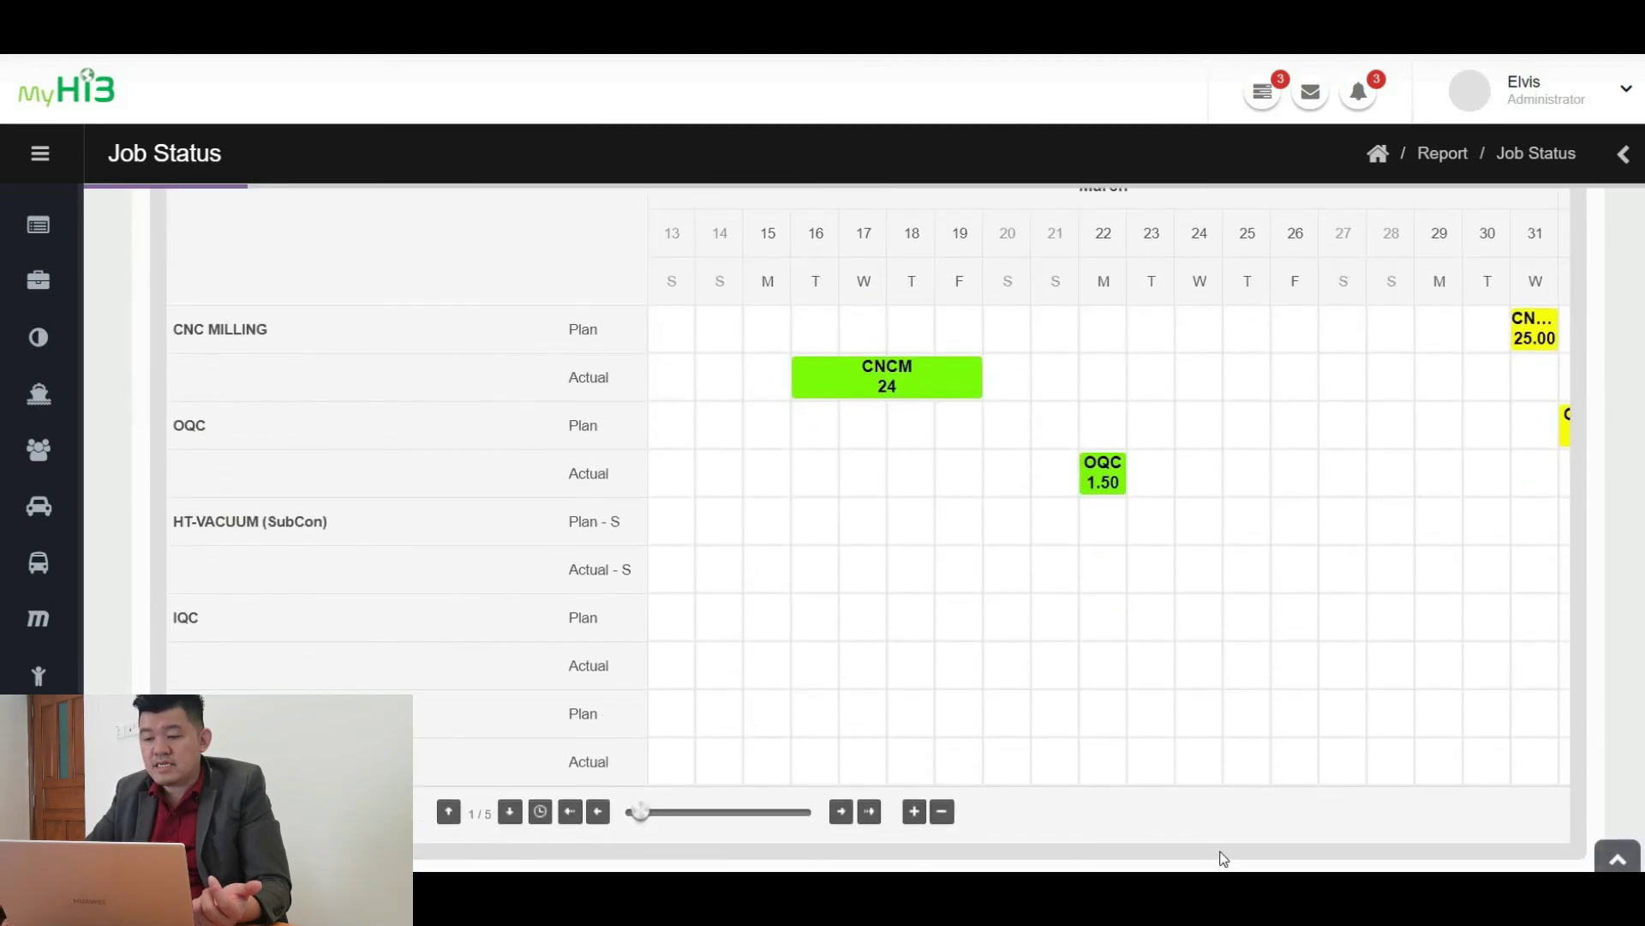
scroll(1541, 701, down, 3)
scroll(1541, 701, up, 3)
scroll(955, 488, down, 3)
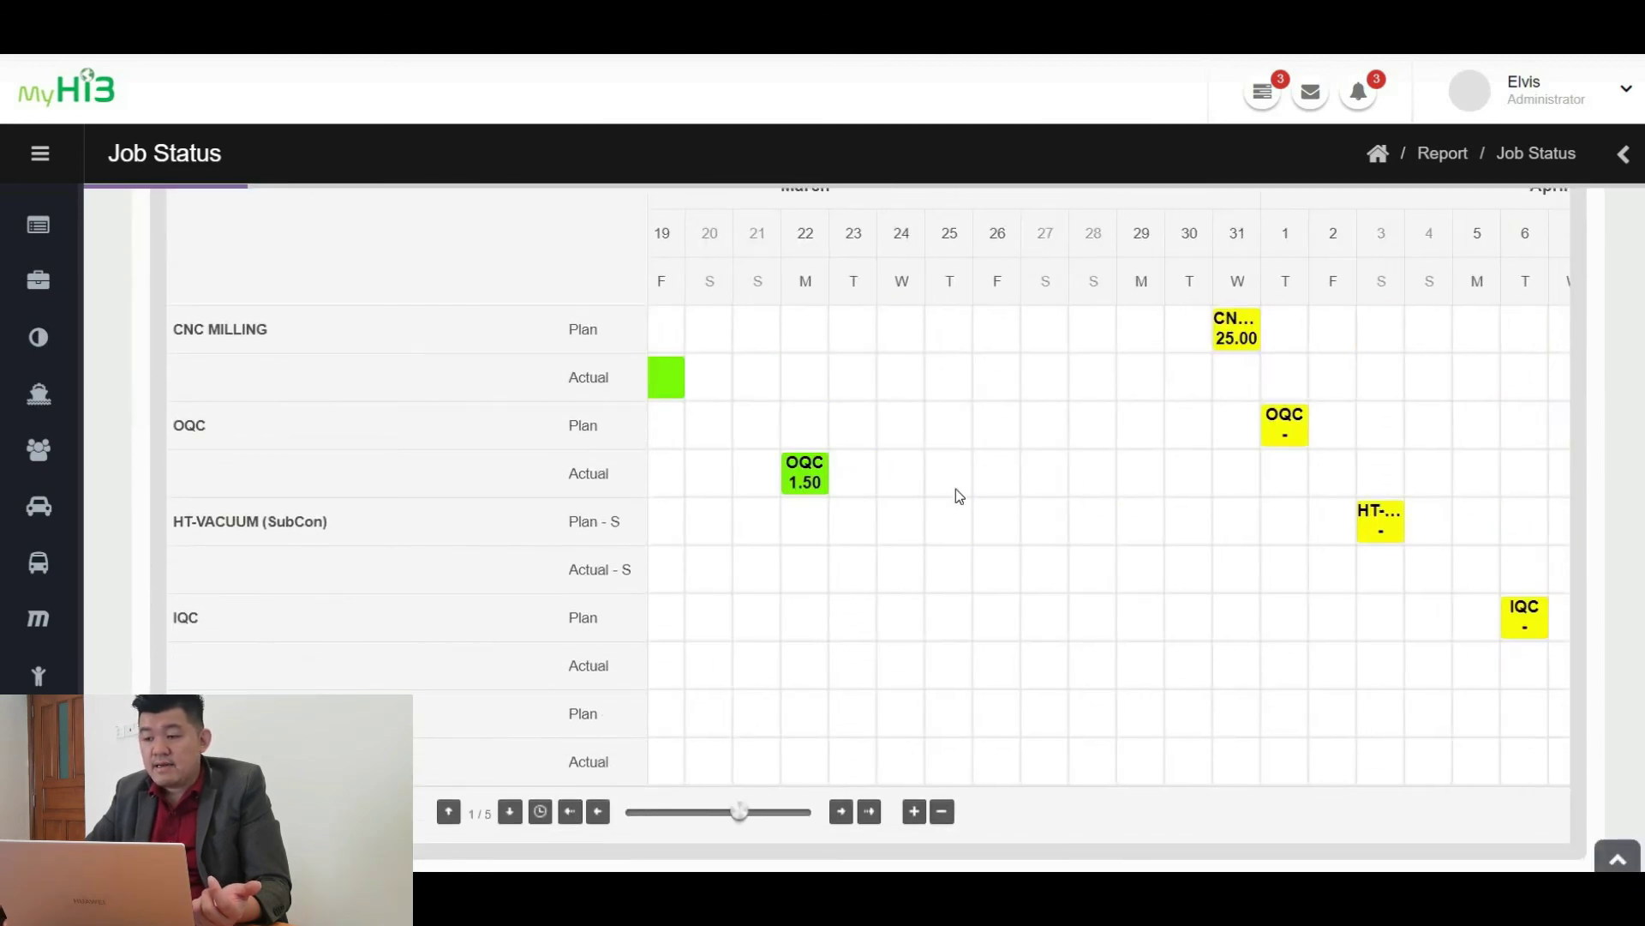
scroll(966, 501, up, 3)
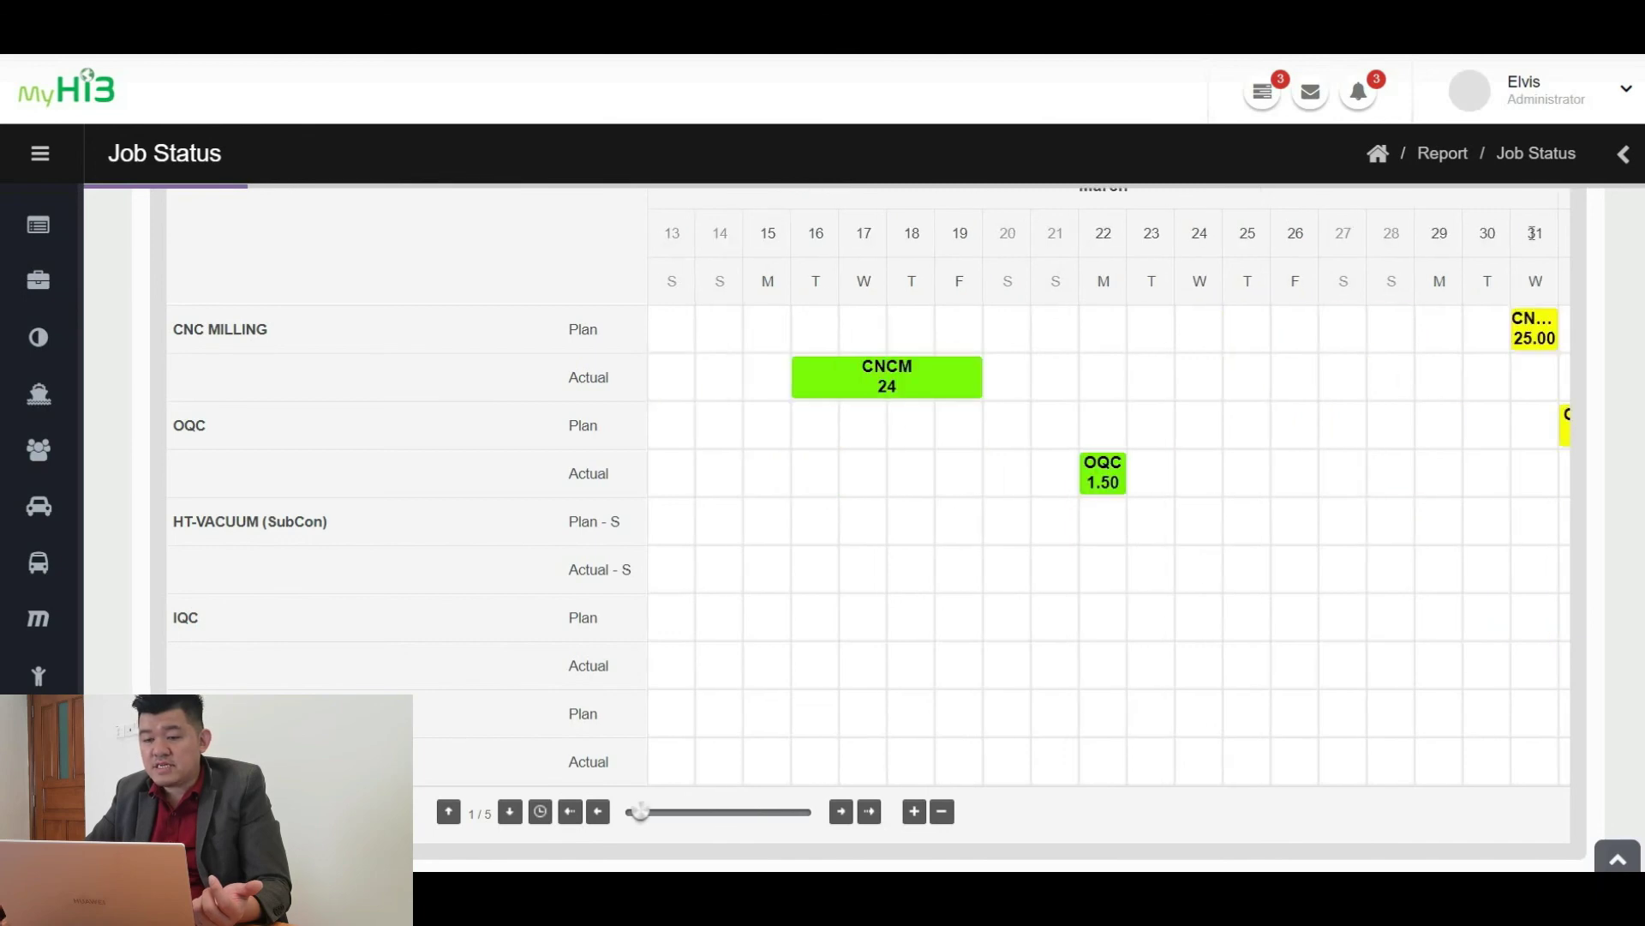
double_click(1543, 233)
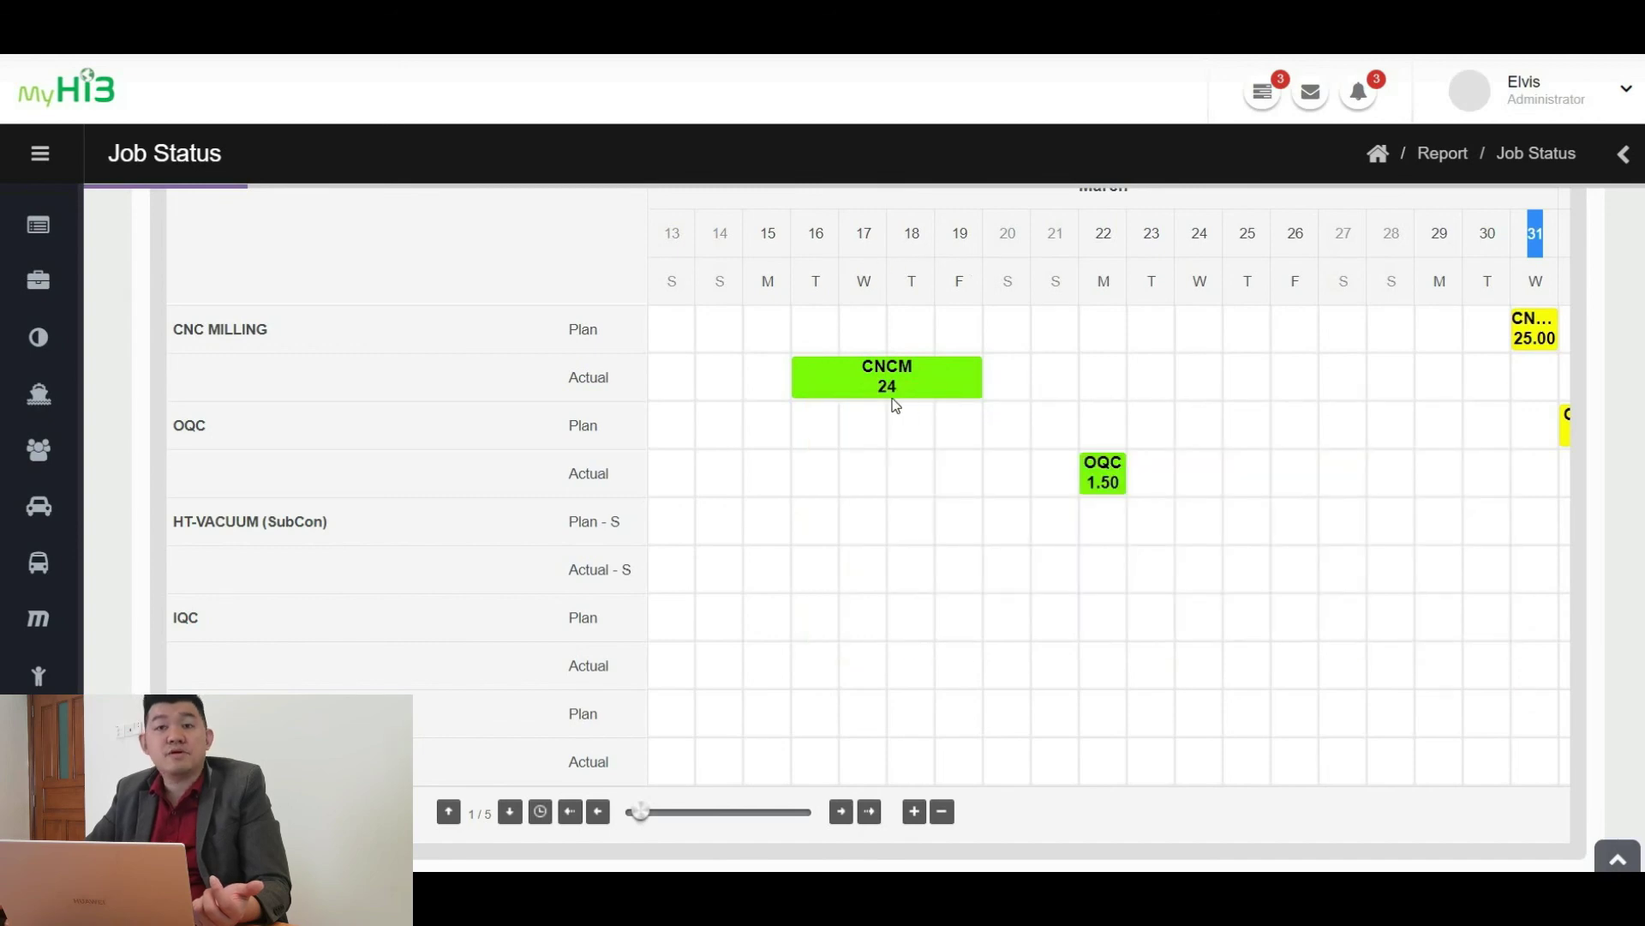
mouse_move(951, 400)
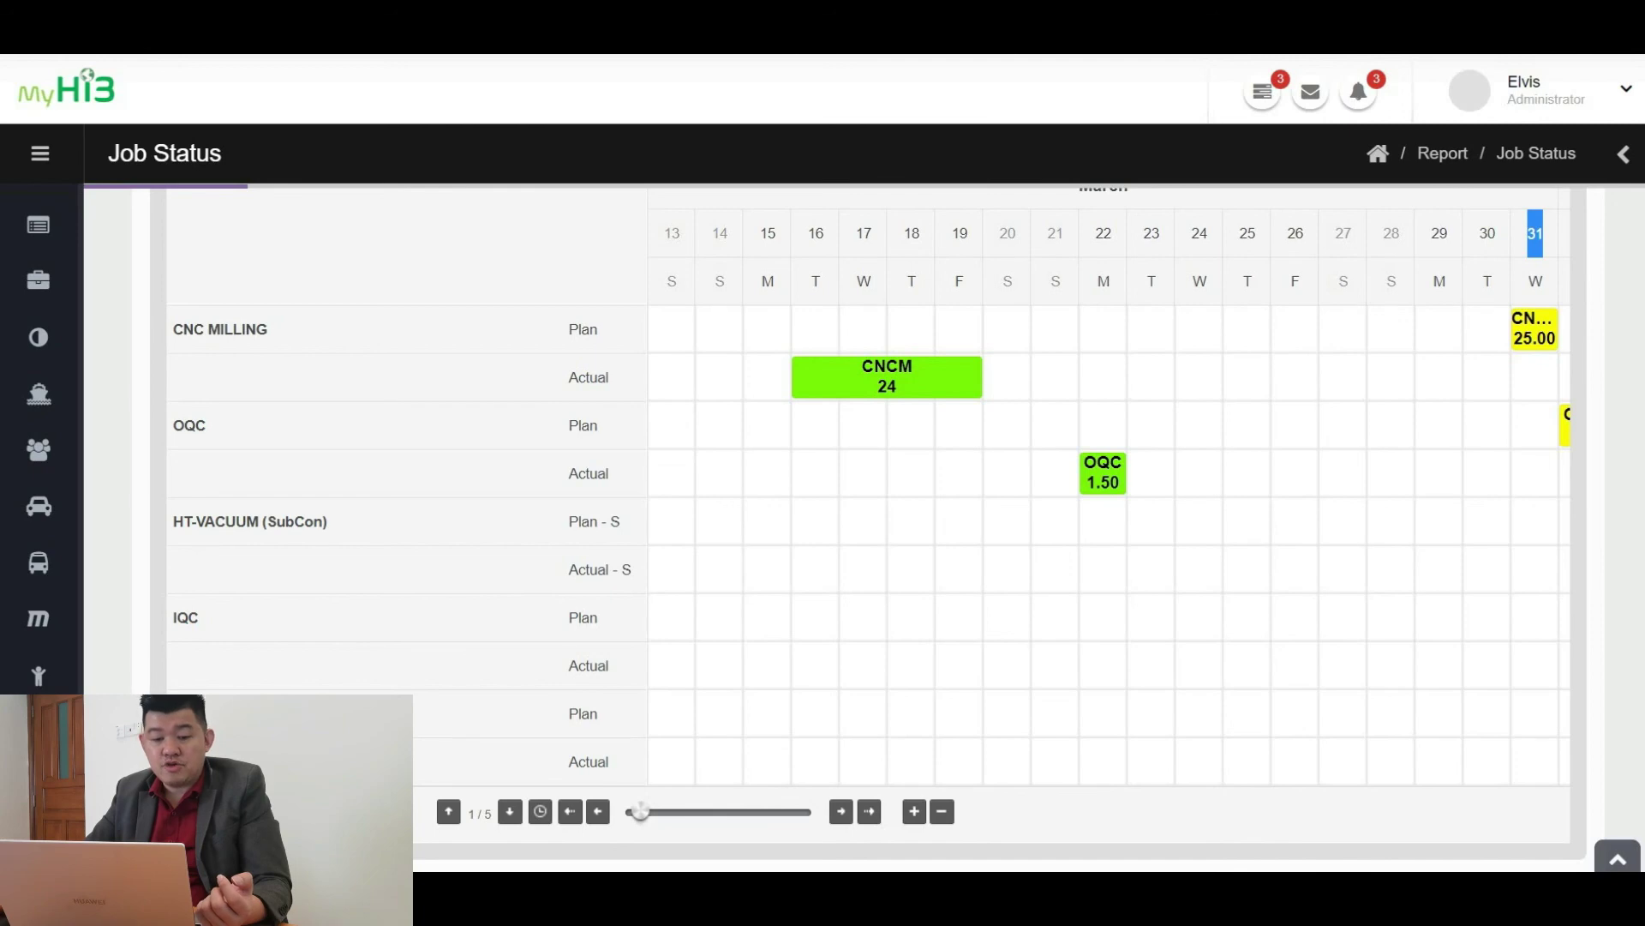
Look through the other available reports and open the Dashboard
mouse_move(175, 561)
scroll(176, 561, down, 5)
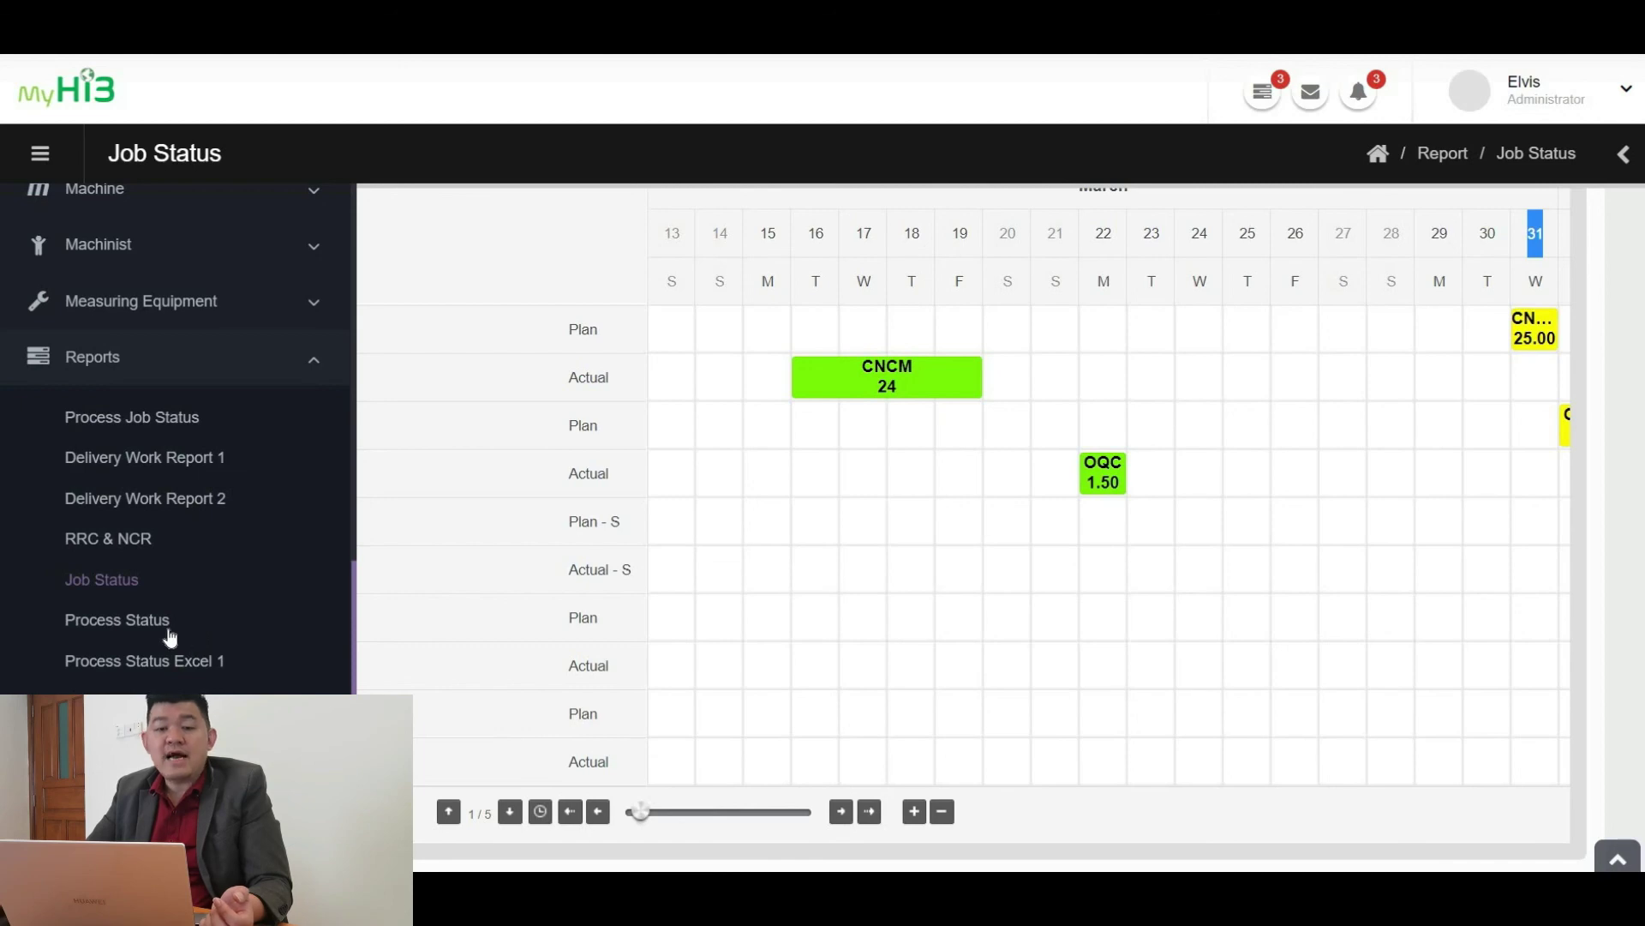
scroll(167, 643, up, 10)
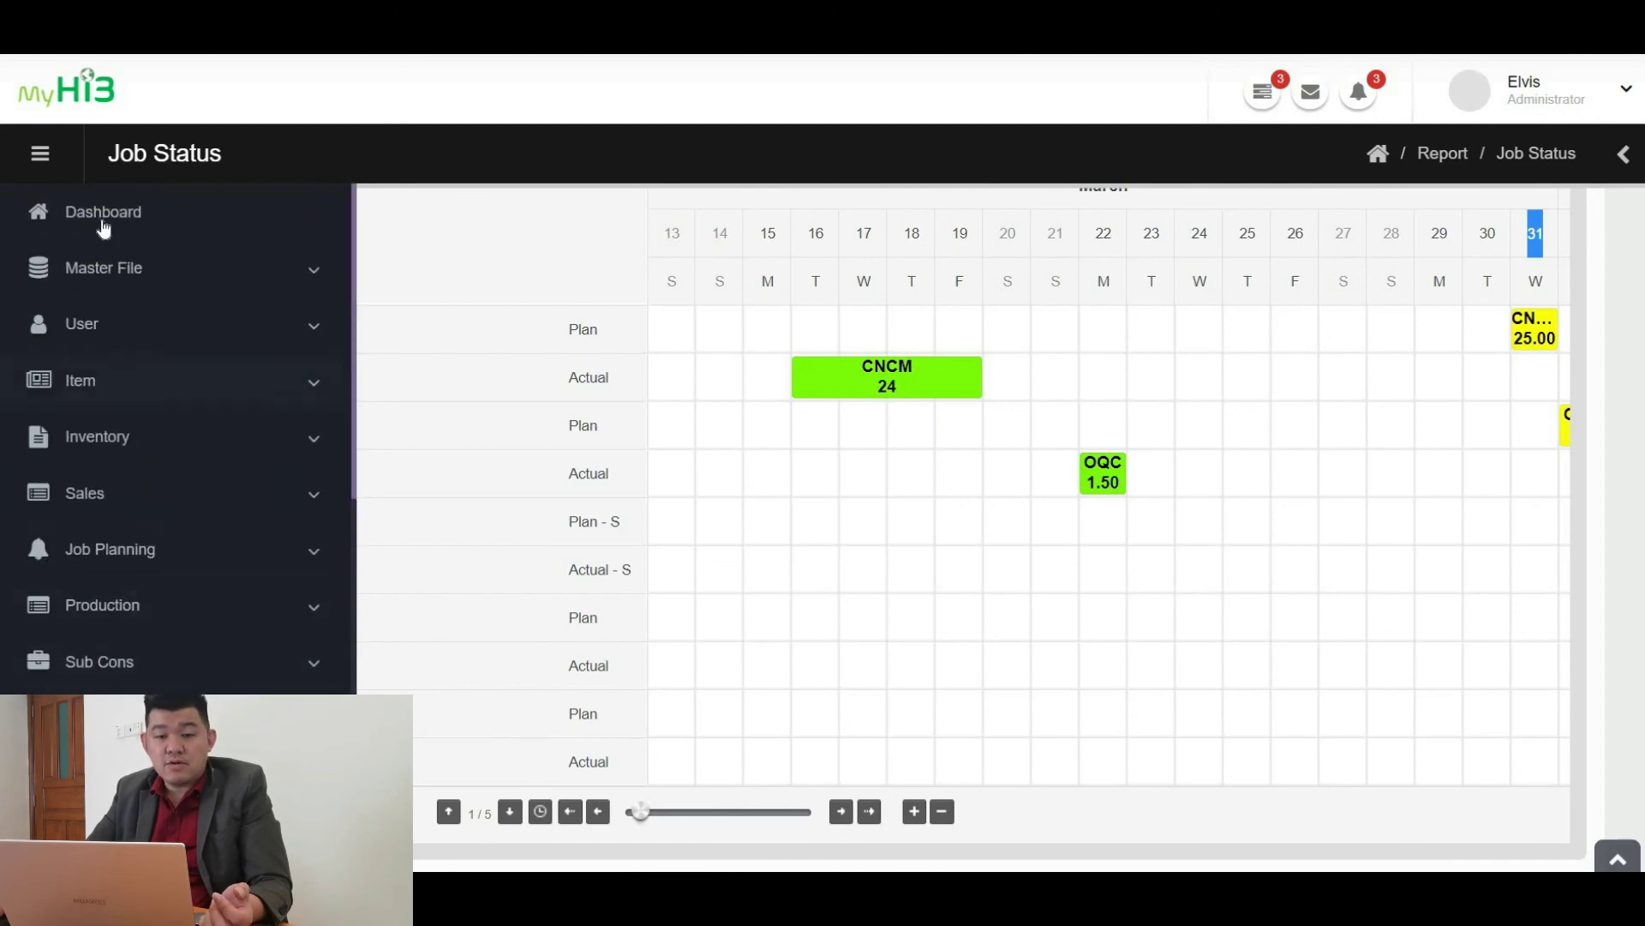
click(104, 225)
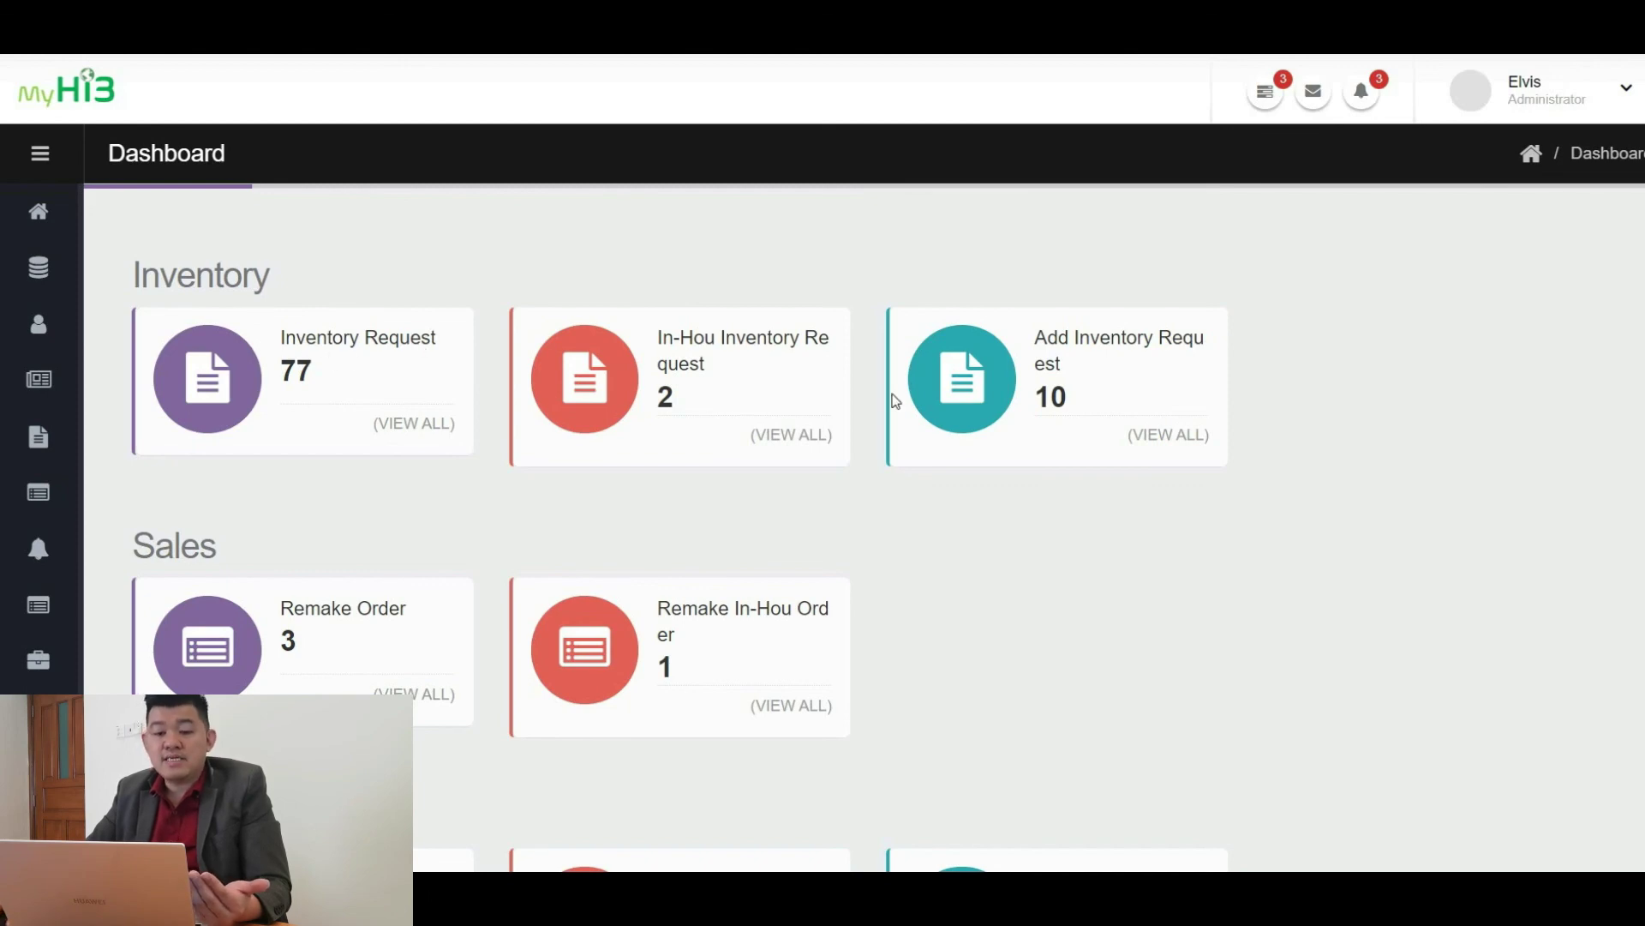
Review the Dashboard's summary cards for Inventory, Sales, Job Planning, Production, Subcon, Quality Assurance and Shipping, and return to its beginning
scroll(1083, 444, down, 3)
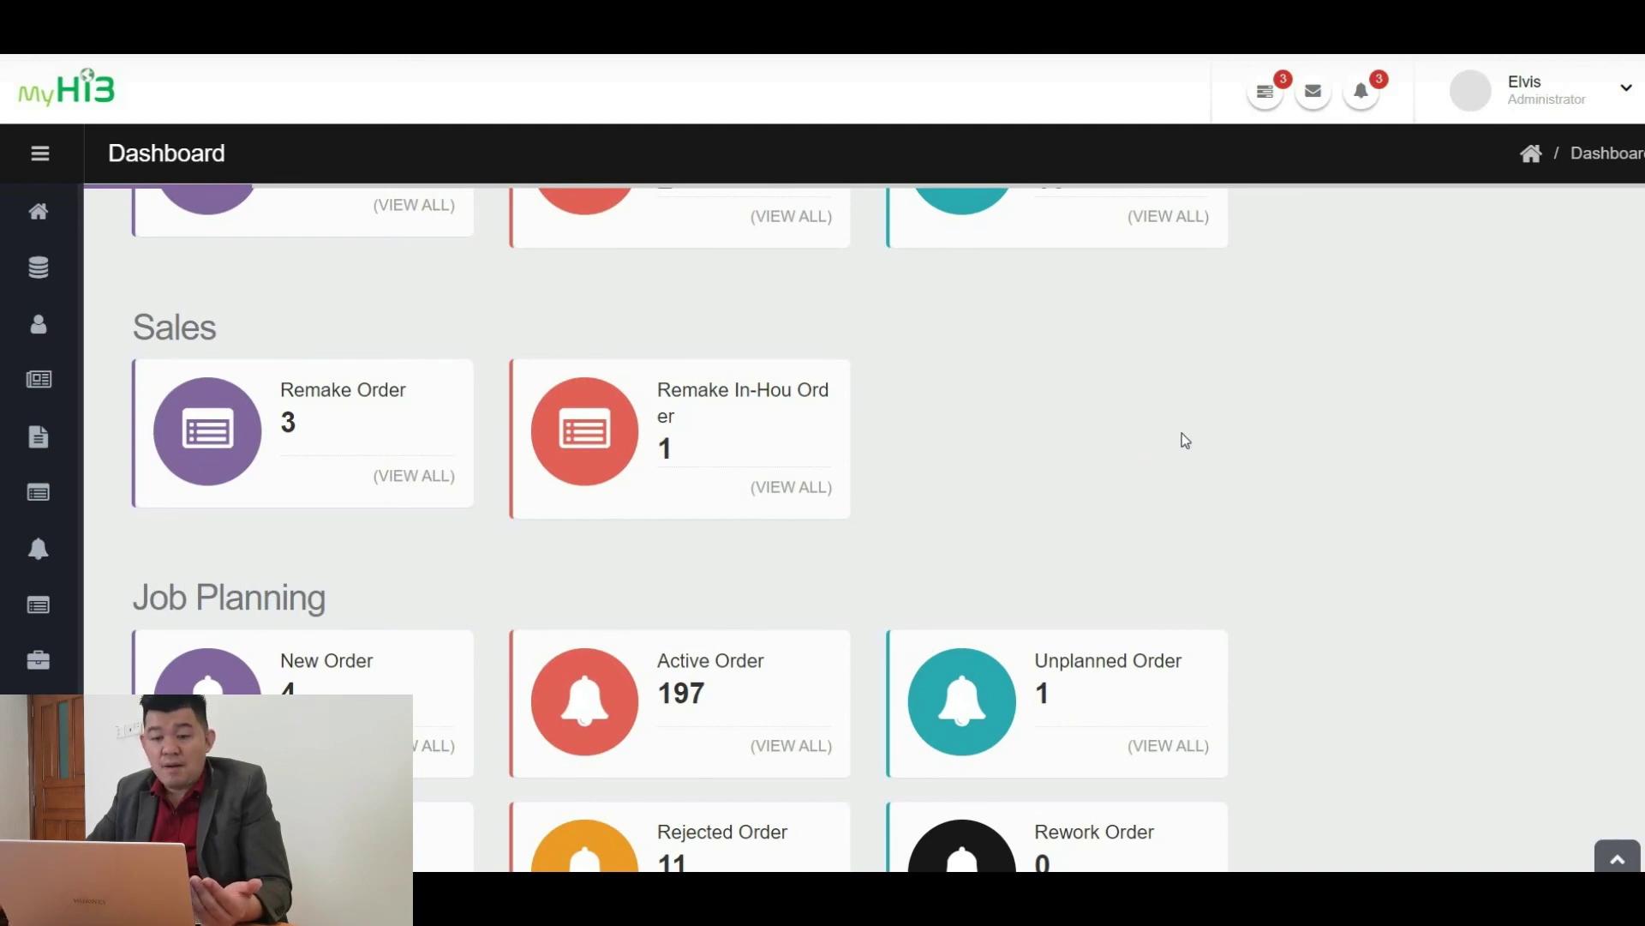
scroll(1269, 429, down, 4)
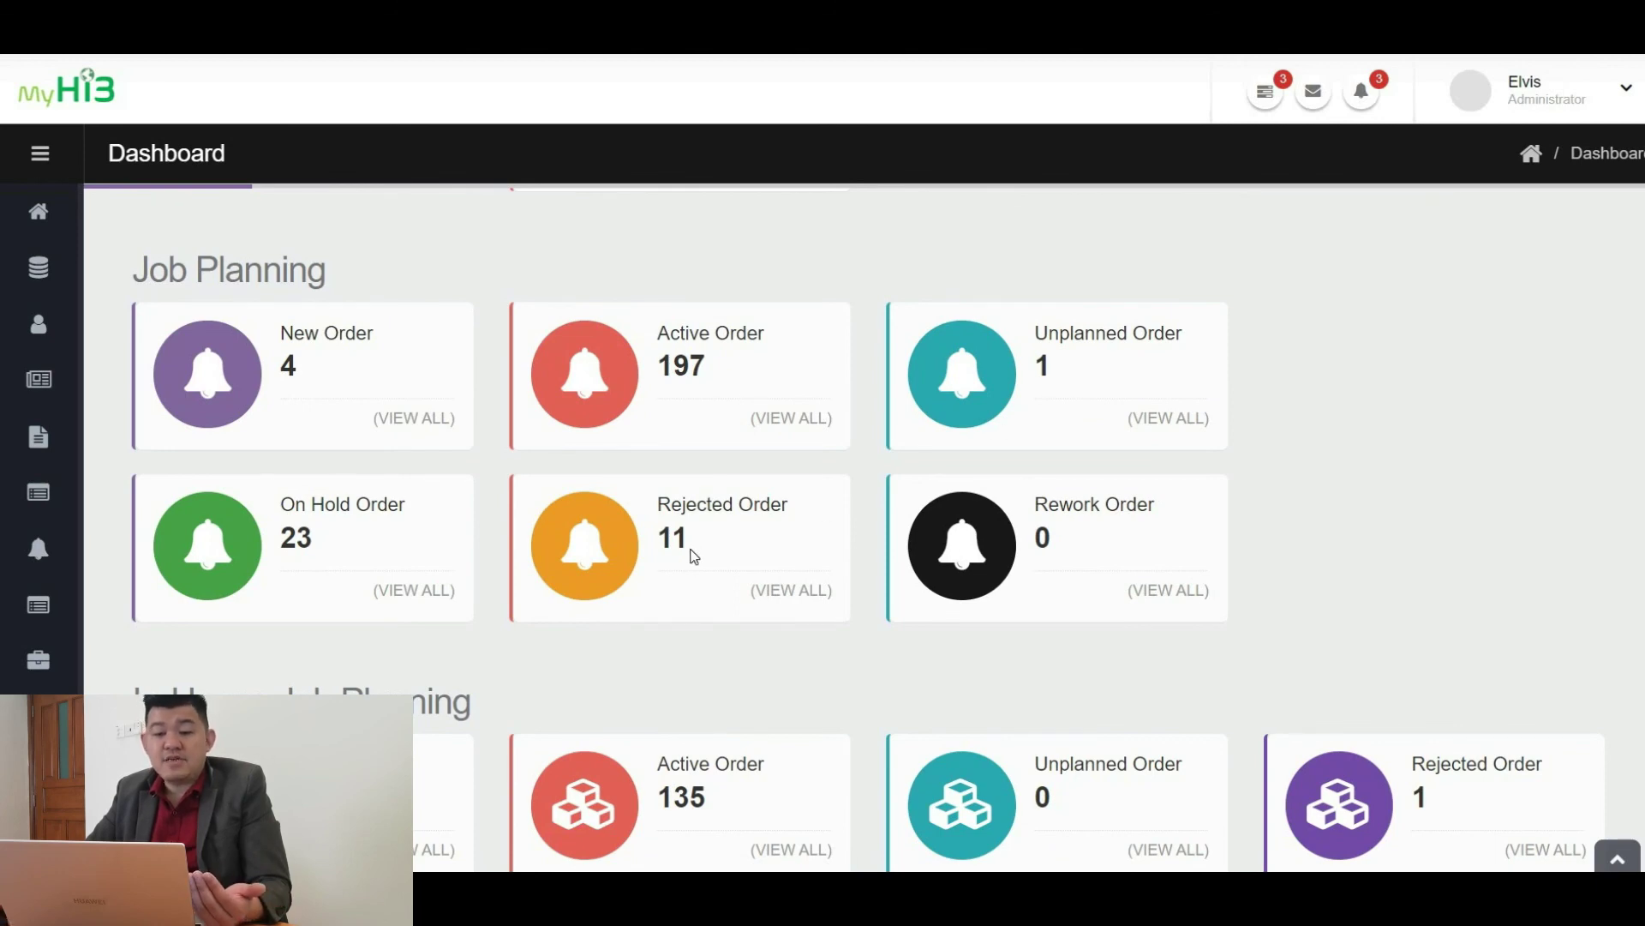
scroll(694, 556, down, 9)
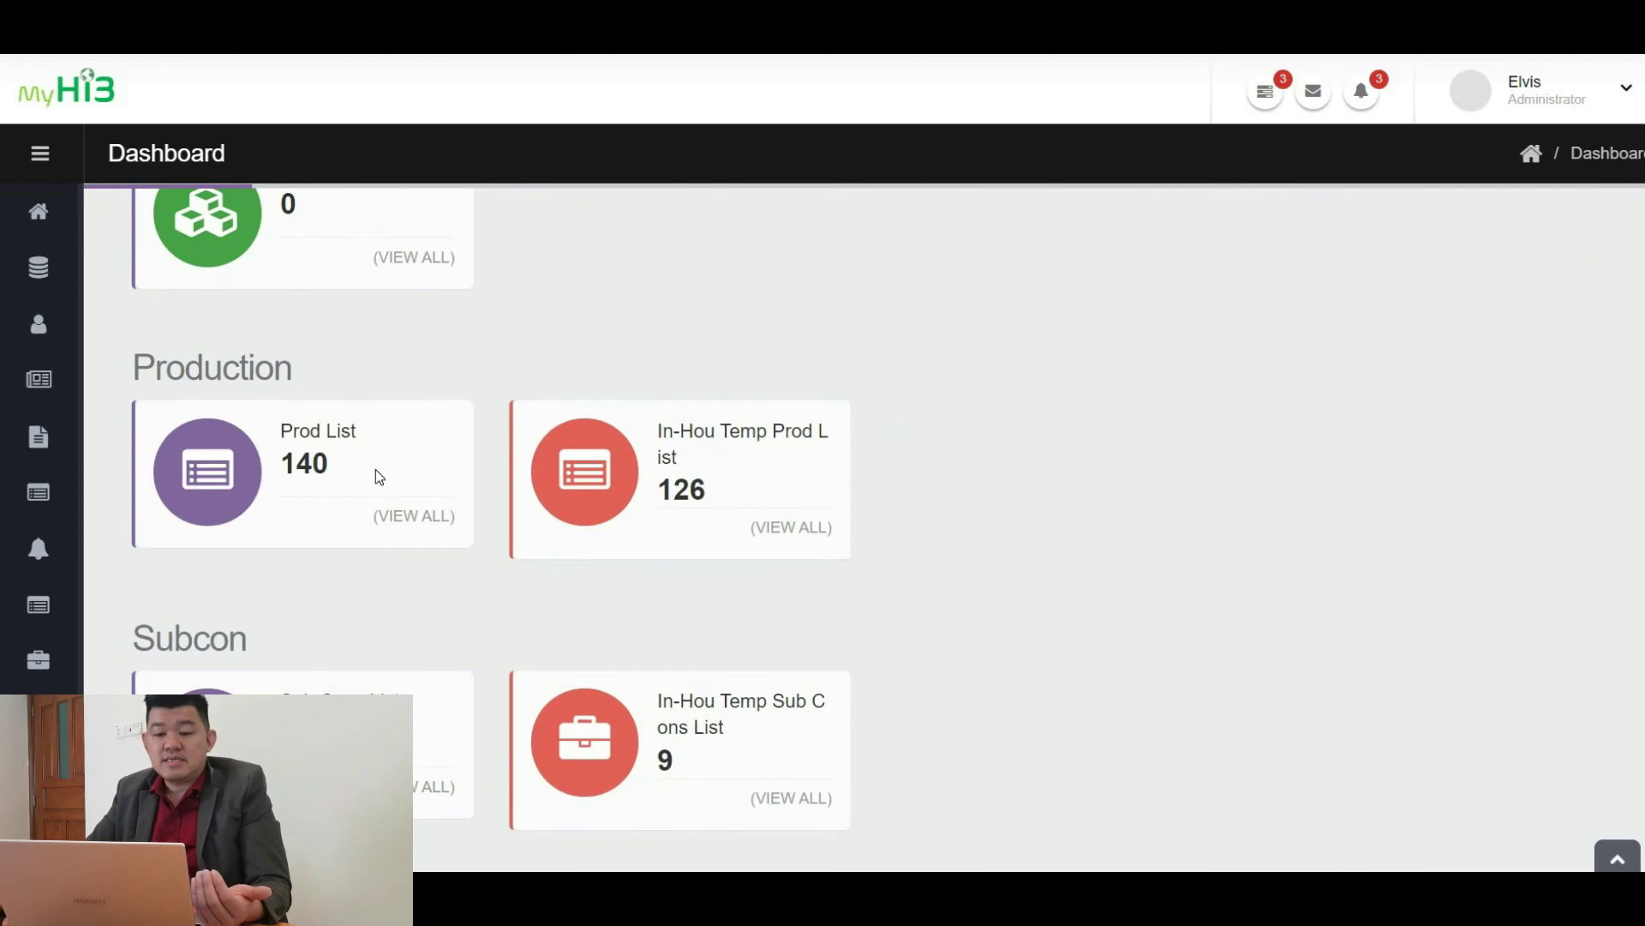
scroll(584, 525, down, 4)
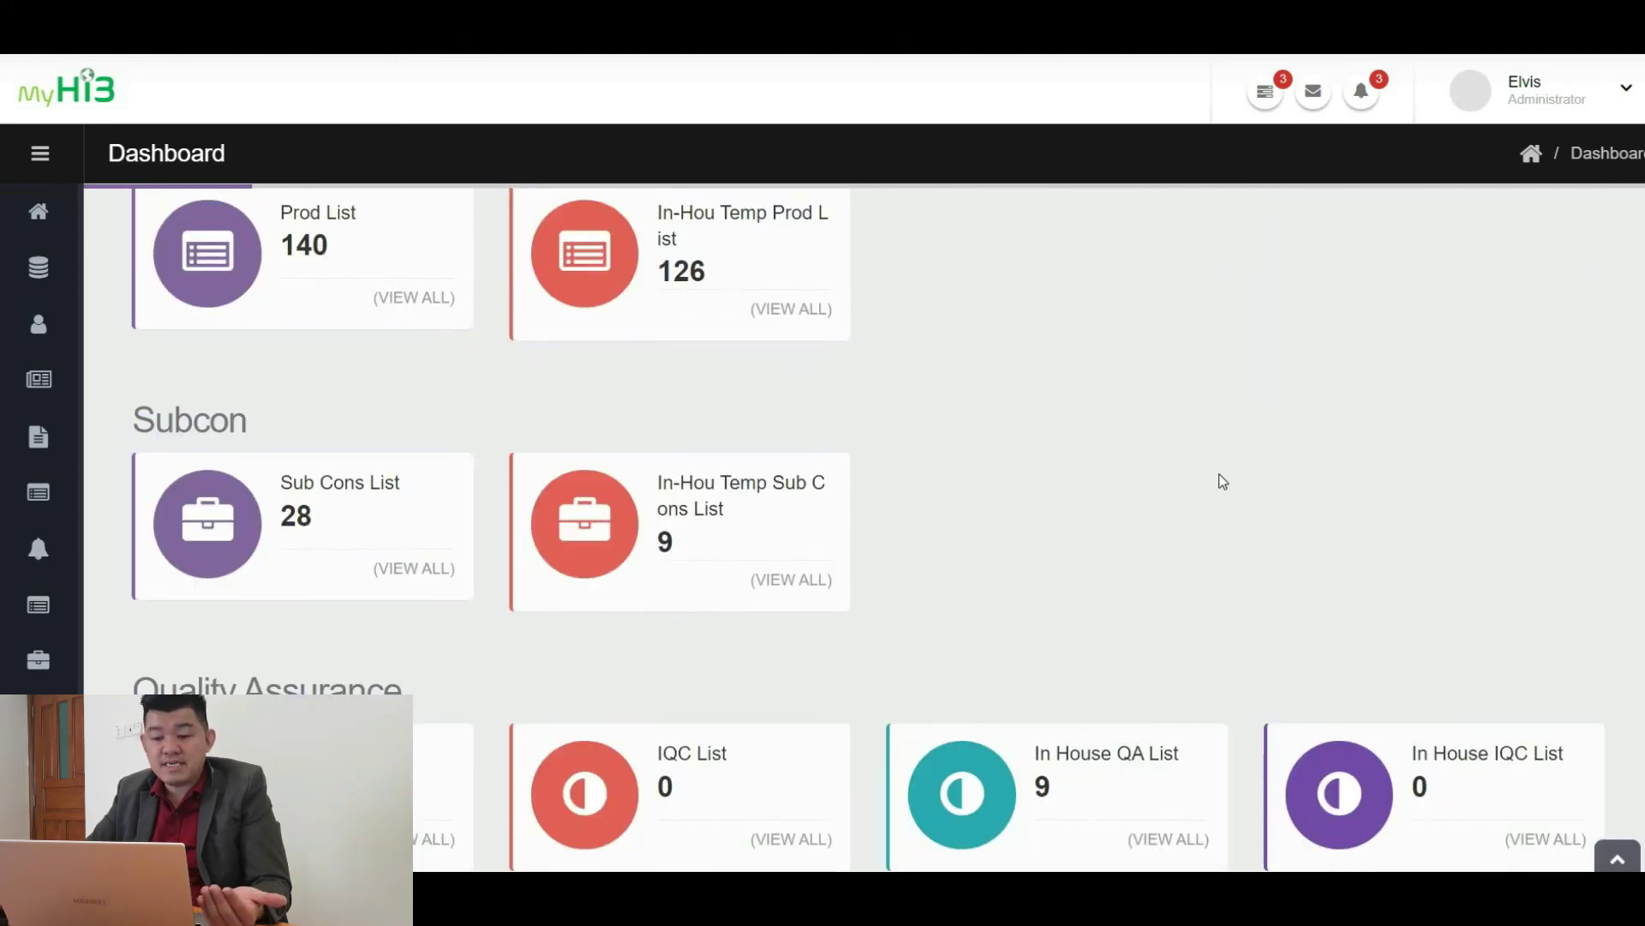
scroll(708, 478, down, 4)
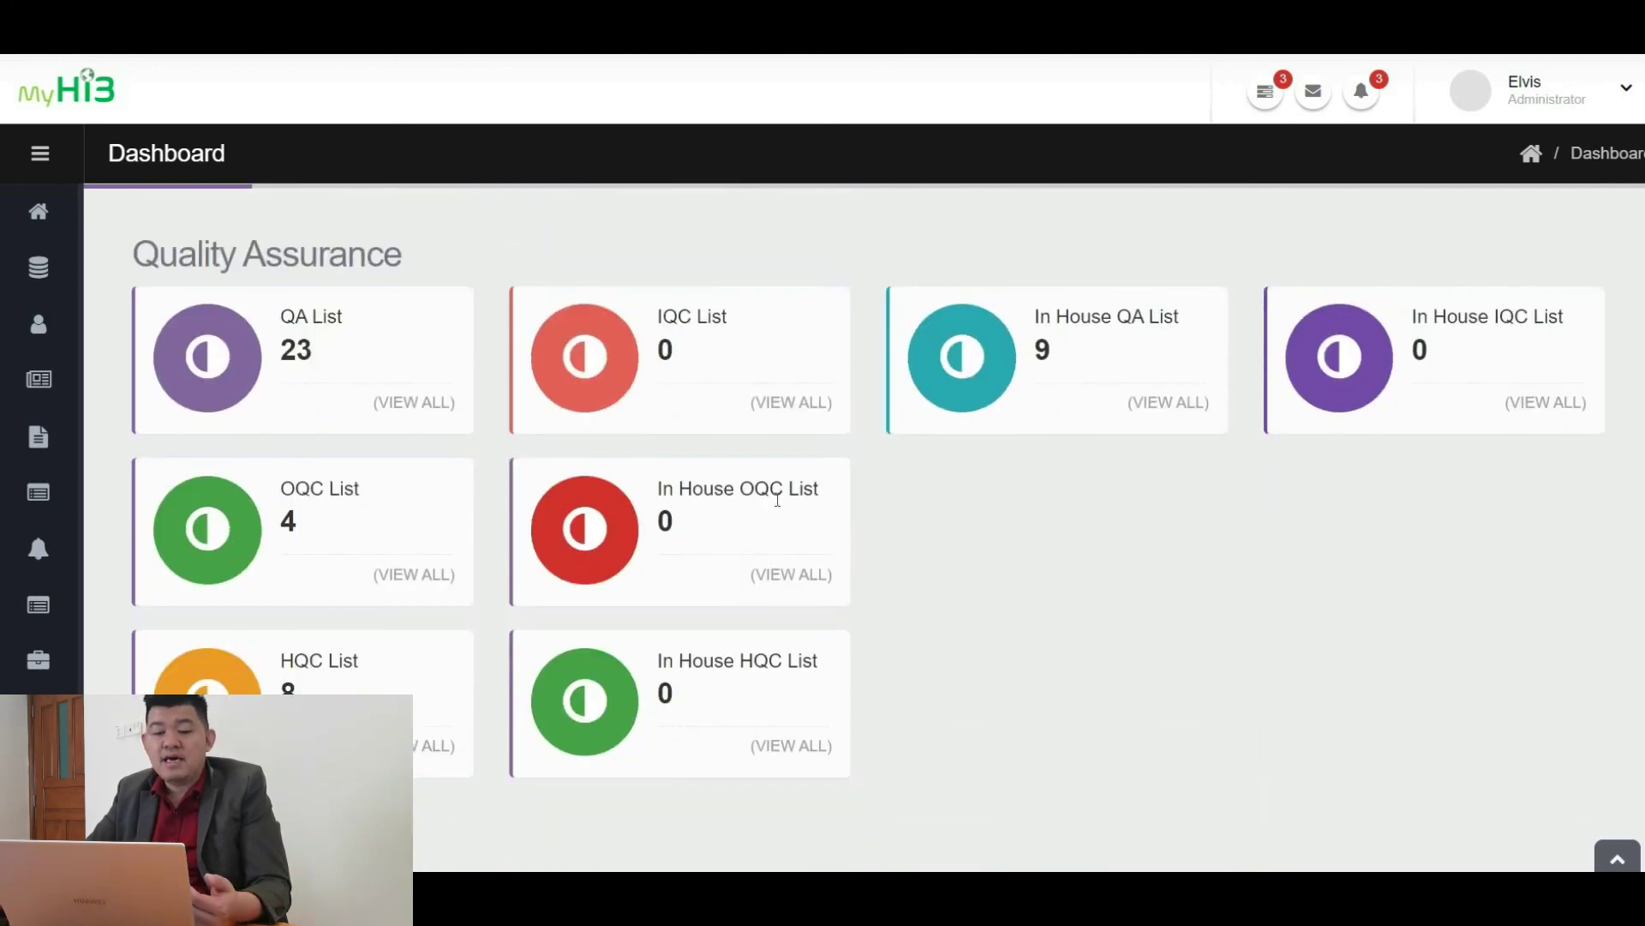
scroll(755, 510, down, 3)
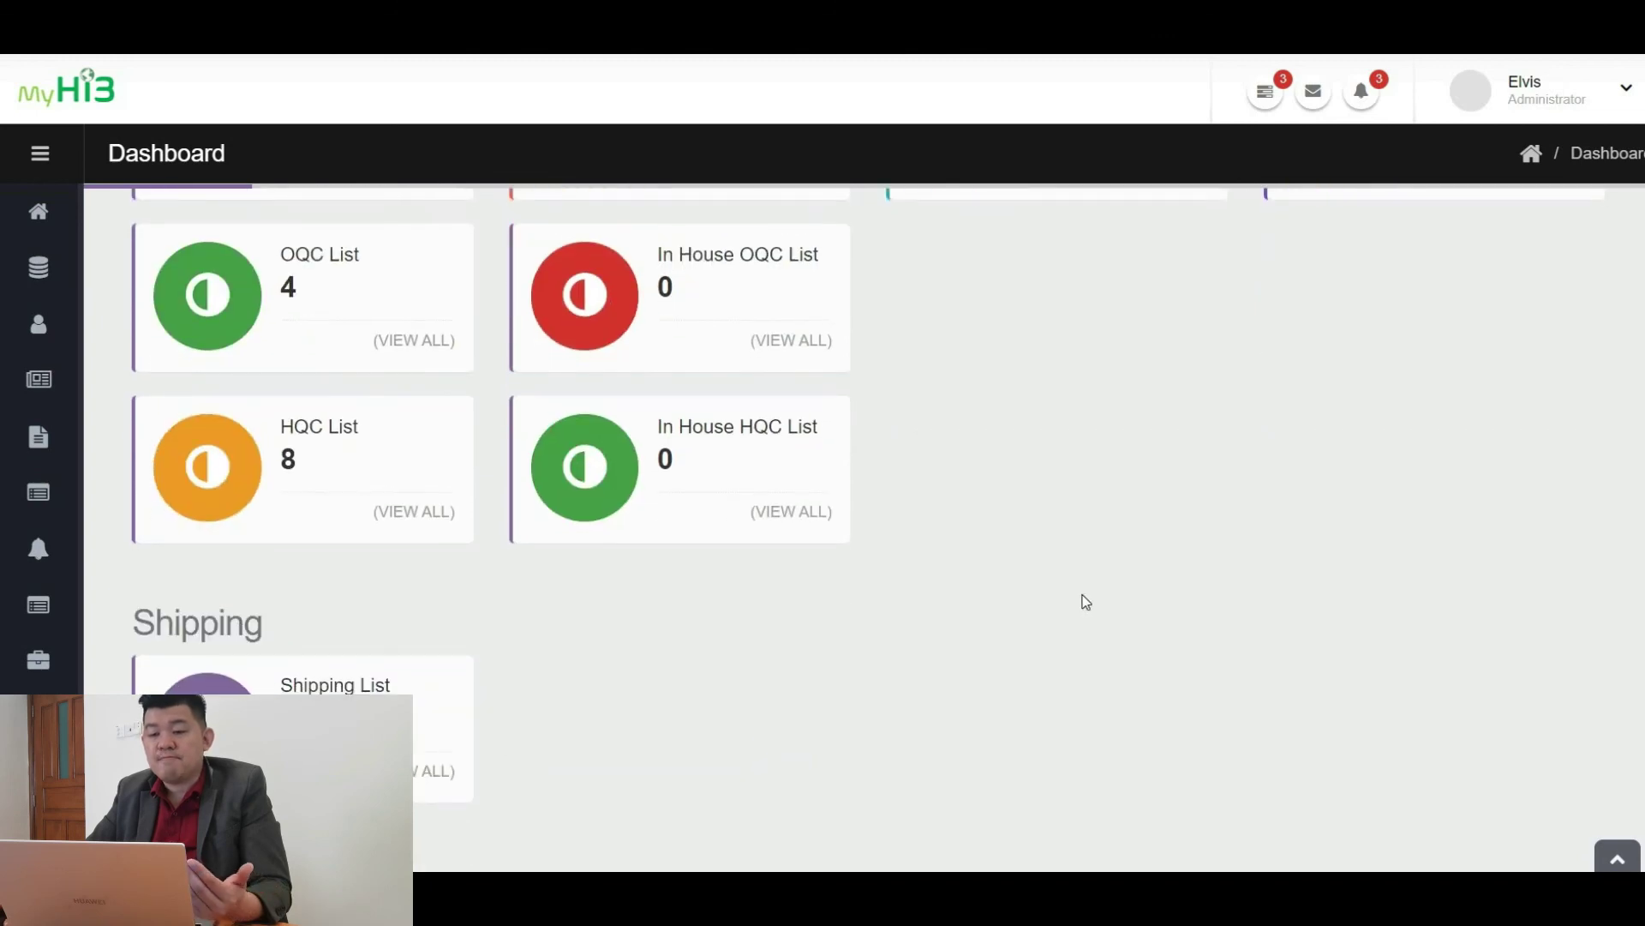
scroll(1086, 602, up, 12)
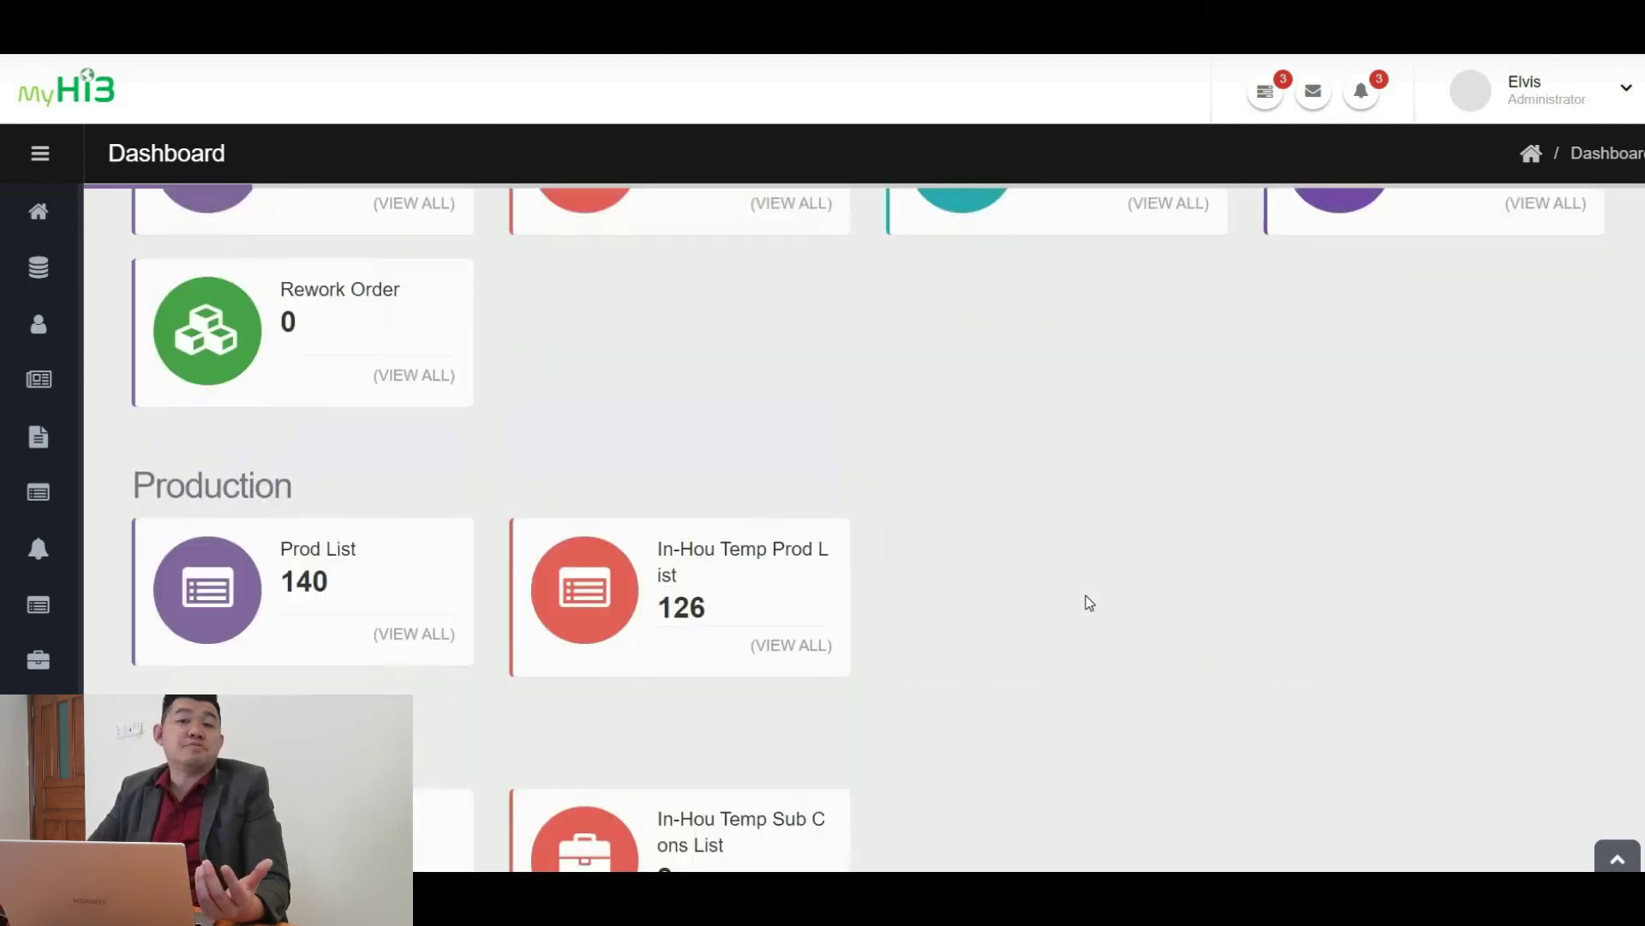
scroll(1088, 603, up, 10)
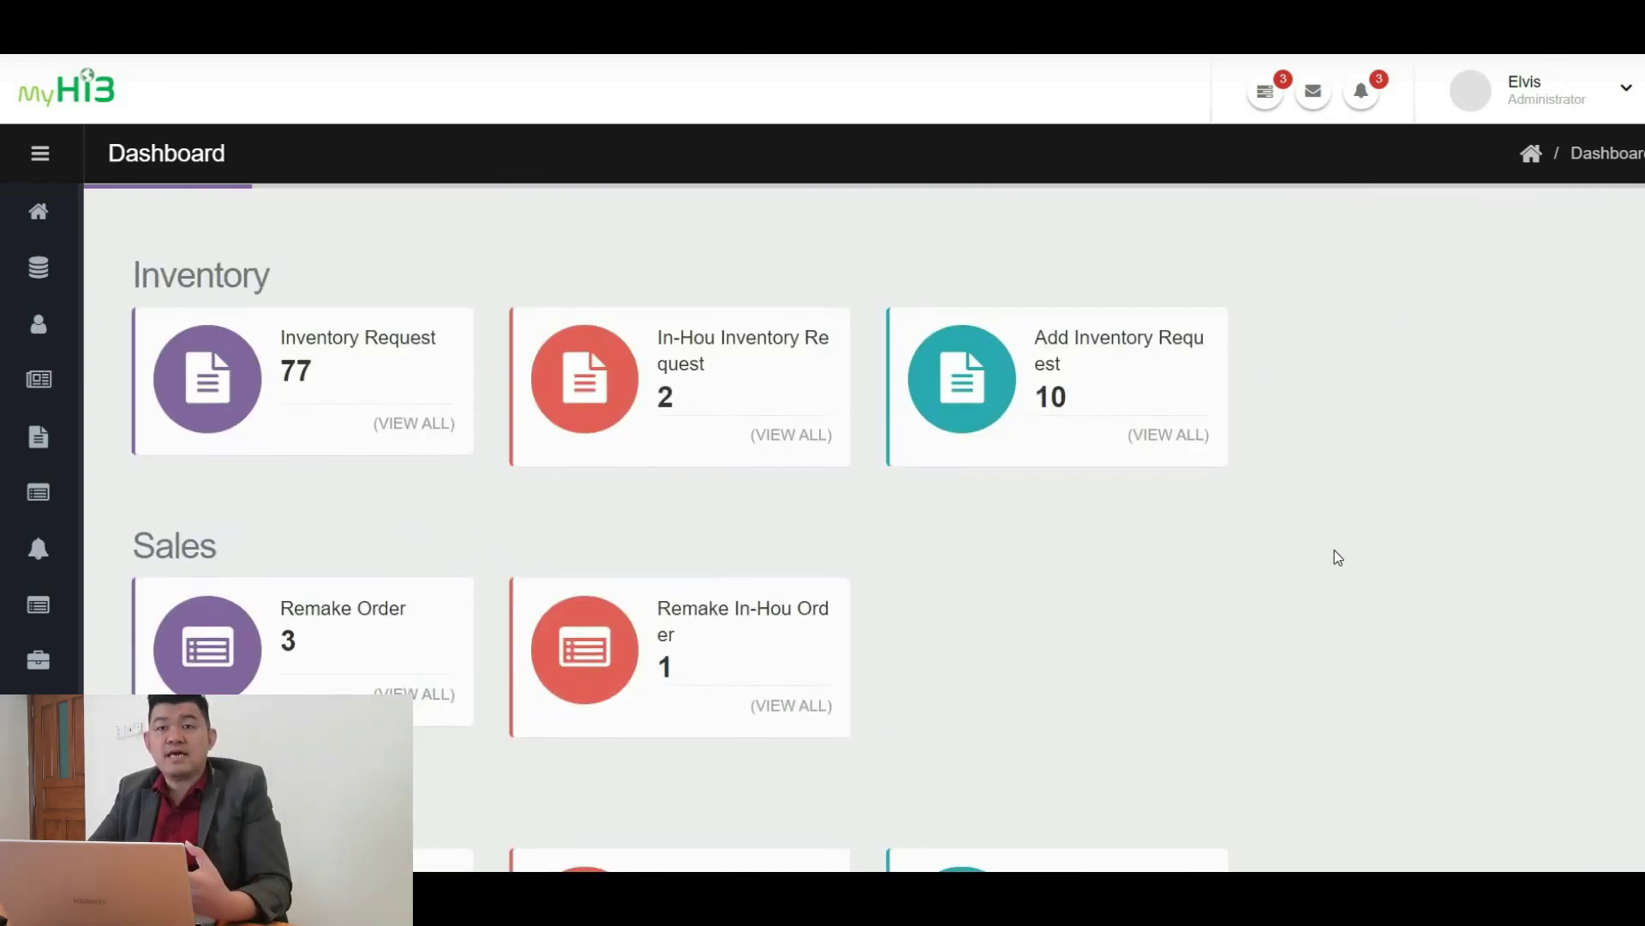